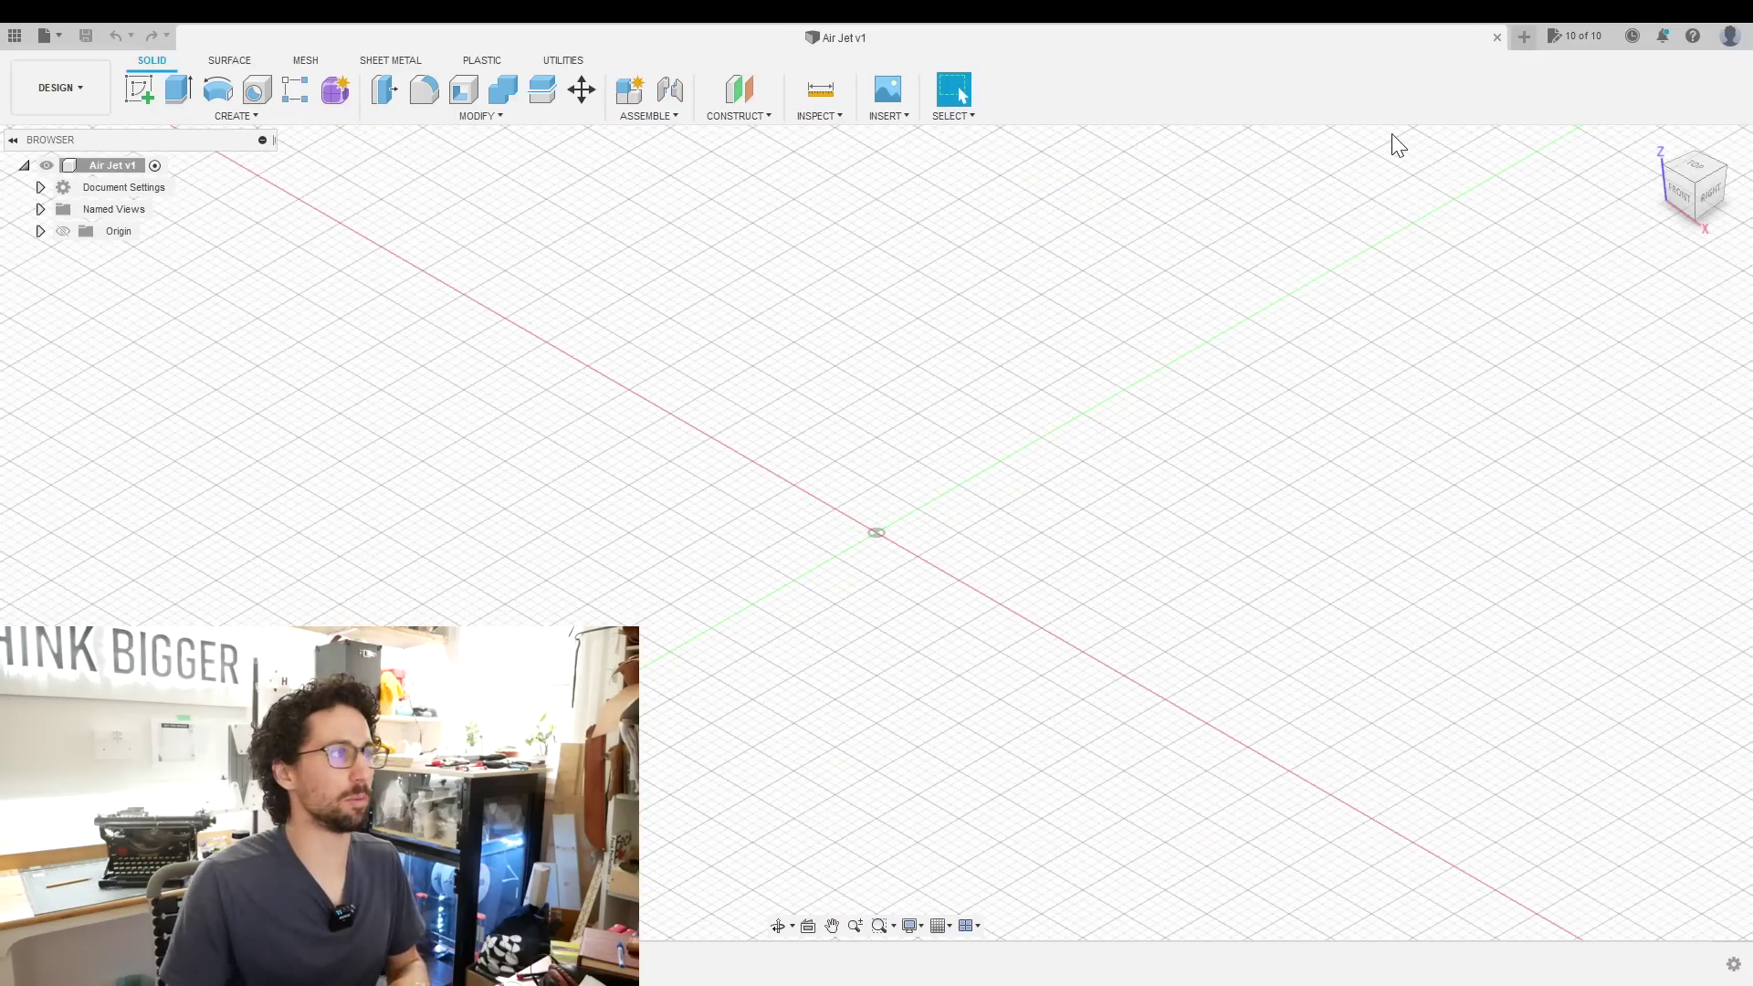
Add a user parameter named InterfaceLength with a value of 0.875 in
click(463, 116)
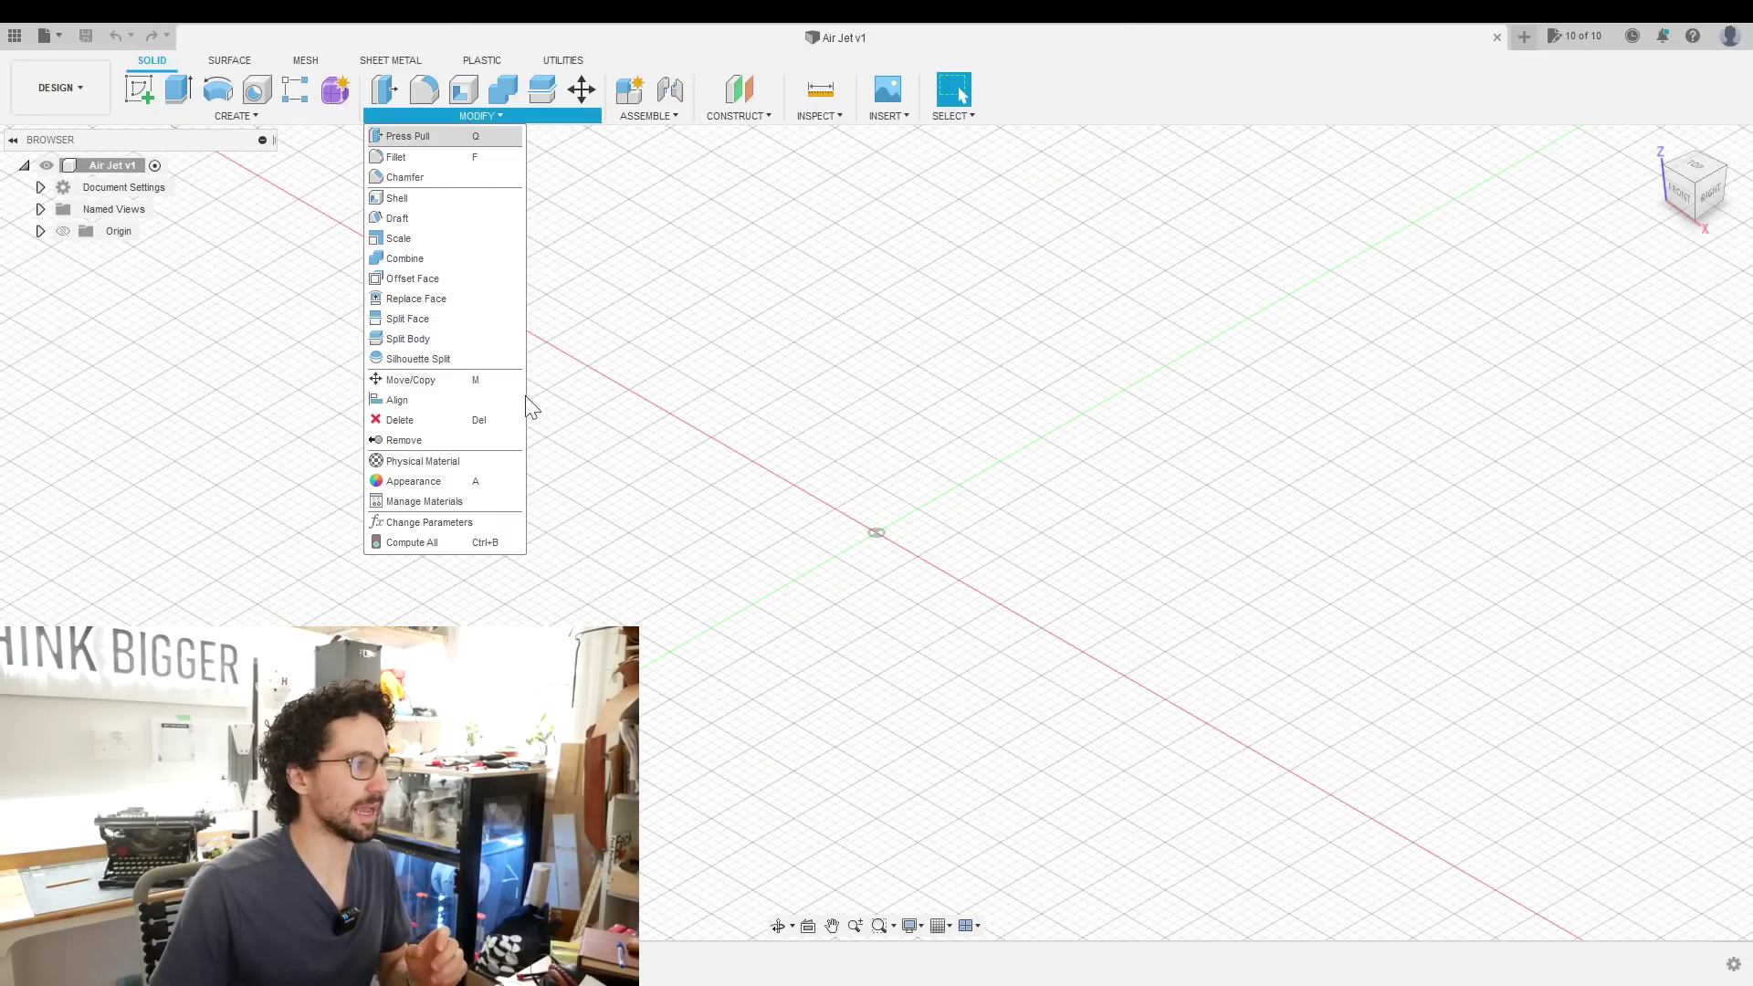
click(500, 522)
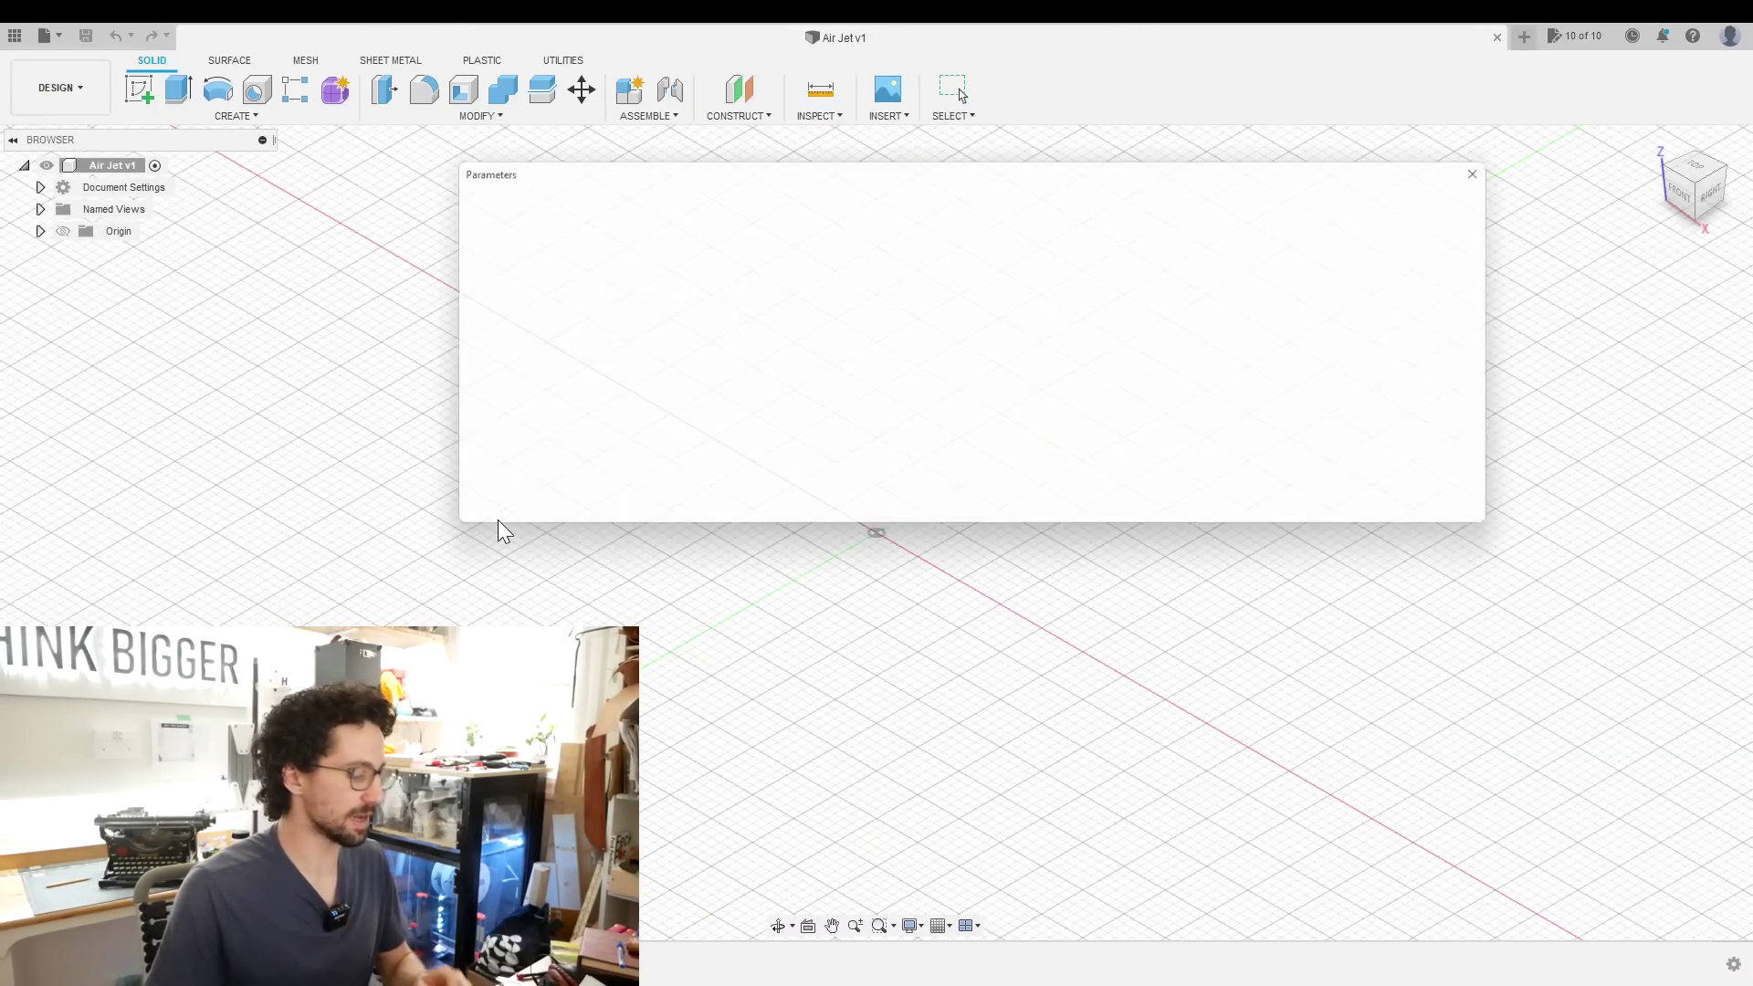
click(637, 238)
text(Inside)
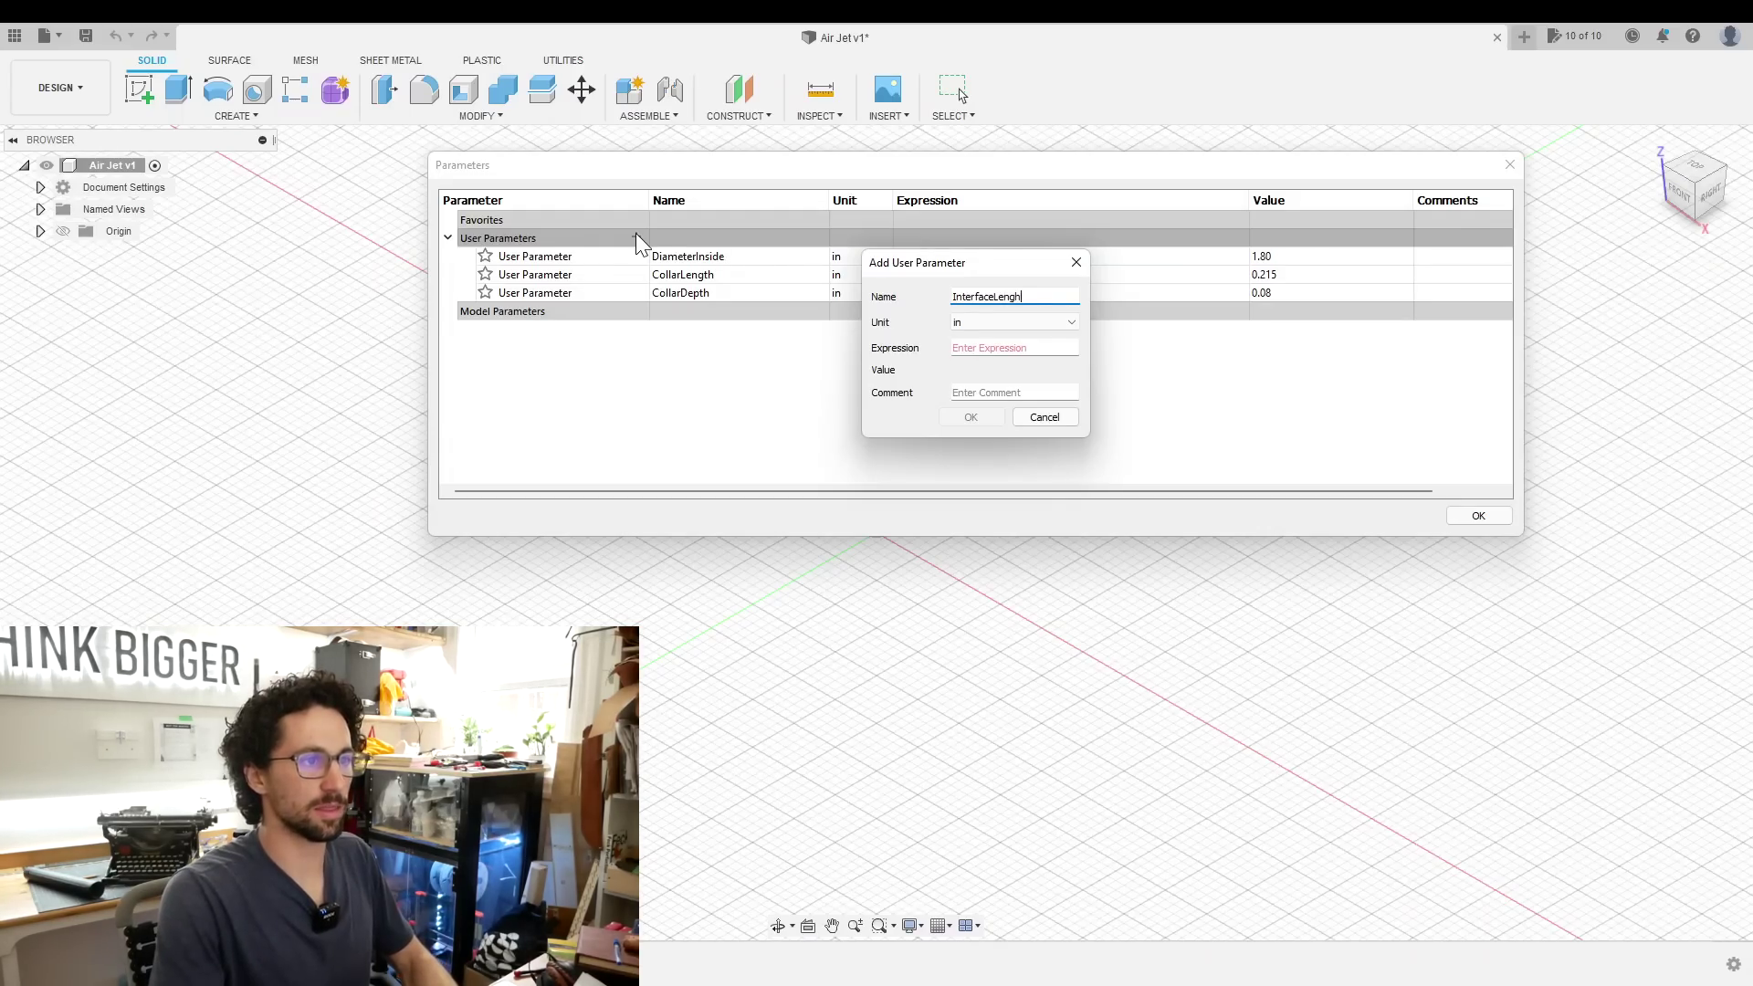
key(BackSpace)
text(th)
key(Tab)
text(0)
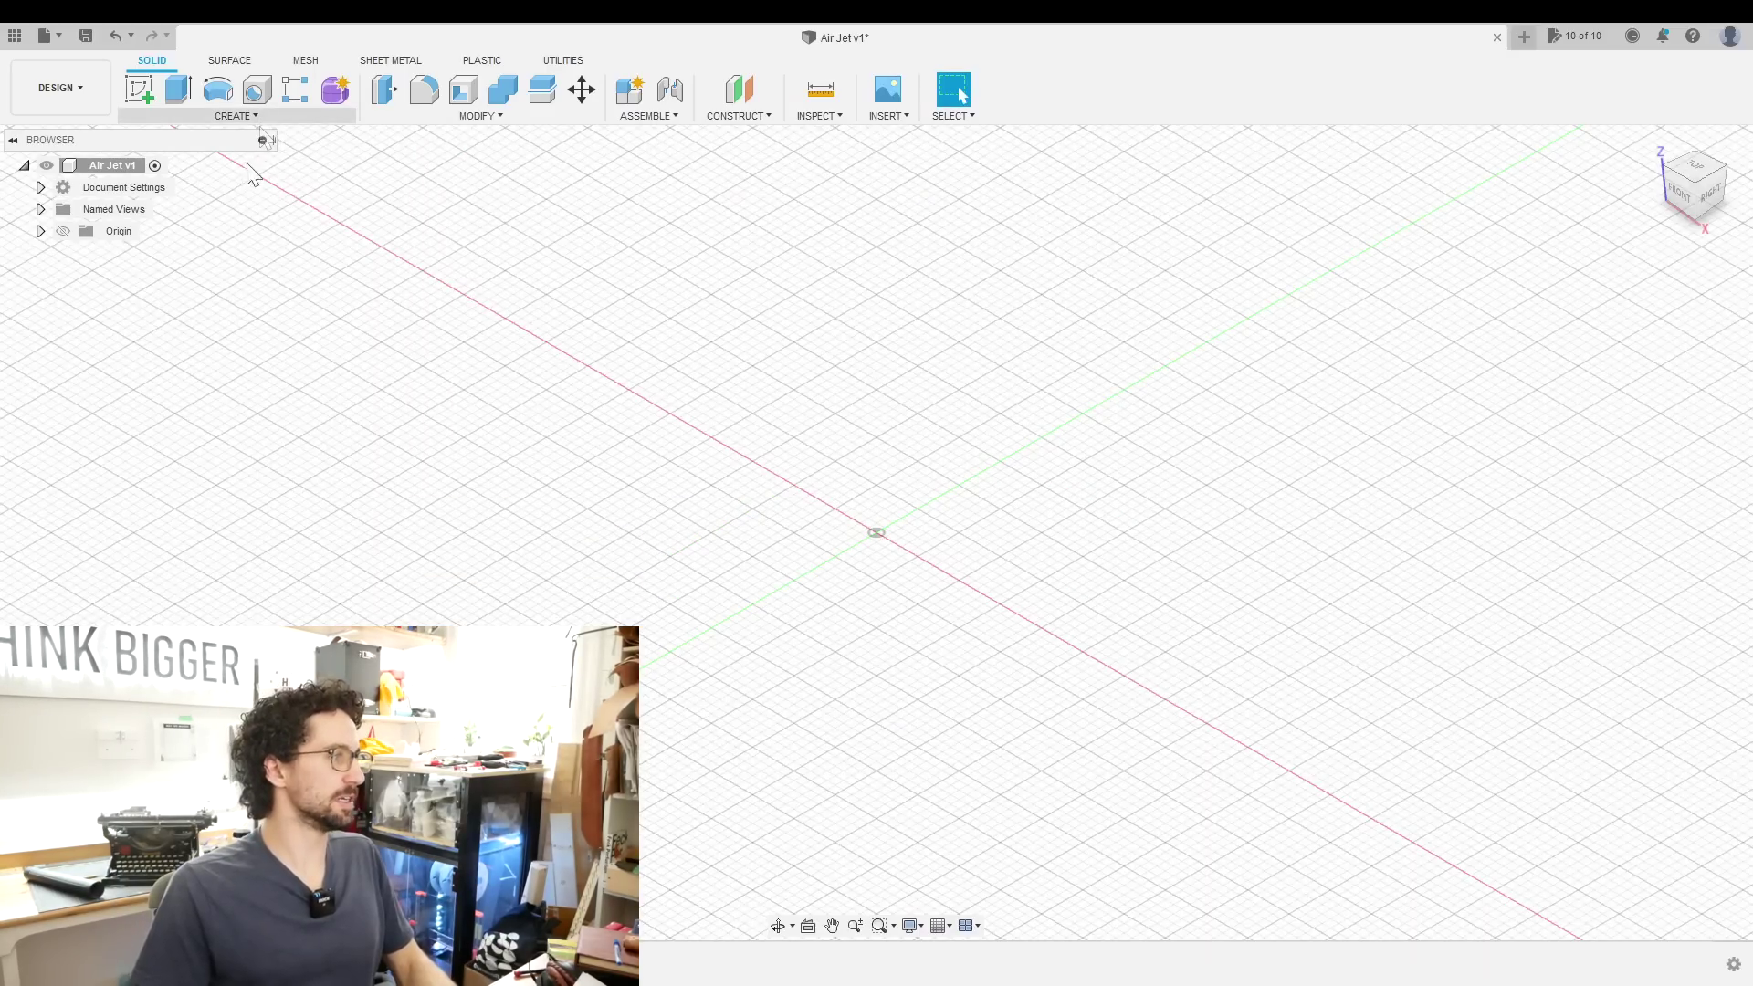
Create a cylinder centred on the origin of the ground plane, diameter DiameterInside, height InterfaceLength
click(237, 116)
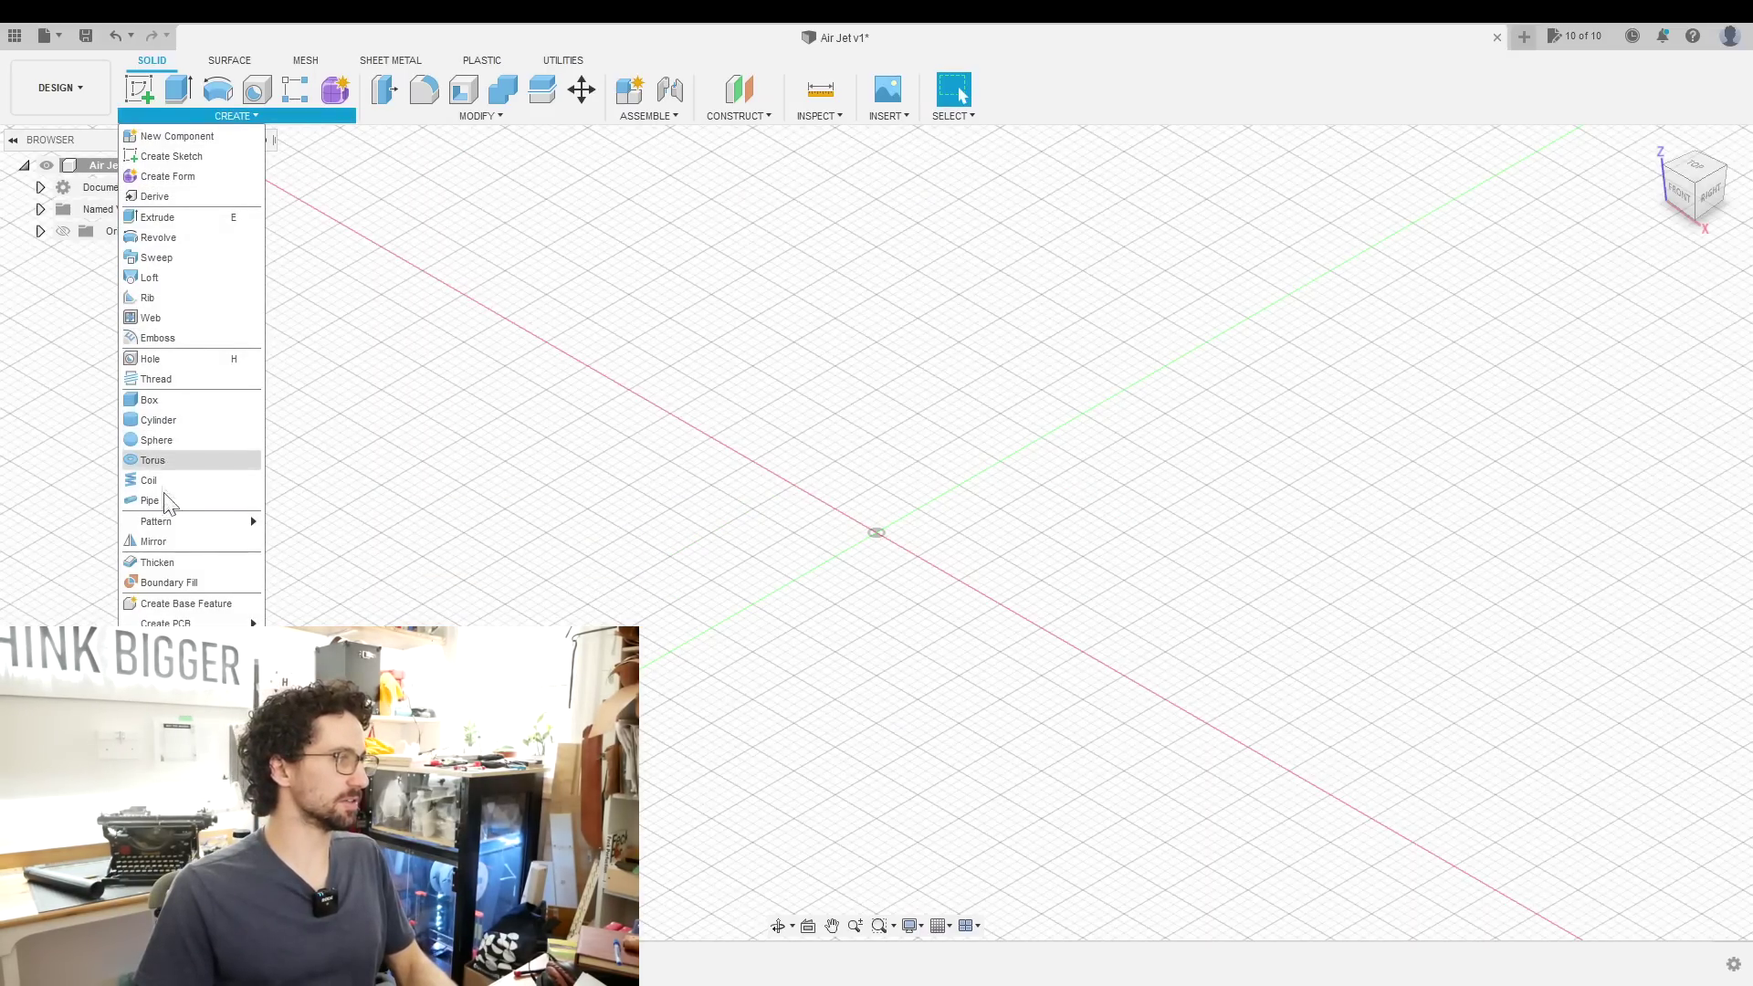
click(182, 437)
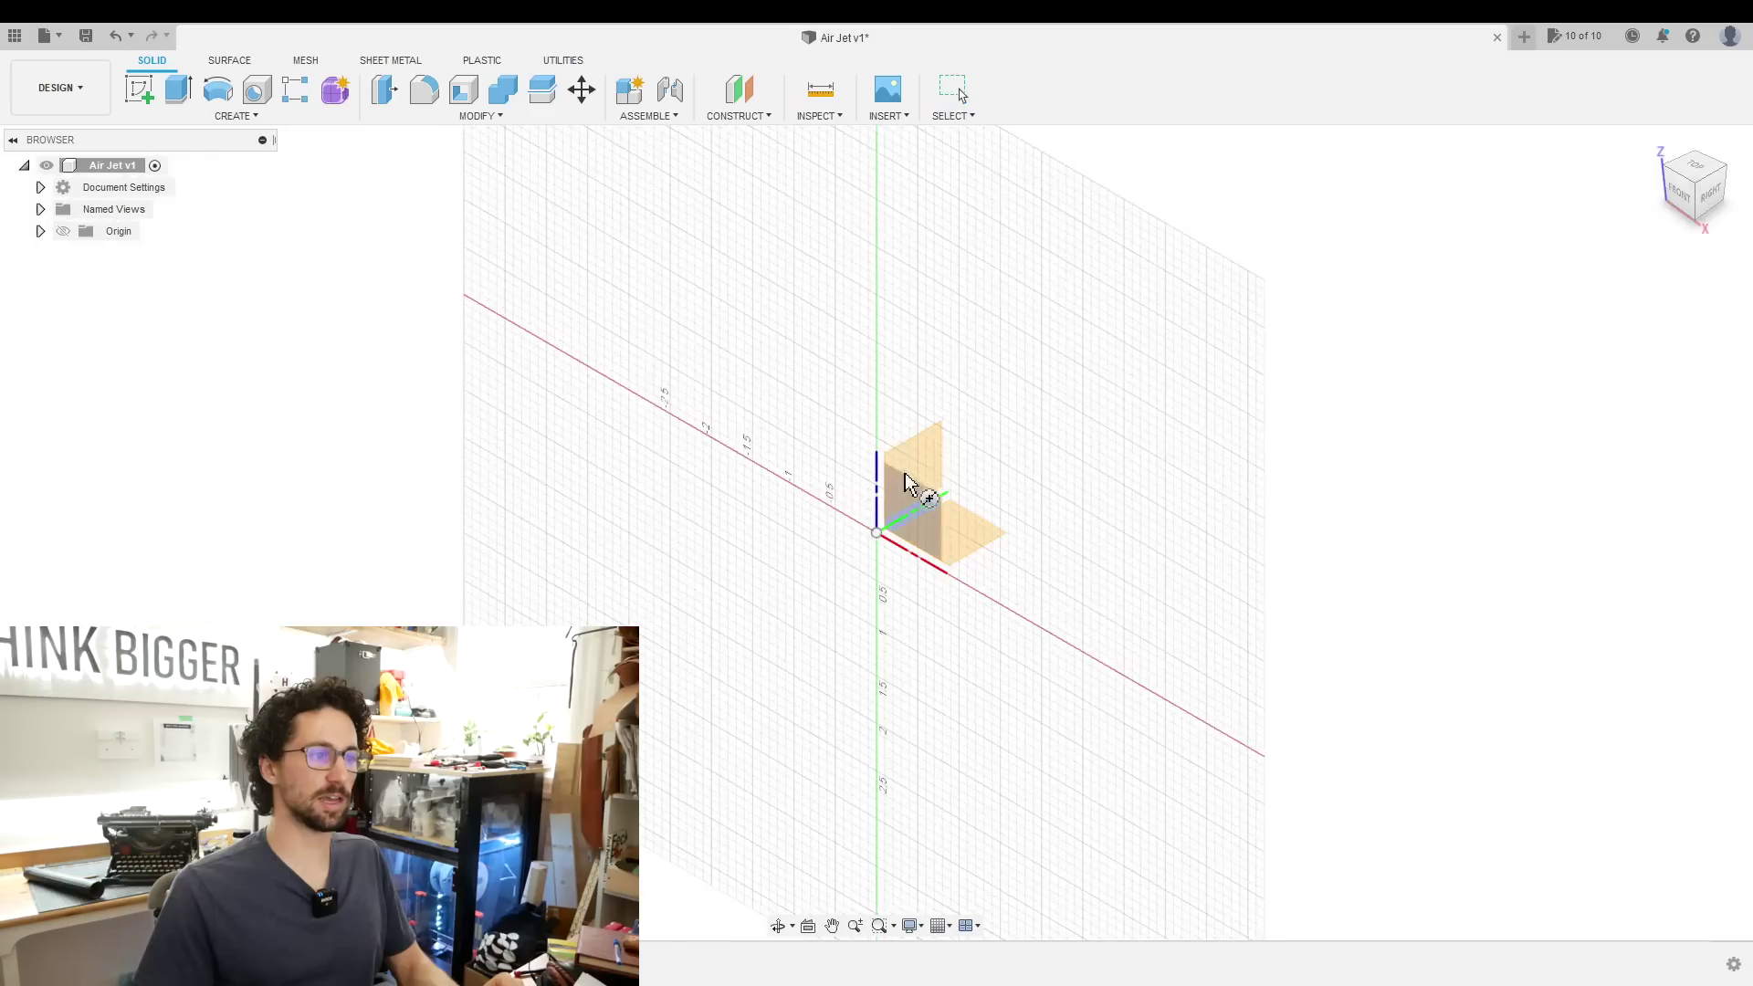
click(915, 532)
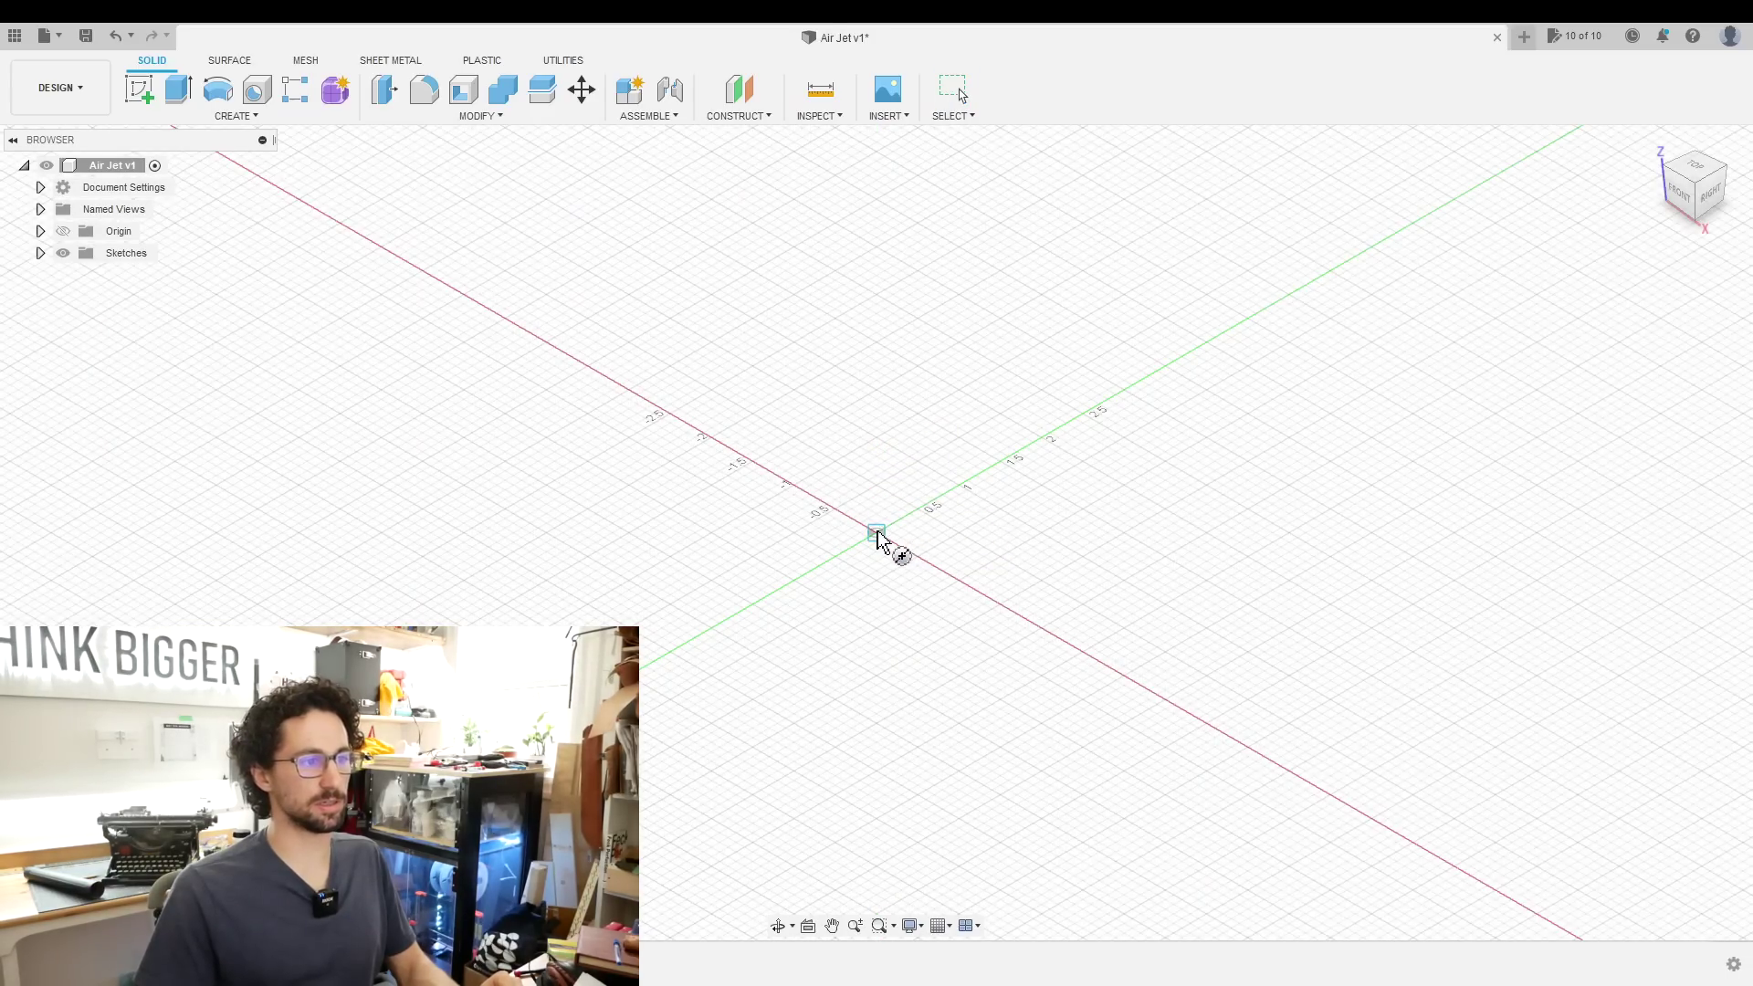
click(877, 533)
text(DiameterInside)
key(Return)
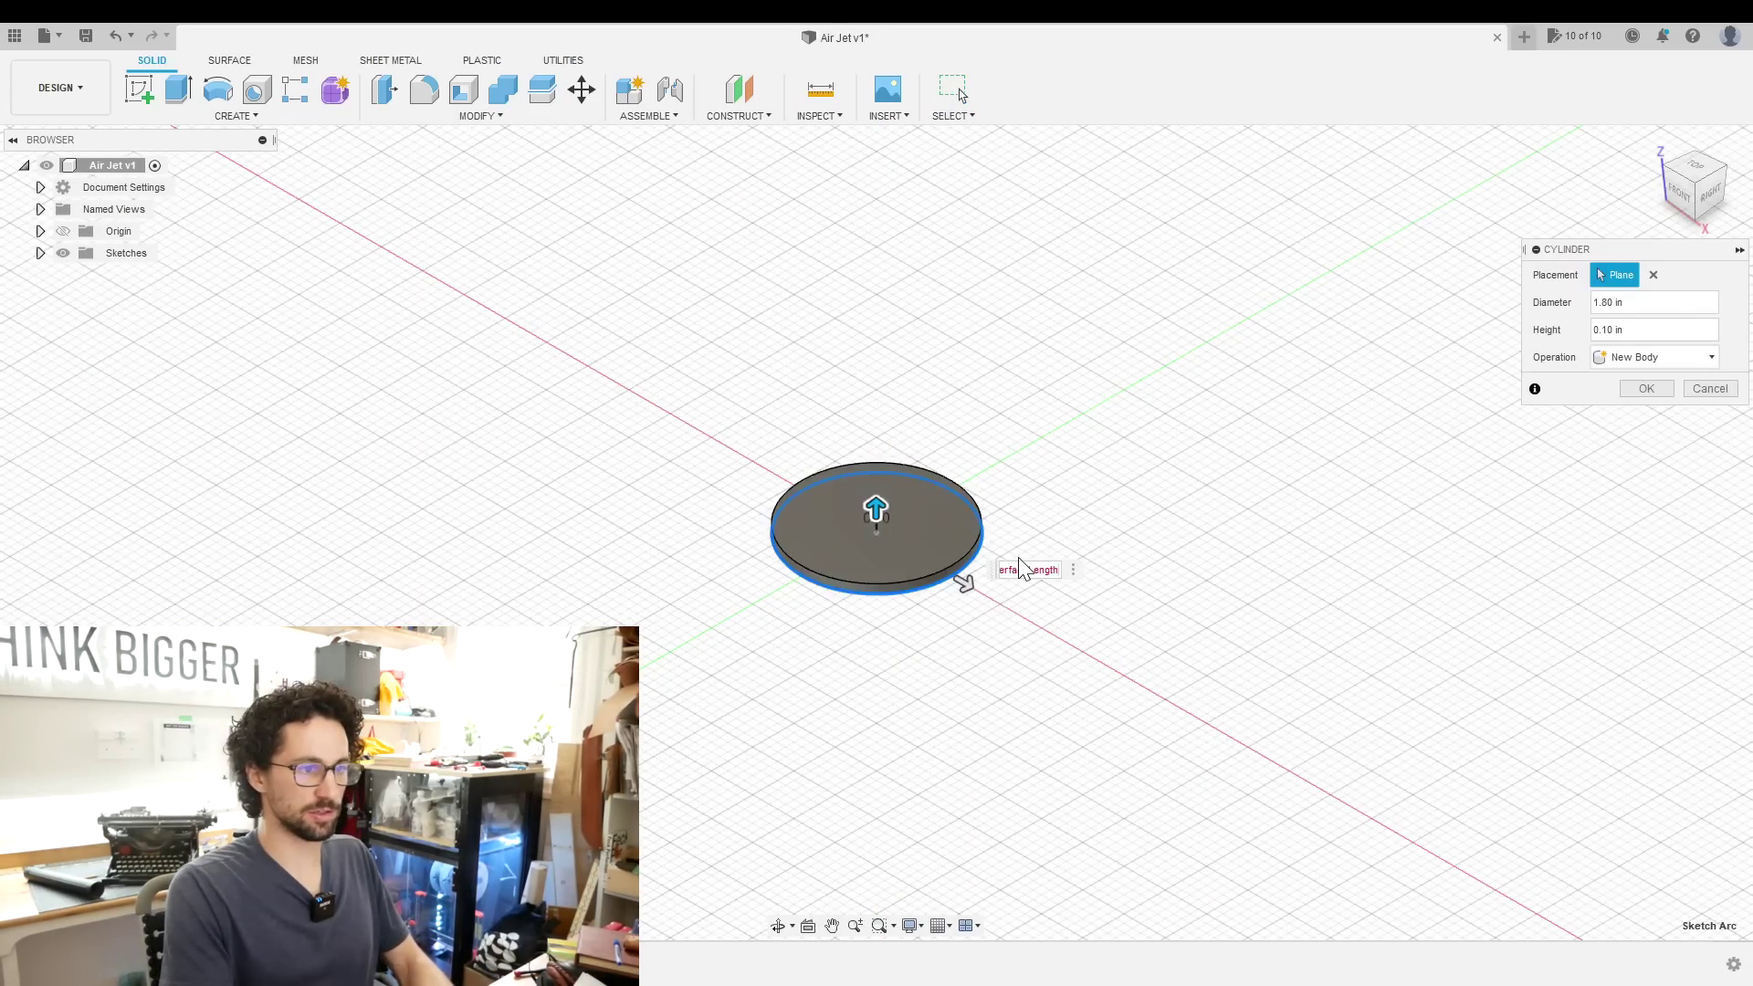
text(InterfaceLength)
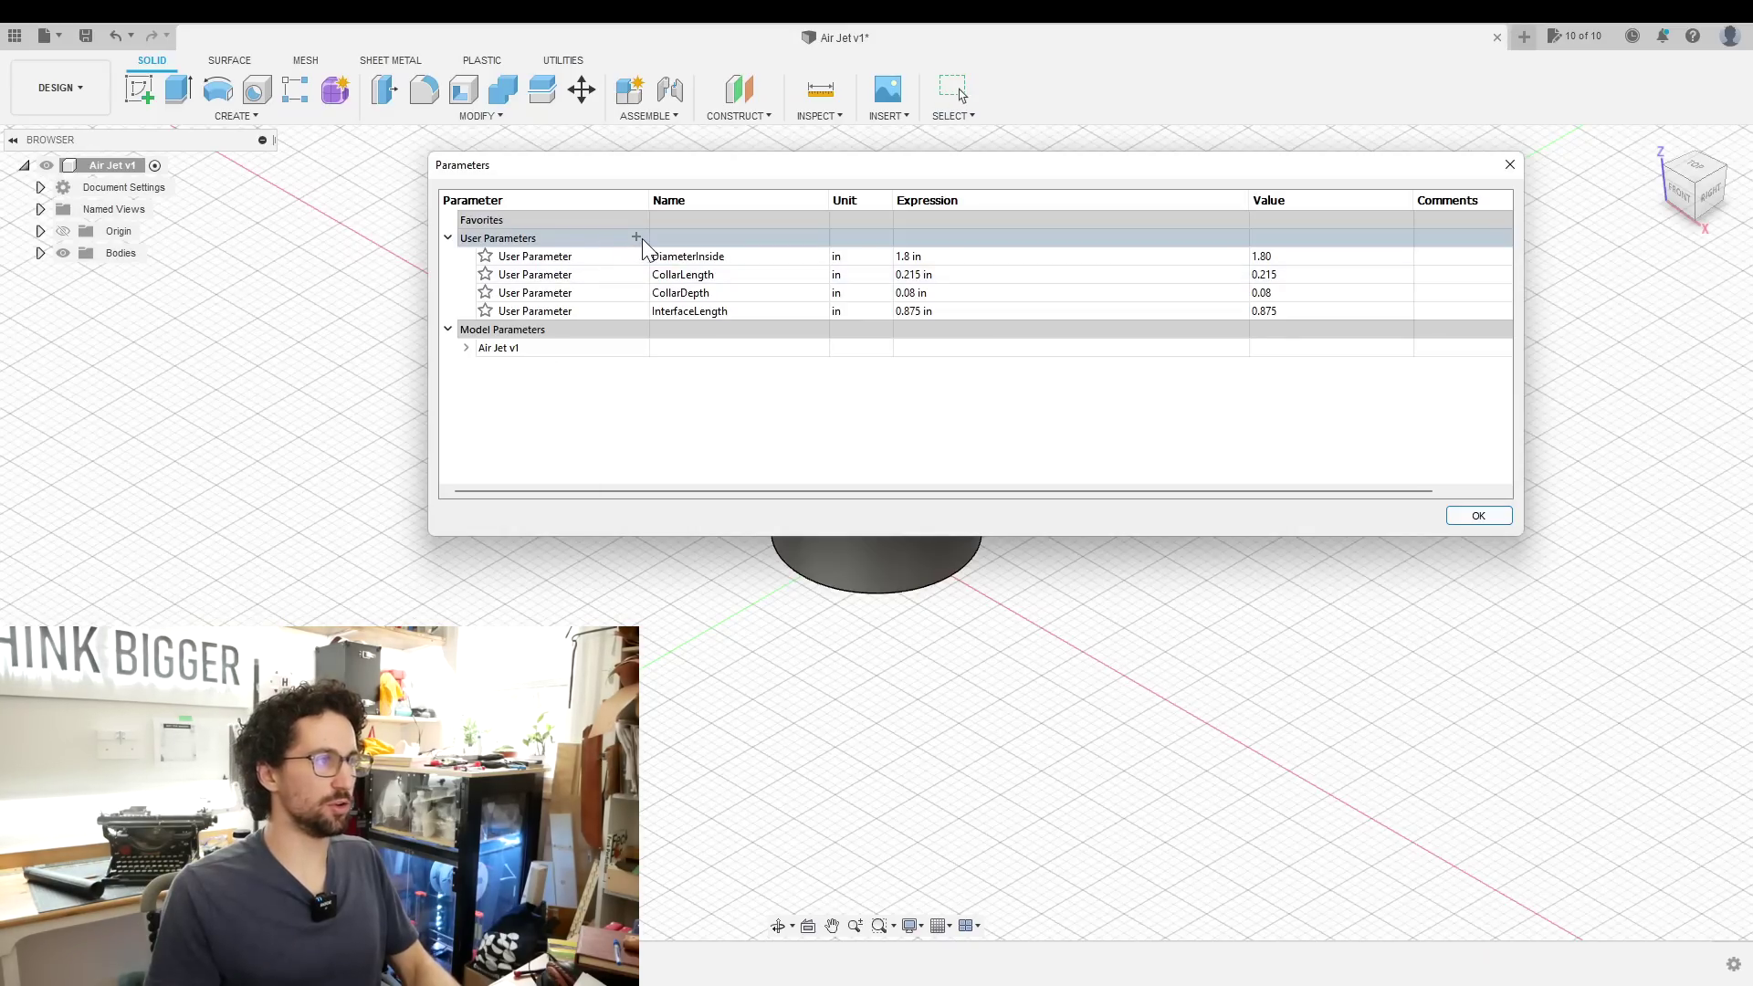
Add a WallThickness user parameter to the parameters table
click(636, 238)
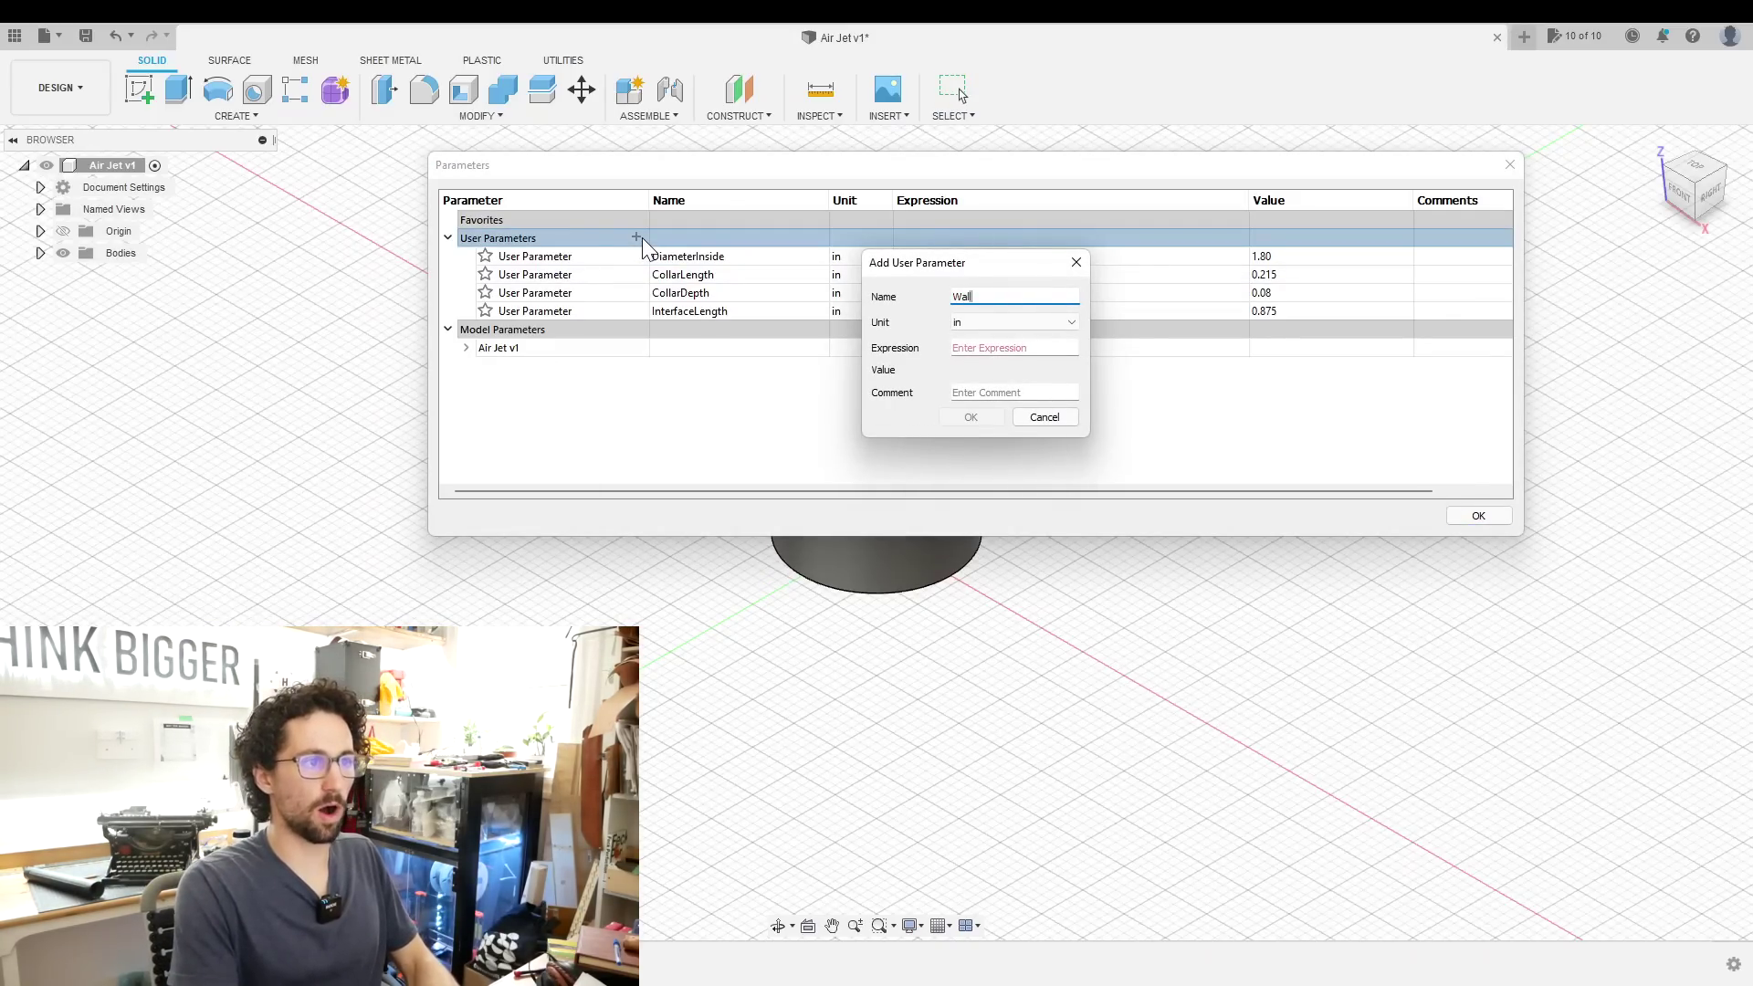
key(Tab)
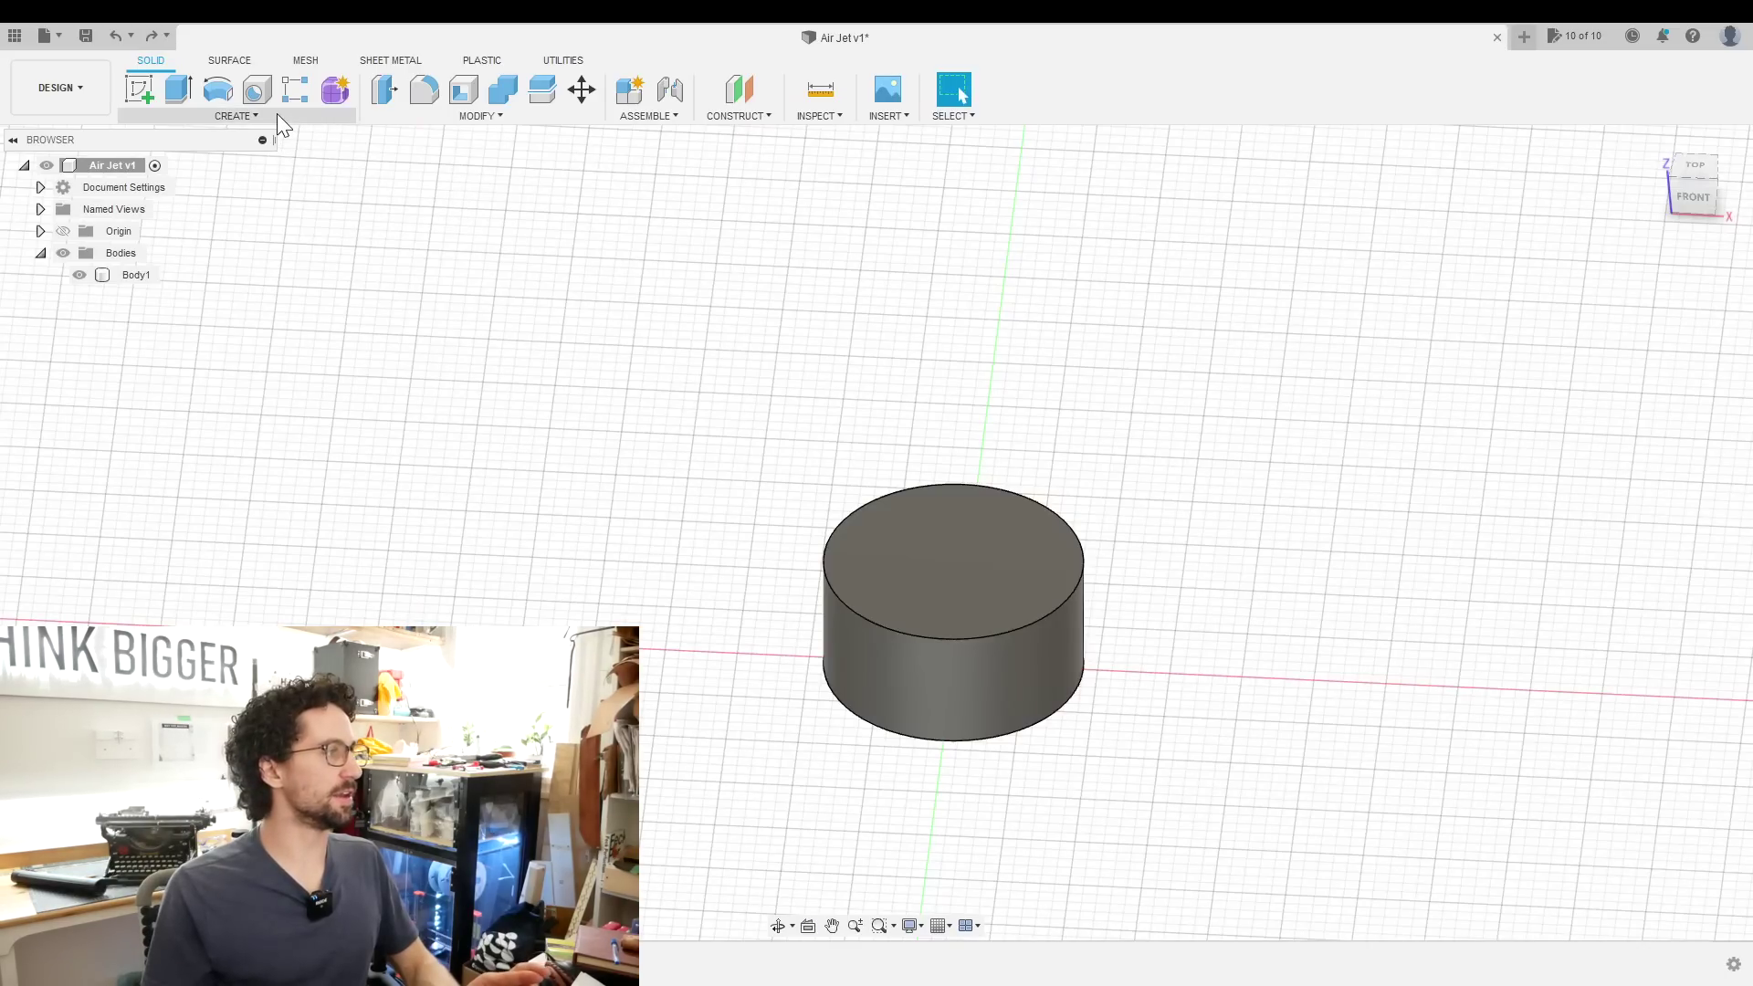
click(273, 115)
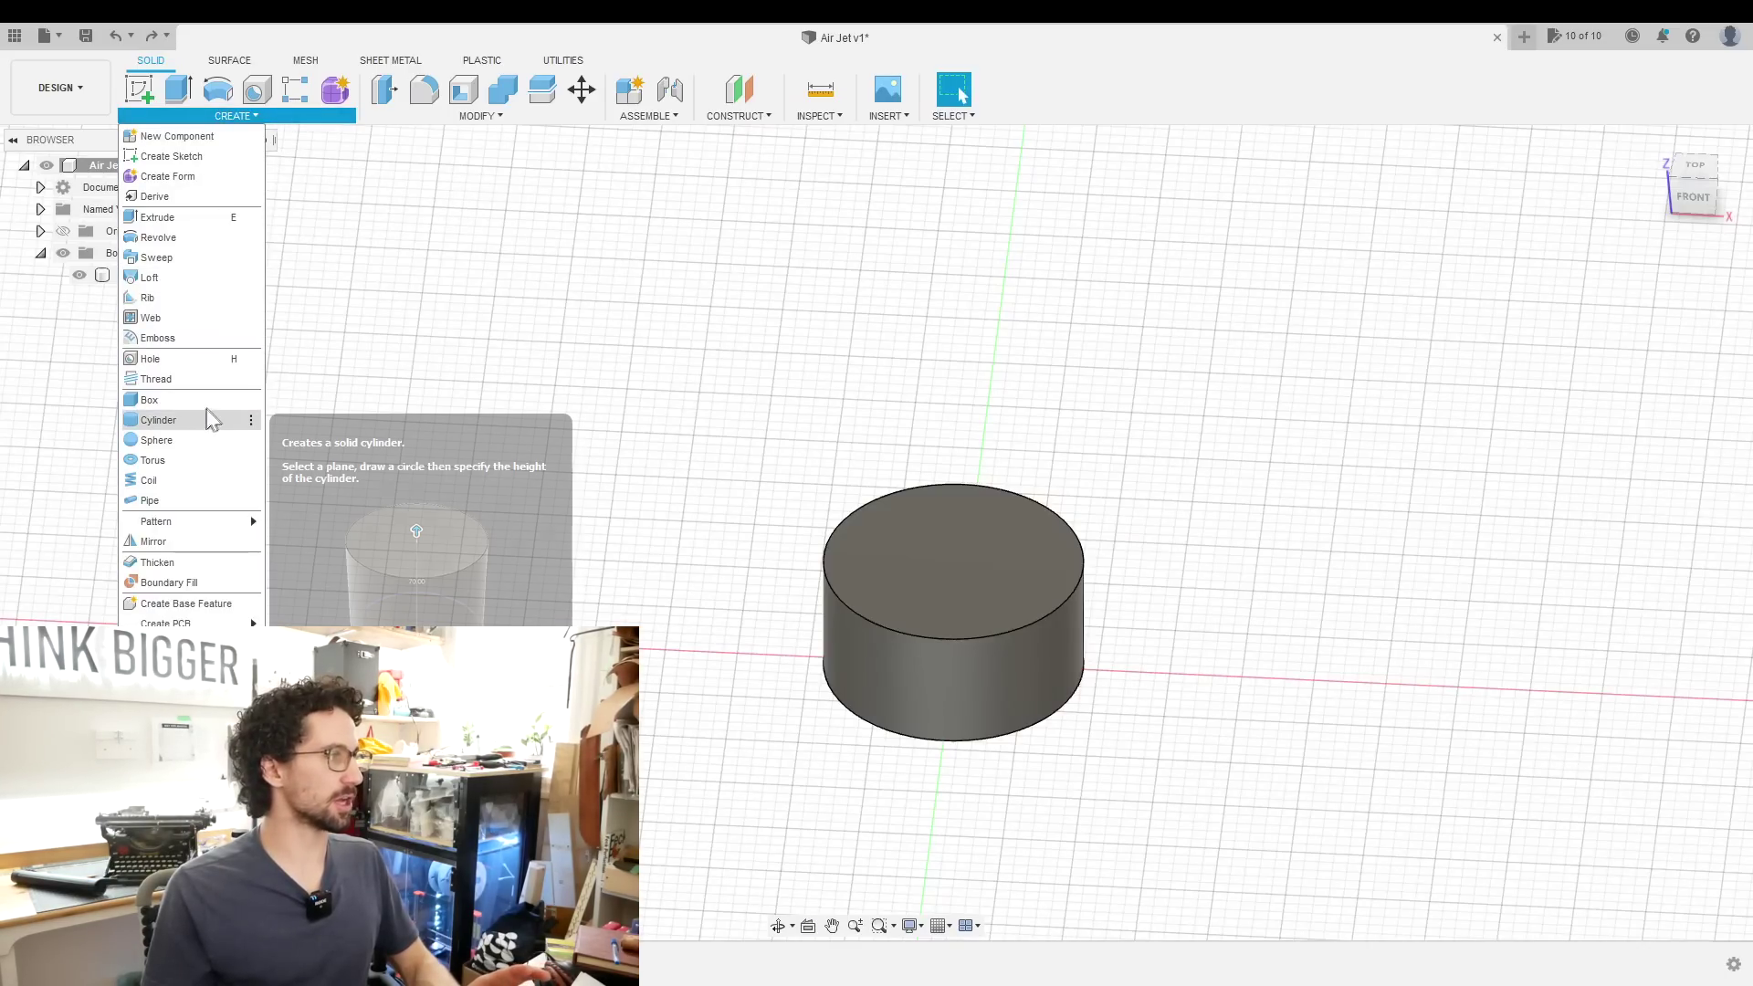
Create an outer cylinder at the origin, diameter DiameterInside+2*WallThickness, height InterfaceLength
click(208, 419)
click(1154, 689)
click(952, 659)
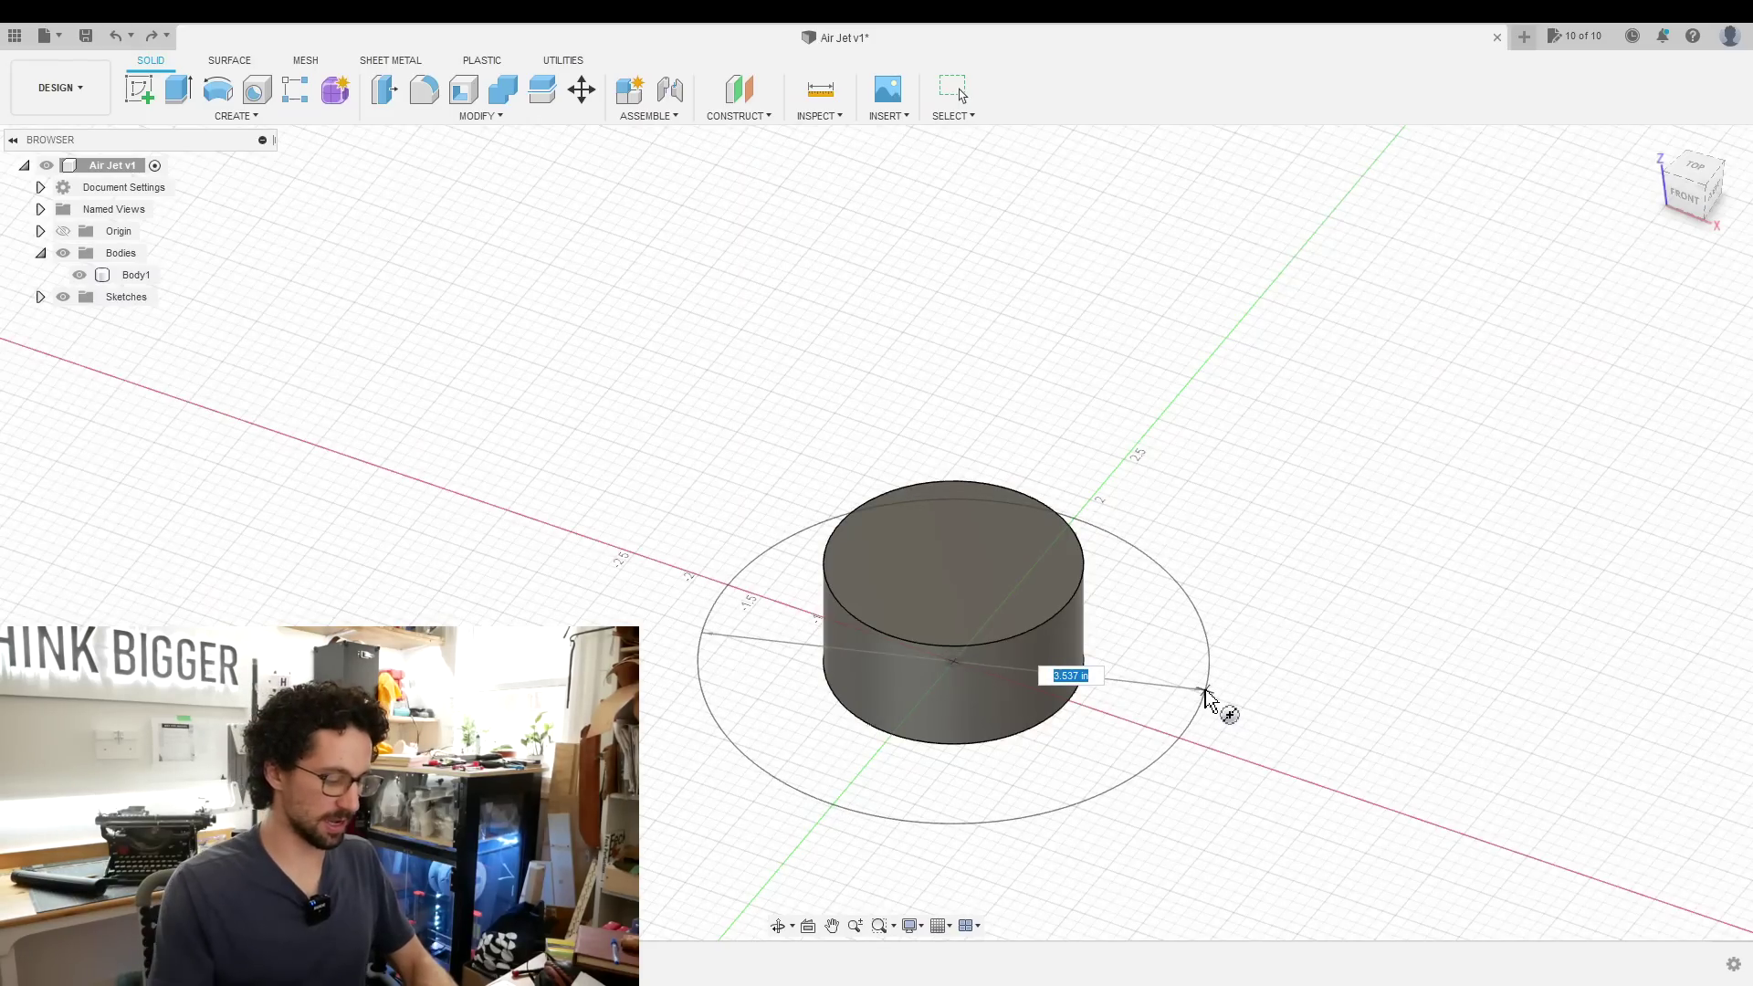
text(DiameterInside)
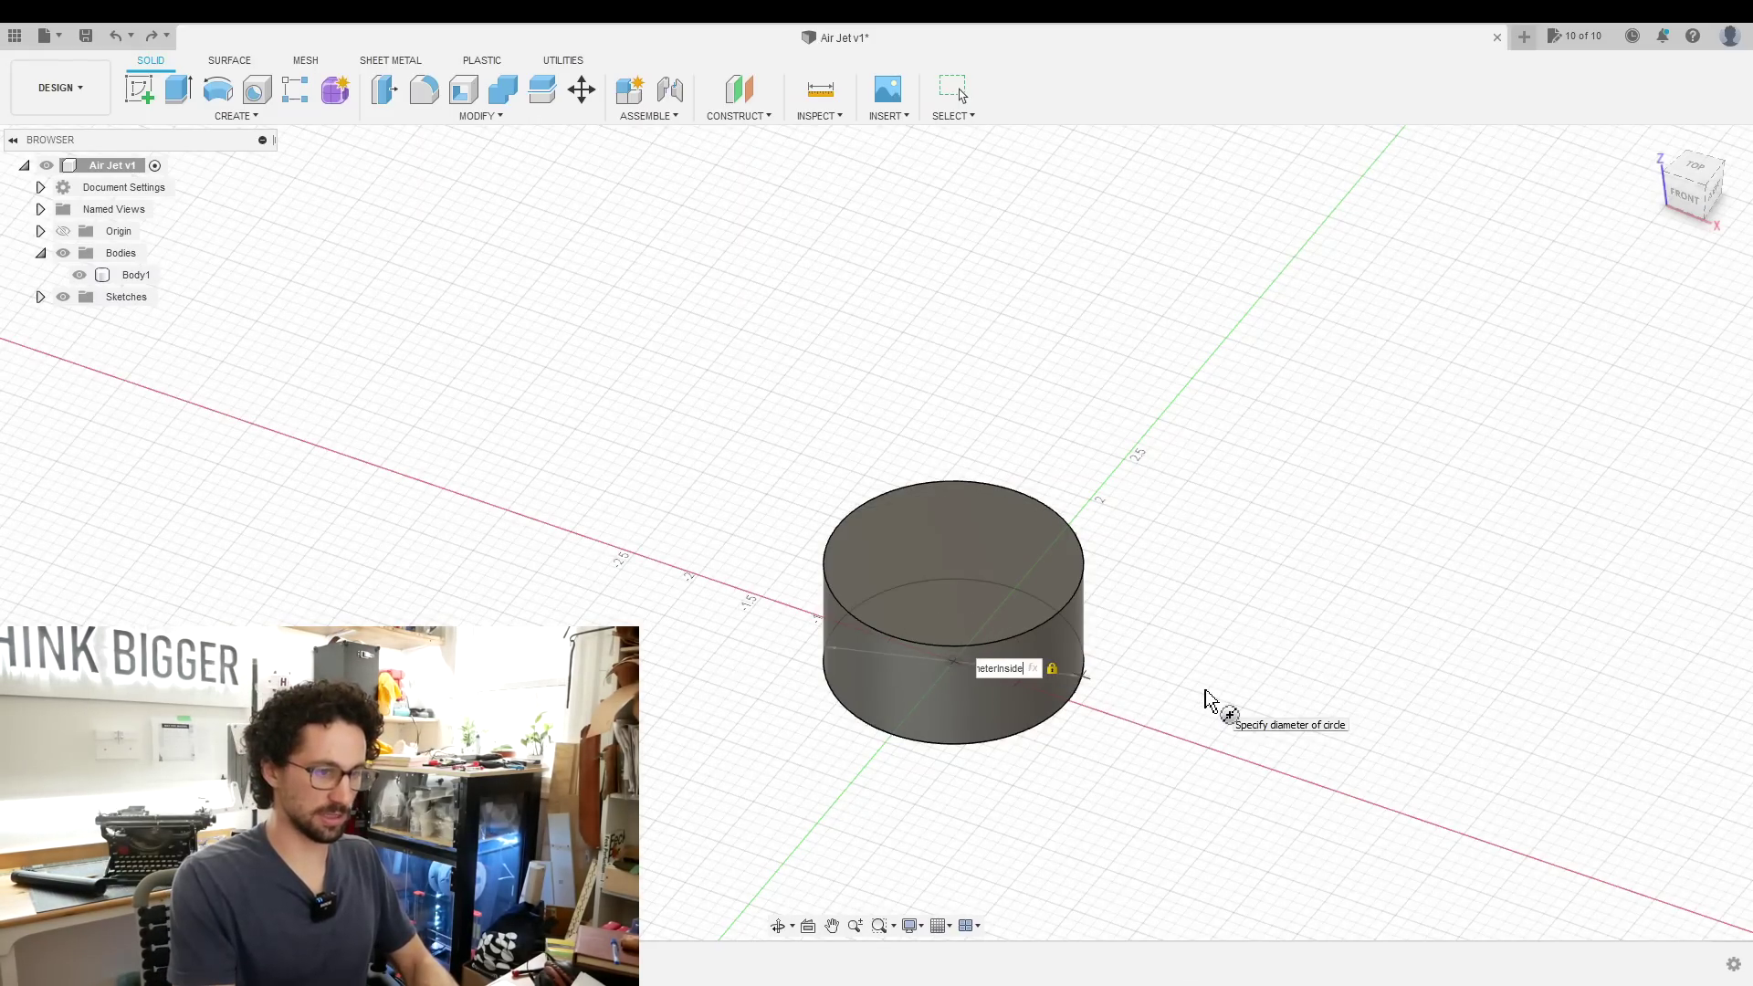
text(+2*WallThickness)
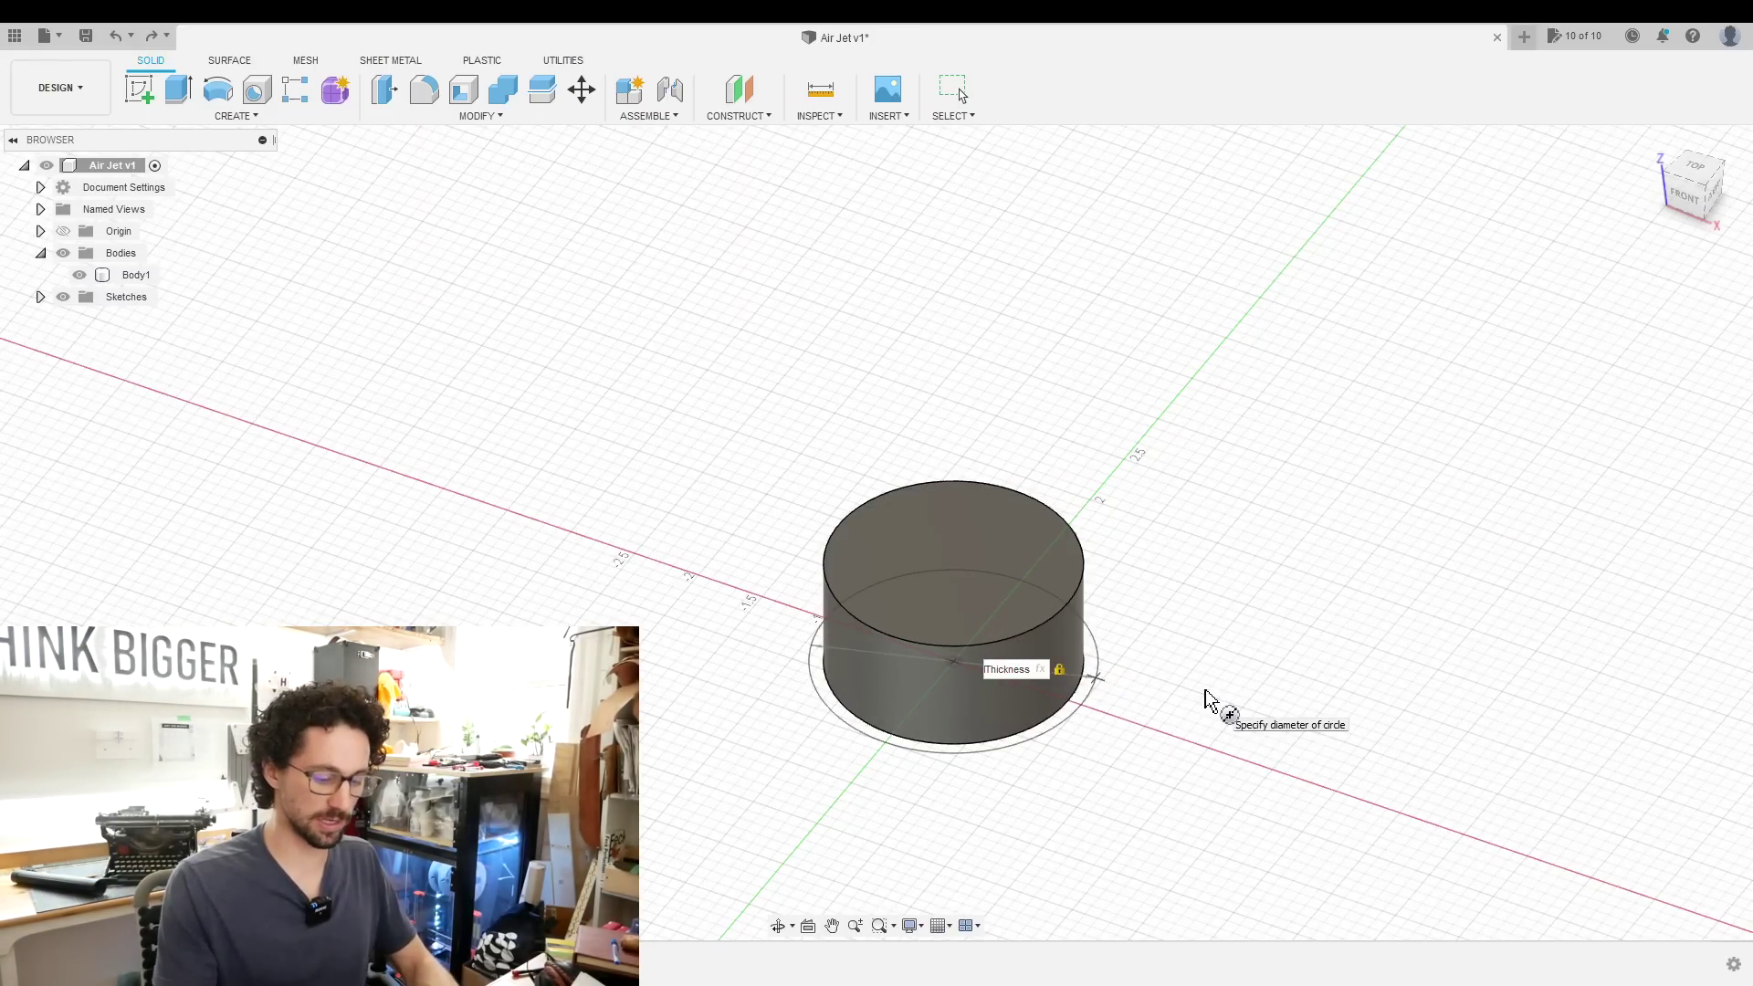
key(Return)
text(InterfaceLength)
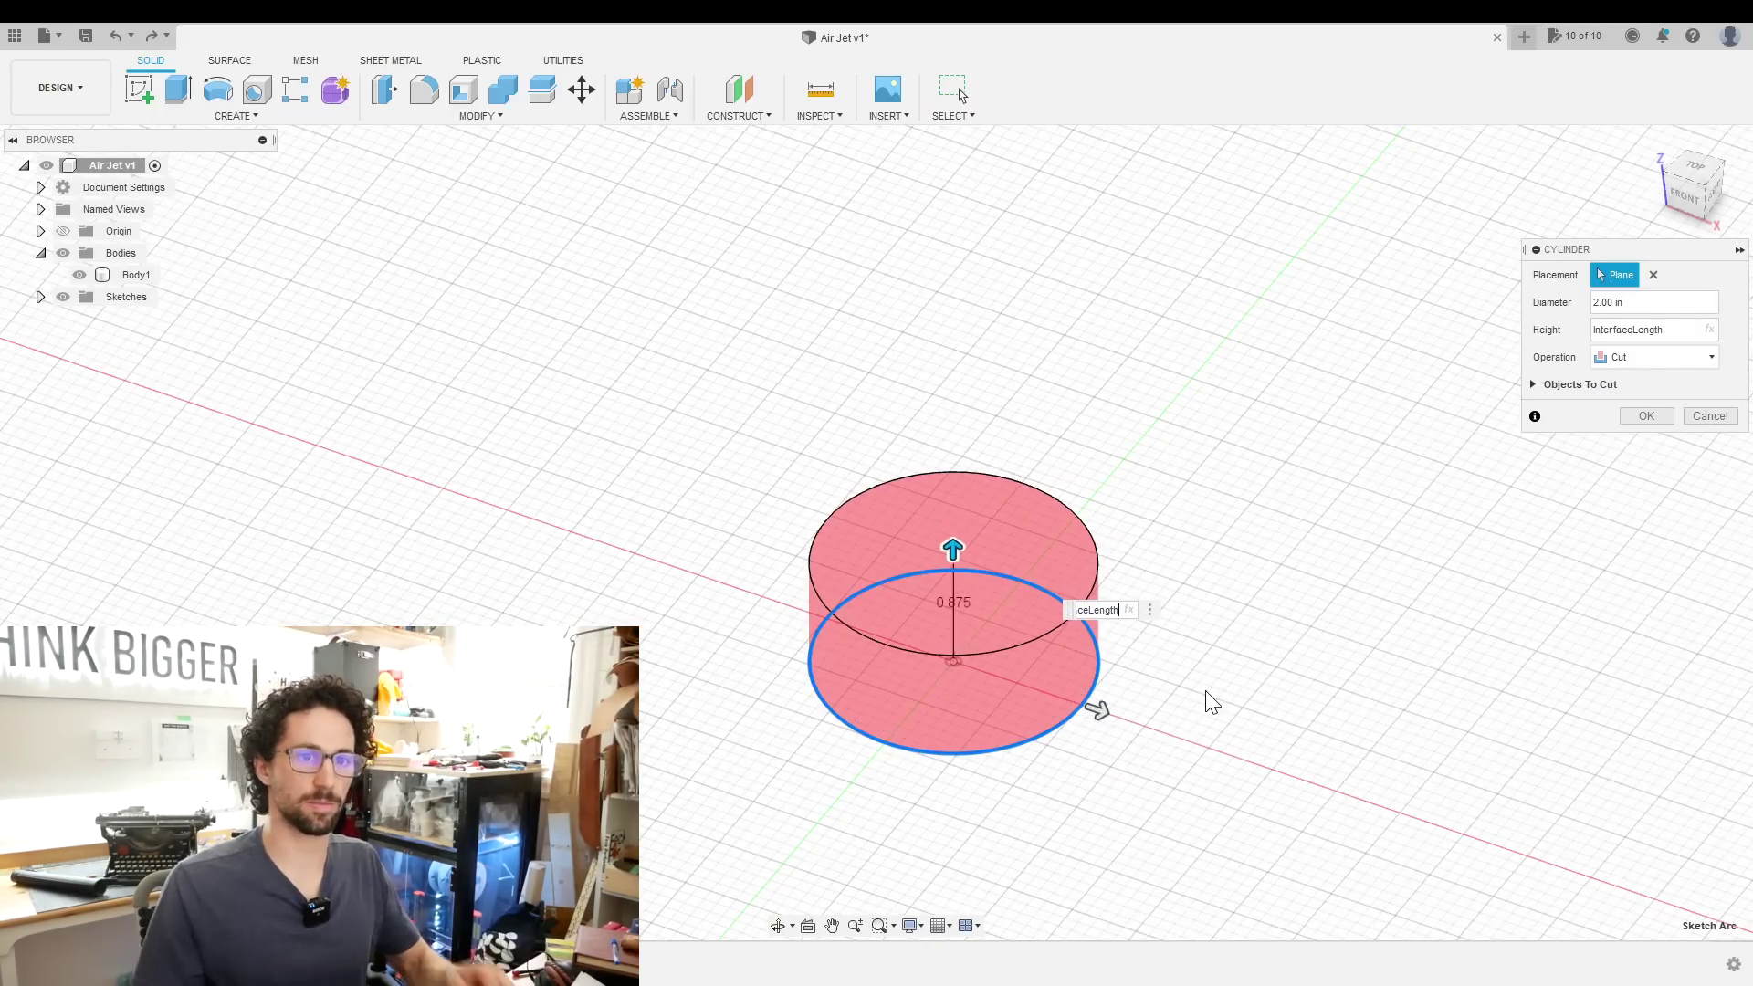
key(Return)
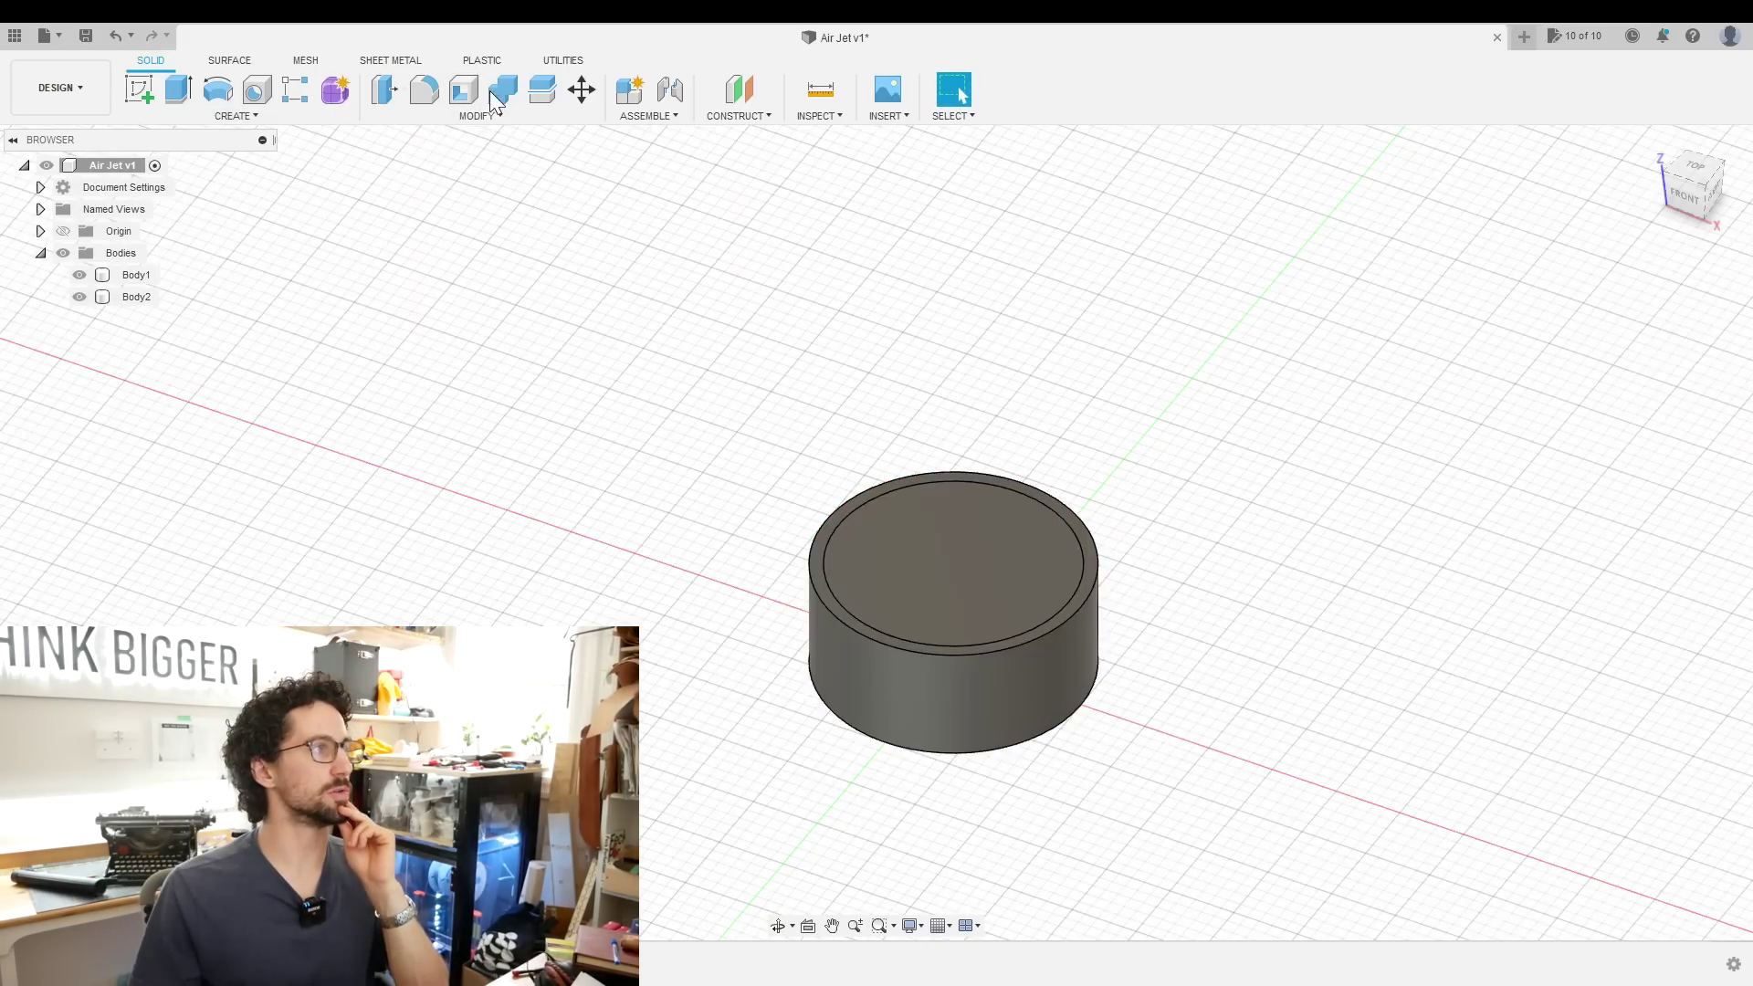
Cut the inner cylinder from the outer one with Combine to leave a hollow ring
click(496, 91)
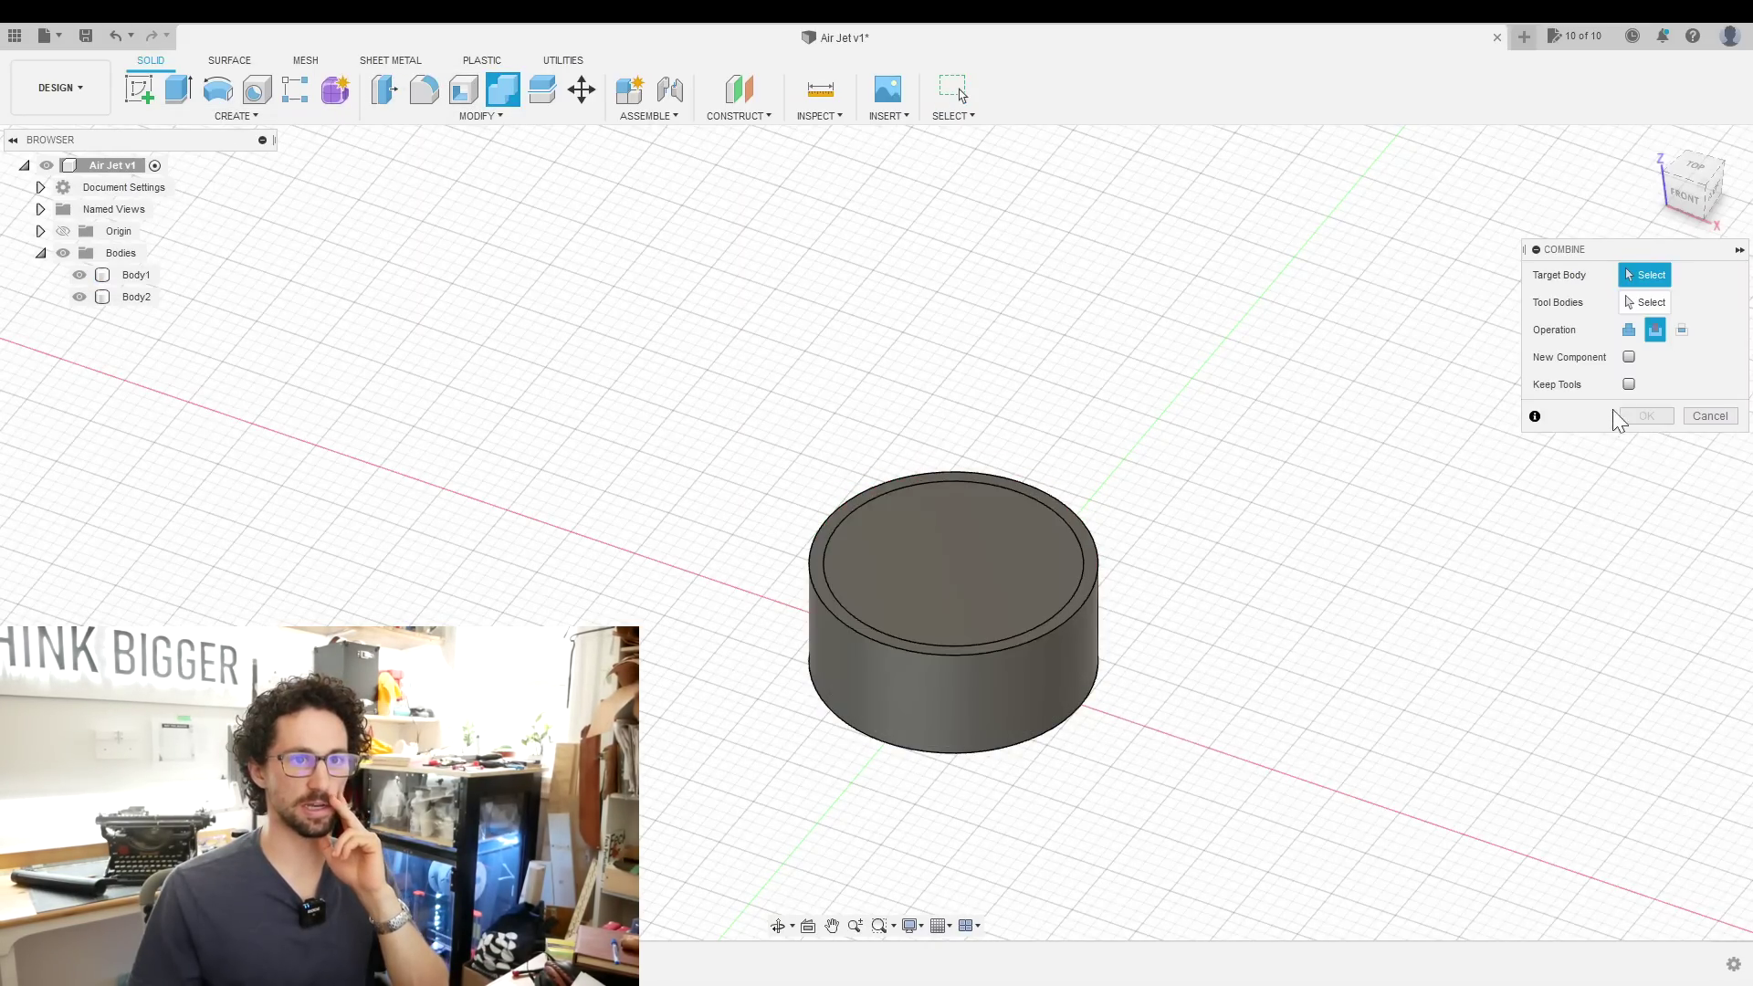
click(1093, 686)
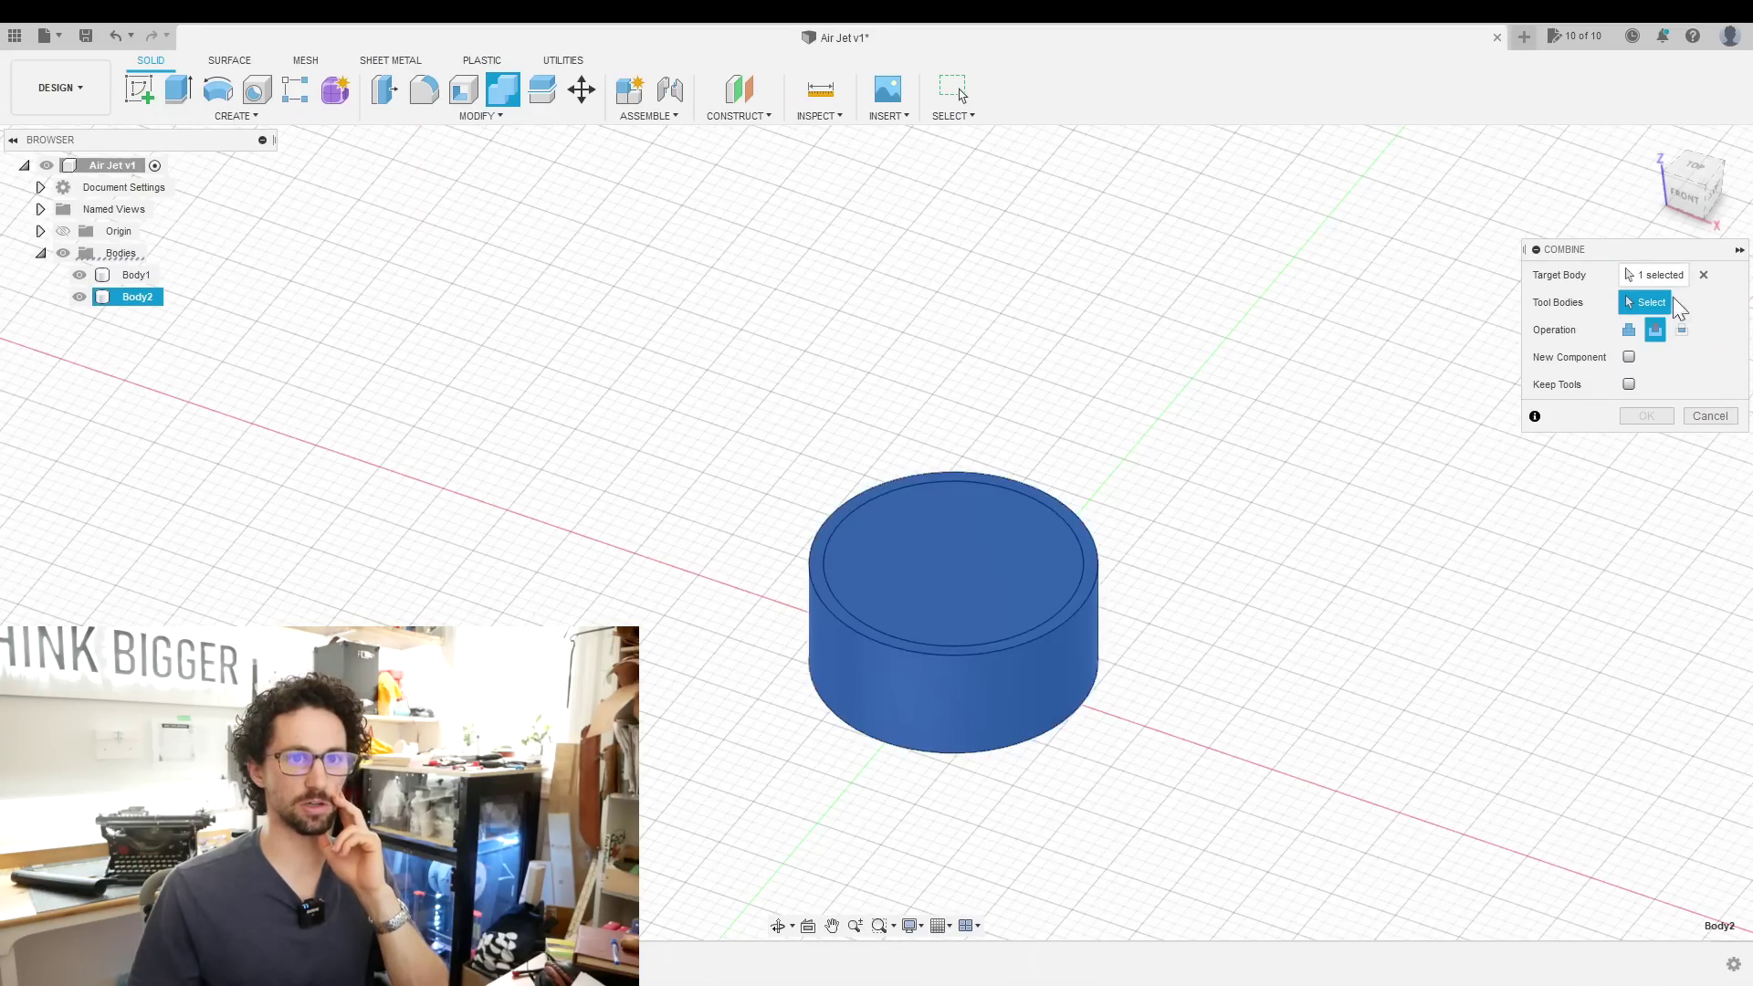
click(135, 294)
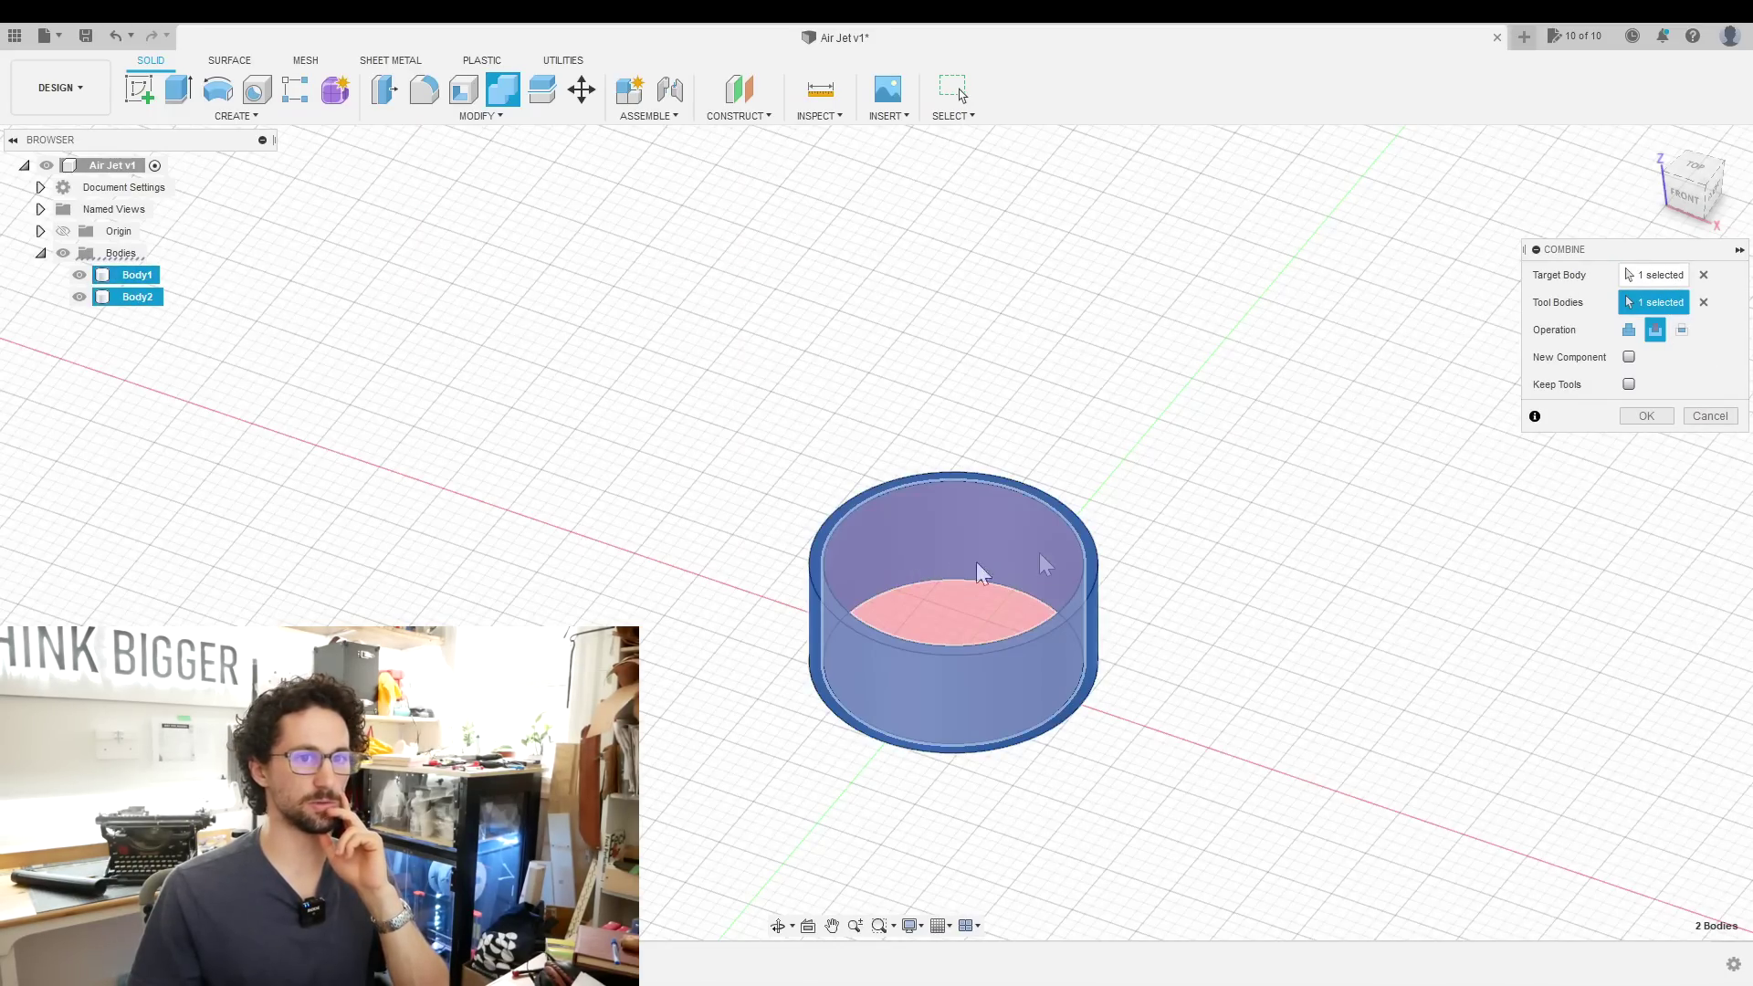
click(1644, 416)
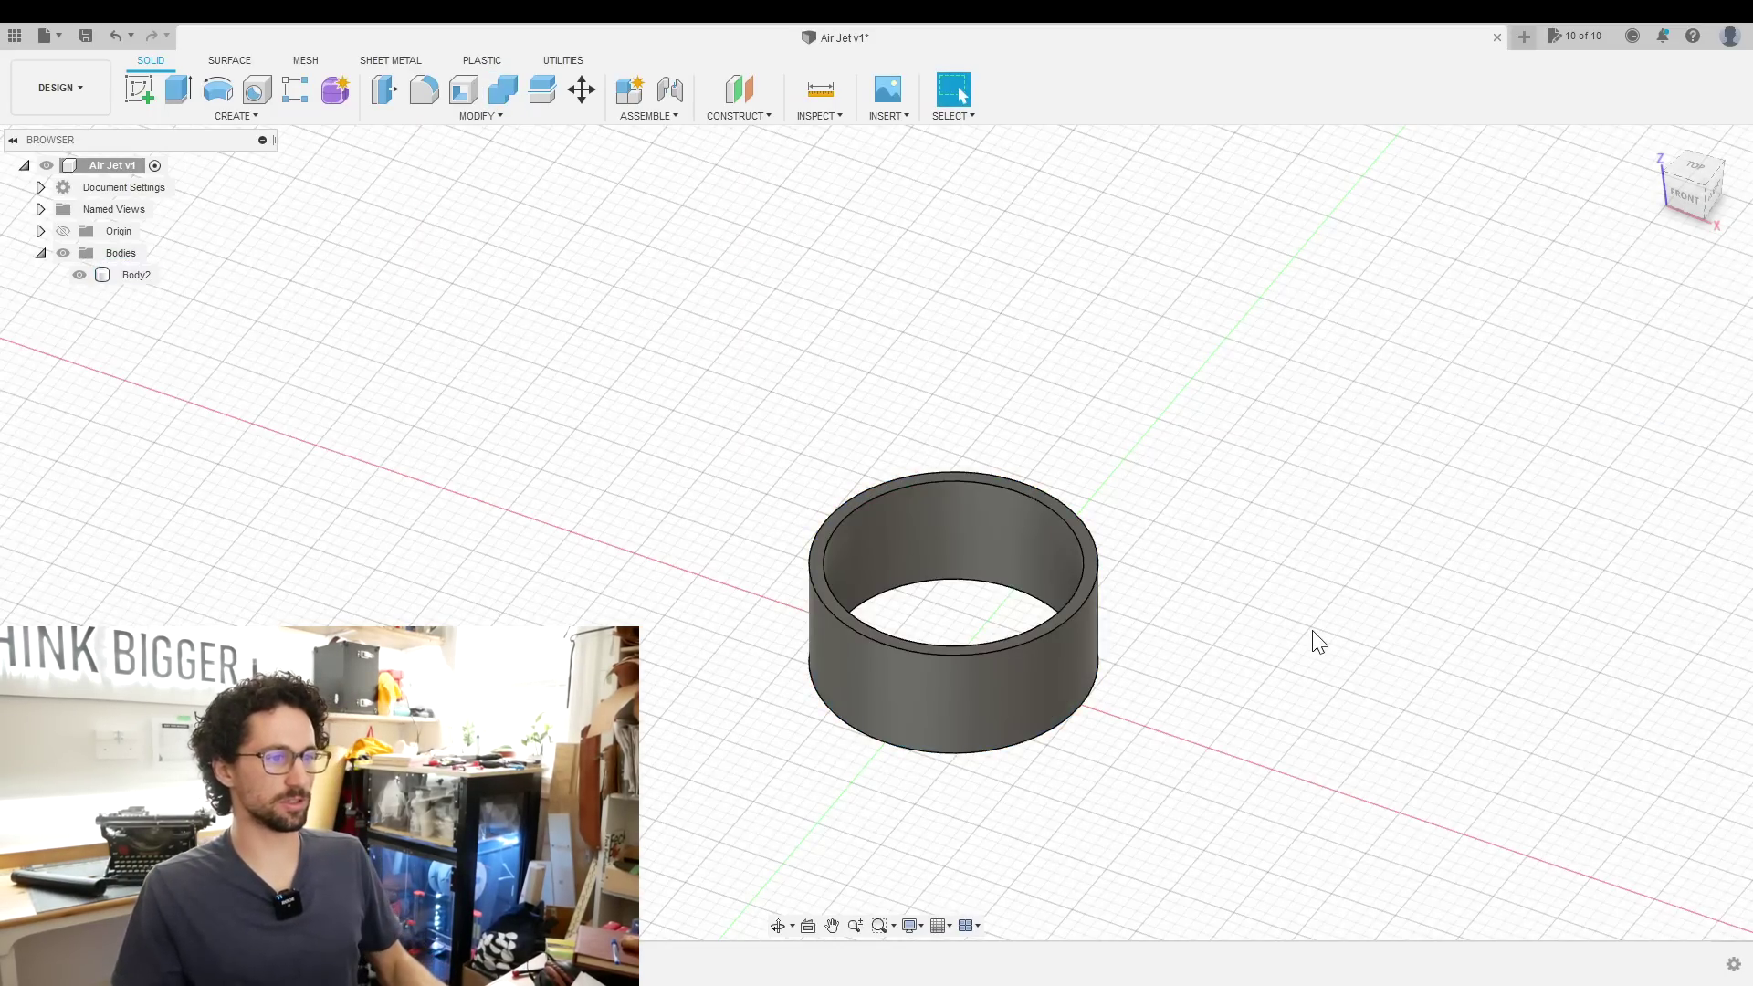
shift+middle_drag(1315, 638, 1315, 686)
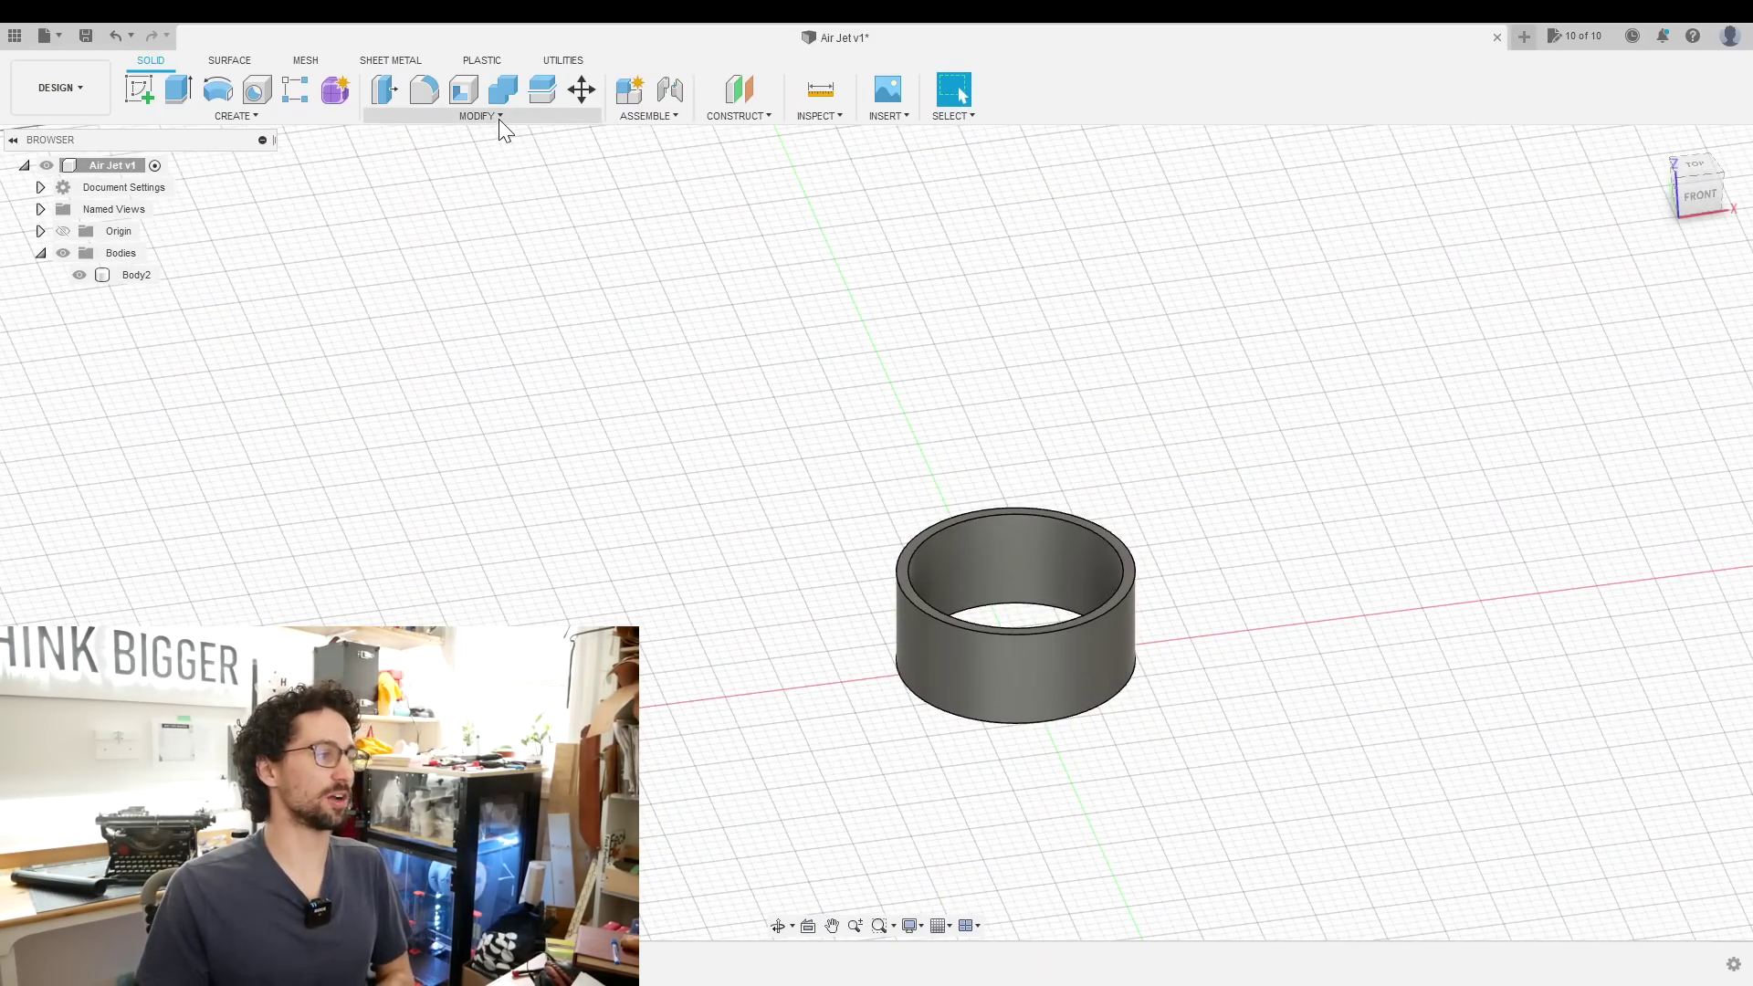
click(499, 120)
Add SmallNozzle and NozzleLength user parameters to the parameters table
click(470, 514)
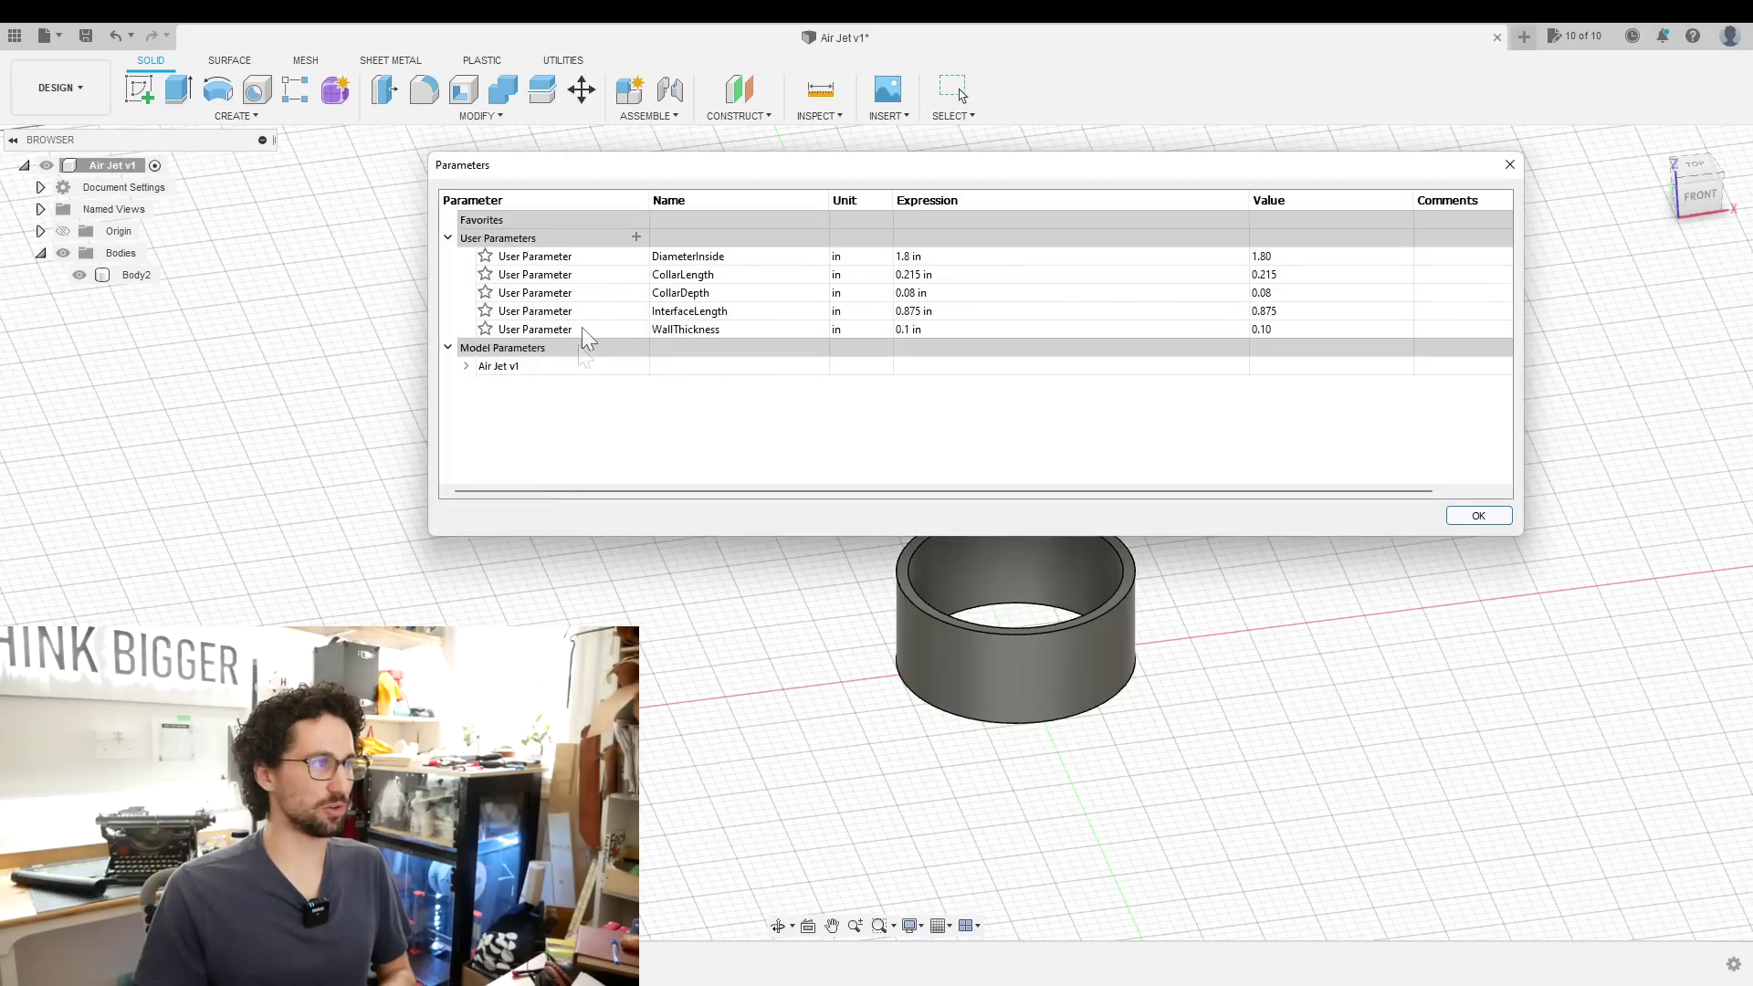
click(637, 238)
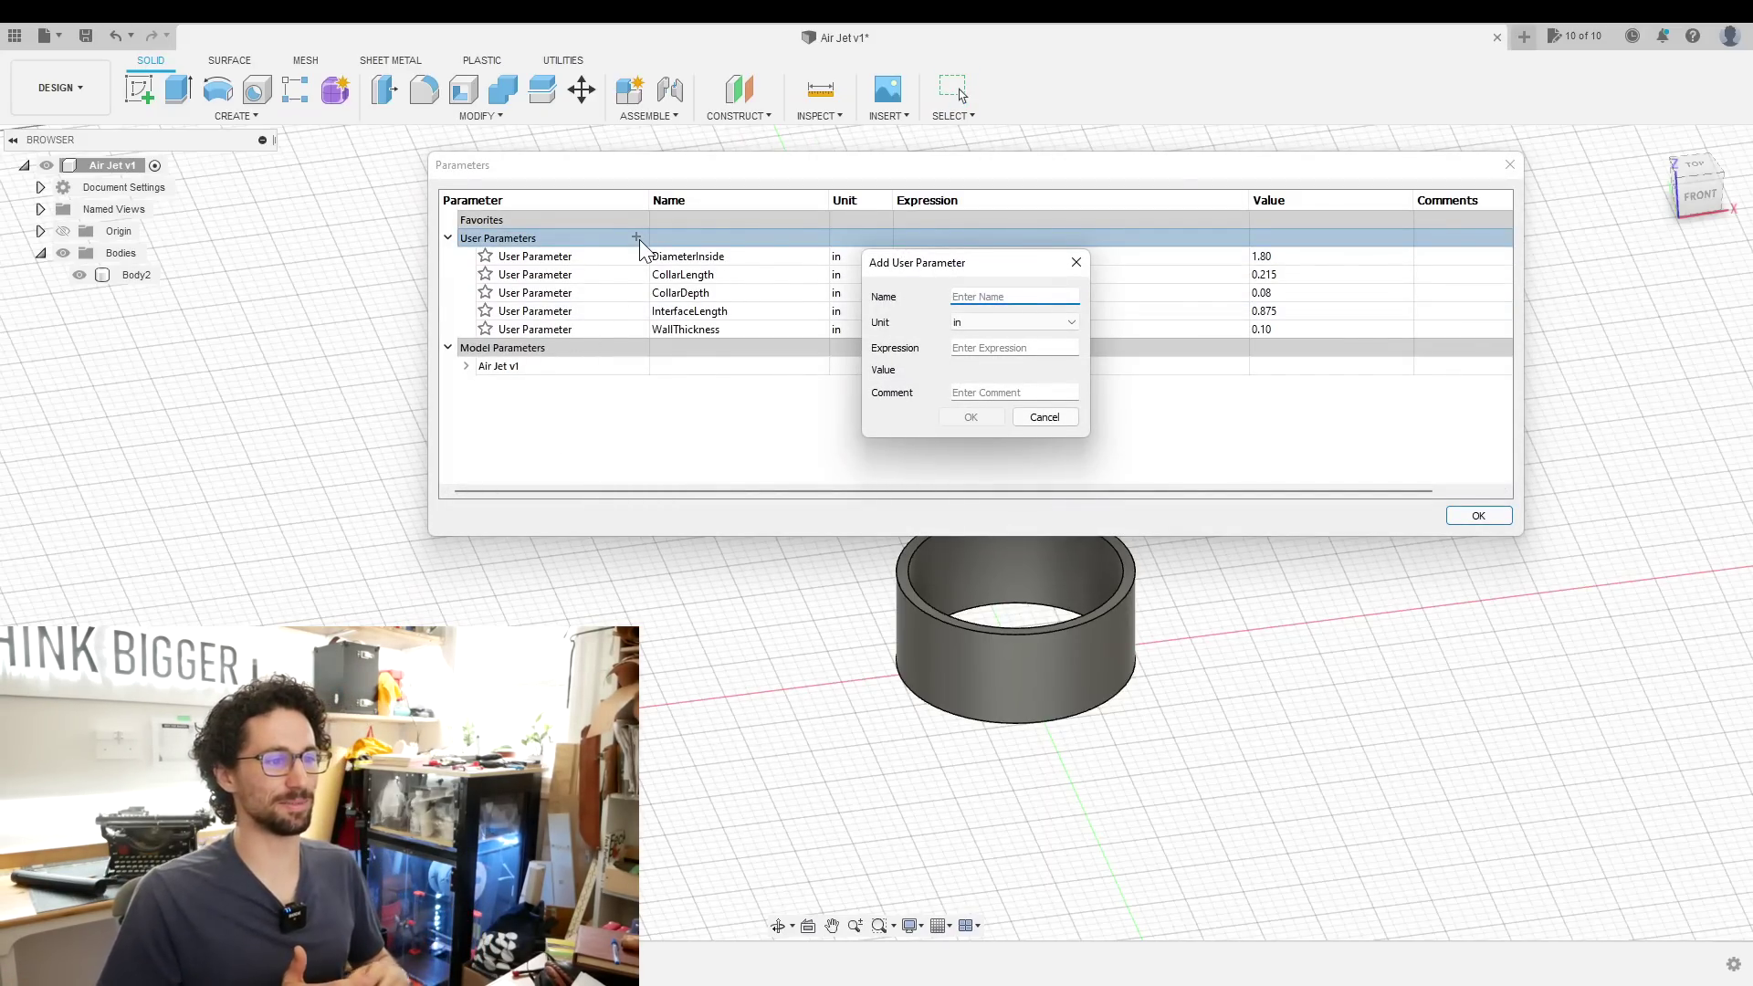
text(SmallNozzle)
key(Tab)
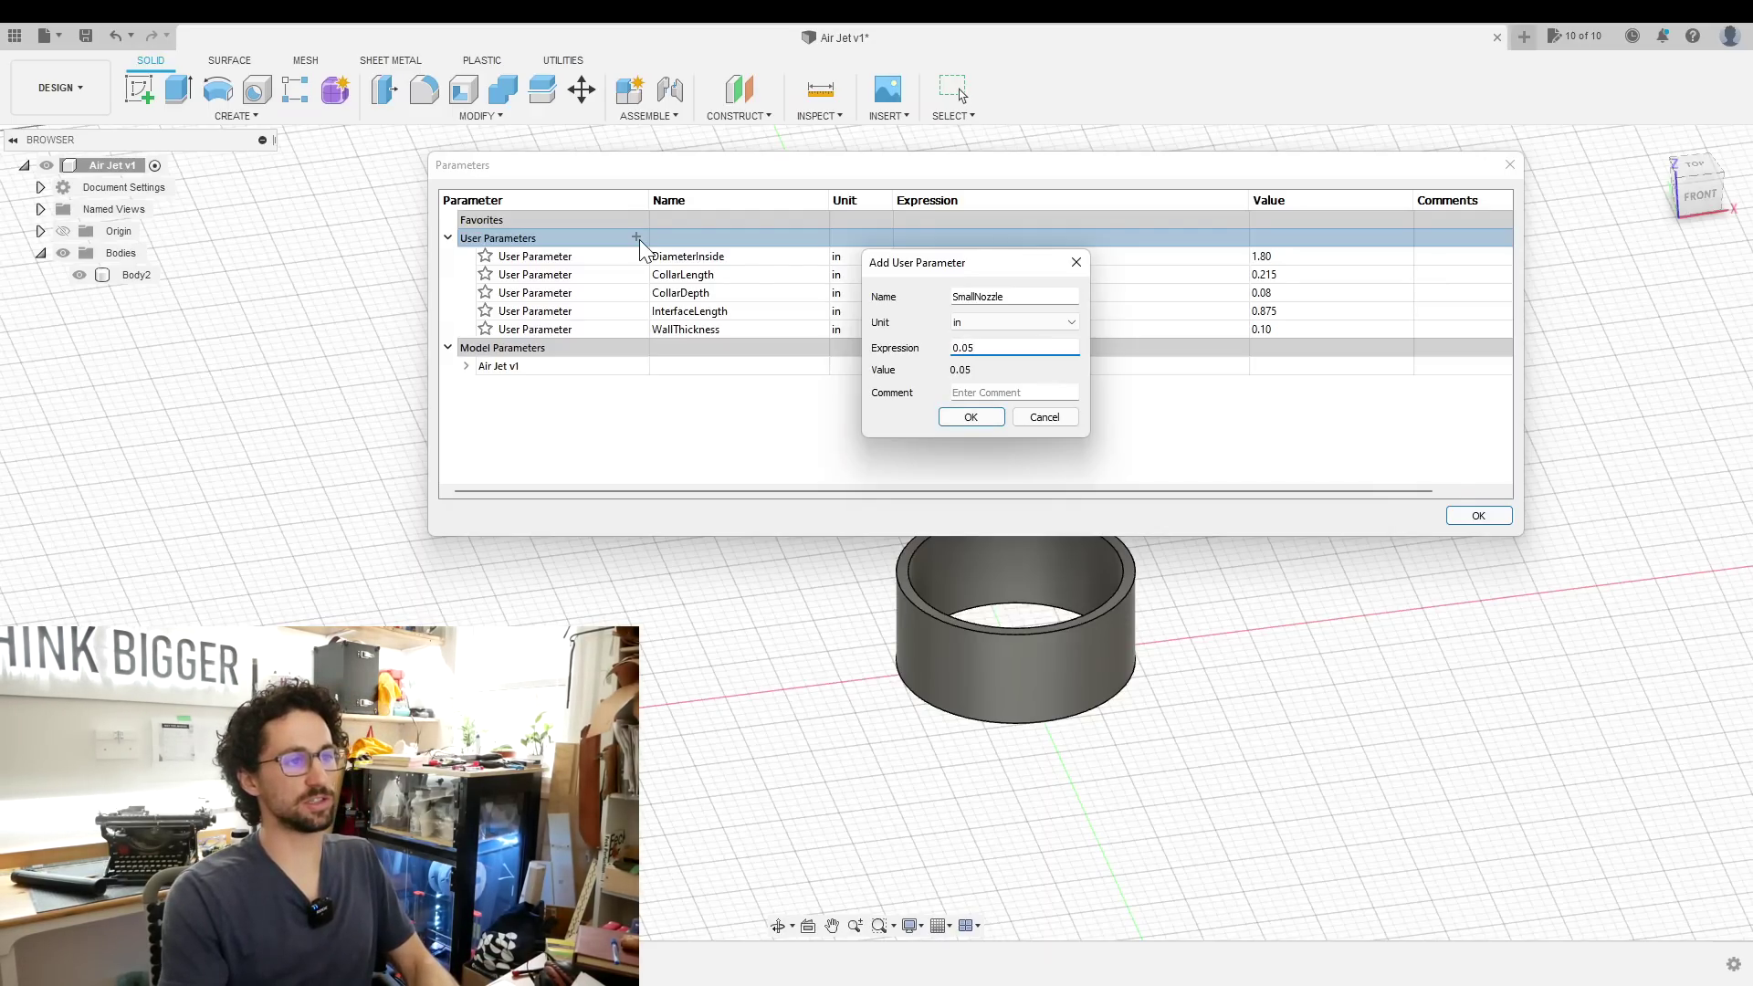
click(970, 416)
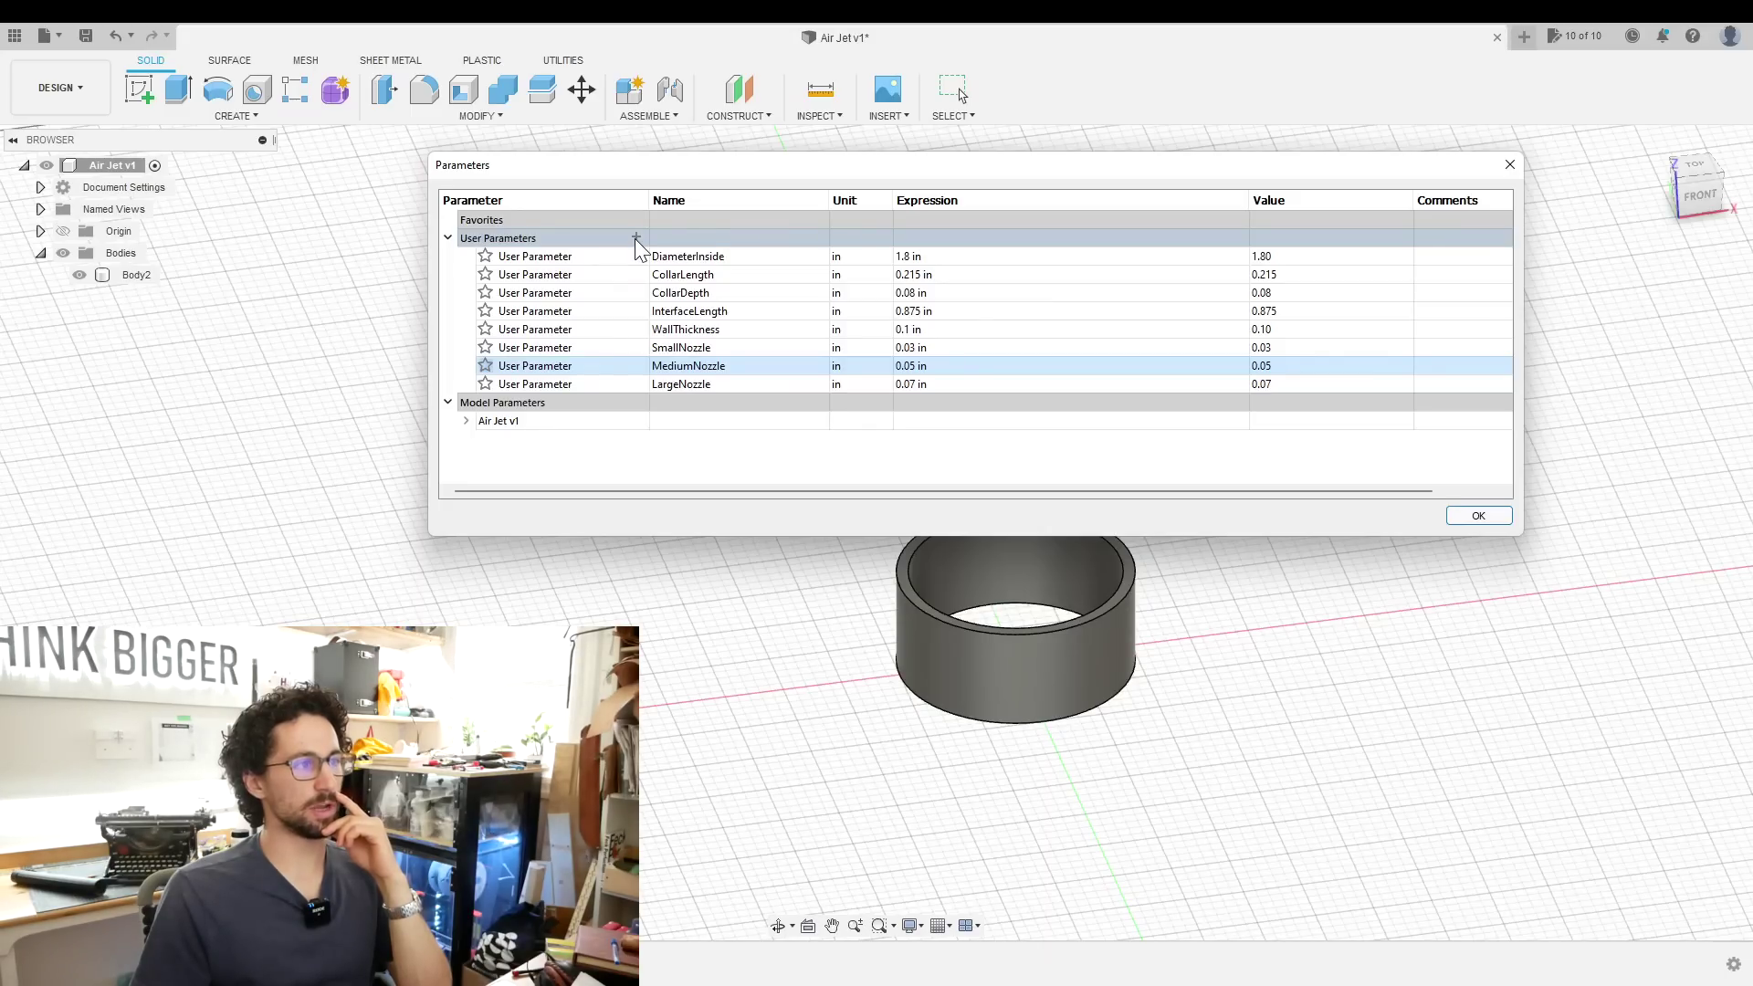
click(637, 238)
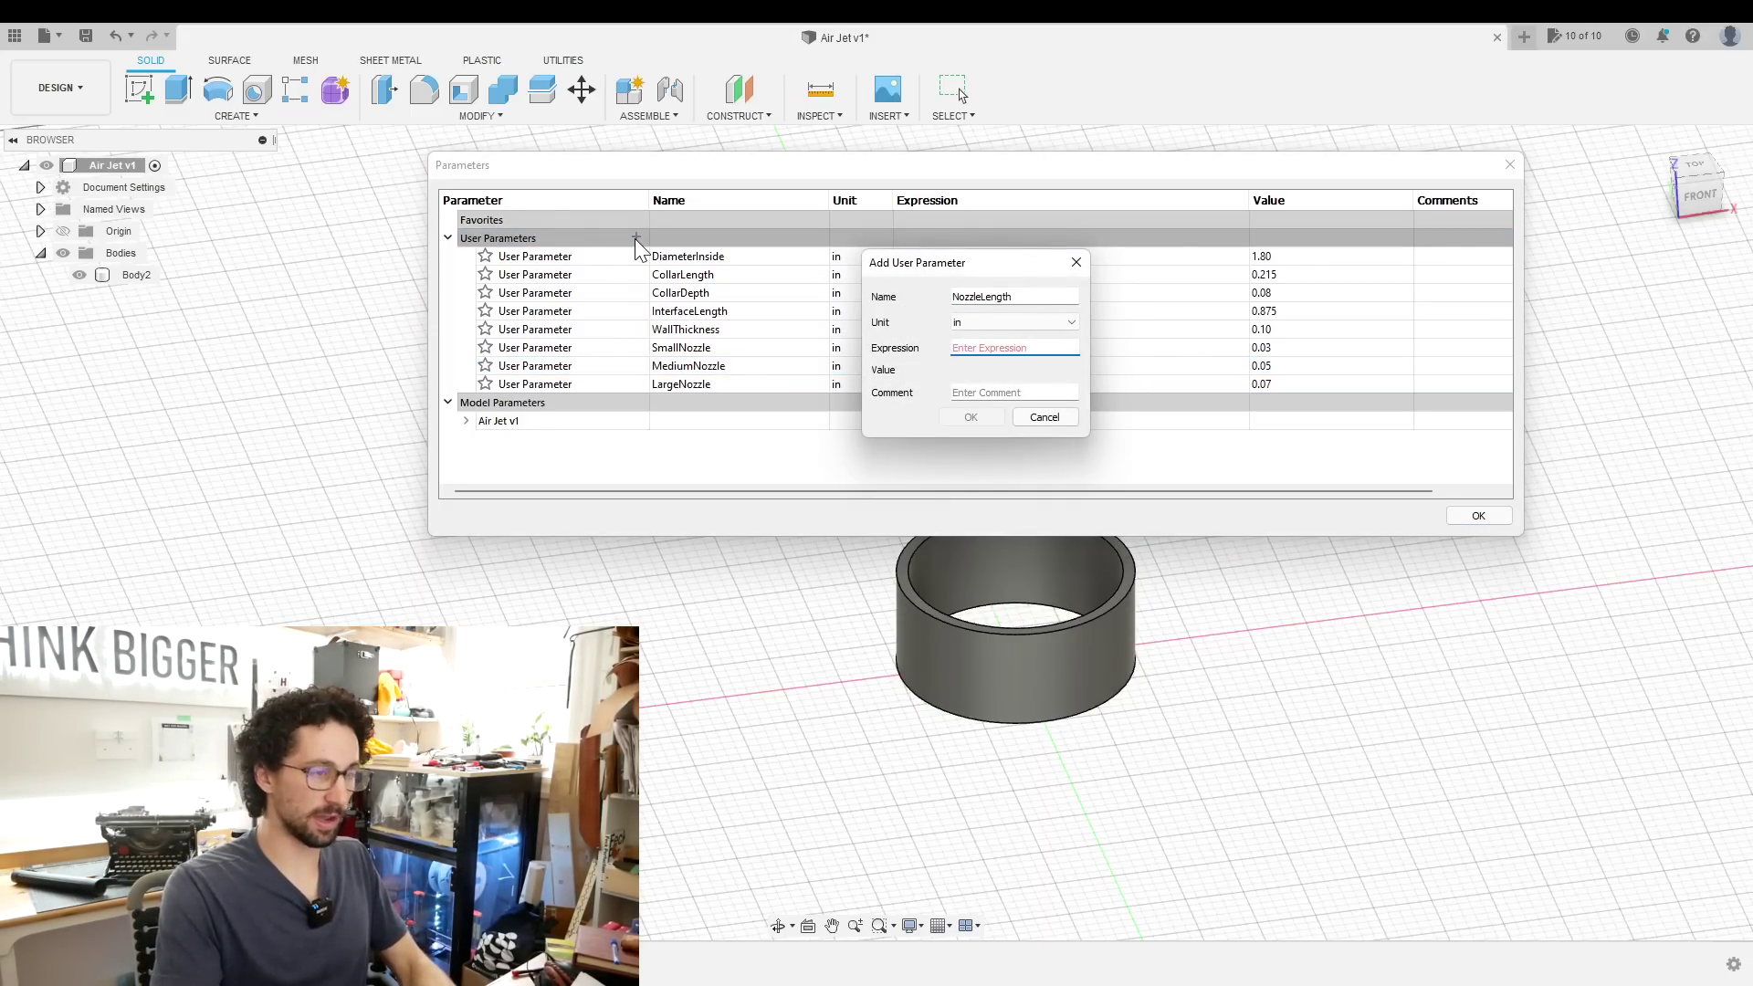
key(Return)
key(Return)
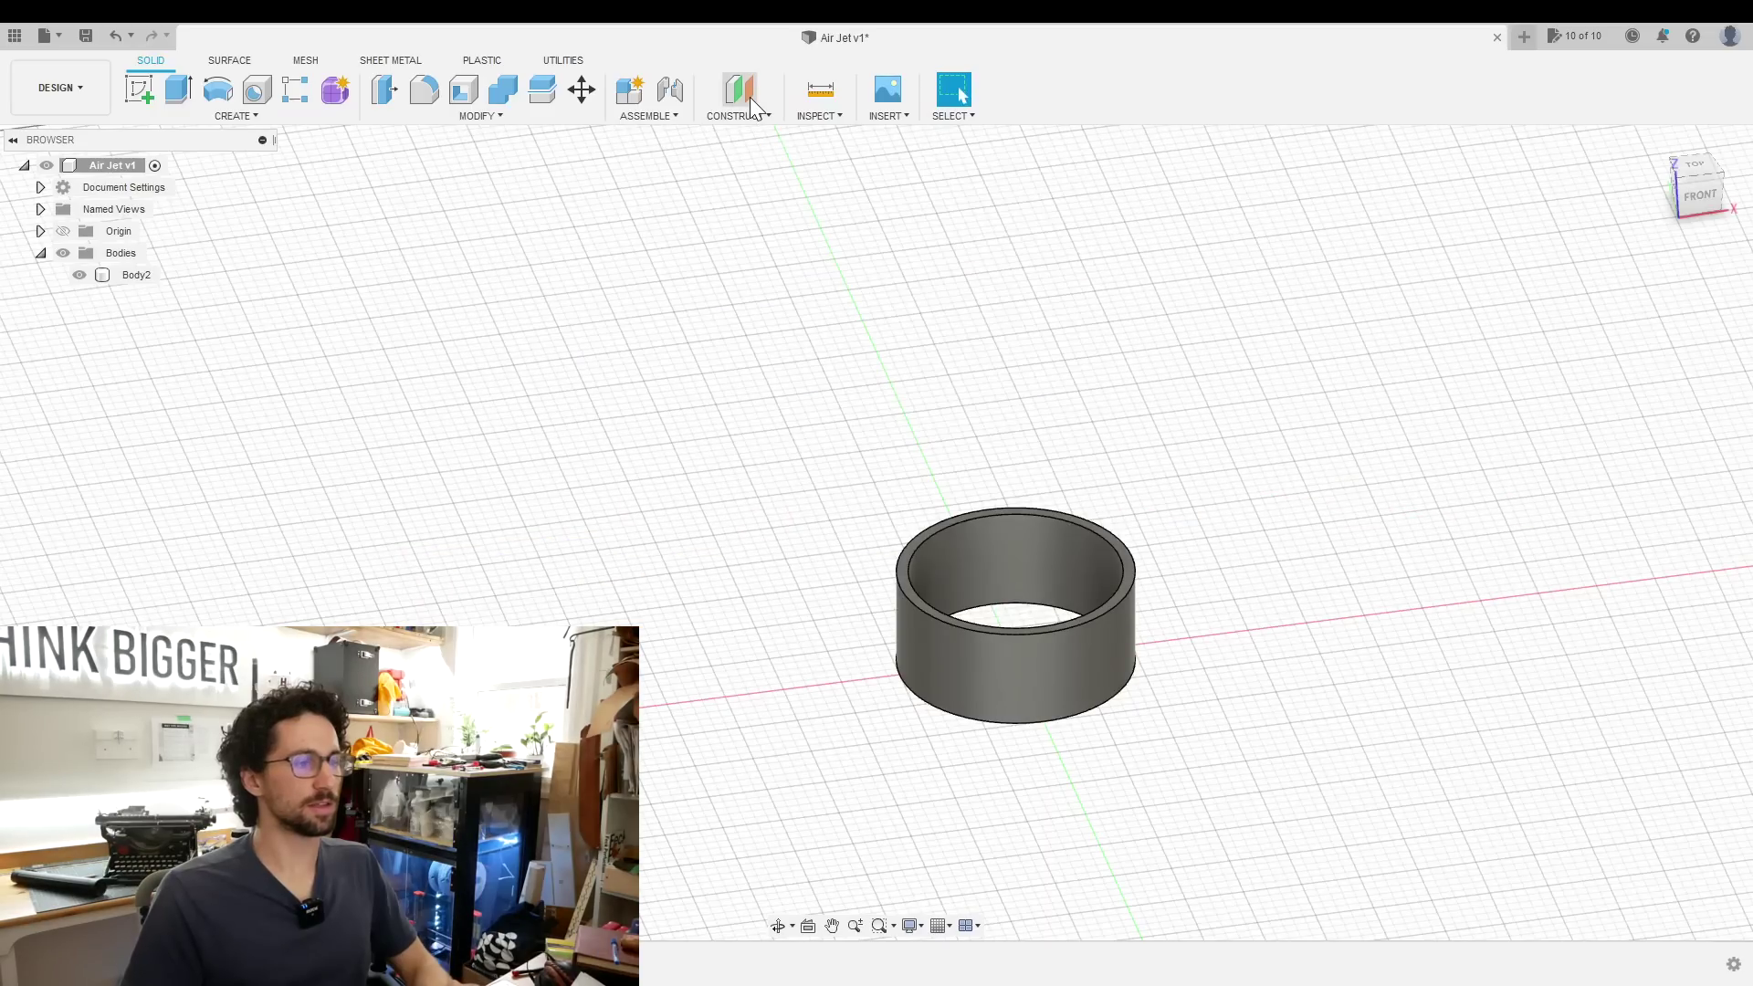
click(744, 92)
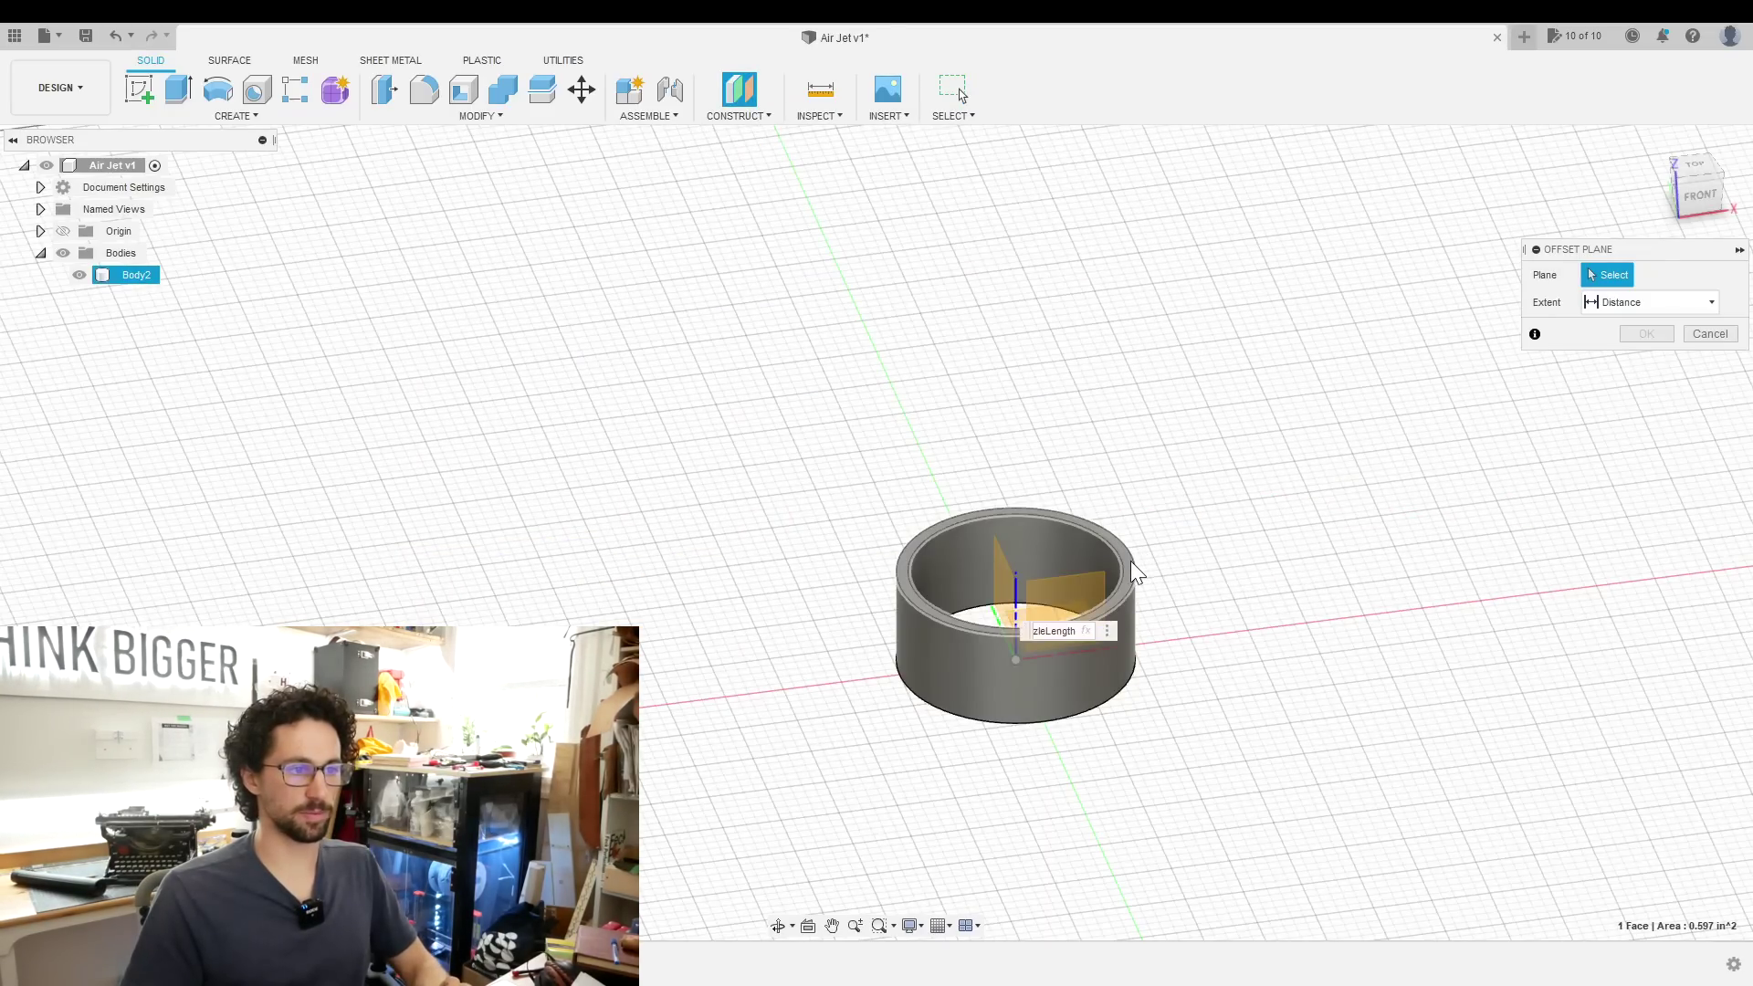
Create an offset plane NozzleLength above the ring's top face
click(1130, 561)
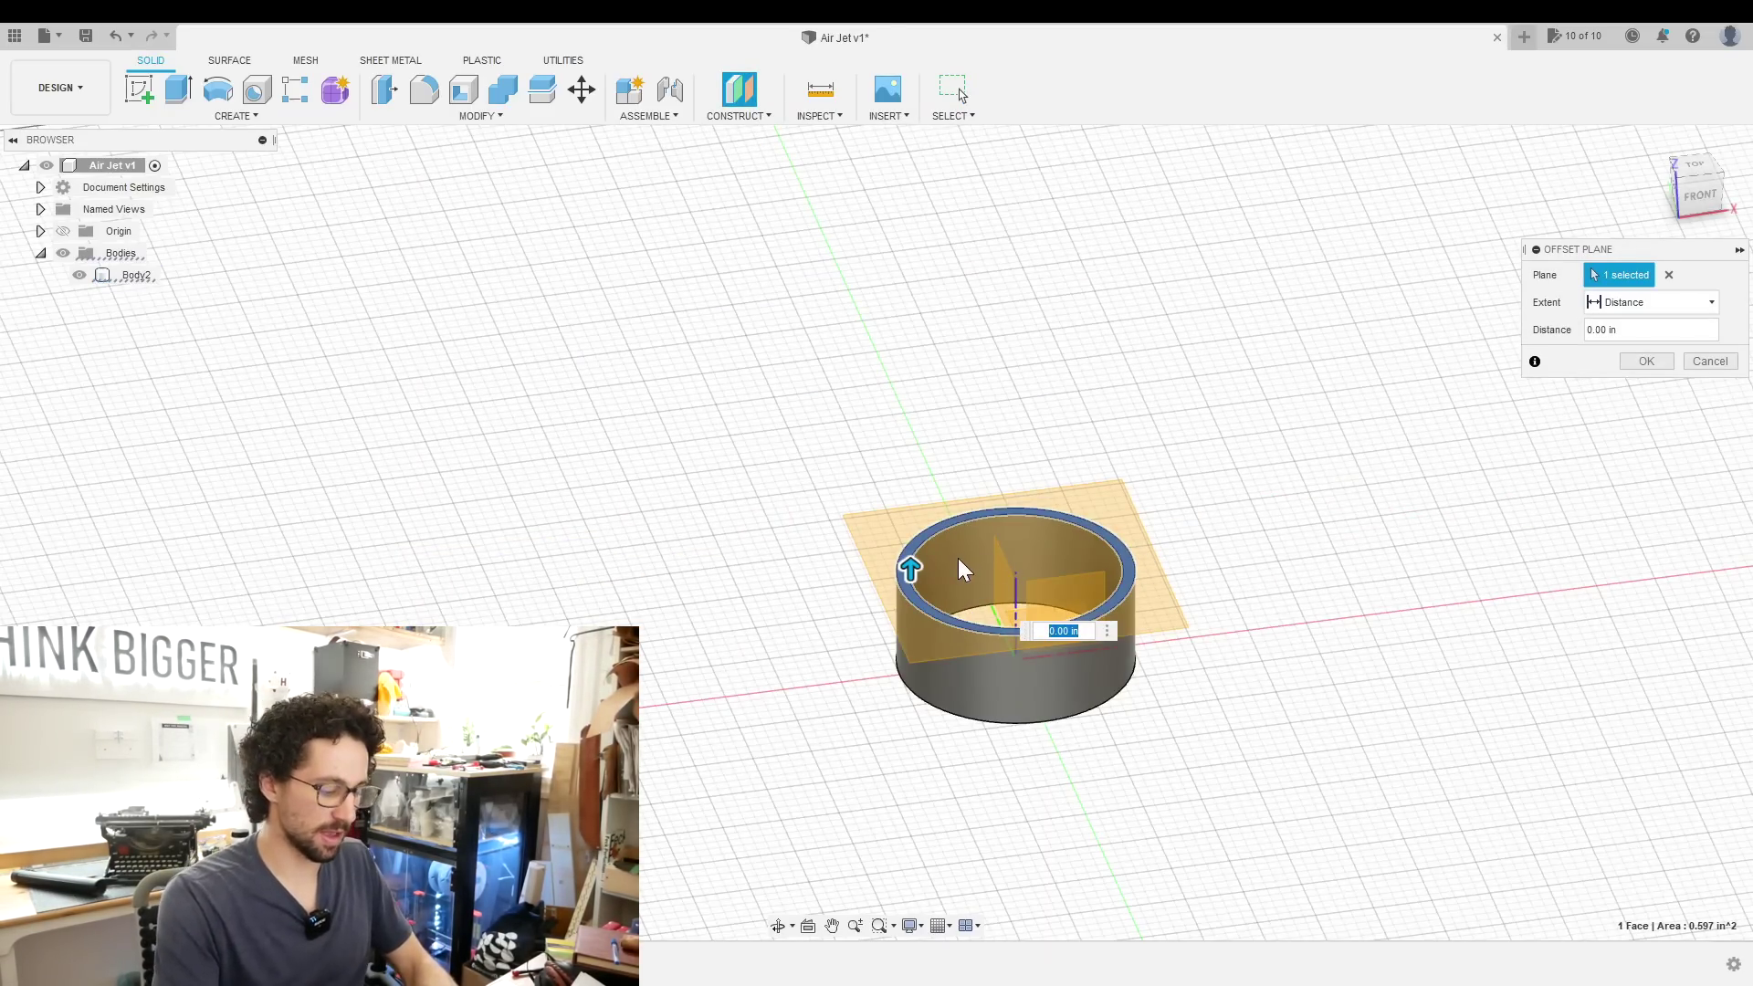
text(NozzleLength)
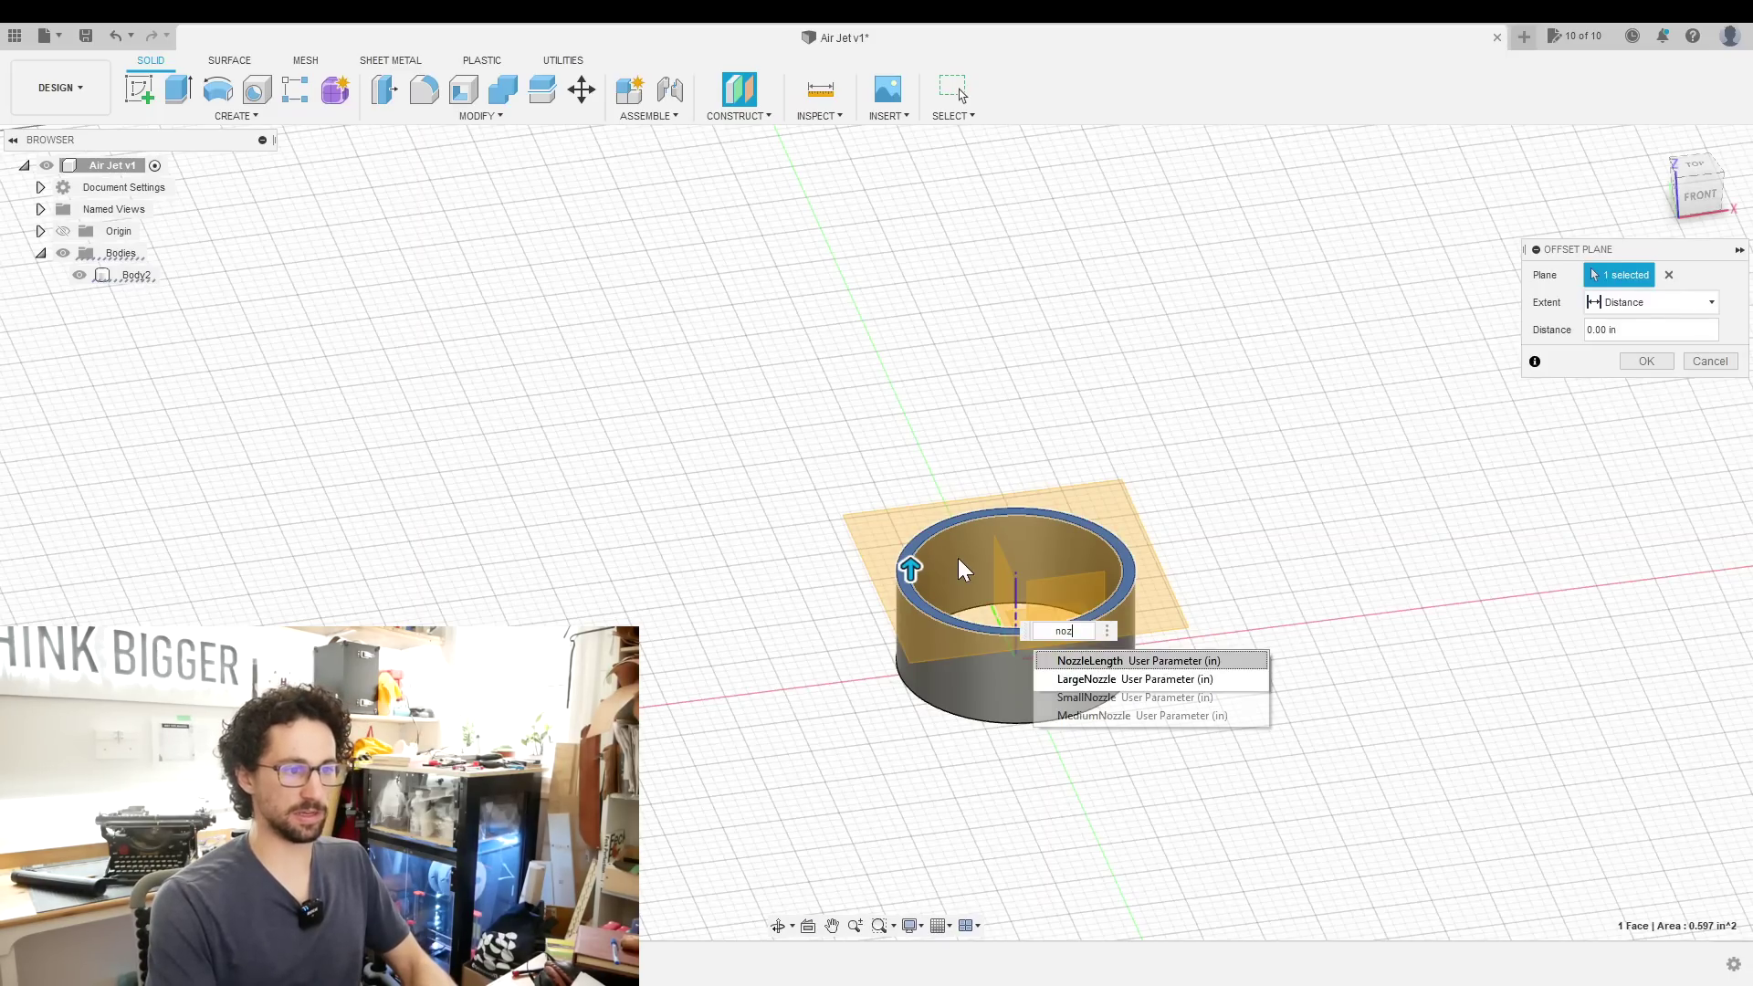
key(Return)
key(Return)
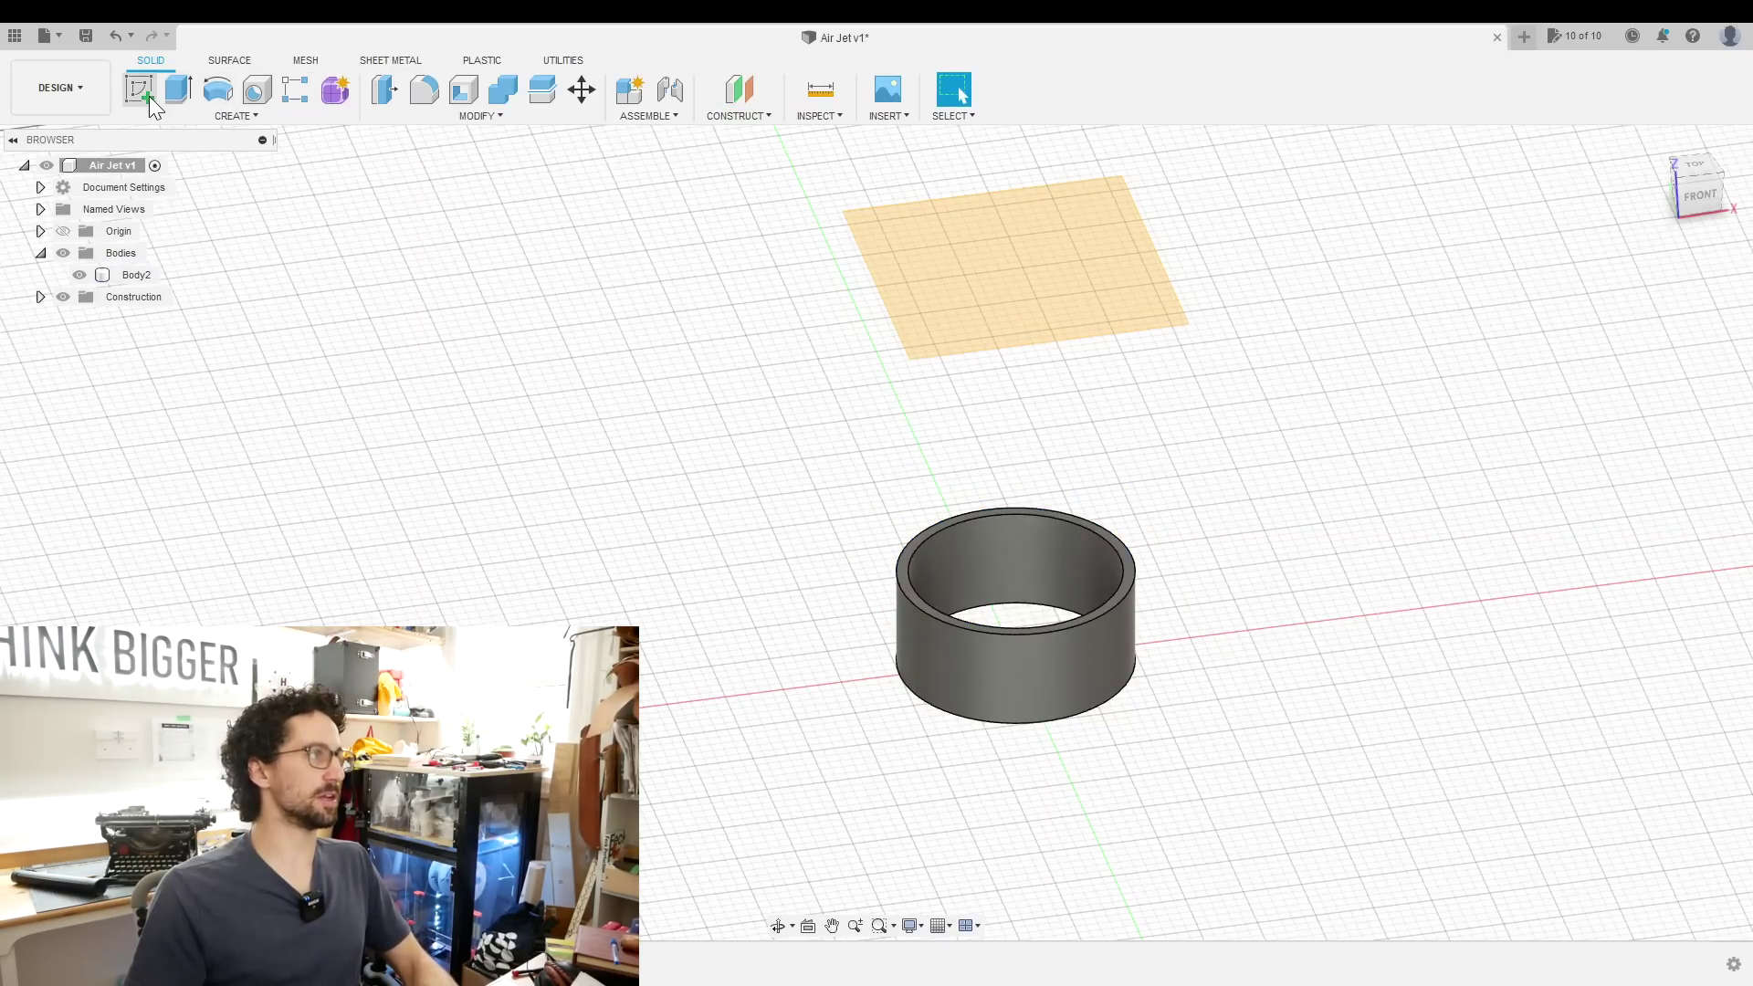
Sketch a SmallNozzle-diameter circle centred on the origin of the new plane
click(139, 88)
click(1010, 253)
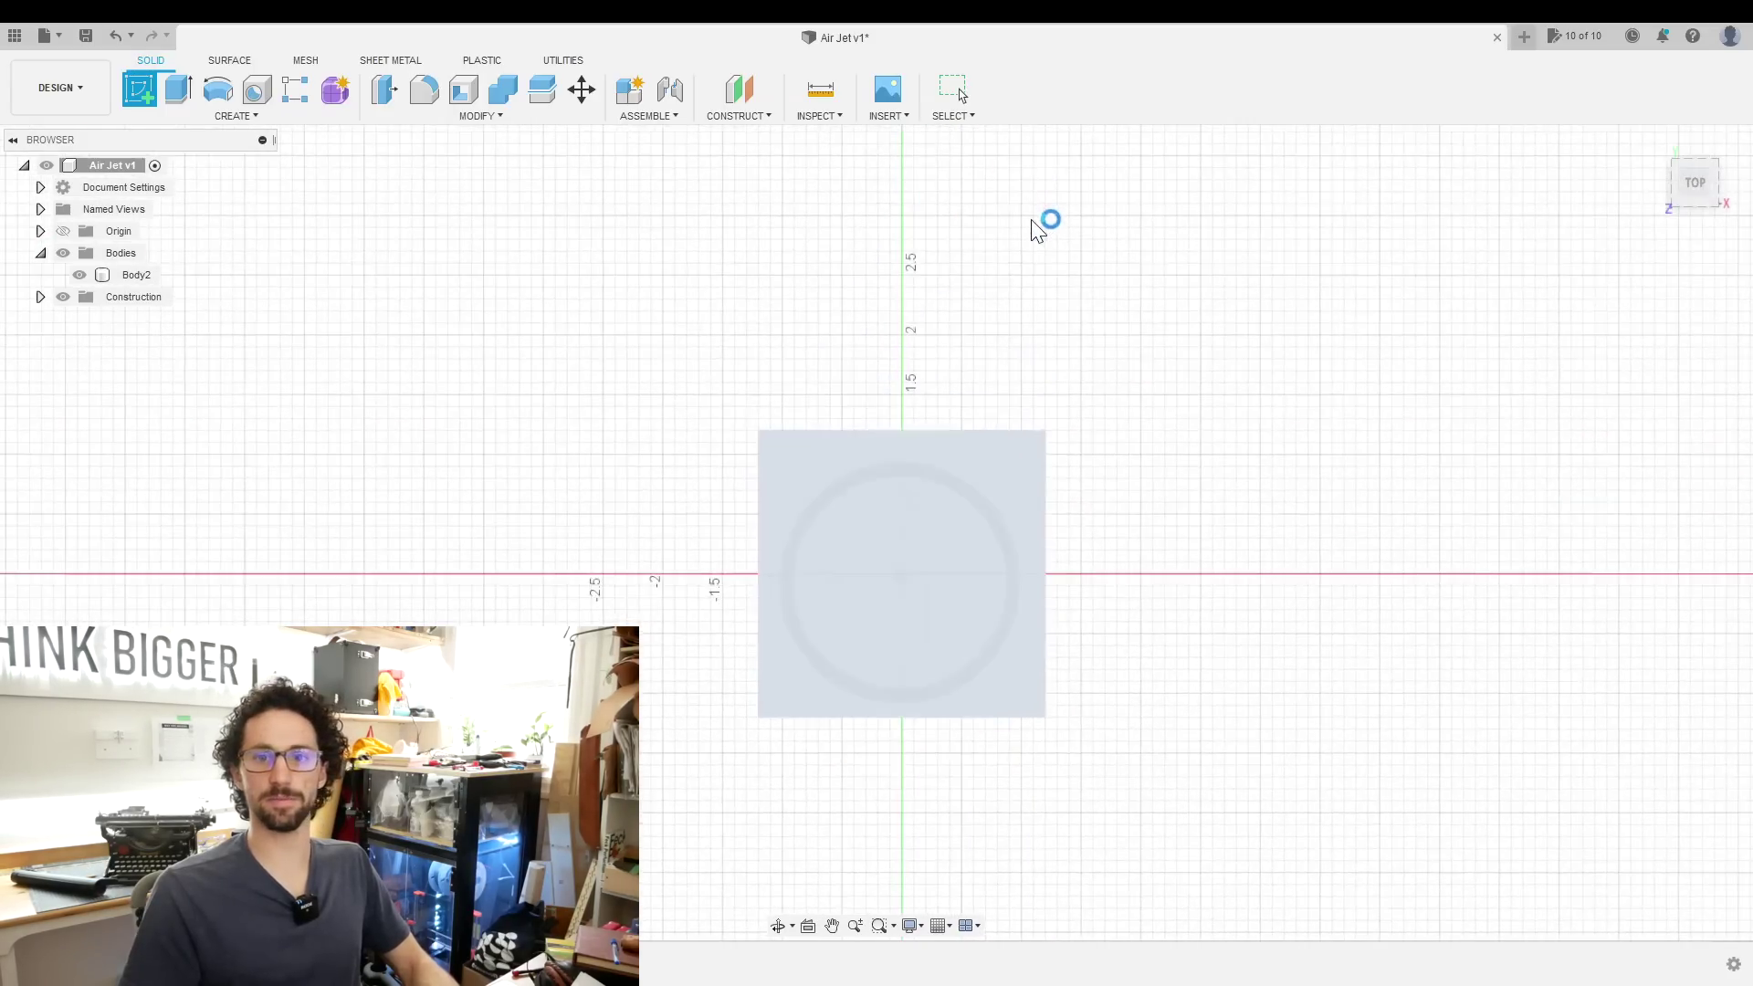
key(c)
click(928, 592)
text(SmallNozzle)
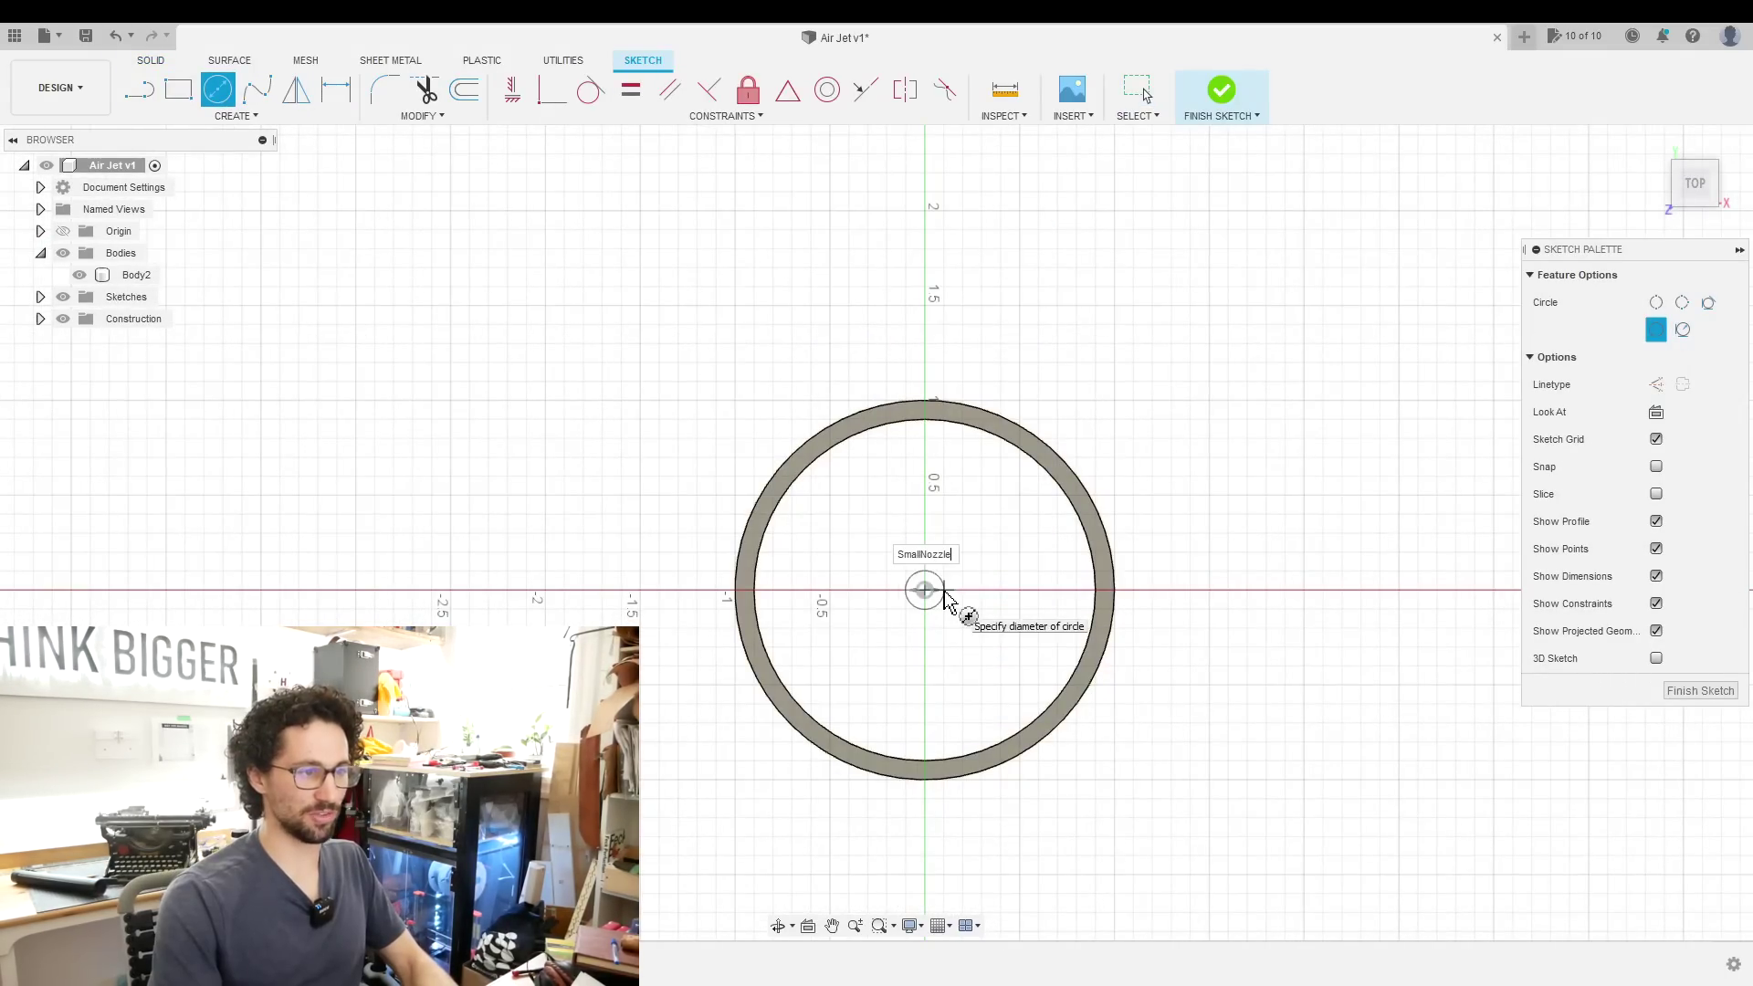
key(Return)
key(Escape)
Offset the nozzle circle by WallThickness and finish the sketch
scroll(947, 599, up, 6)
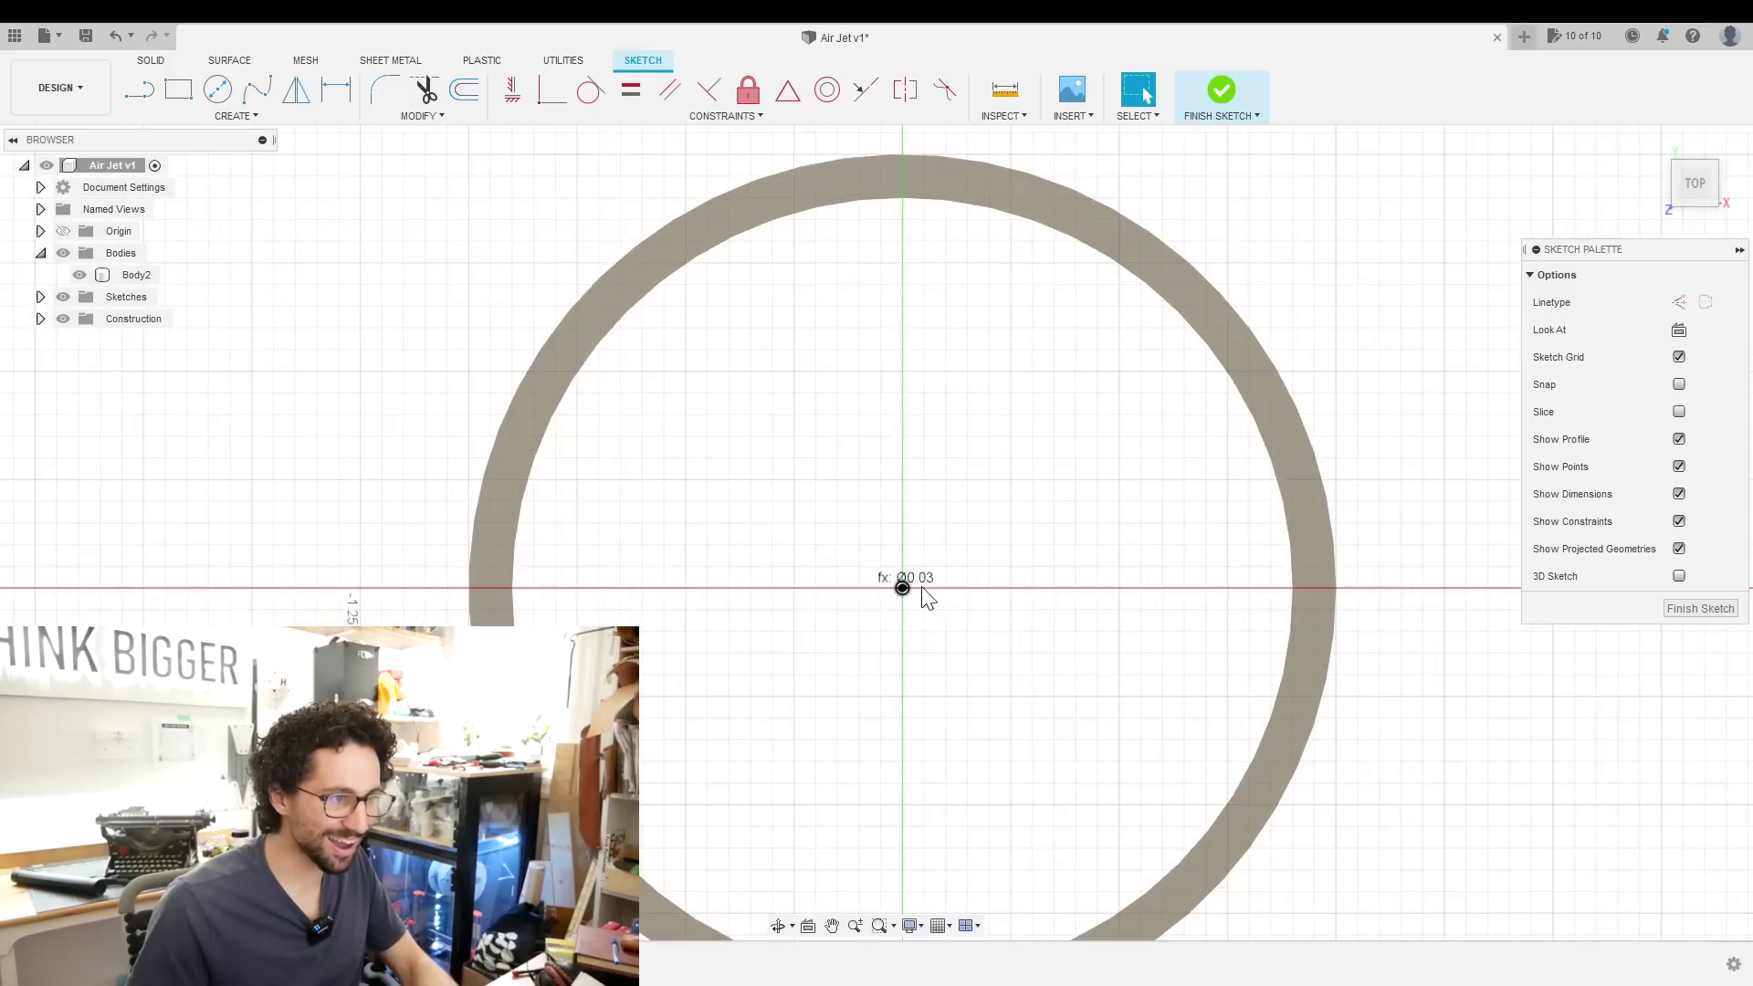
click(891, 590)
key(o)
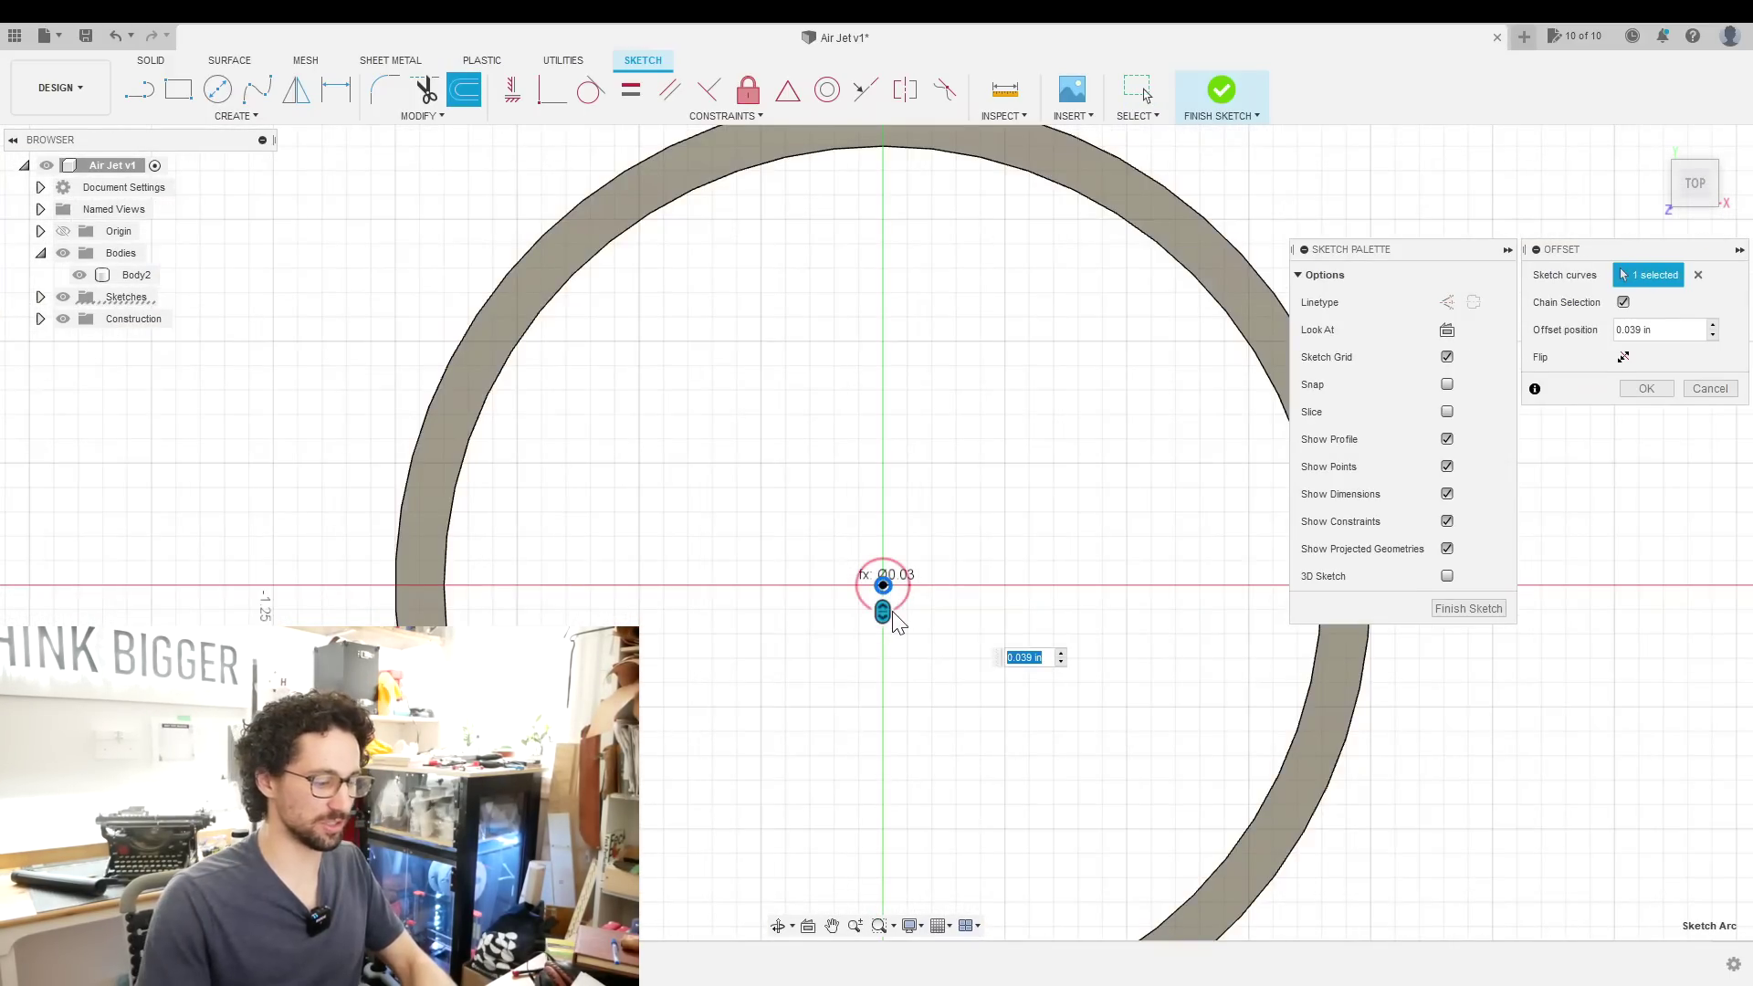
key(Escape)
key(o)
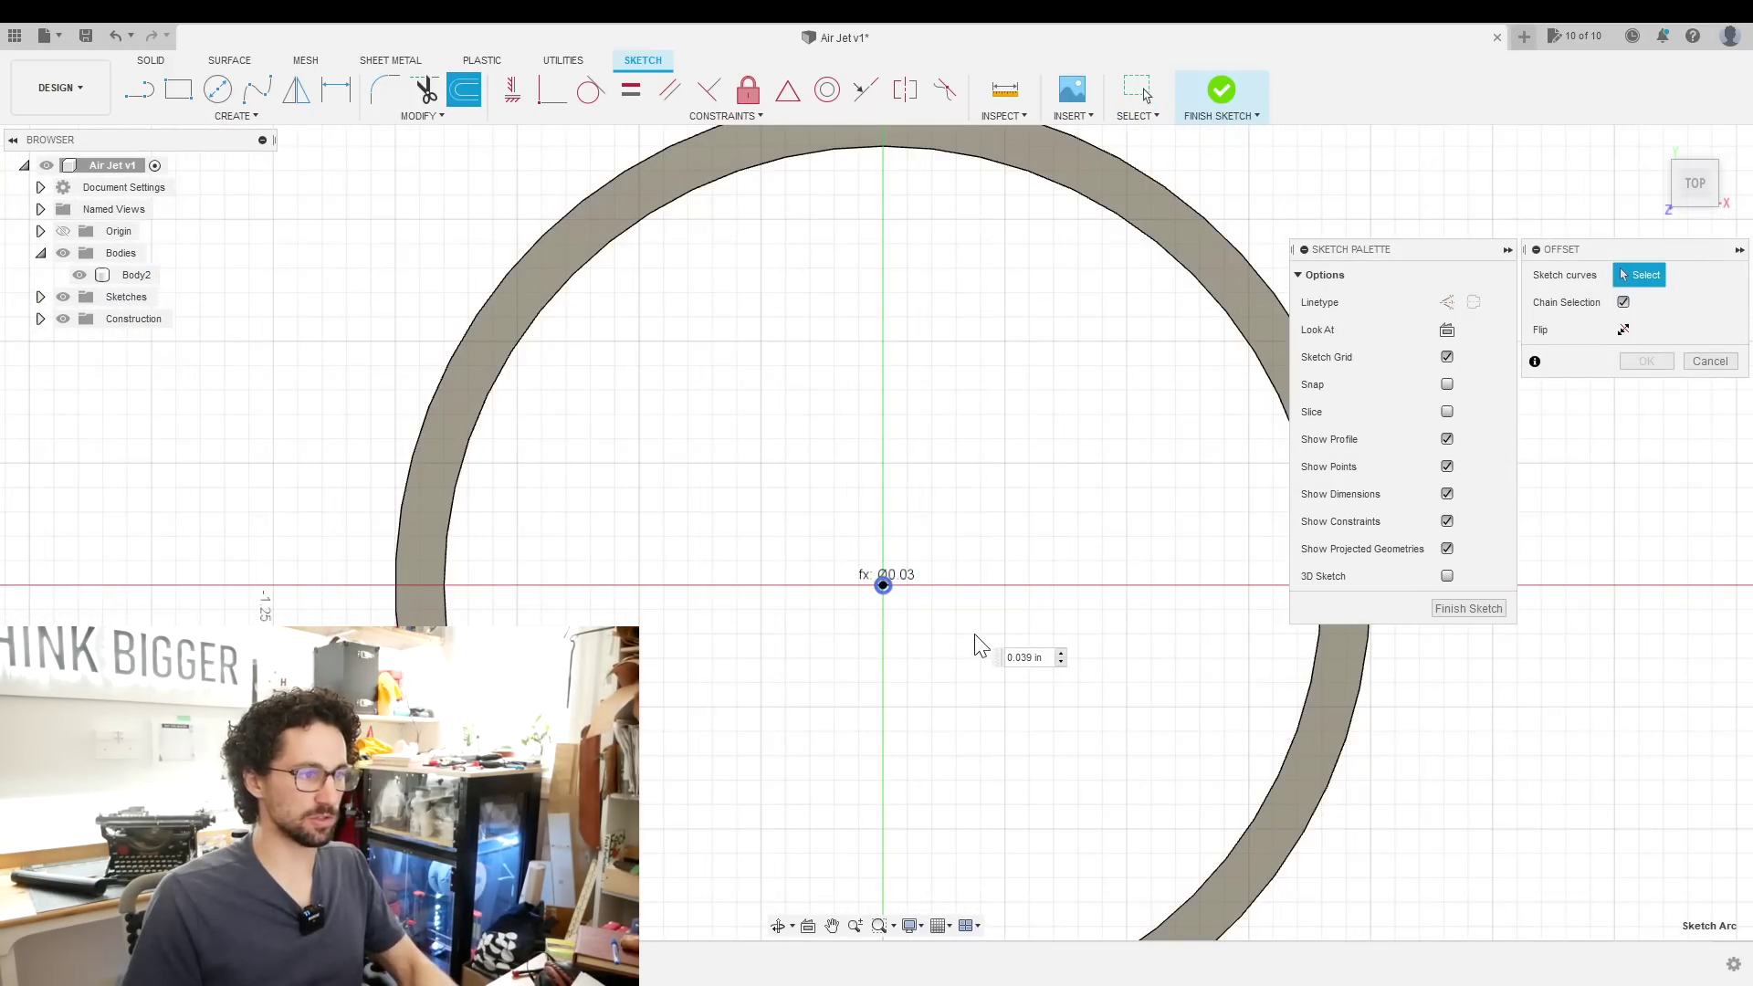
text(WallThickness)
key(Return)
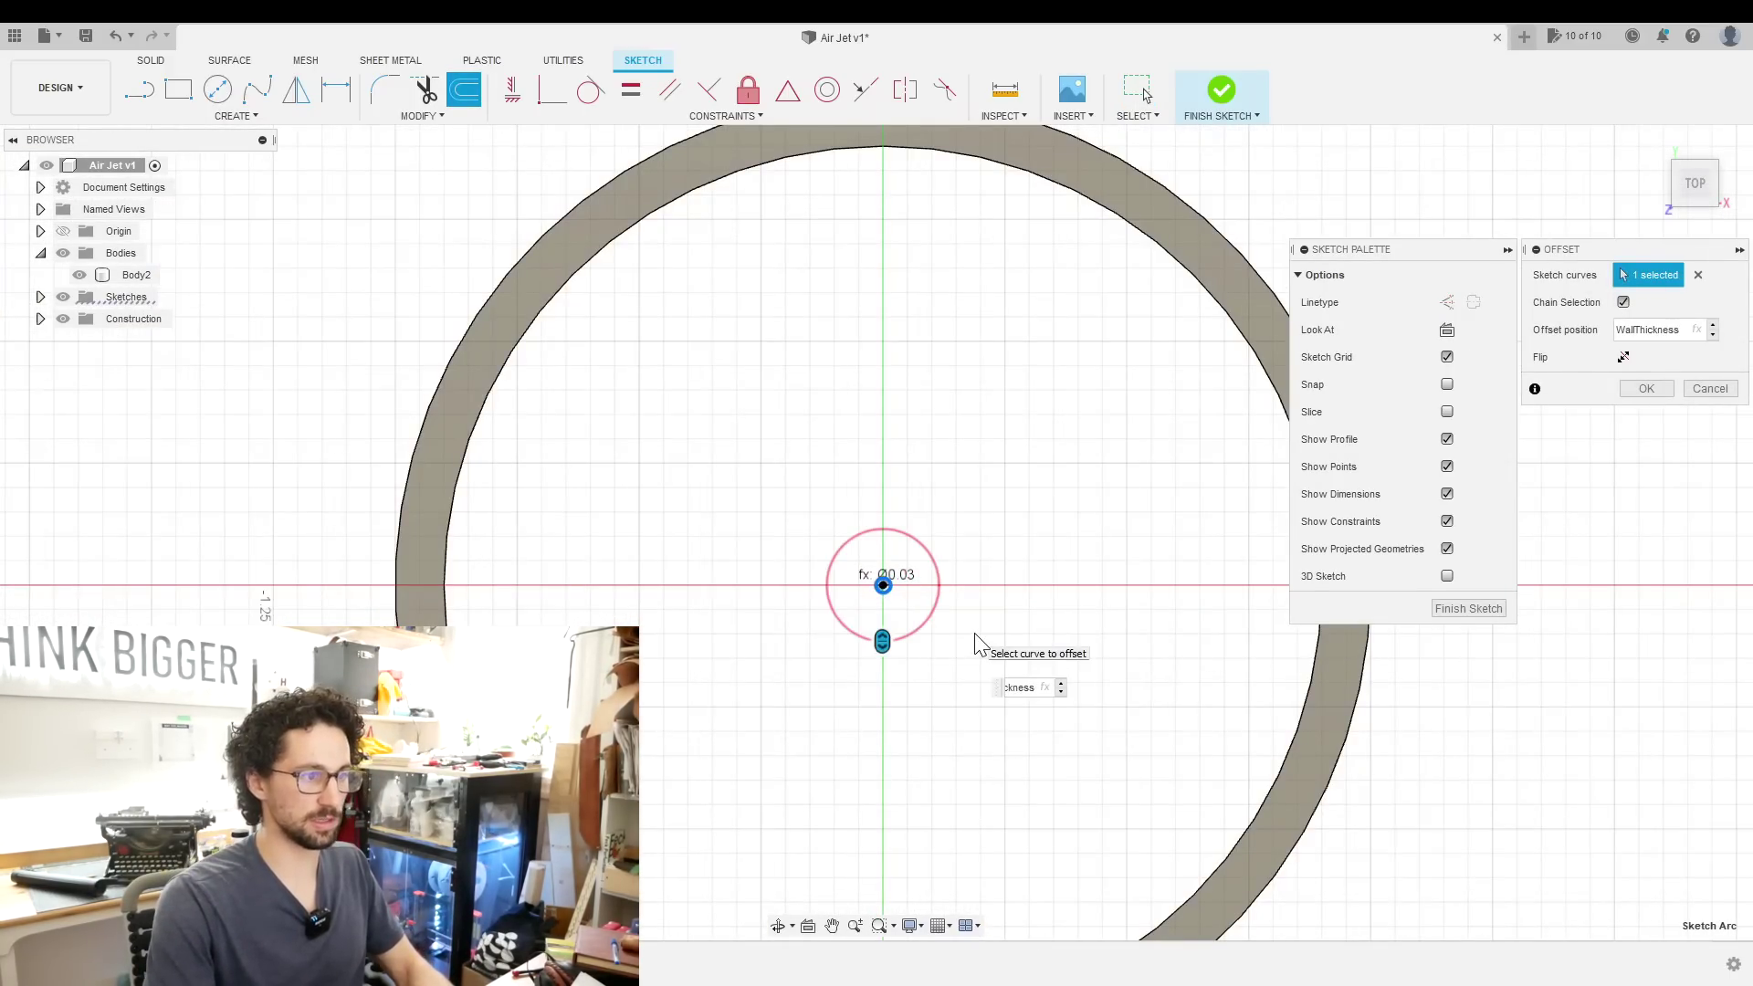
key(Return)
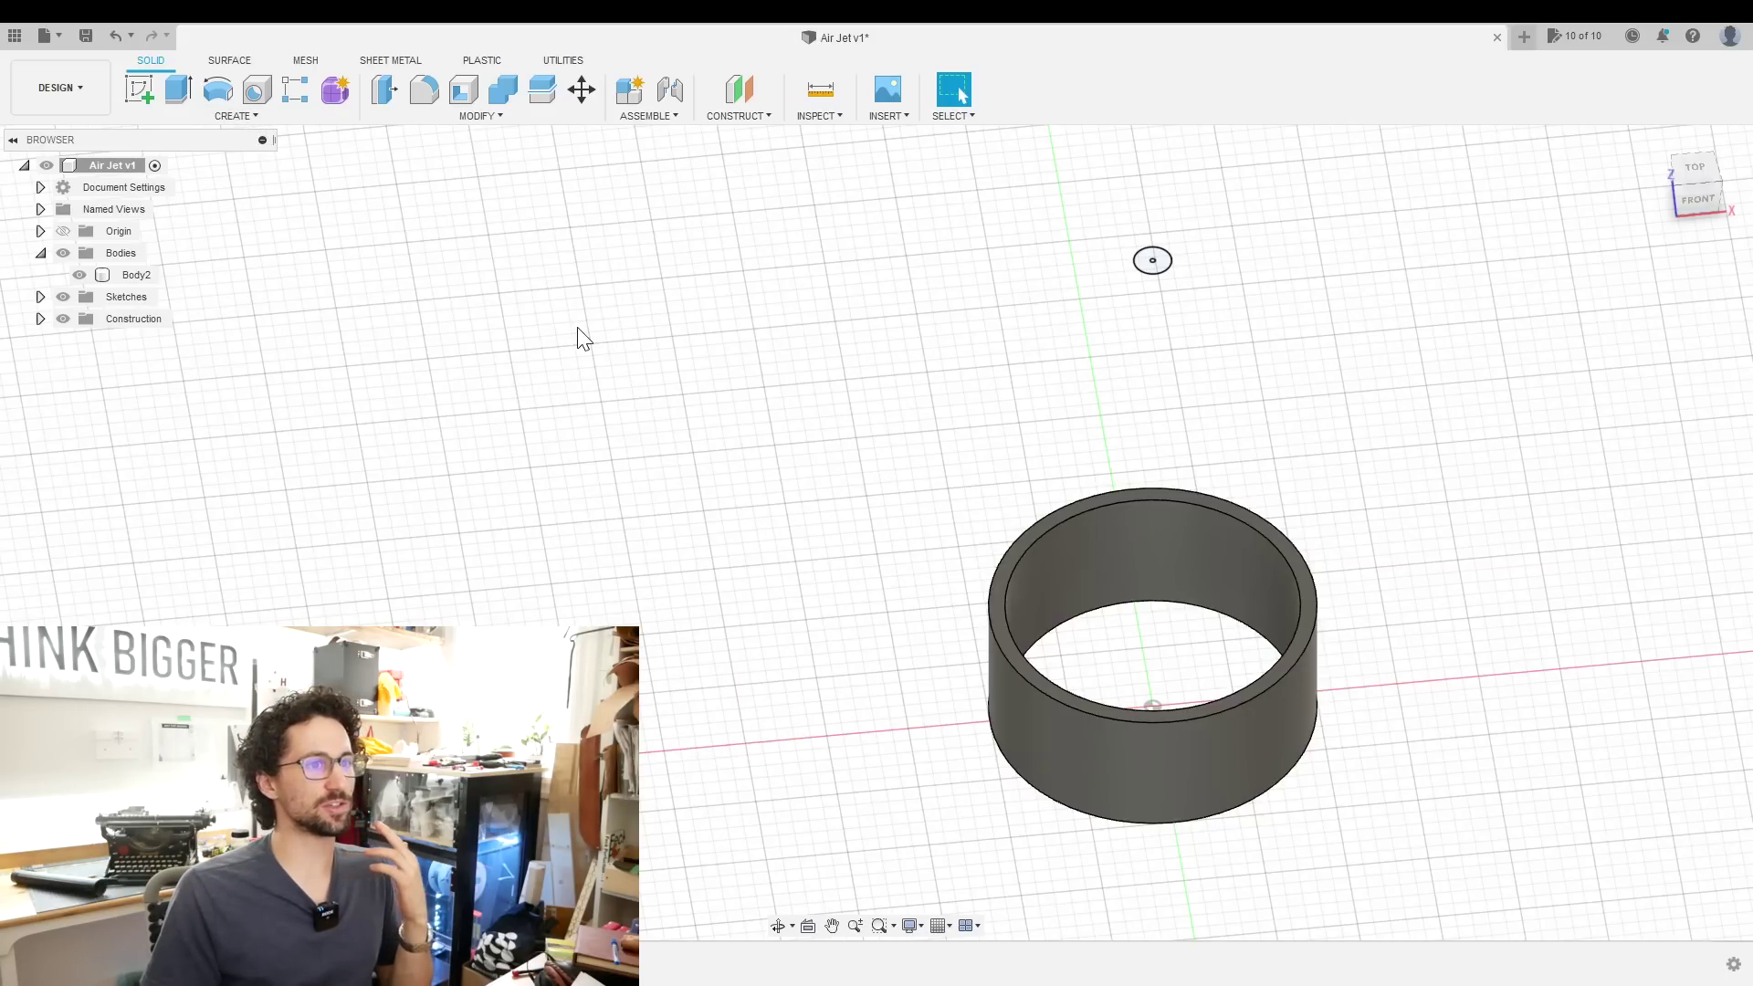
click(138, 89)
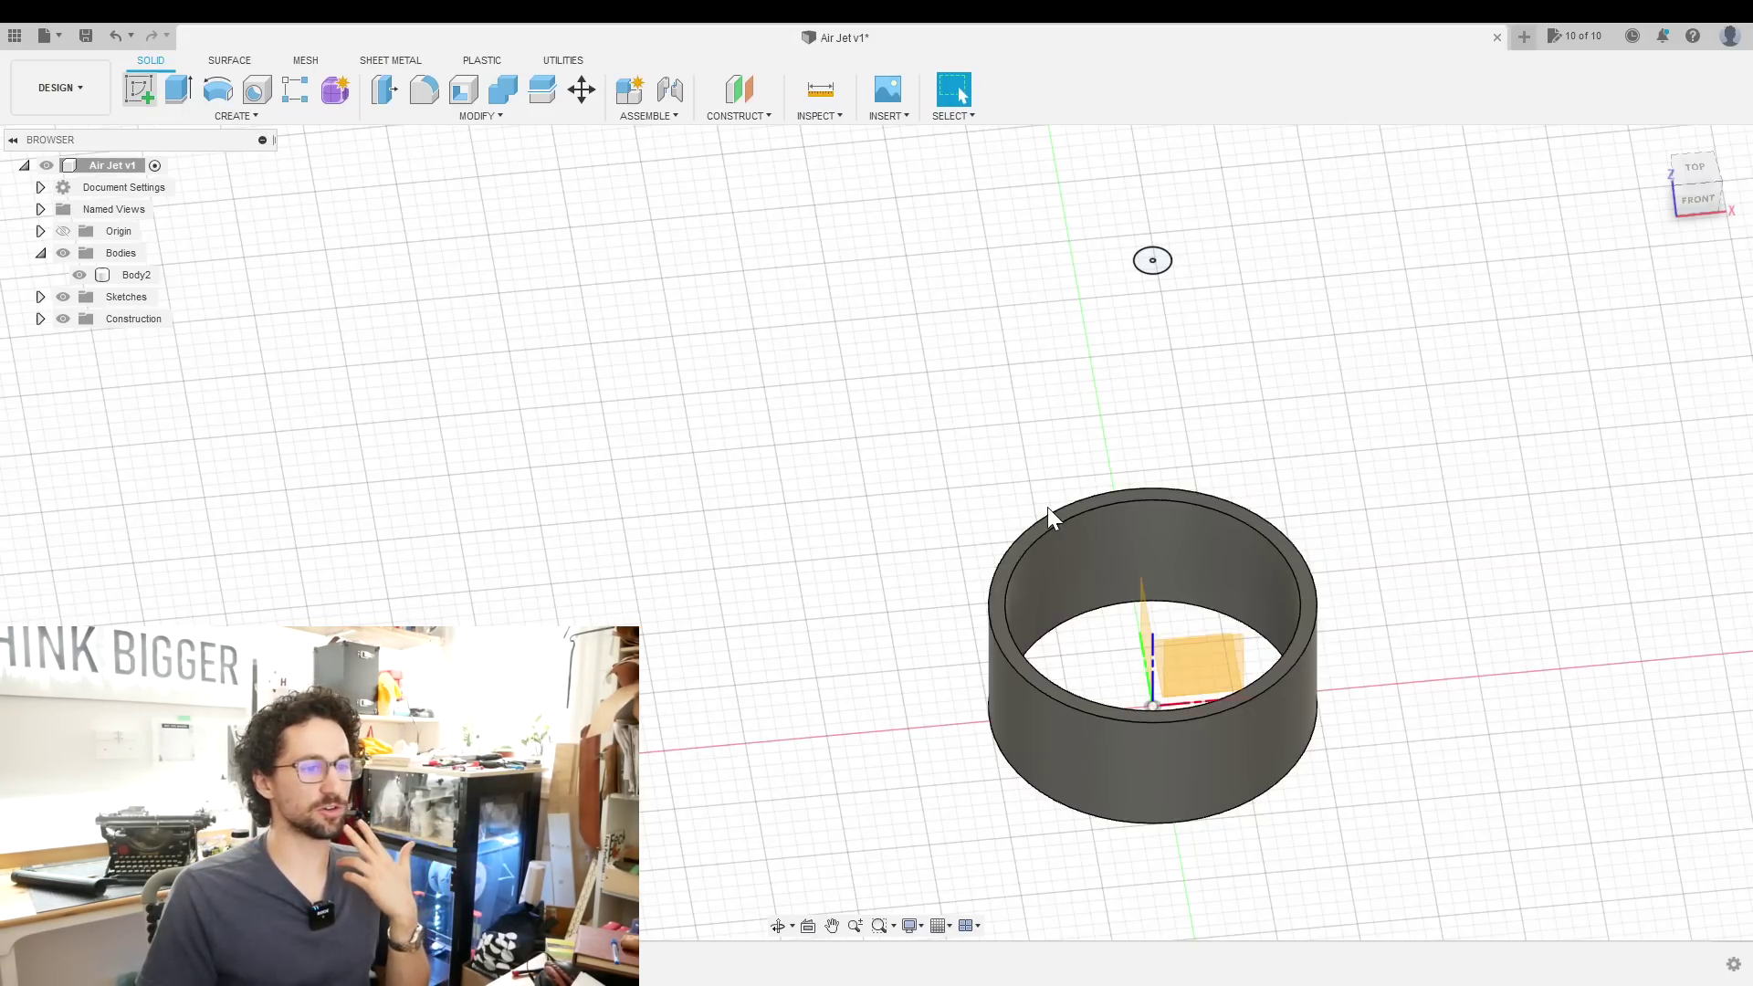
Start a sketch on the XZ plane and project the nozzle circle and ring top edge
click(1203, 678)
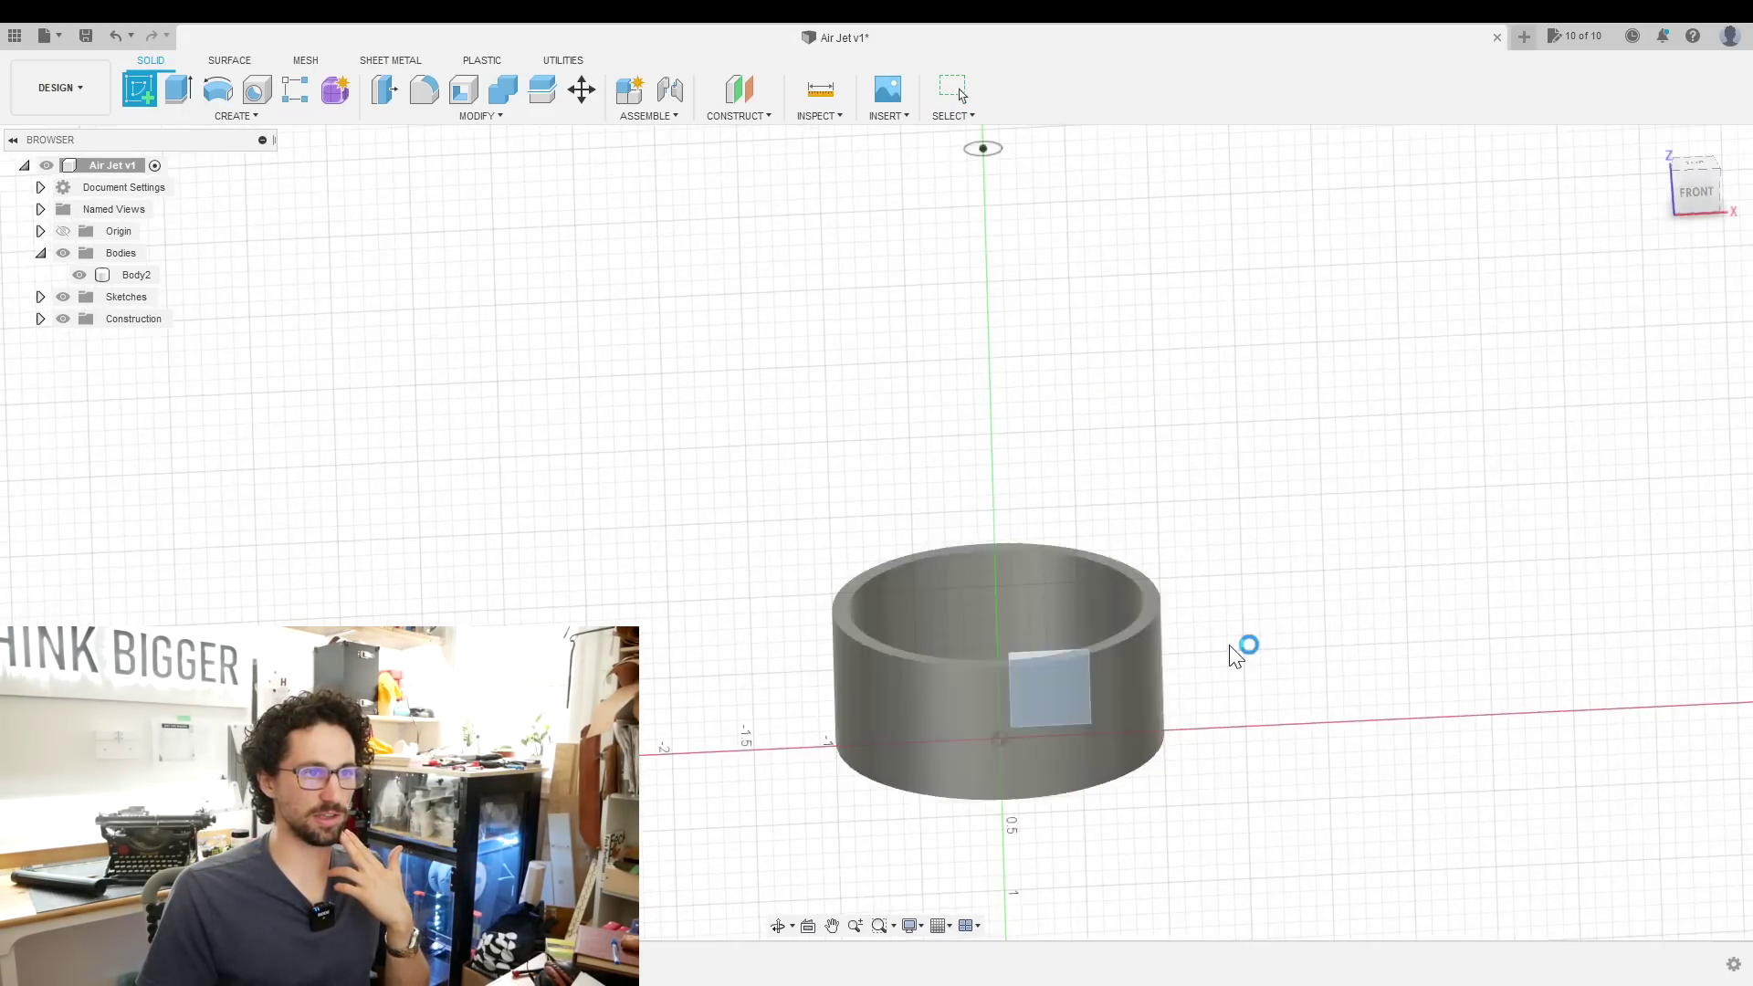
key(p)
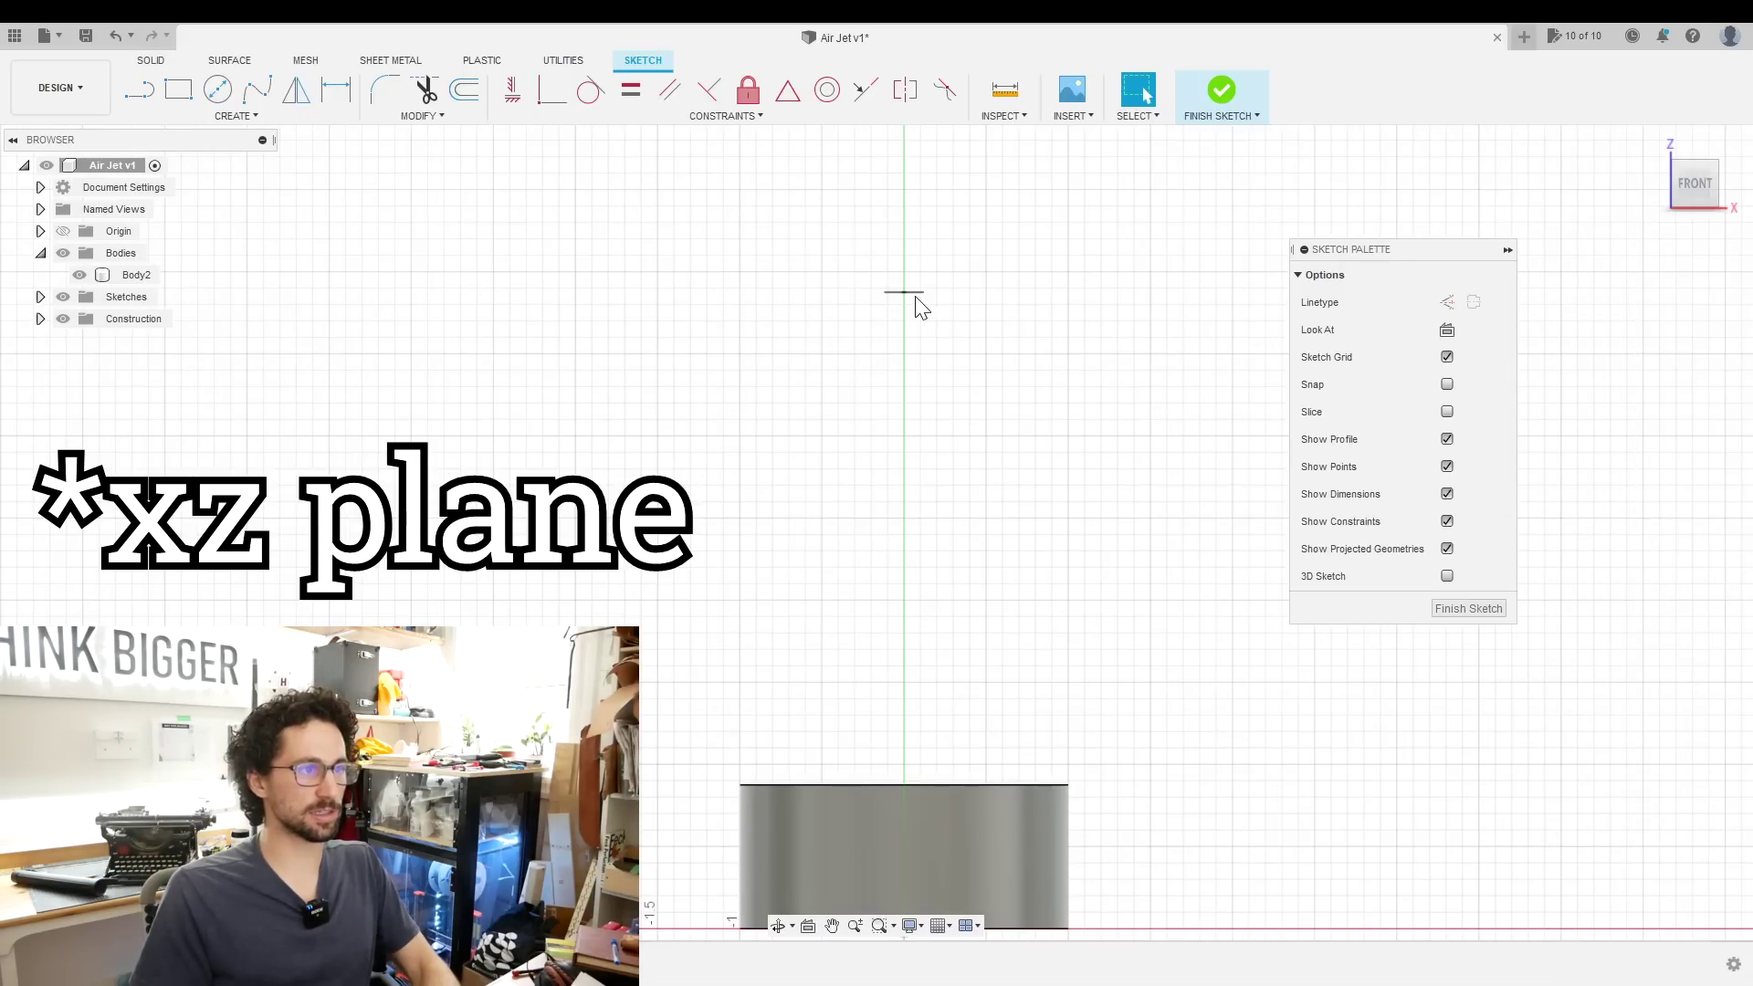
click(909, 293)
click(1060, 784)
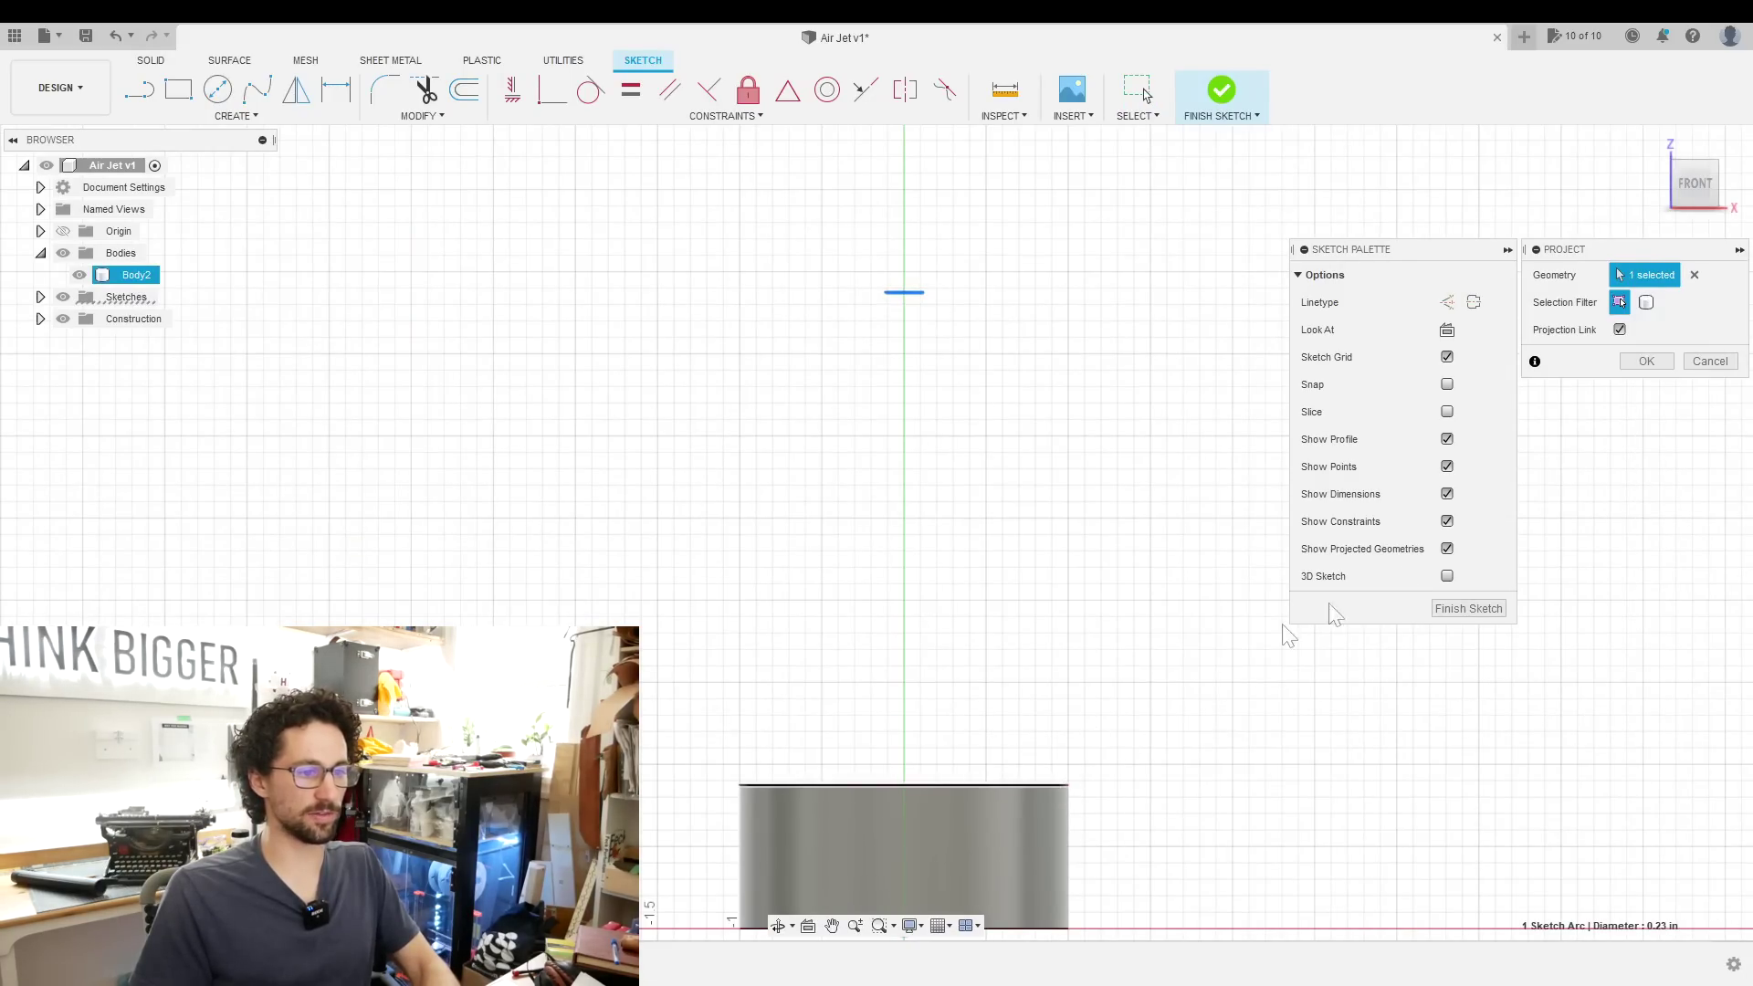
click(1644, 360)
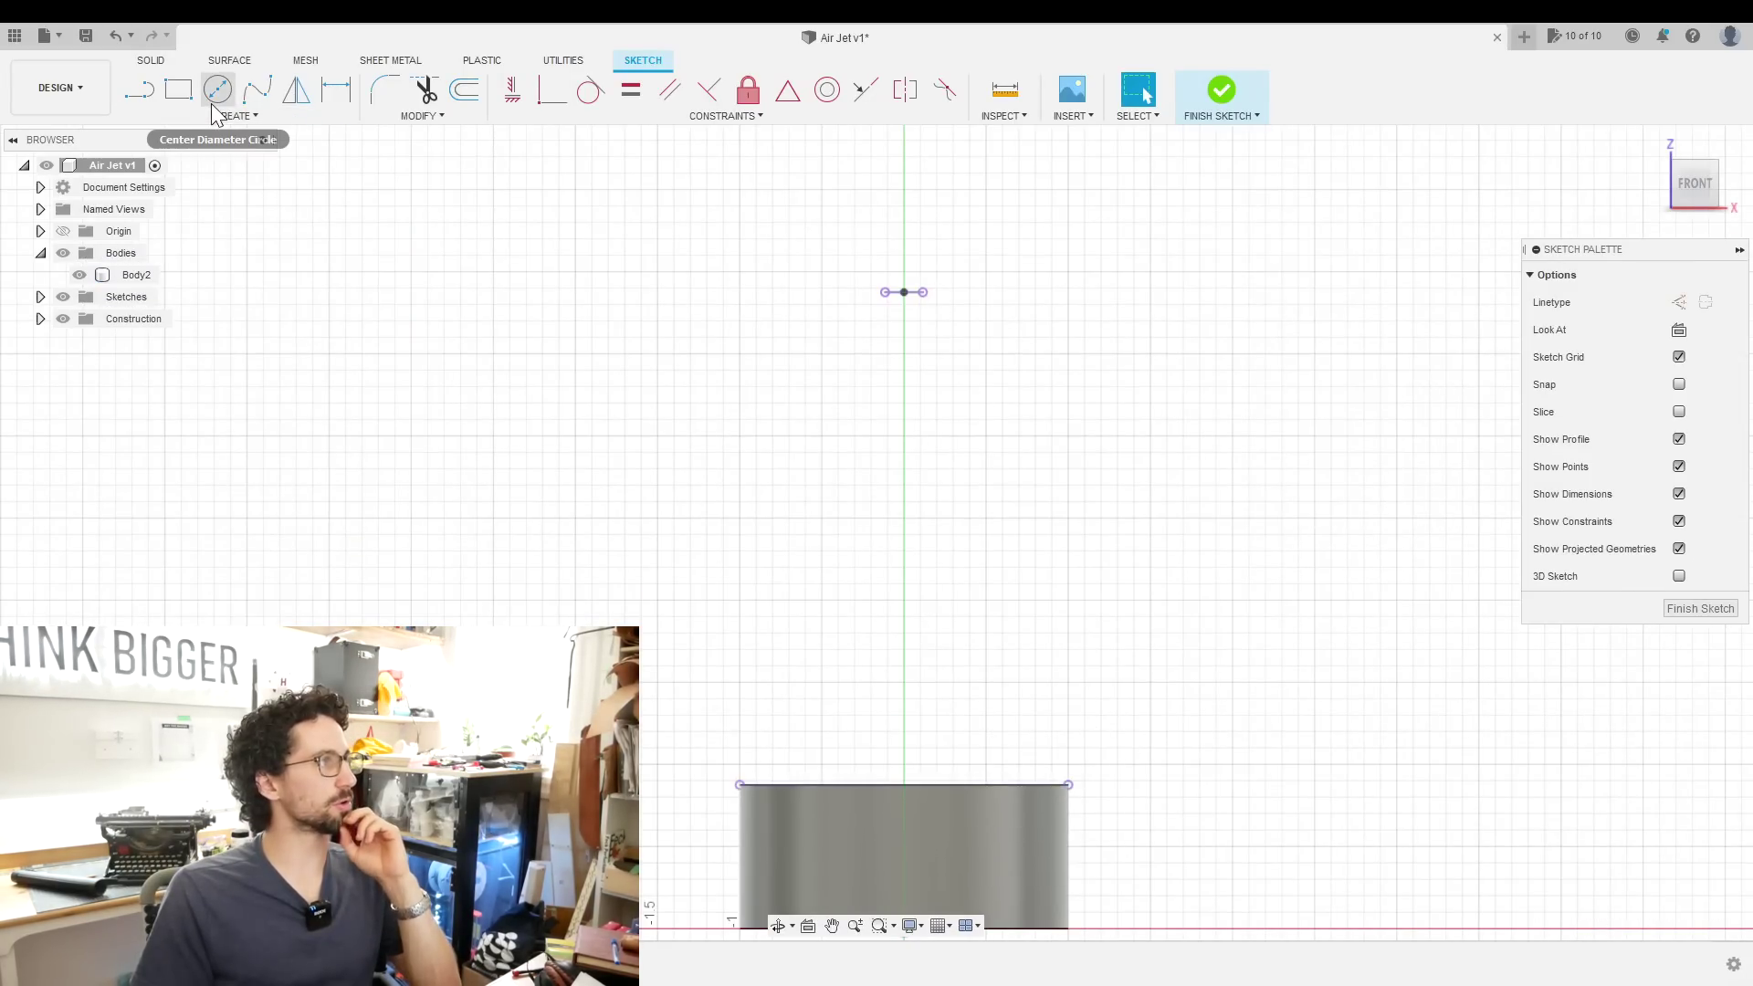
Draw a five-point fit-point spline curving from just above the rim to the nozzle circle
click(257, 88)
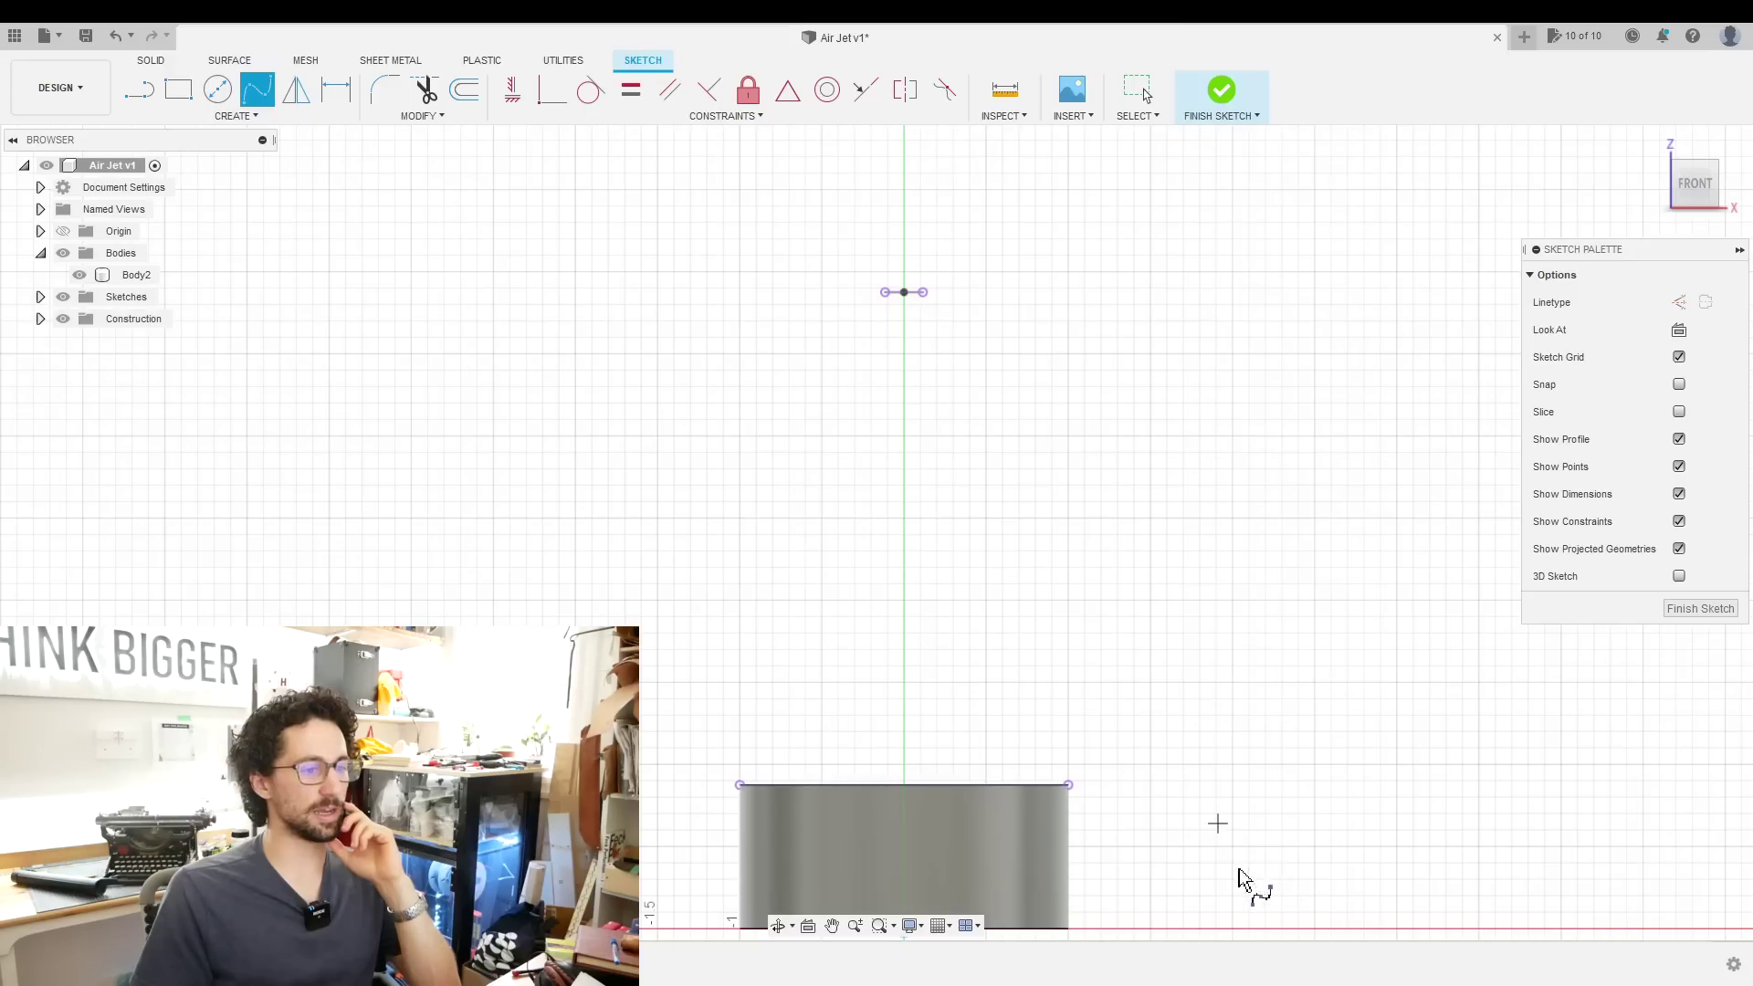
click(1068, 717)
click(1057, 638)
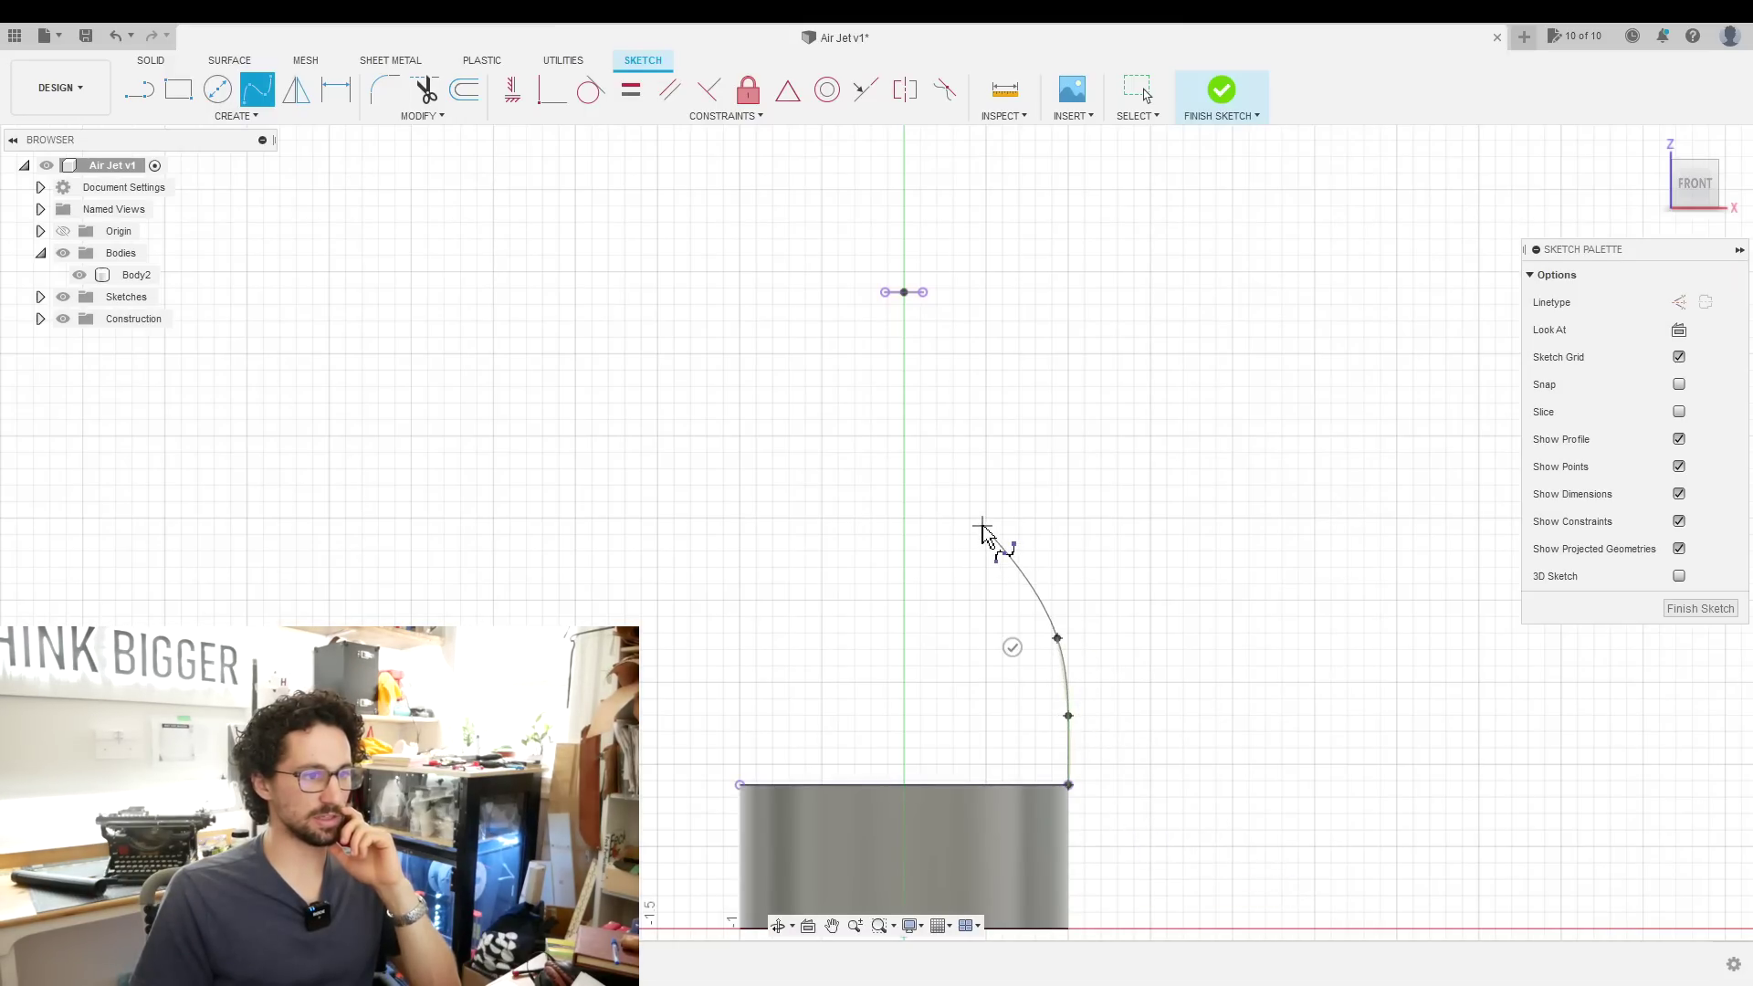
click(988, 508)
click(935, 372)
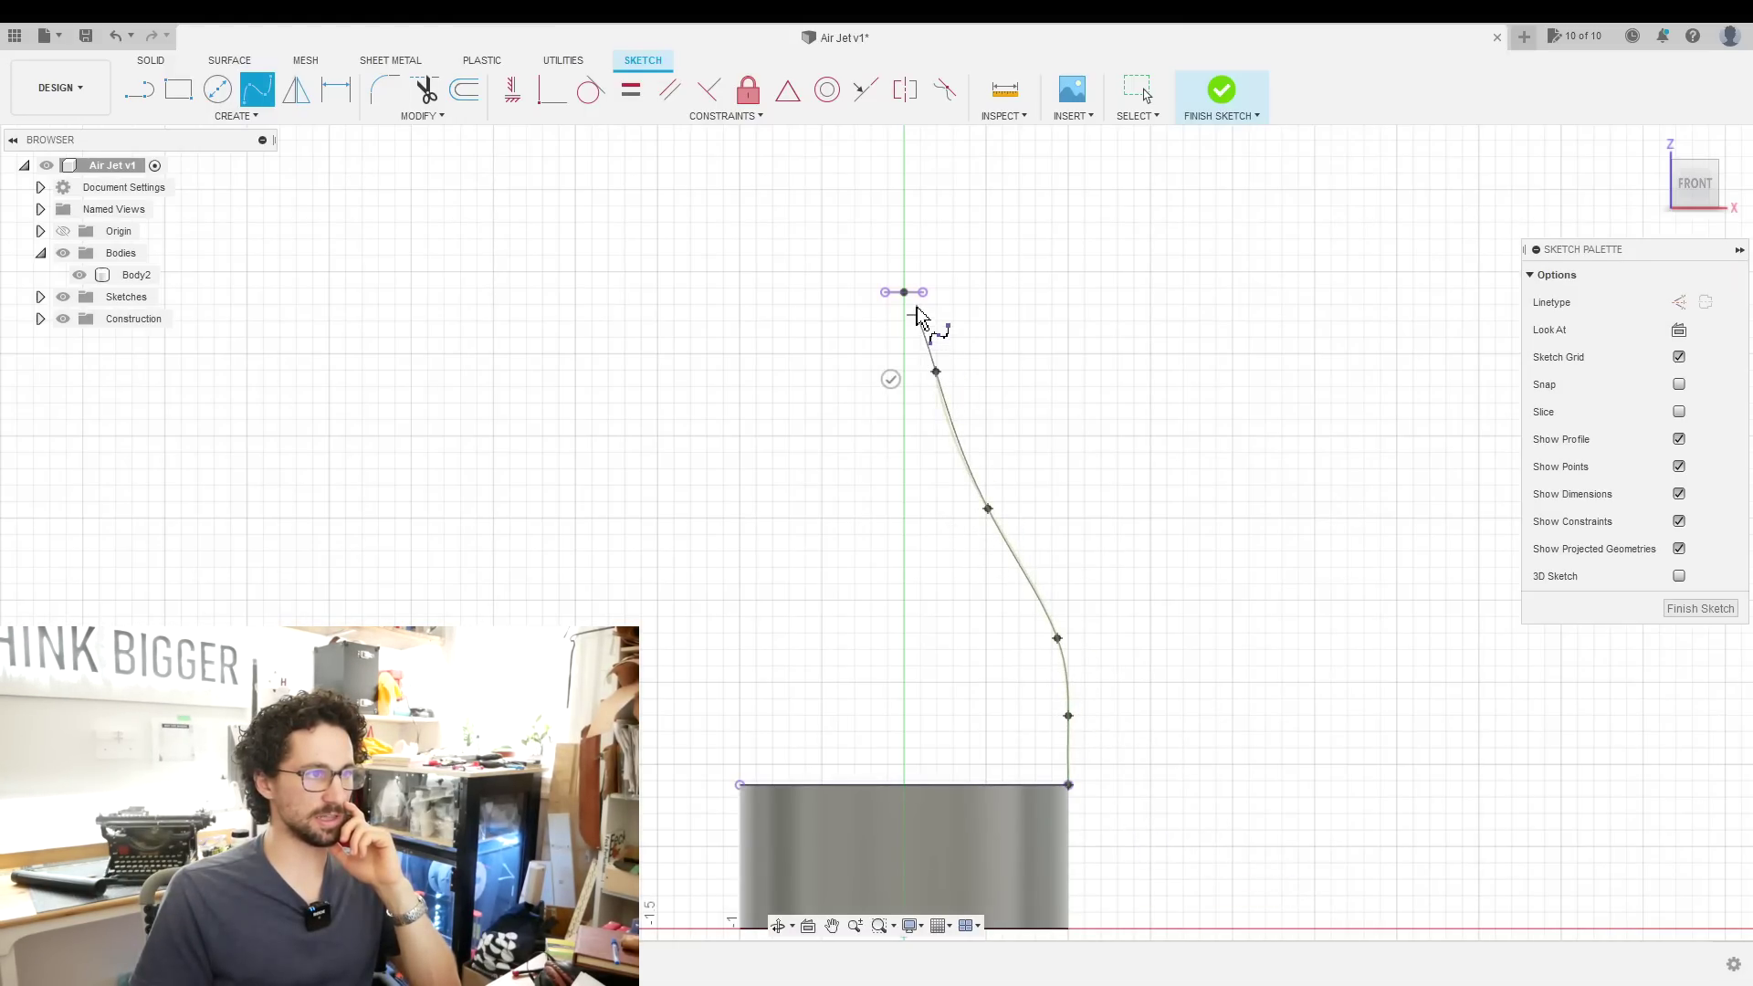
click(923, 293)
key(Escape)
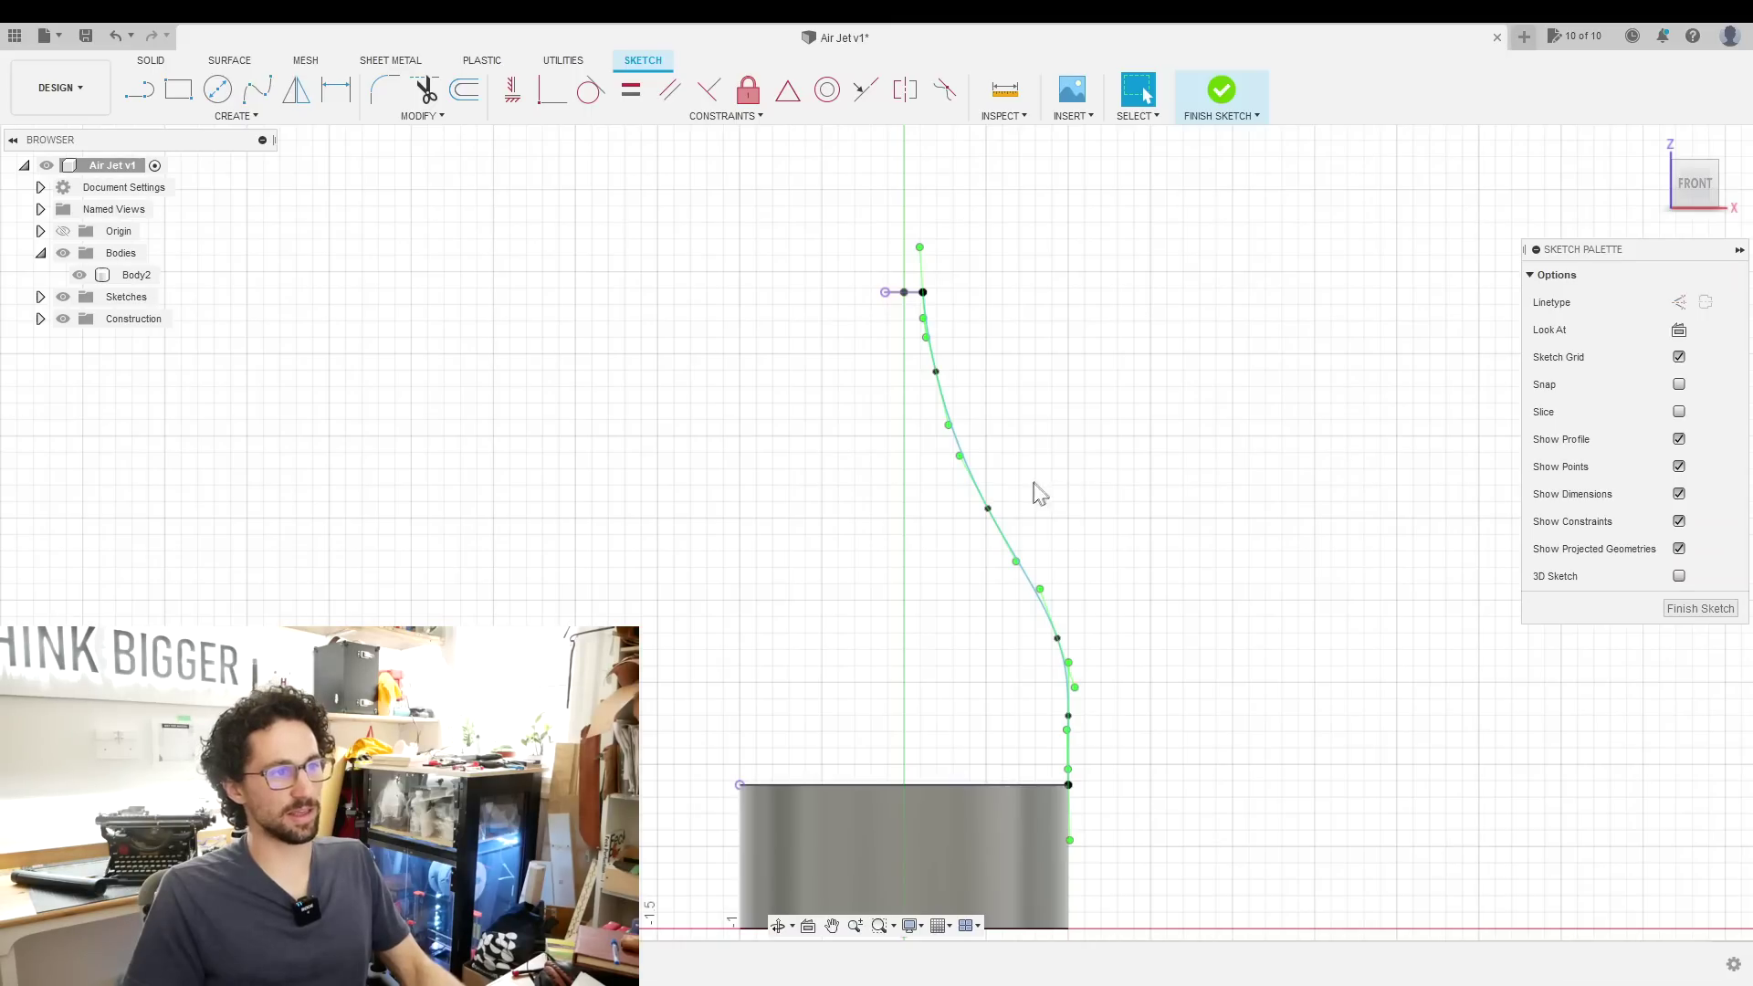
key(Escape)
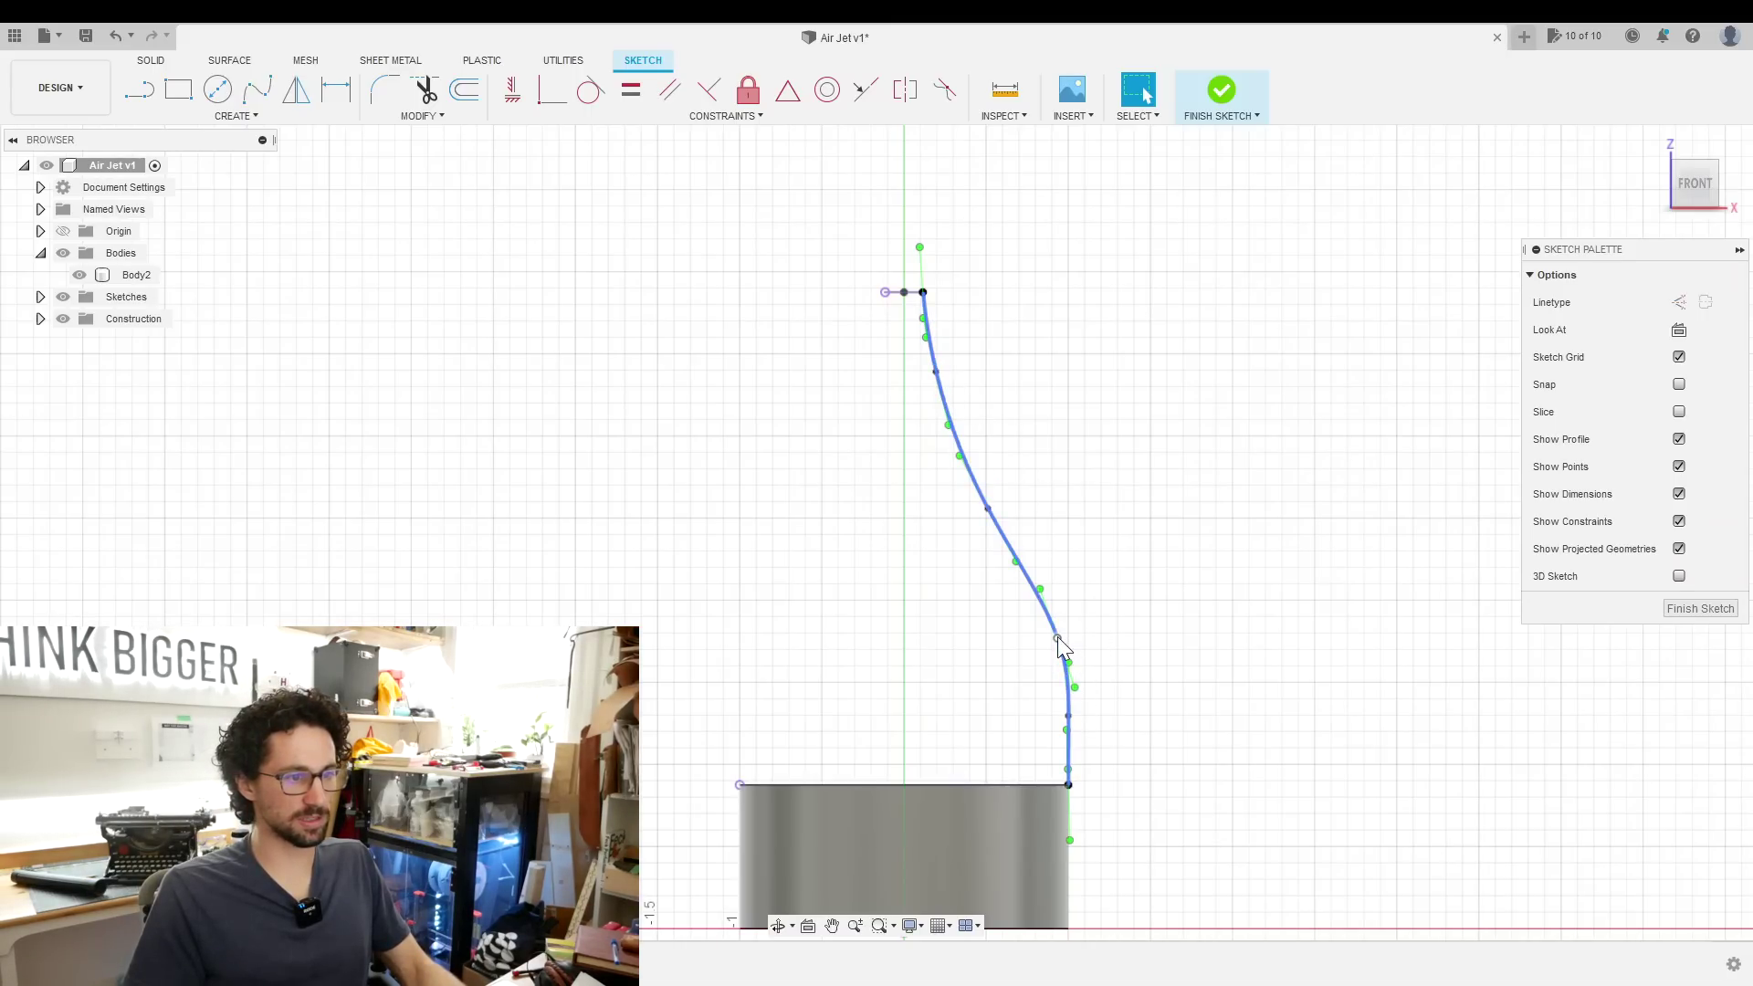
Offset the spout spline by WallThickness to form the spout wall
click(1048, 621)
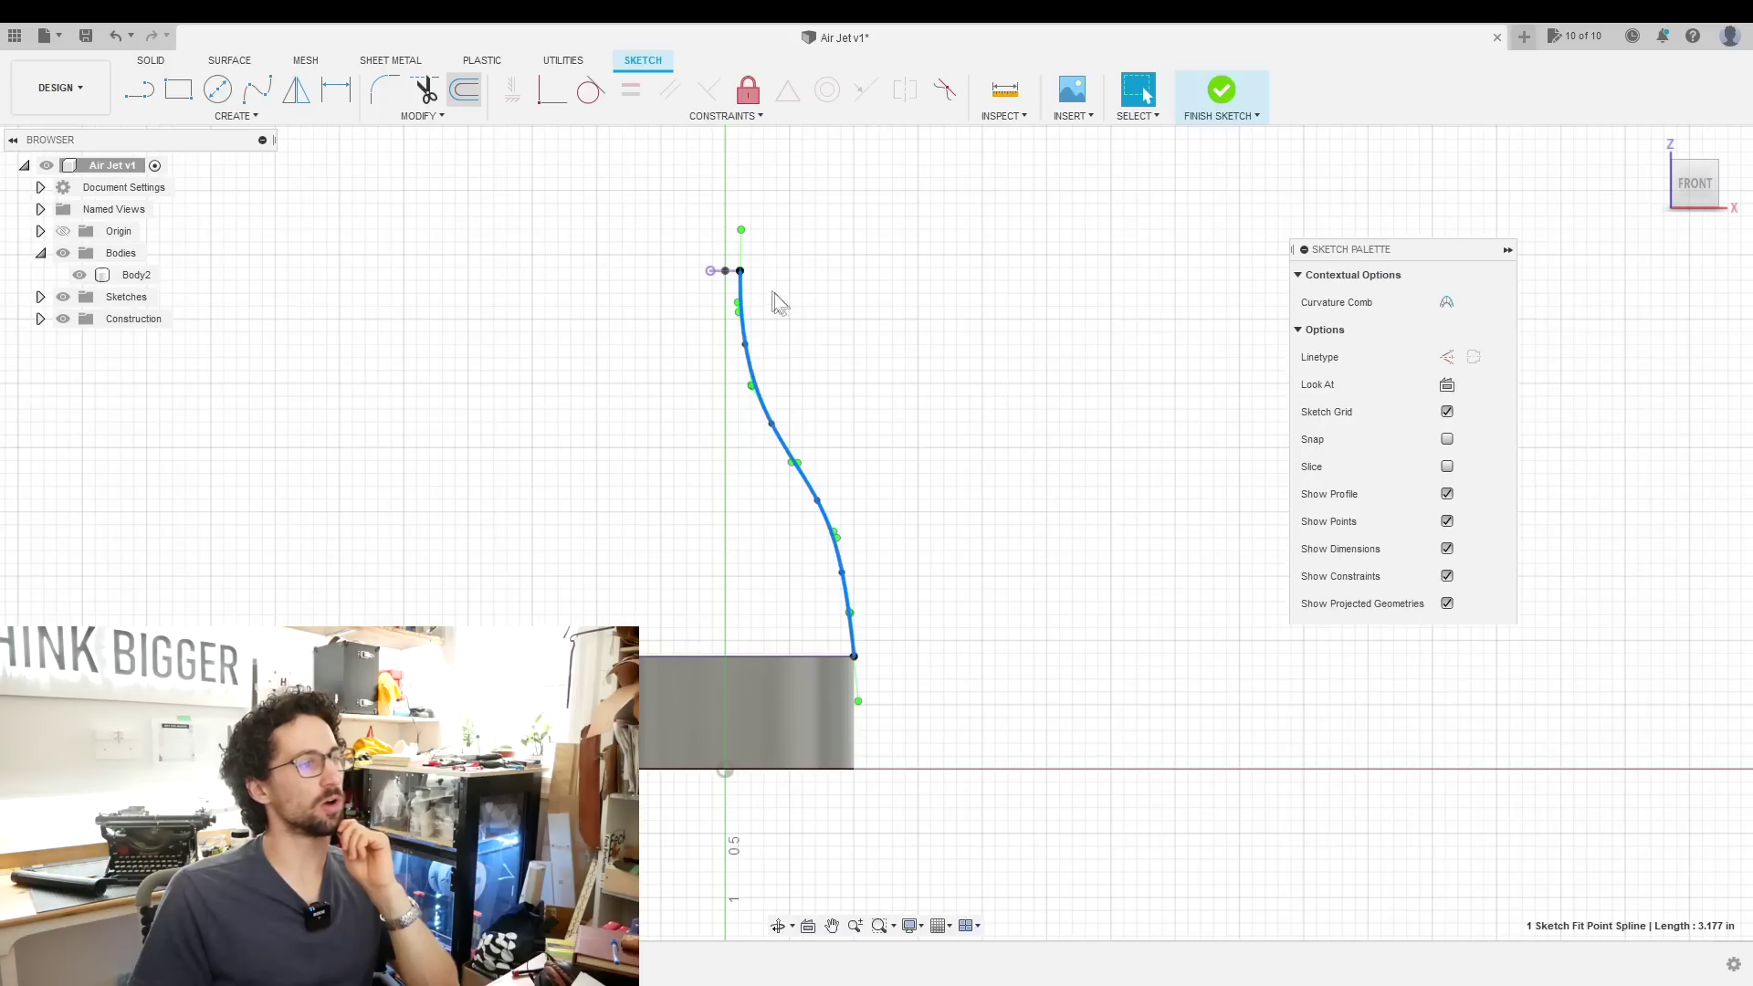
key(o)
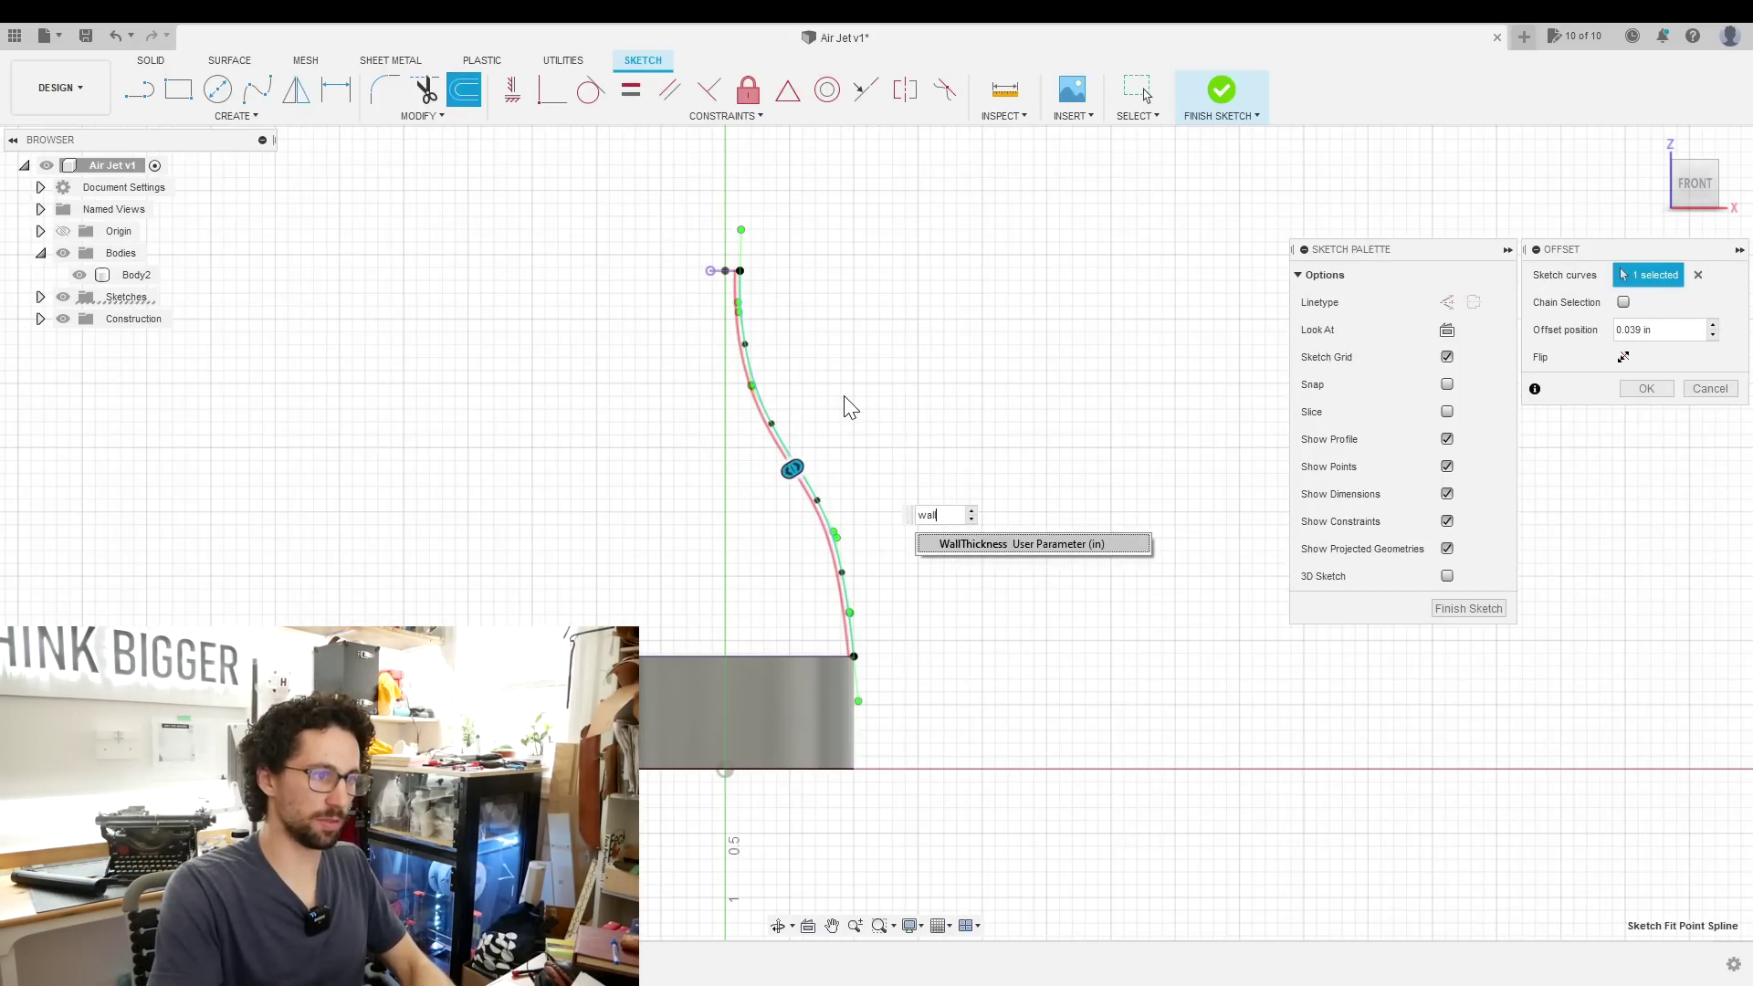
key(Return)
key(Return)
Revolve the spout wall profile 360° around the Z axis, joining it to the tube
click(1221, 89)
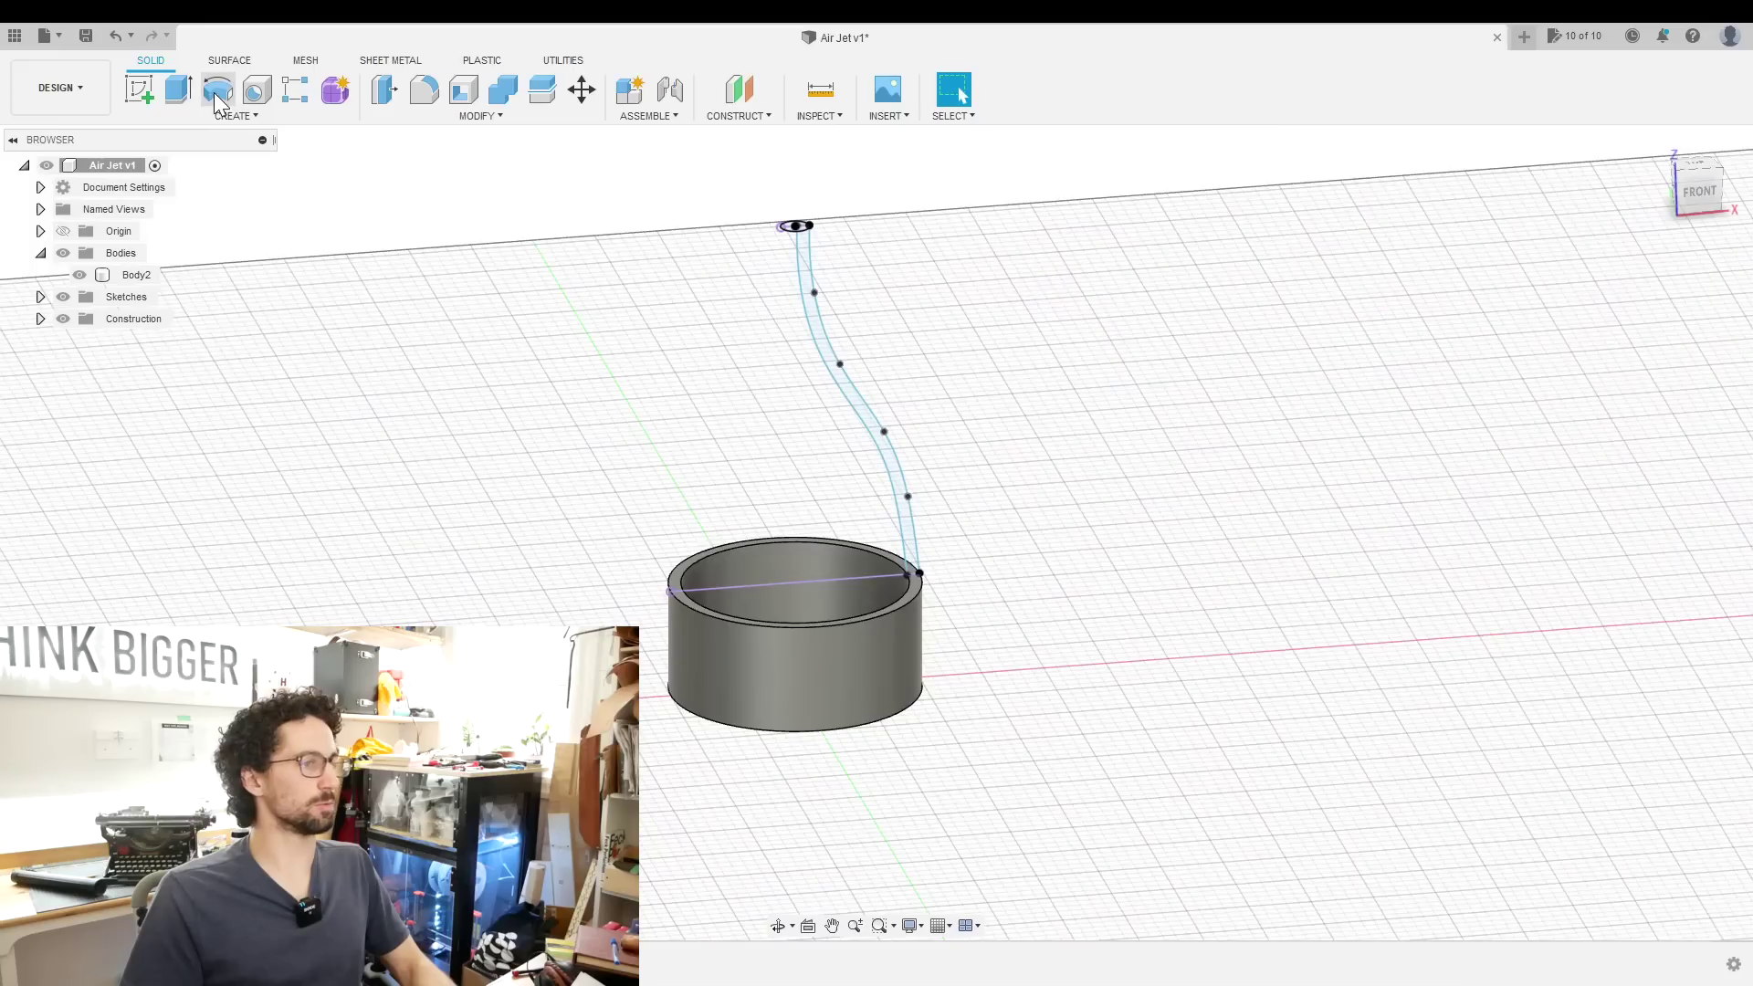
click(858, 411)
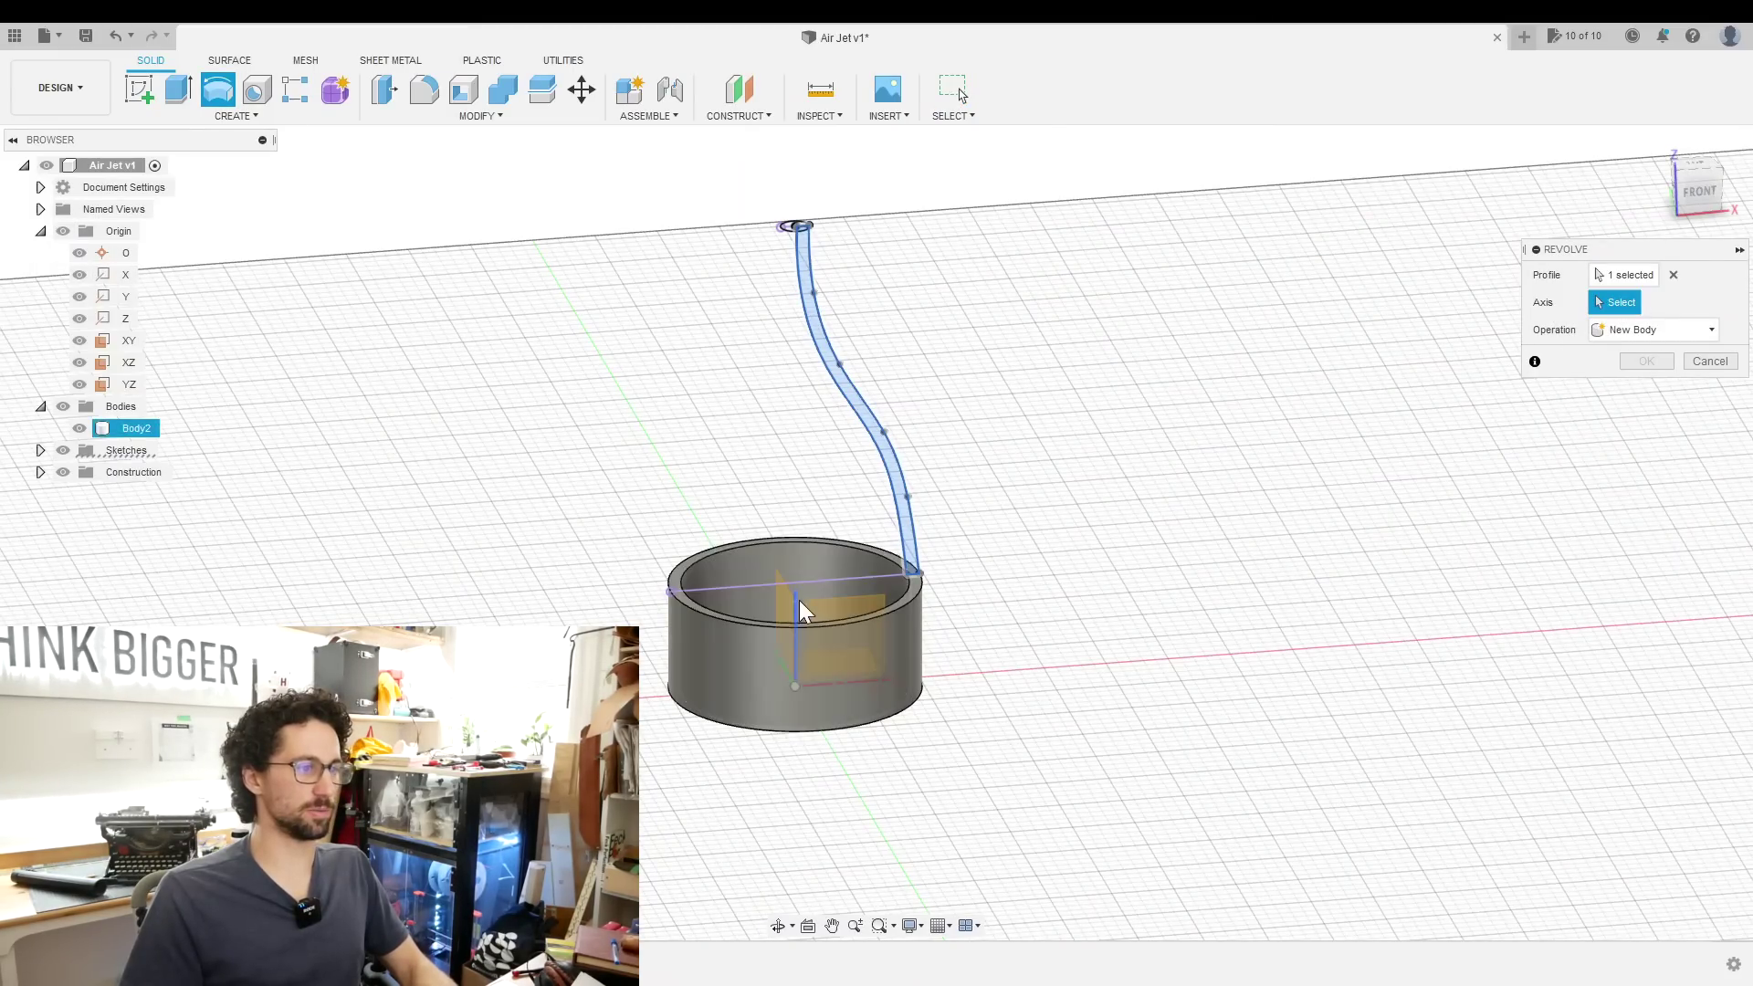
click(798, 600)
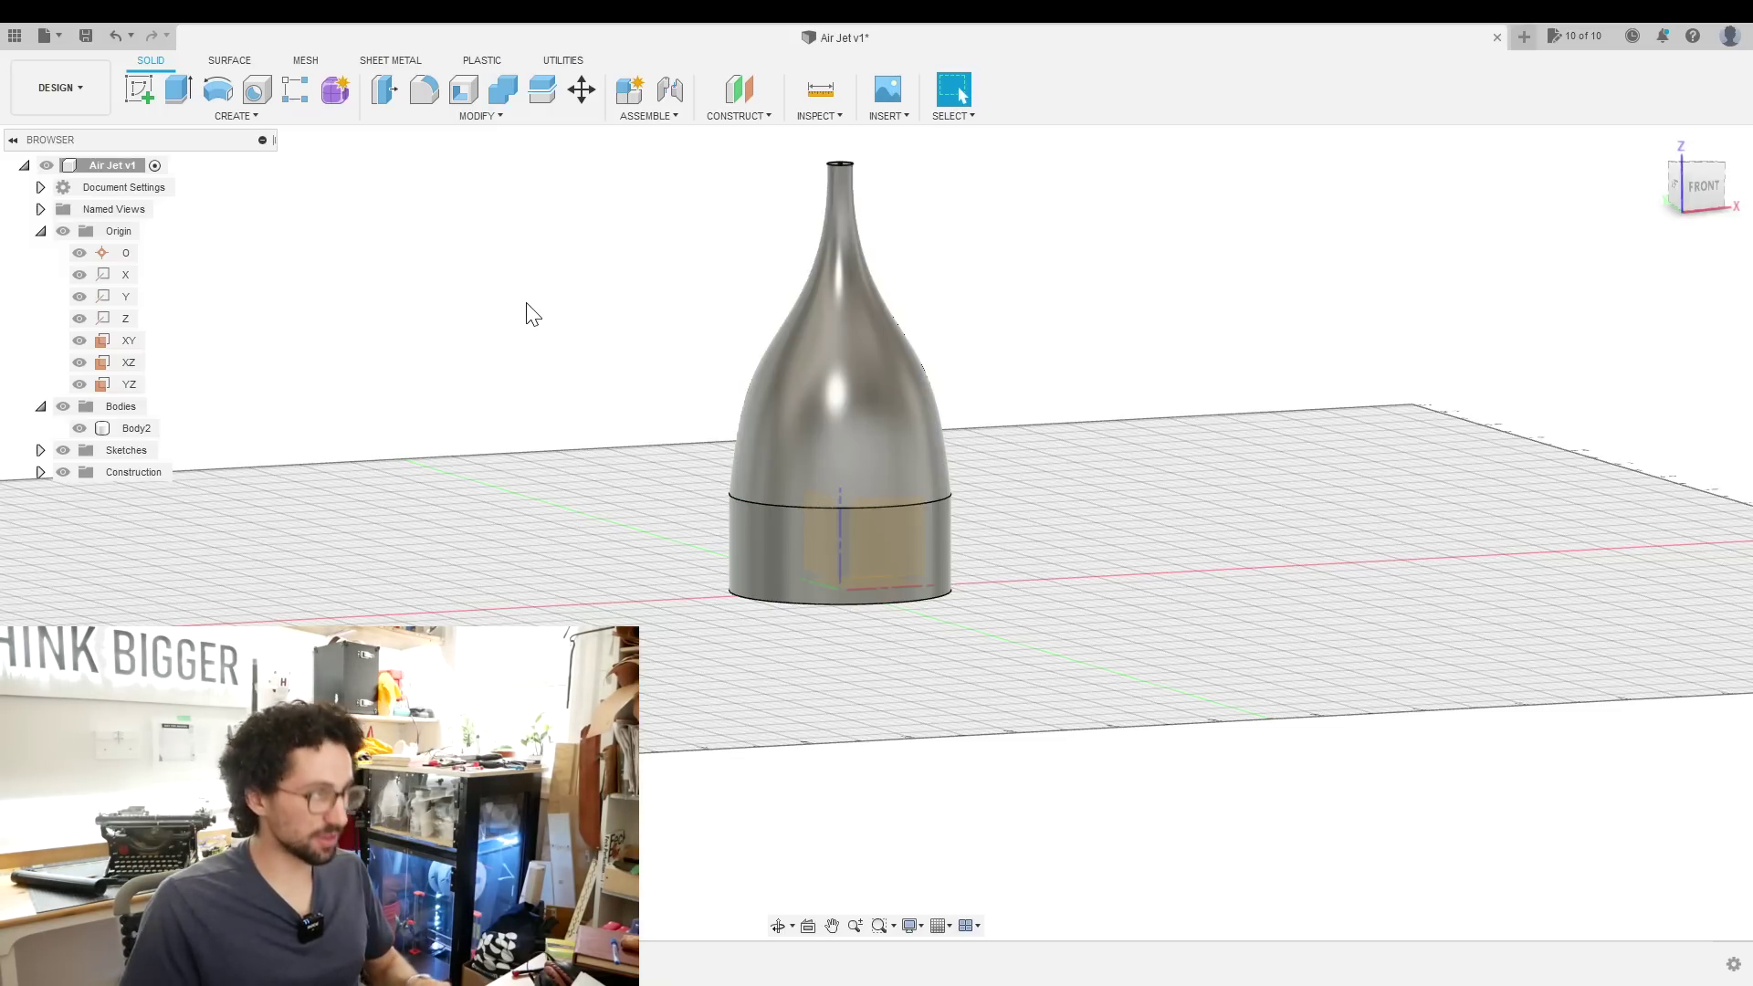
click(480, 115)
Change NozzleLength to 4 in, then open and finish the spout profile sketch to review it
click(411, 505)
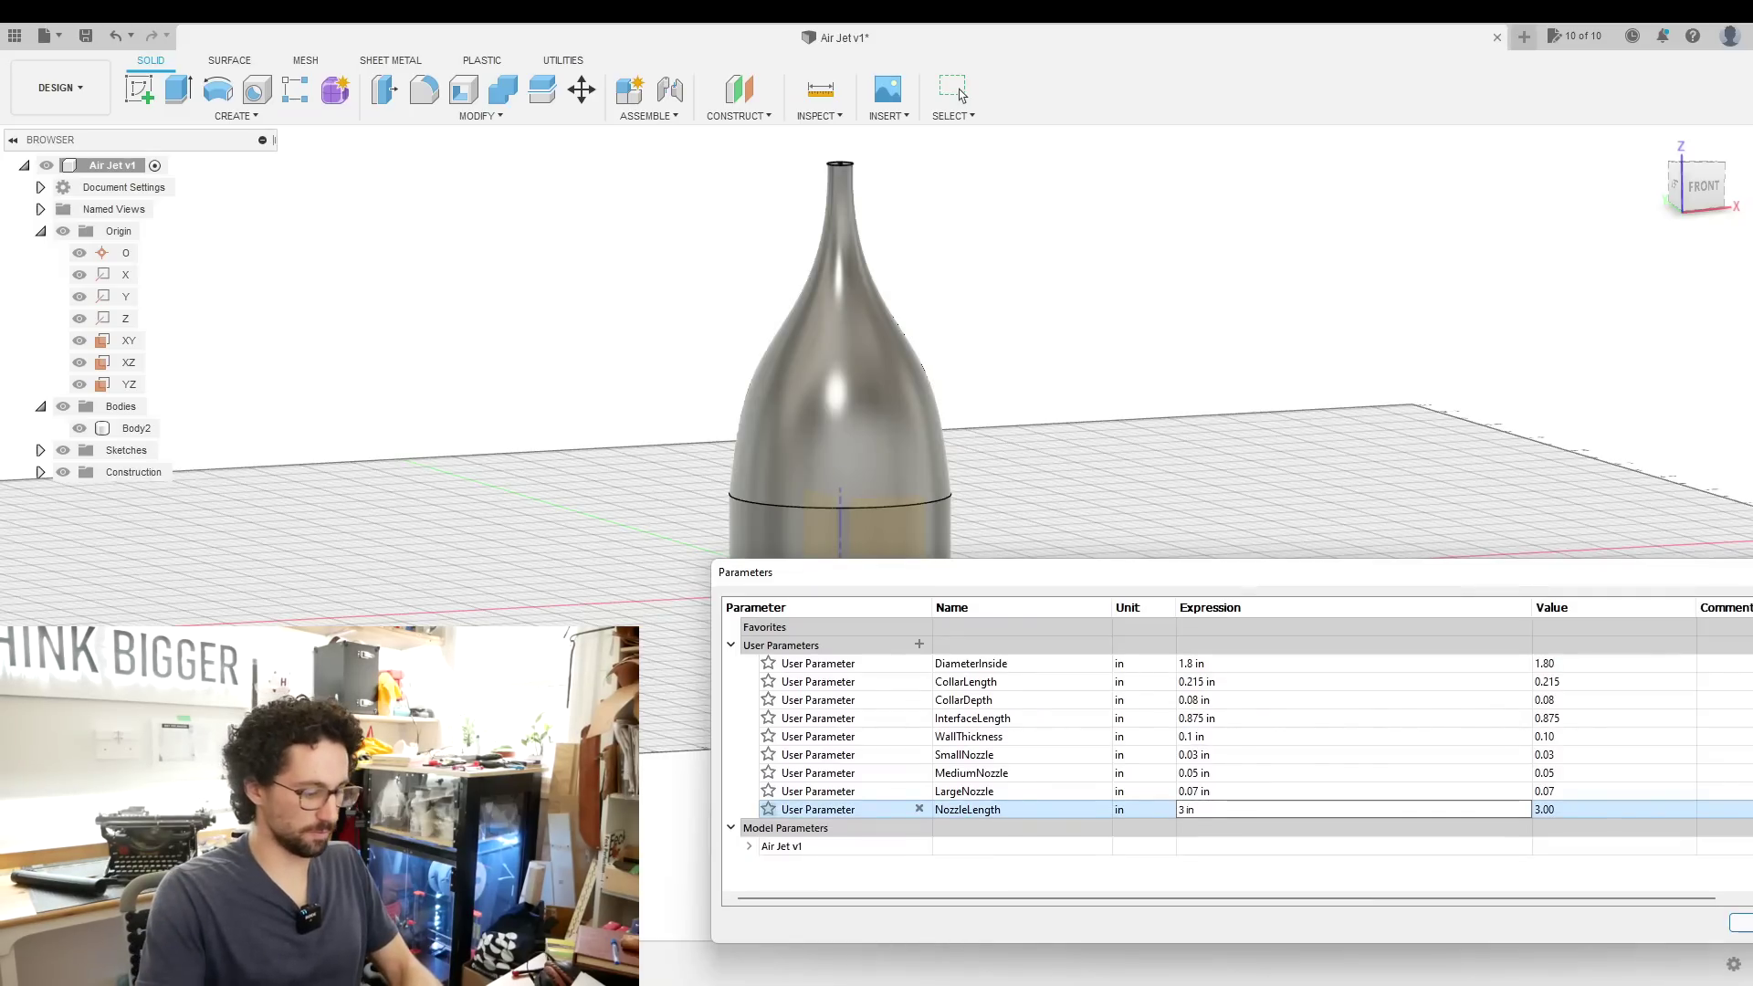
text(4 in)
key(Return)
scroll(1023, 361, down, 2)
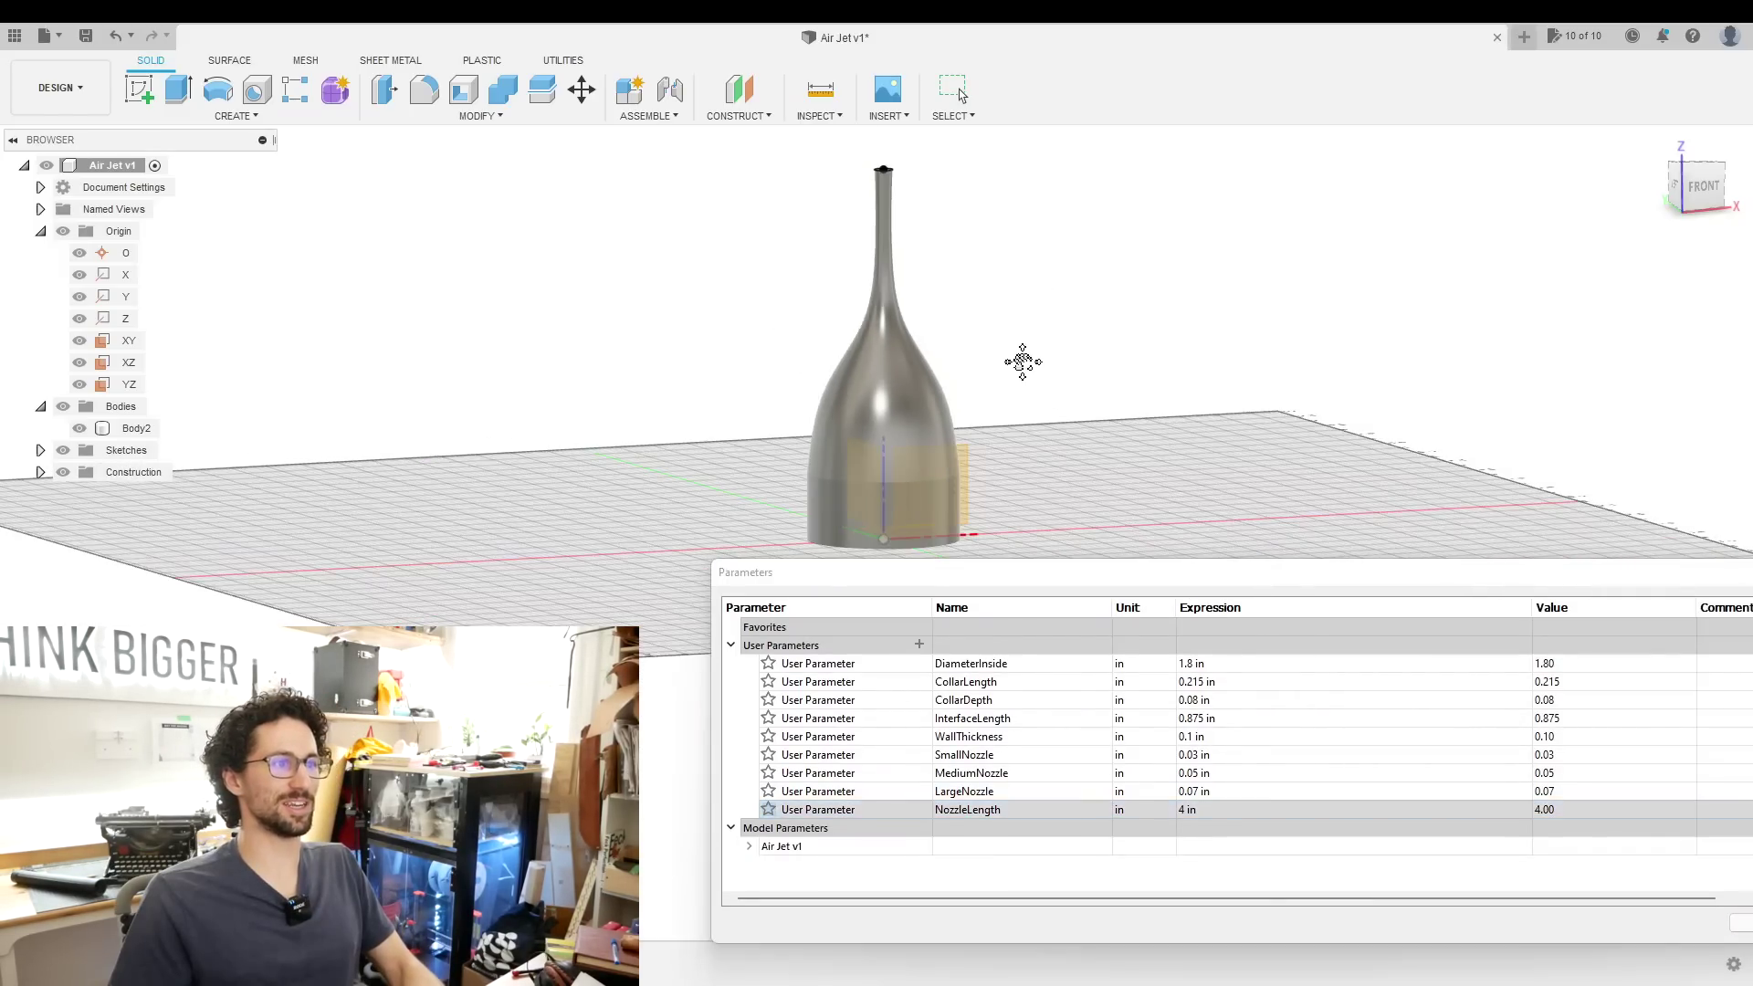
middle_drag(1022, 361, 1004, 404)
drag(1363, 592, 1080, 541)
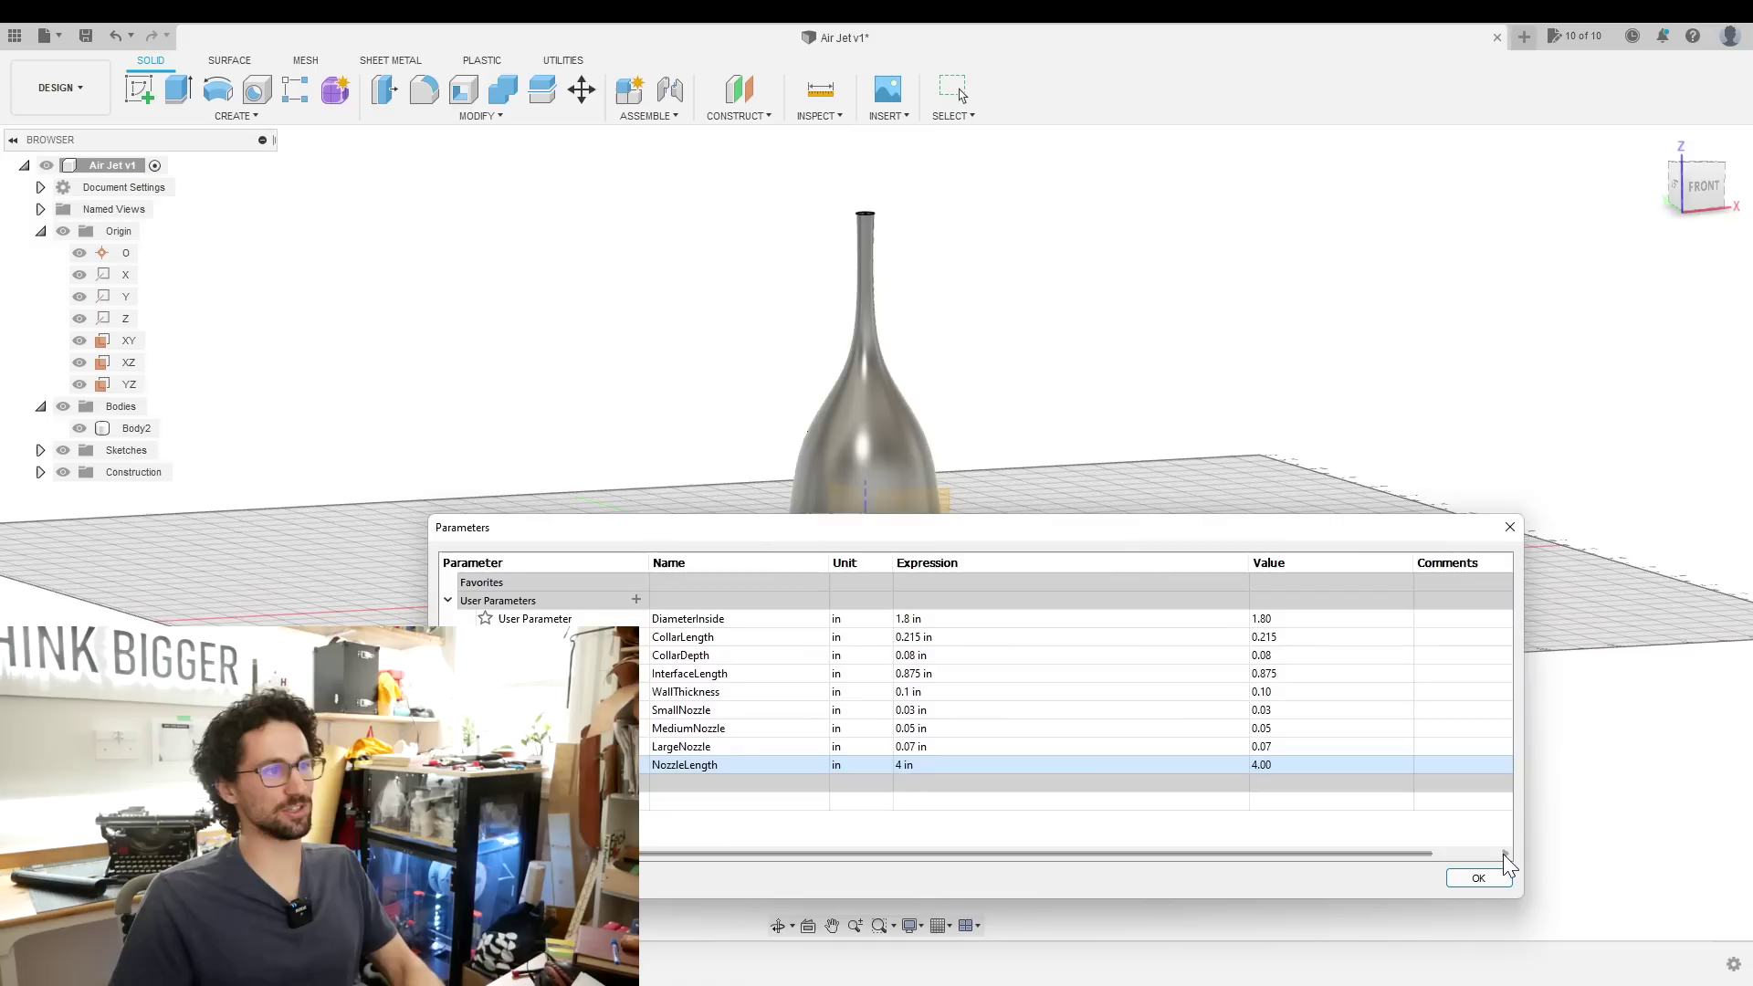
click(1479, 767)
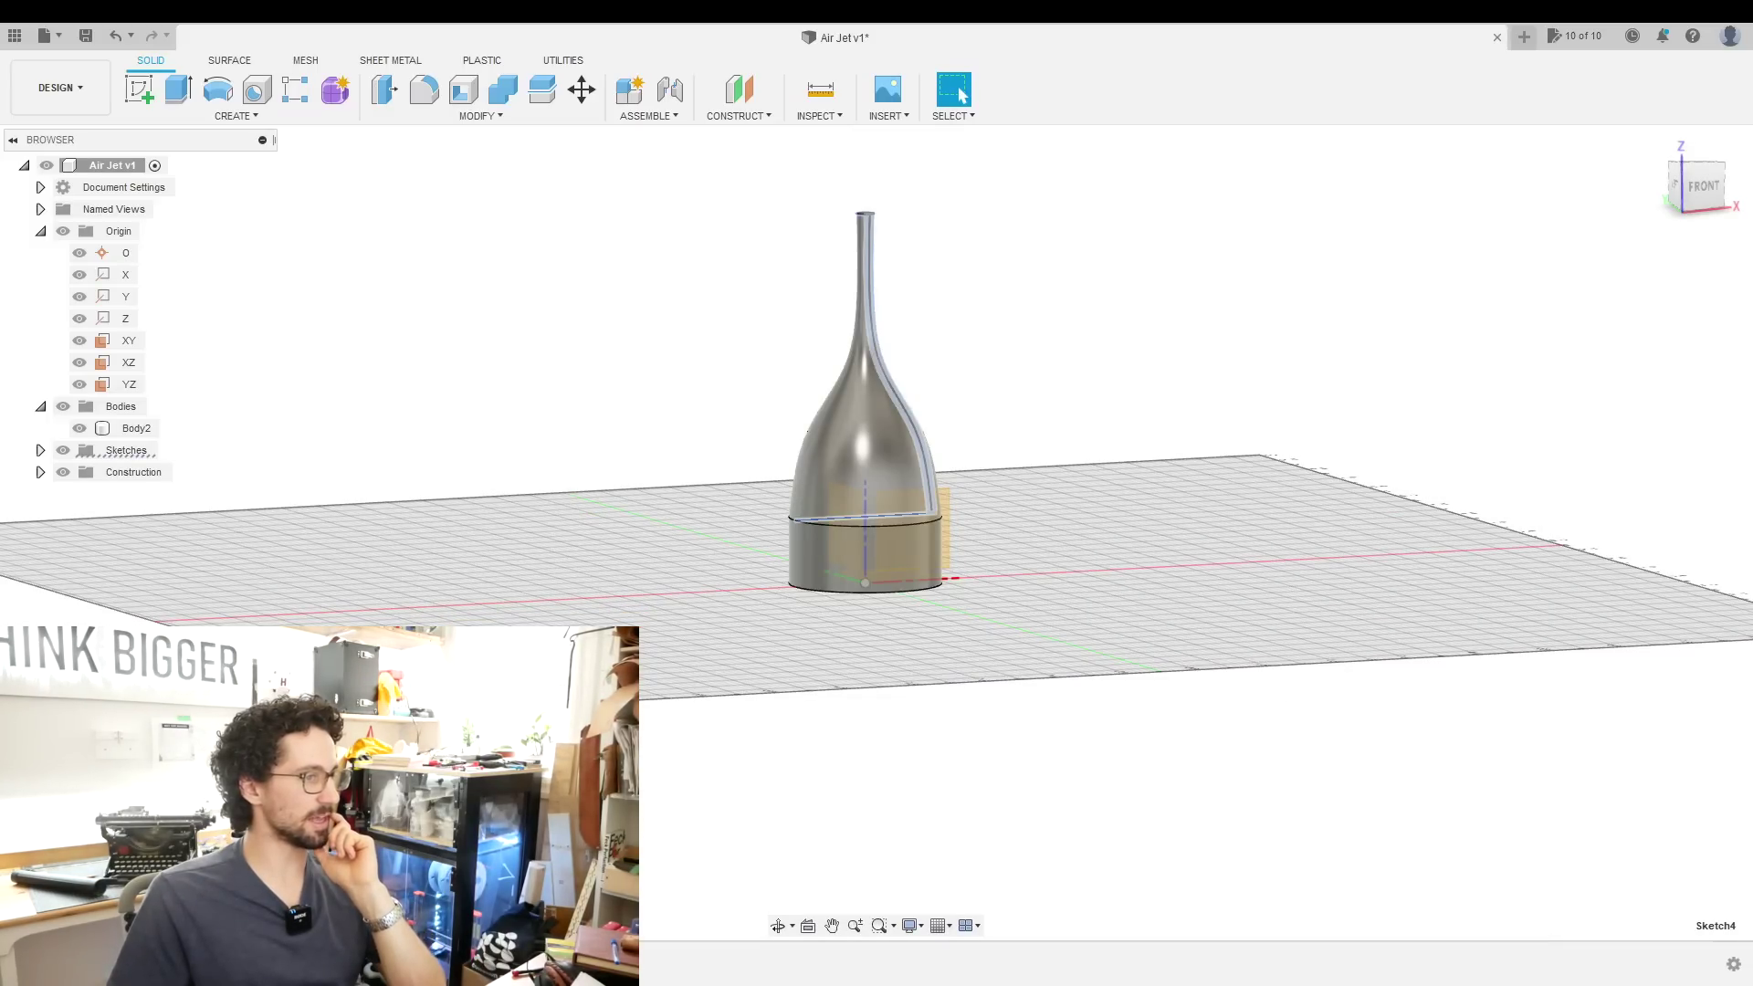
double_click(950, 579)
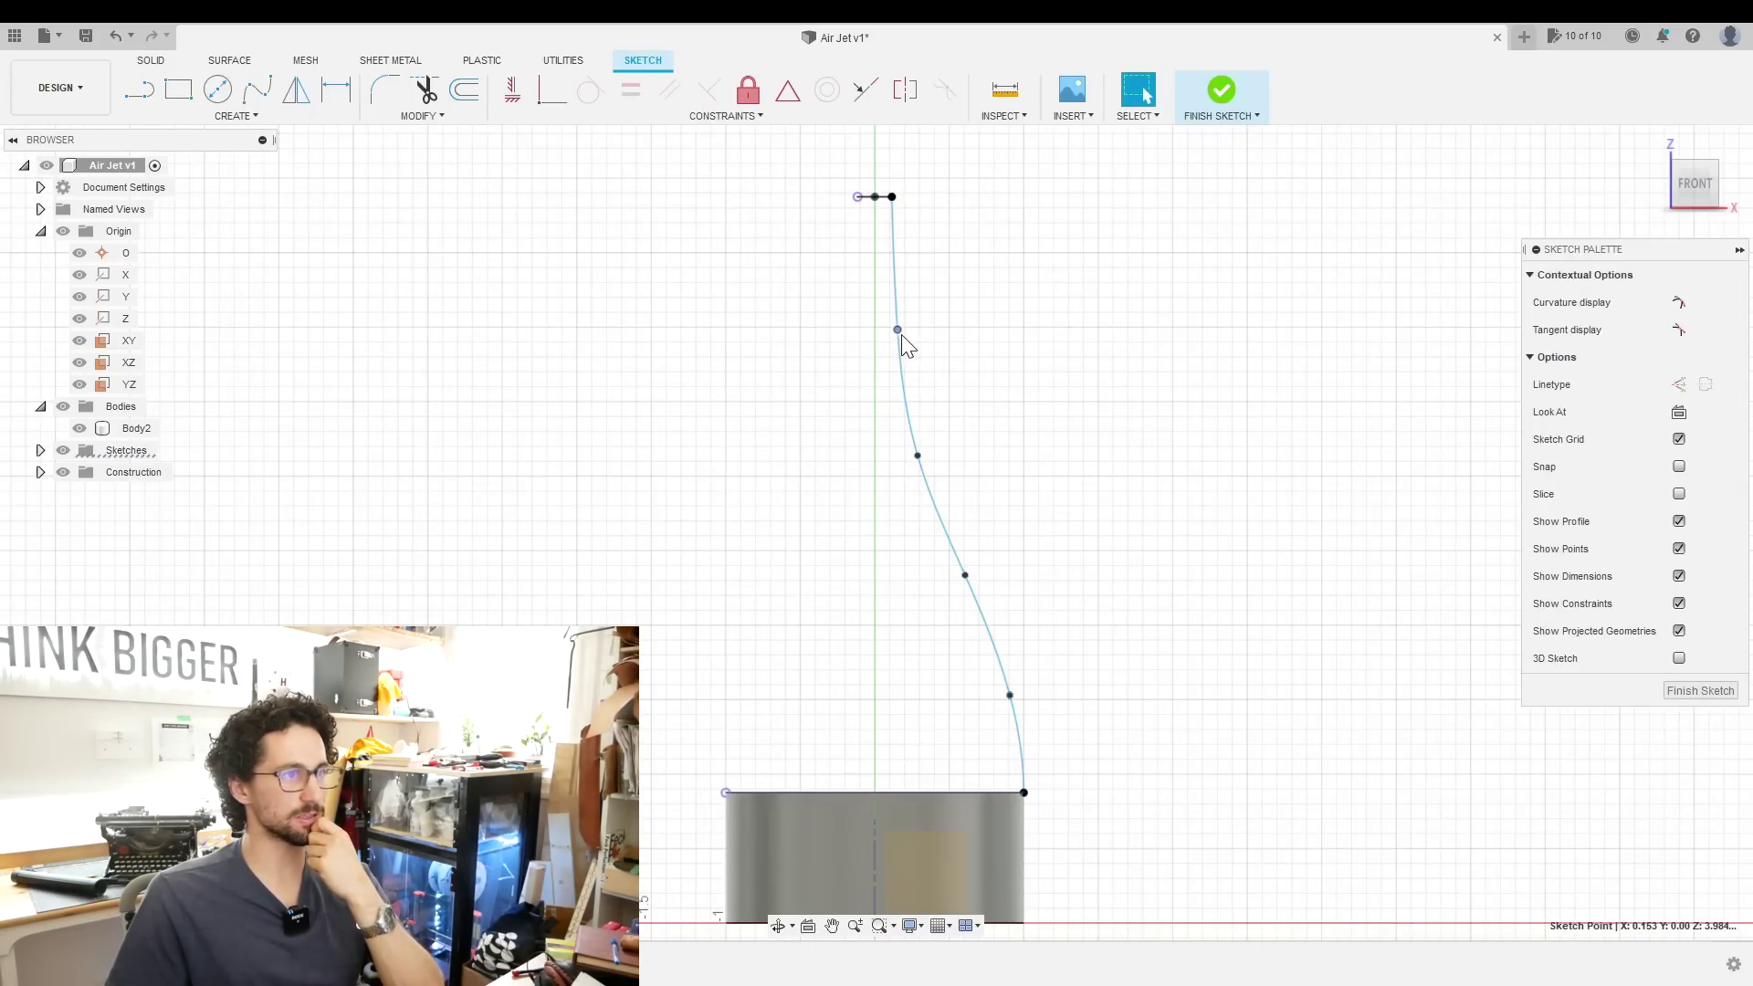
click(1221, 90)
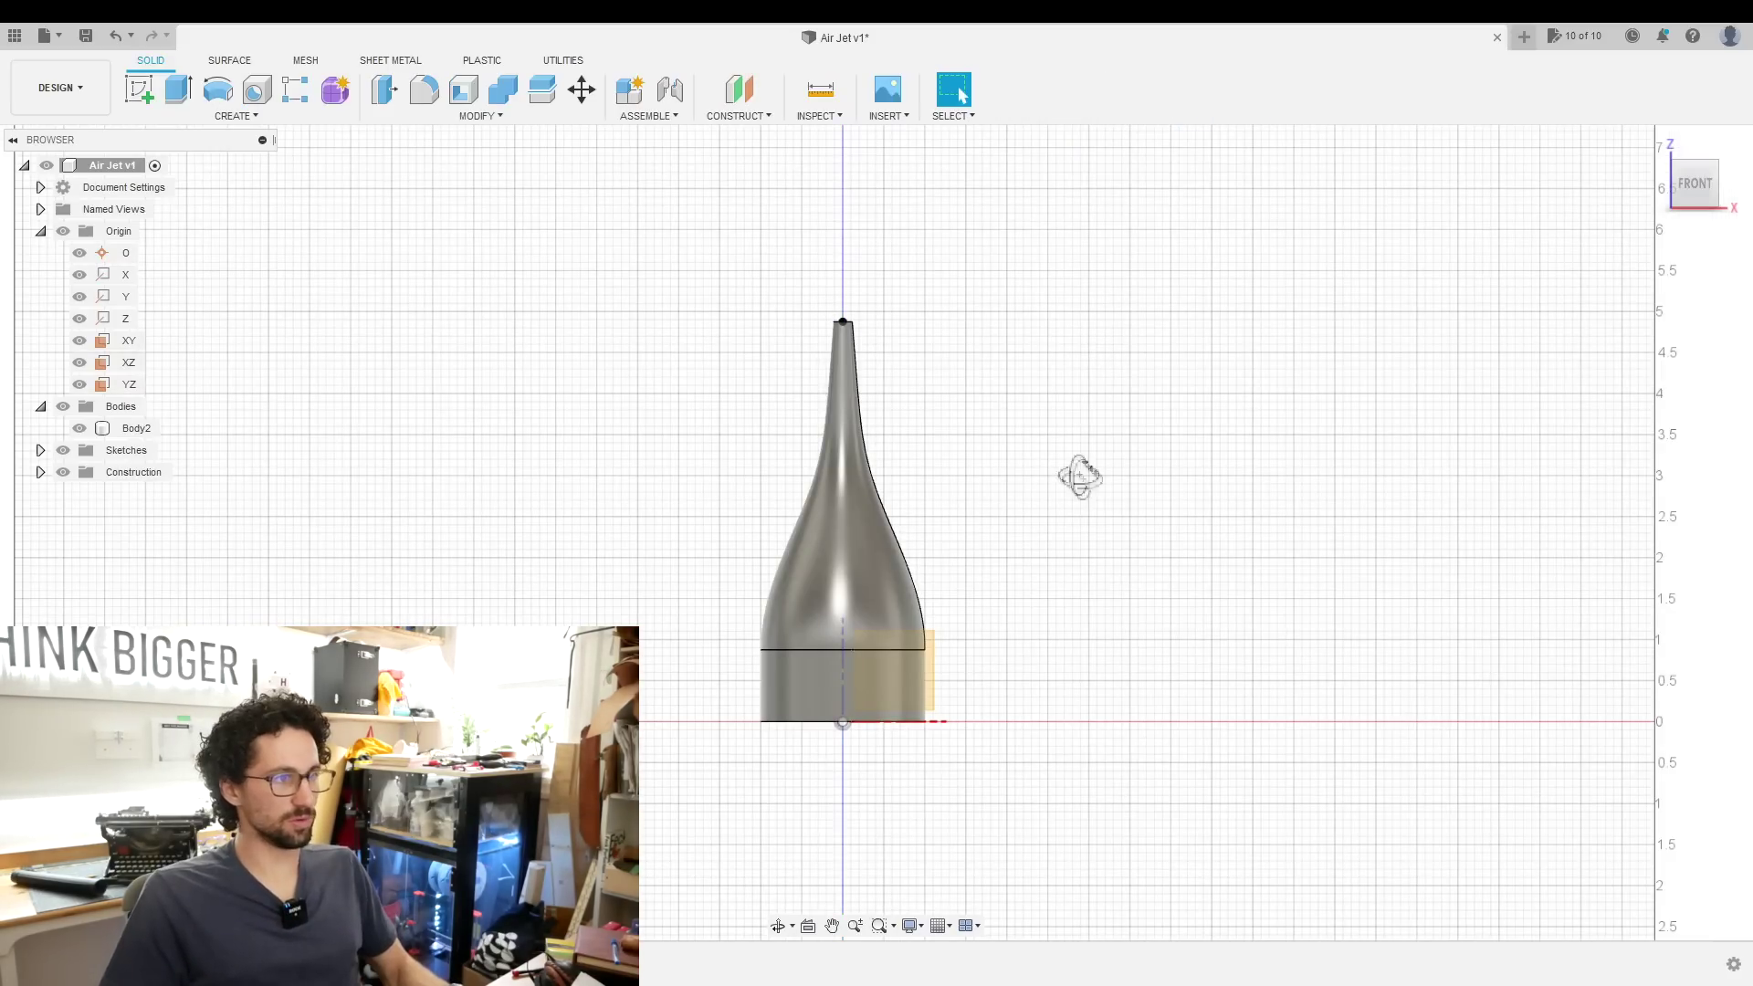
Extrude the nozzle's bottom profile 1 in downward, joined to the body
shift+middle_drag(1080, 473, 1099, 508)
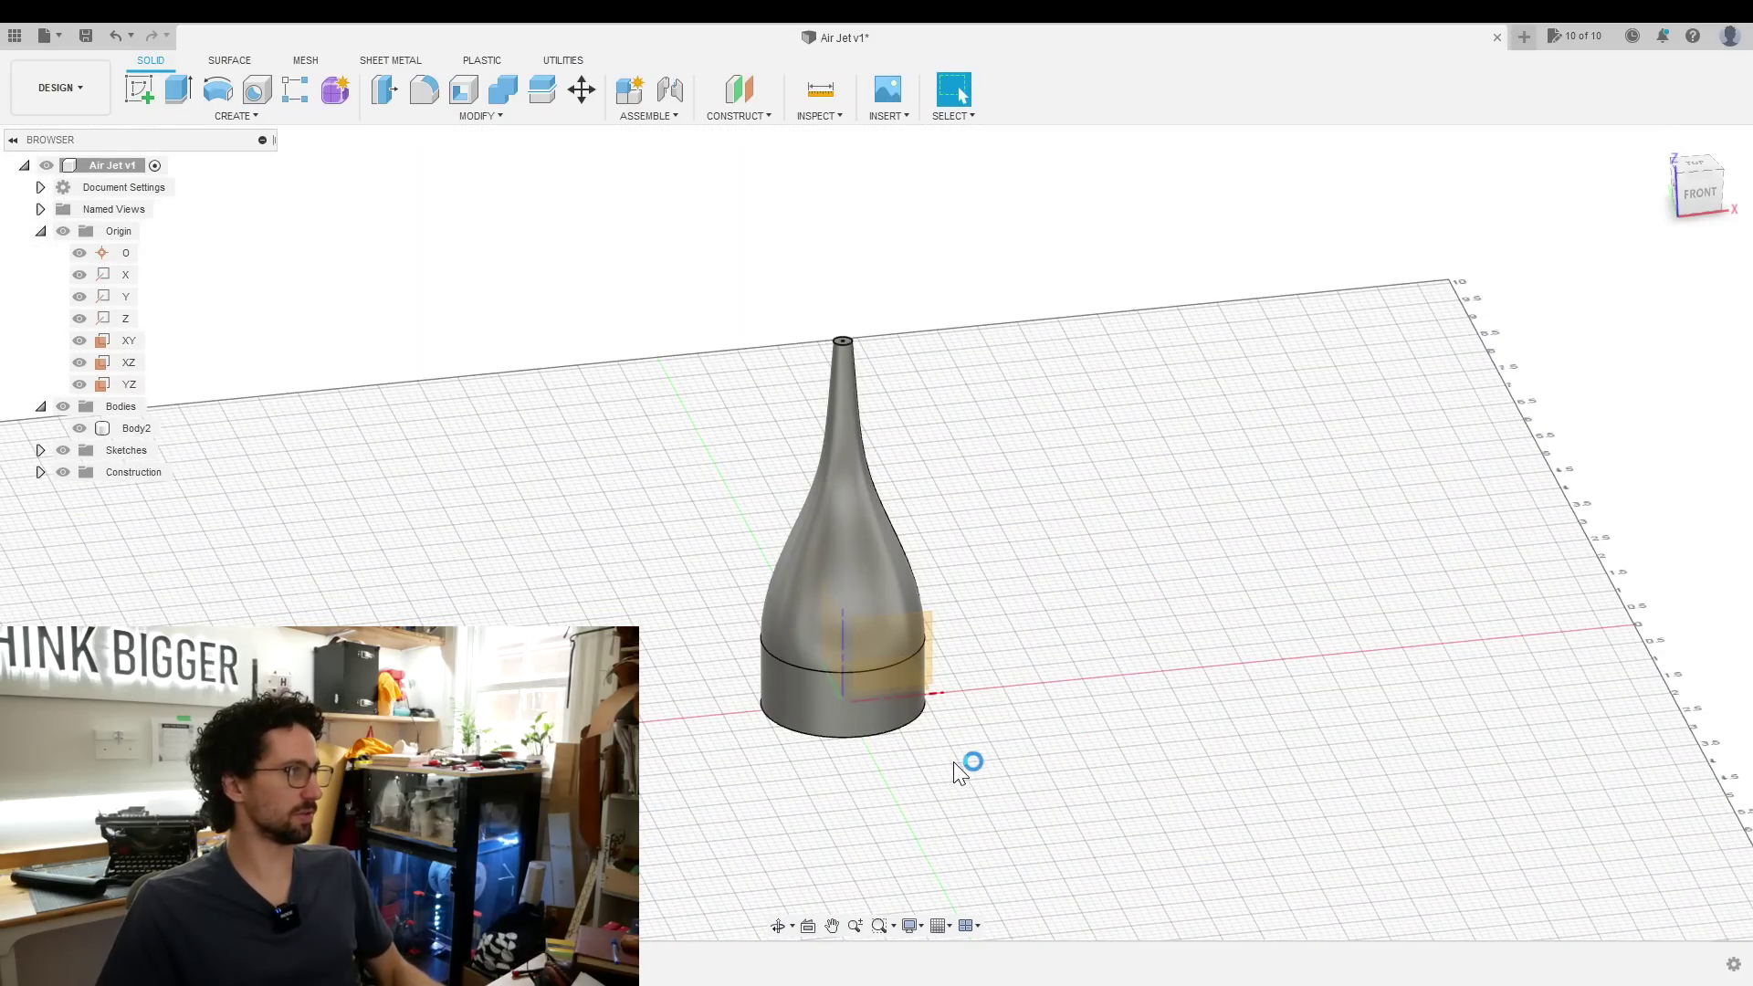
click(40, 231)
shift+middle_drag(979, 781, 910, 691)
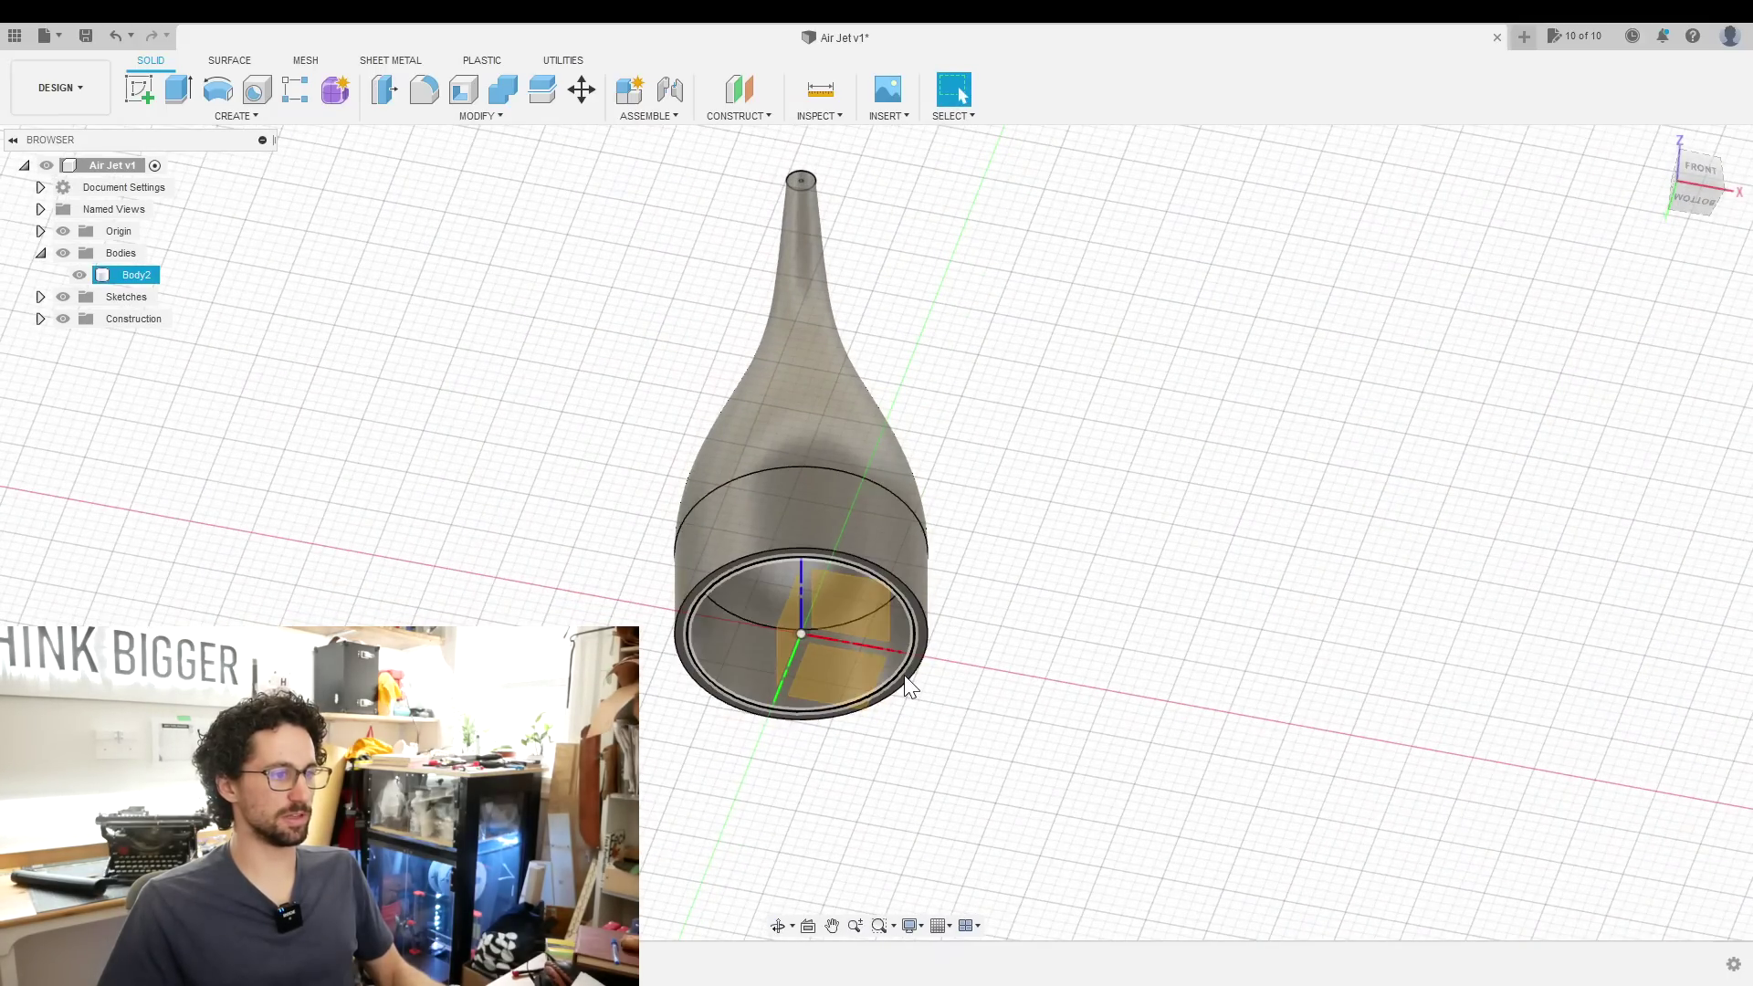
click(910, 691)
text(e1)
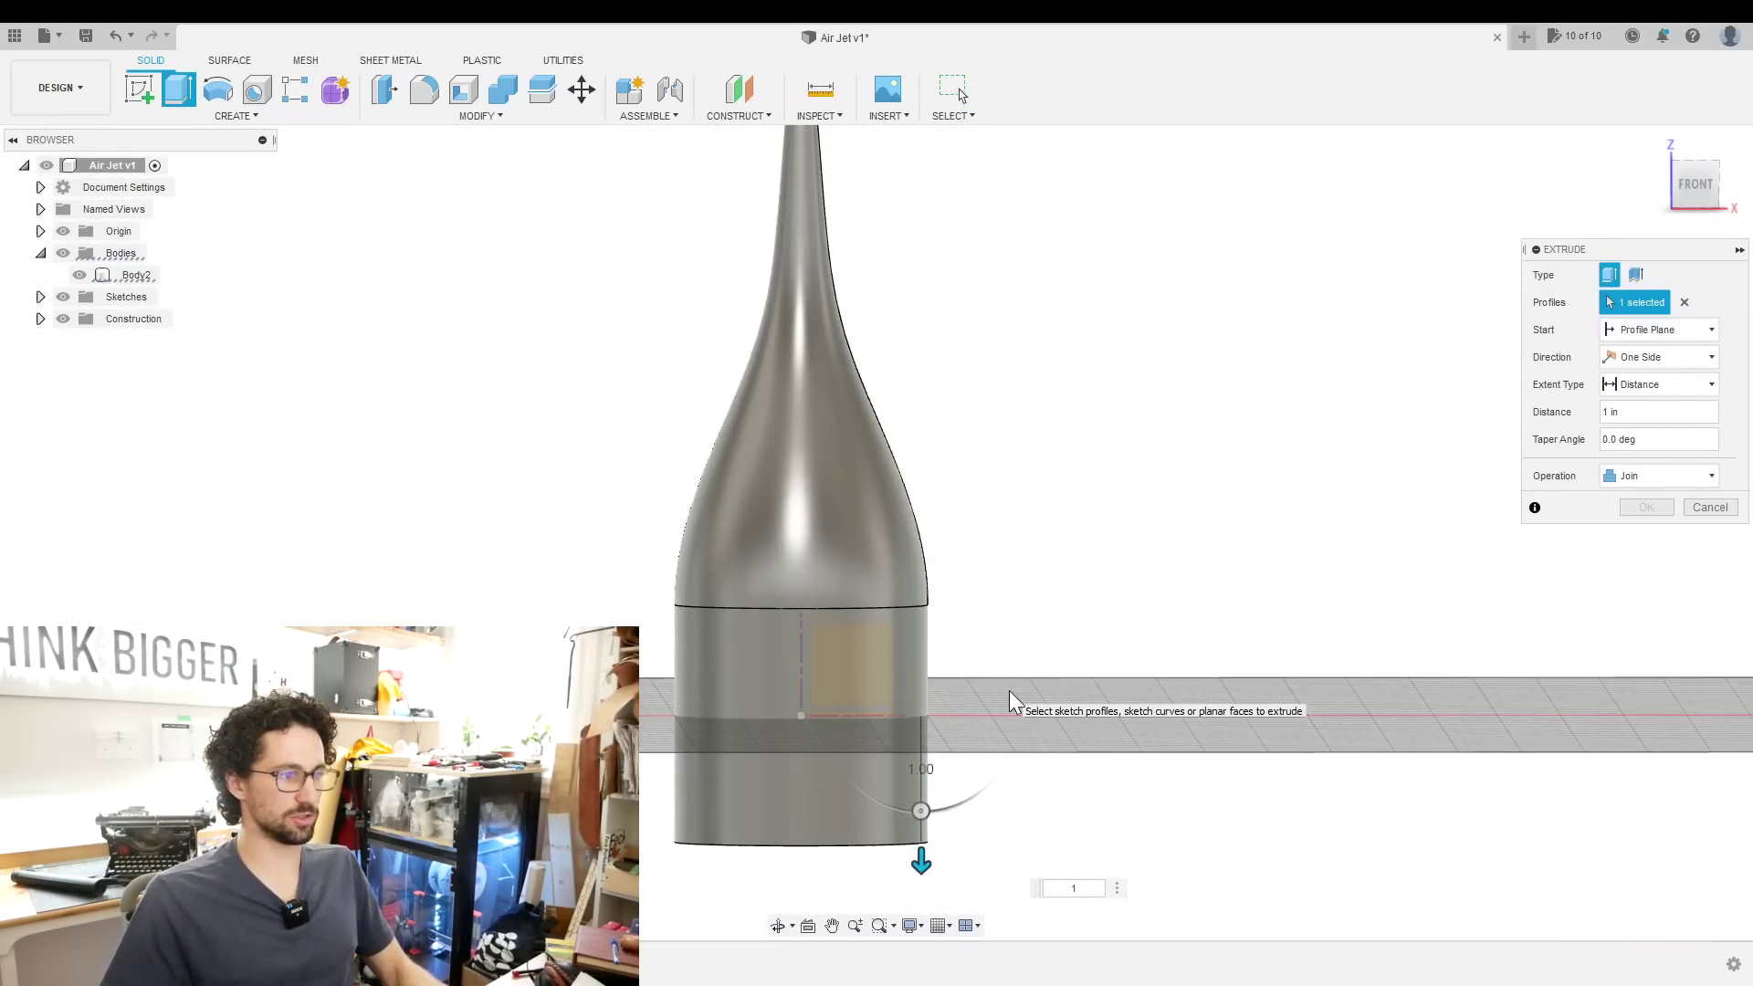
key(Return)
scroll(1009, 690, down, 5)
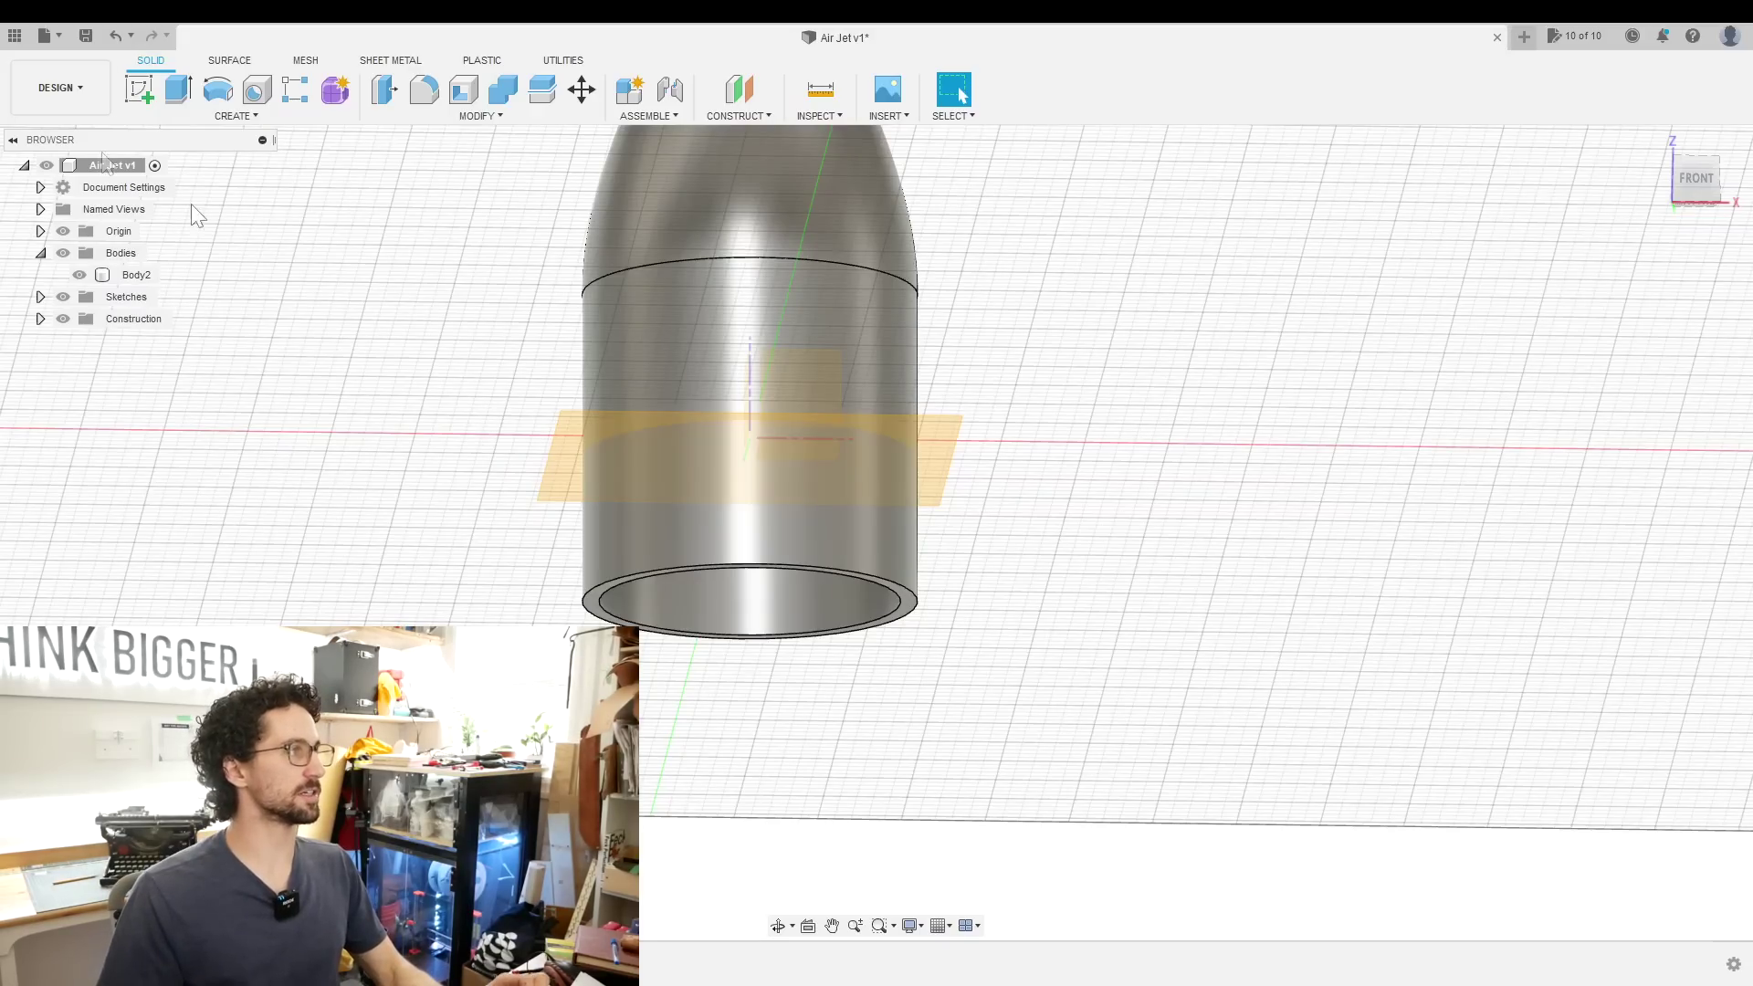
Sketch a collar ring on the tube's bottom face and extrude it by the collar parameter
click(139, 88)
click(593, 602)
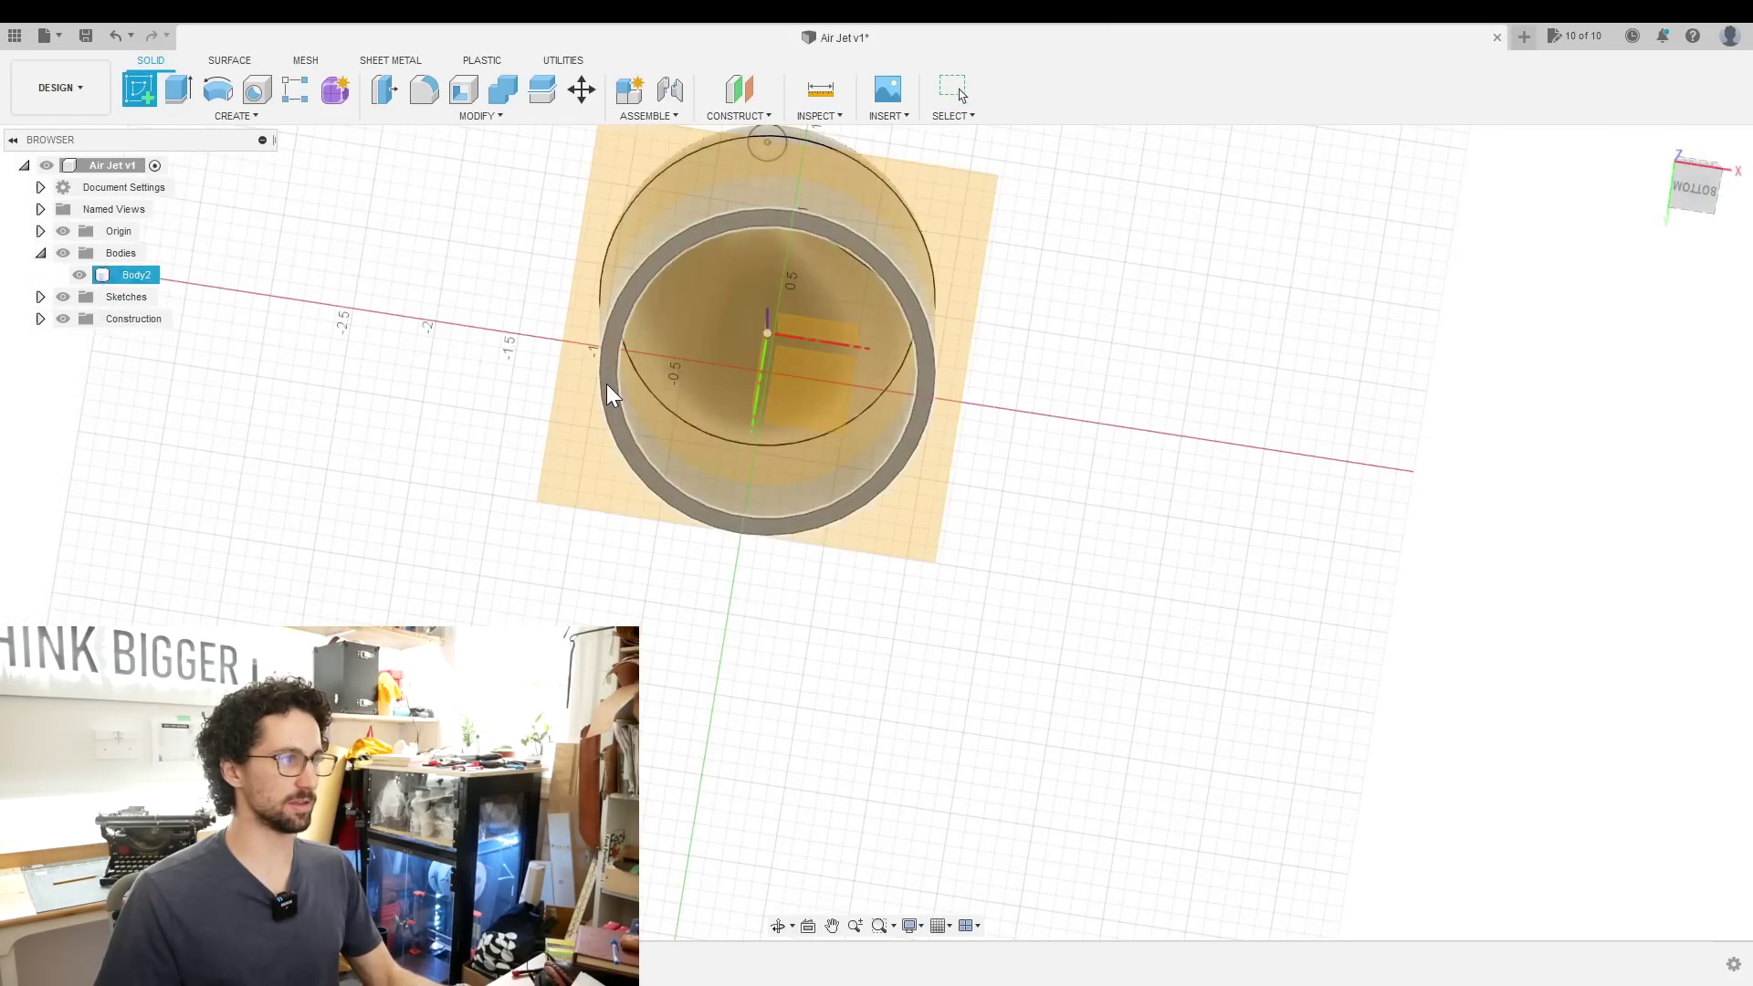
click(606, 385)
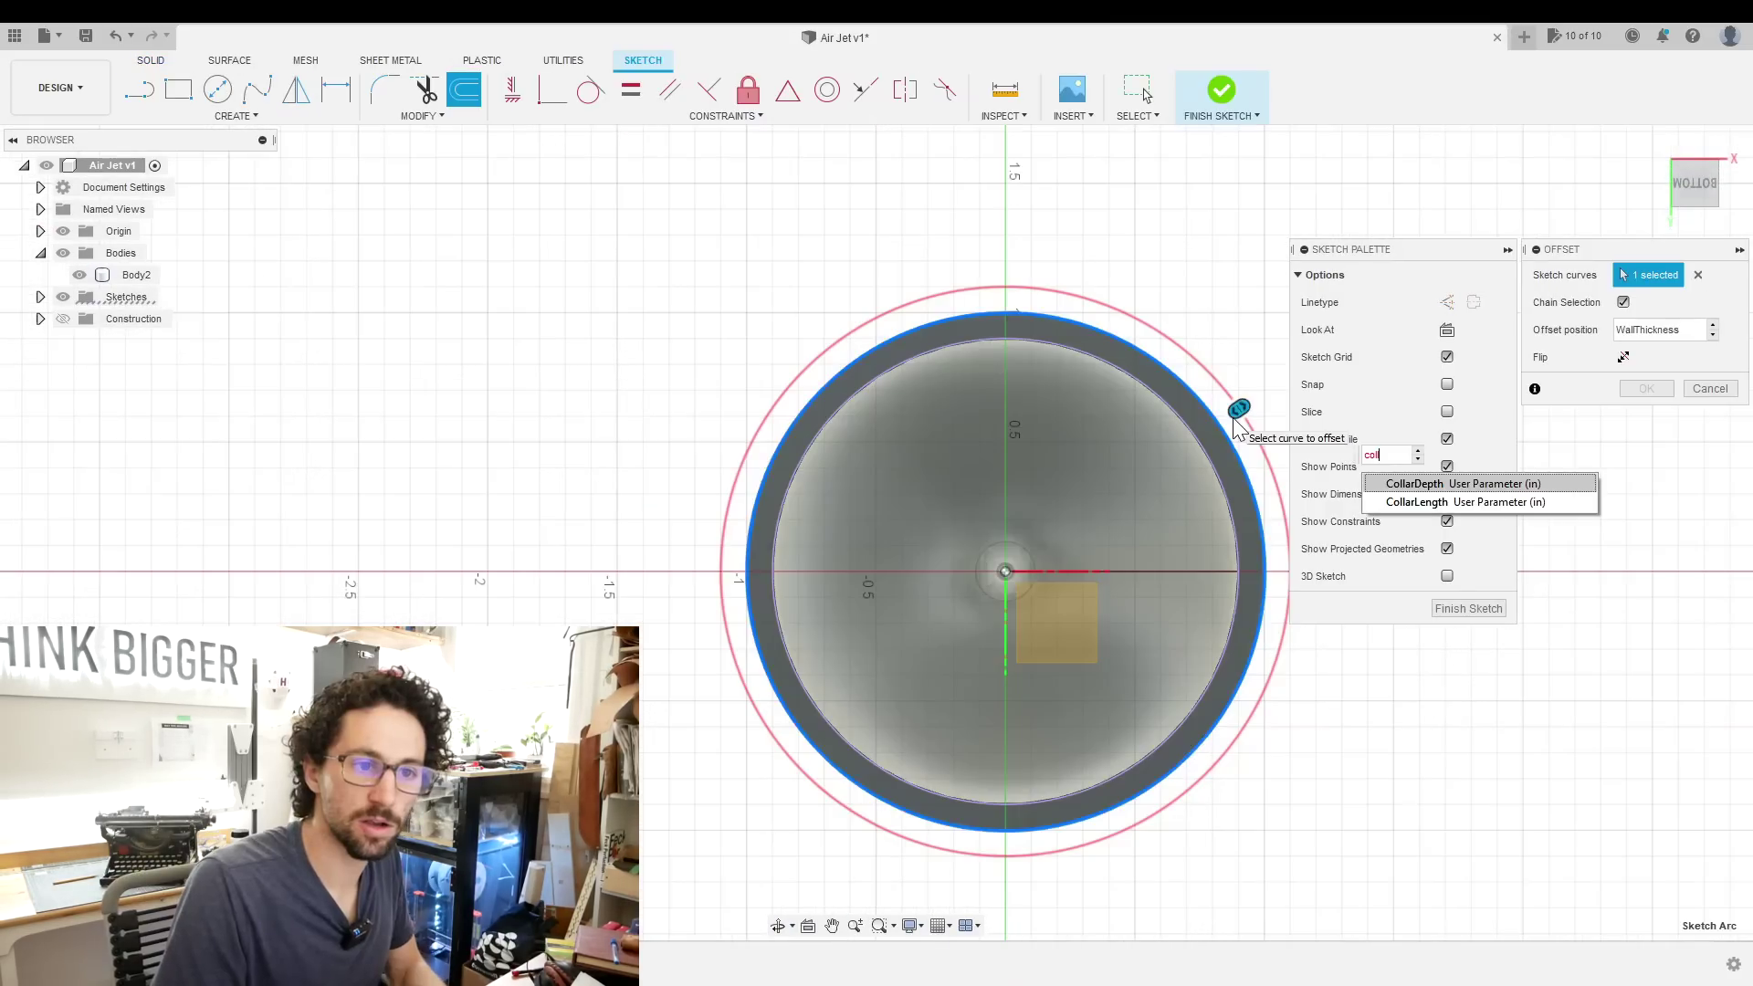
key(Return)
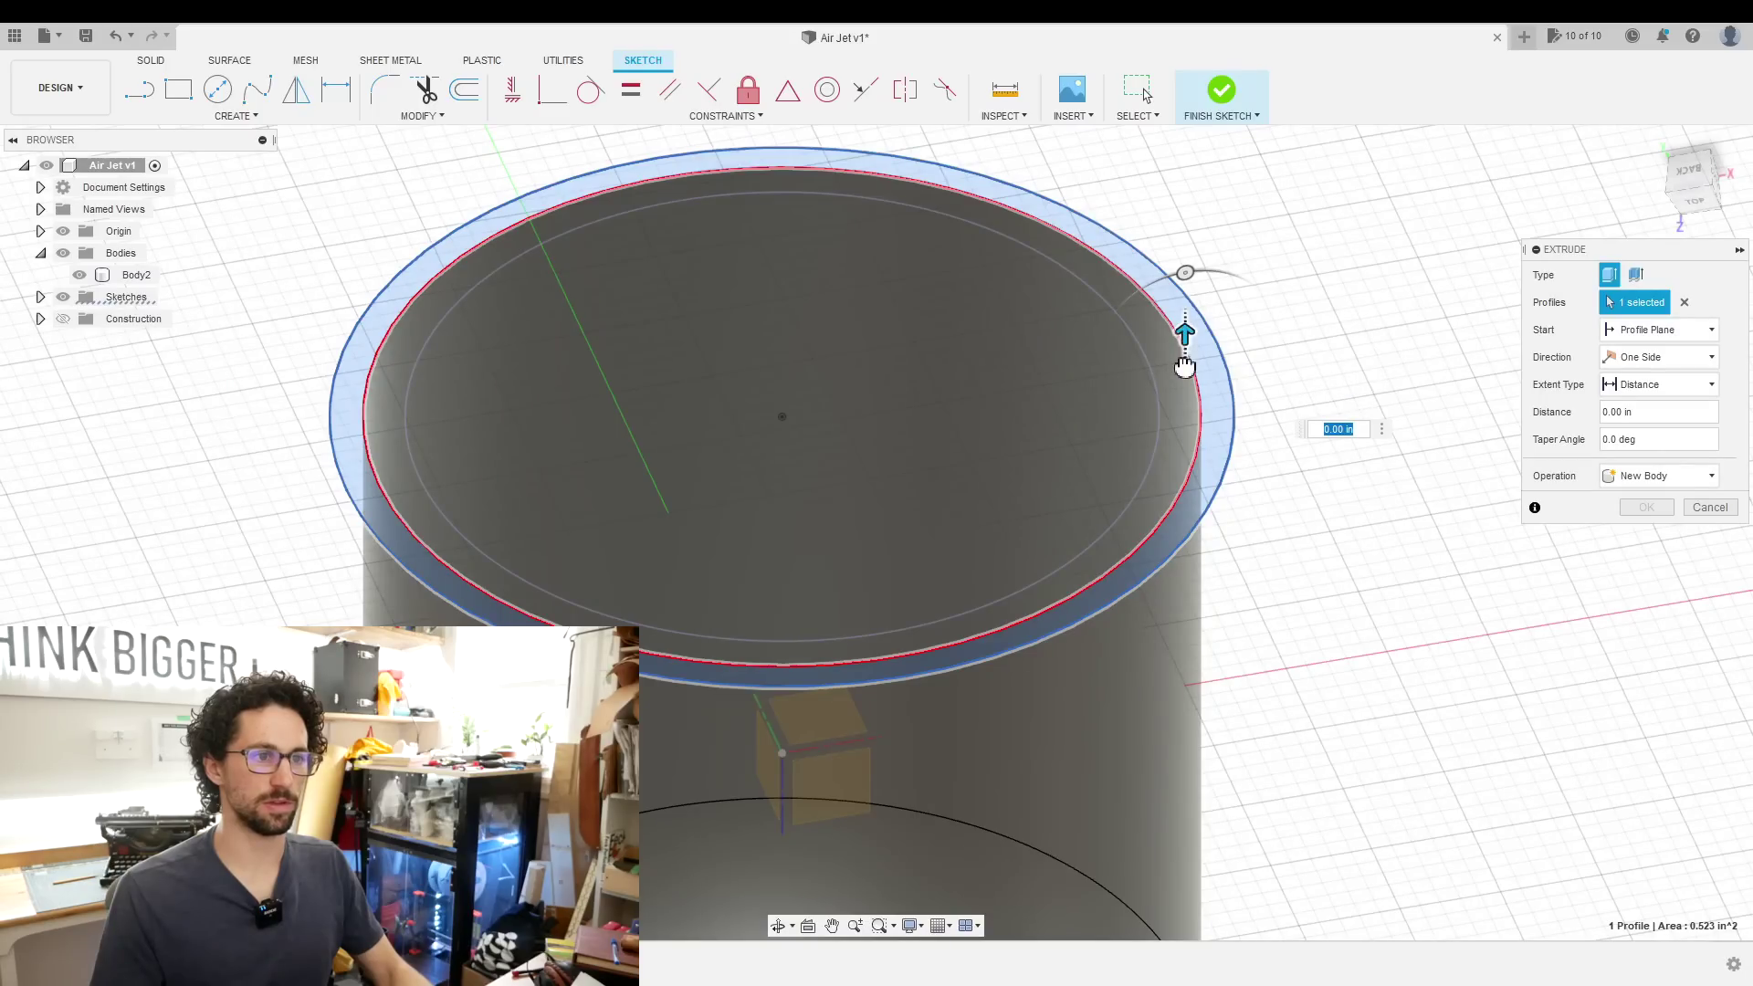
drag(1182, 373, 1183, 375)
text(-coll)
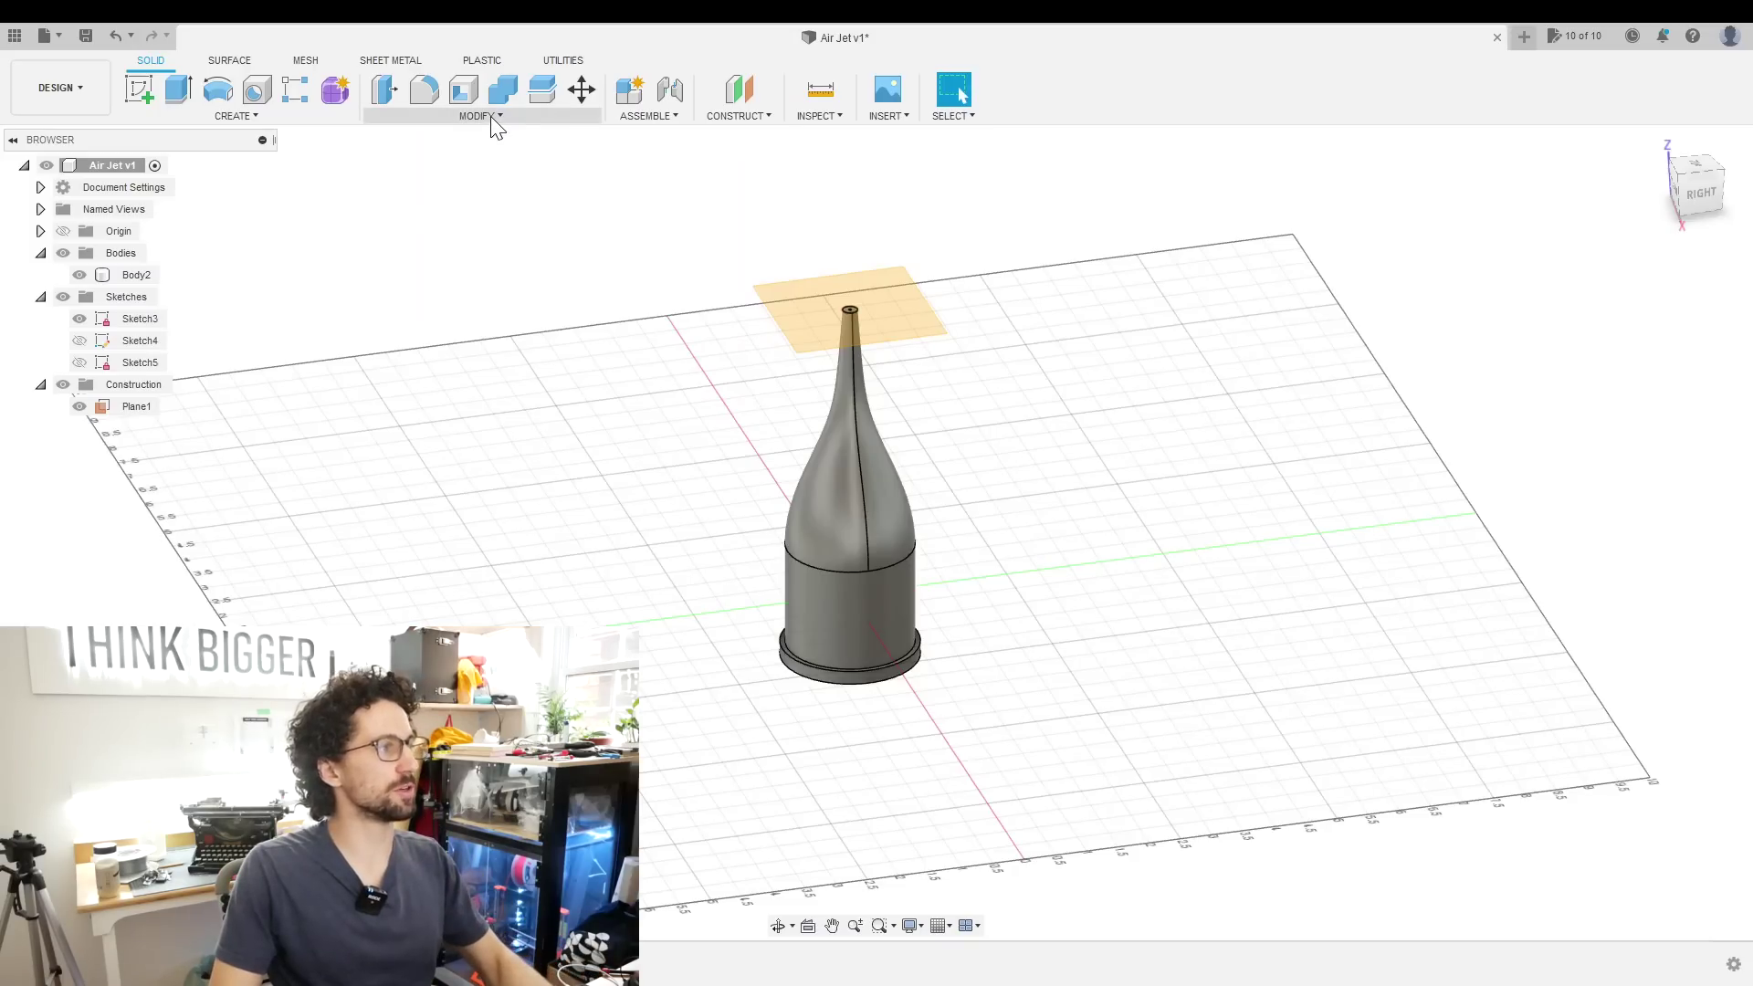
Review the parameters table and close it without changes
click(491, 117)
click(452, 522)
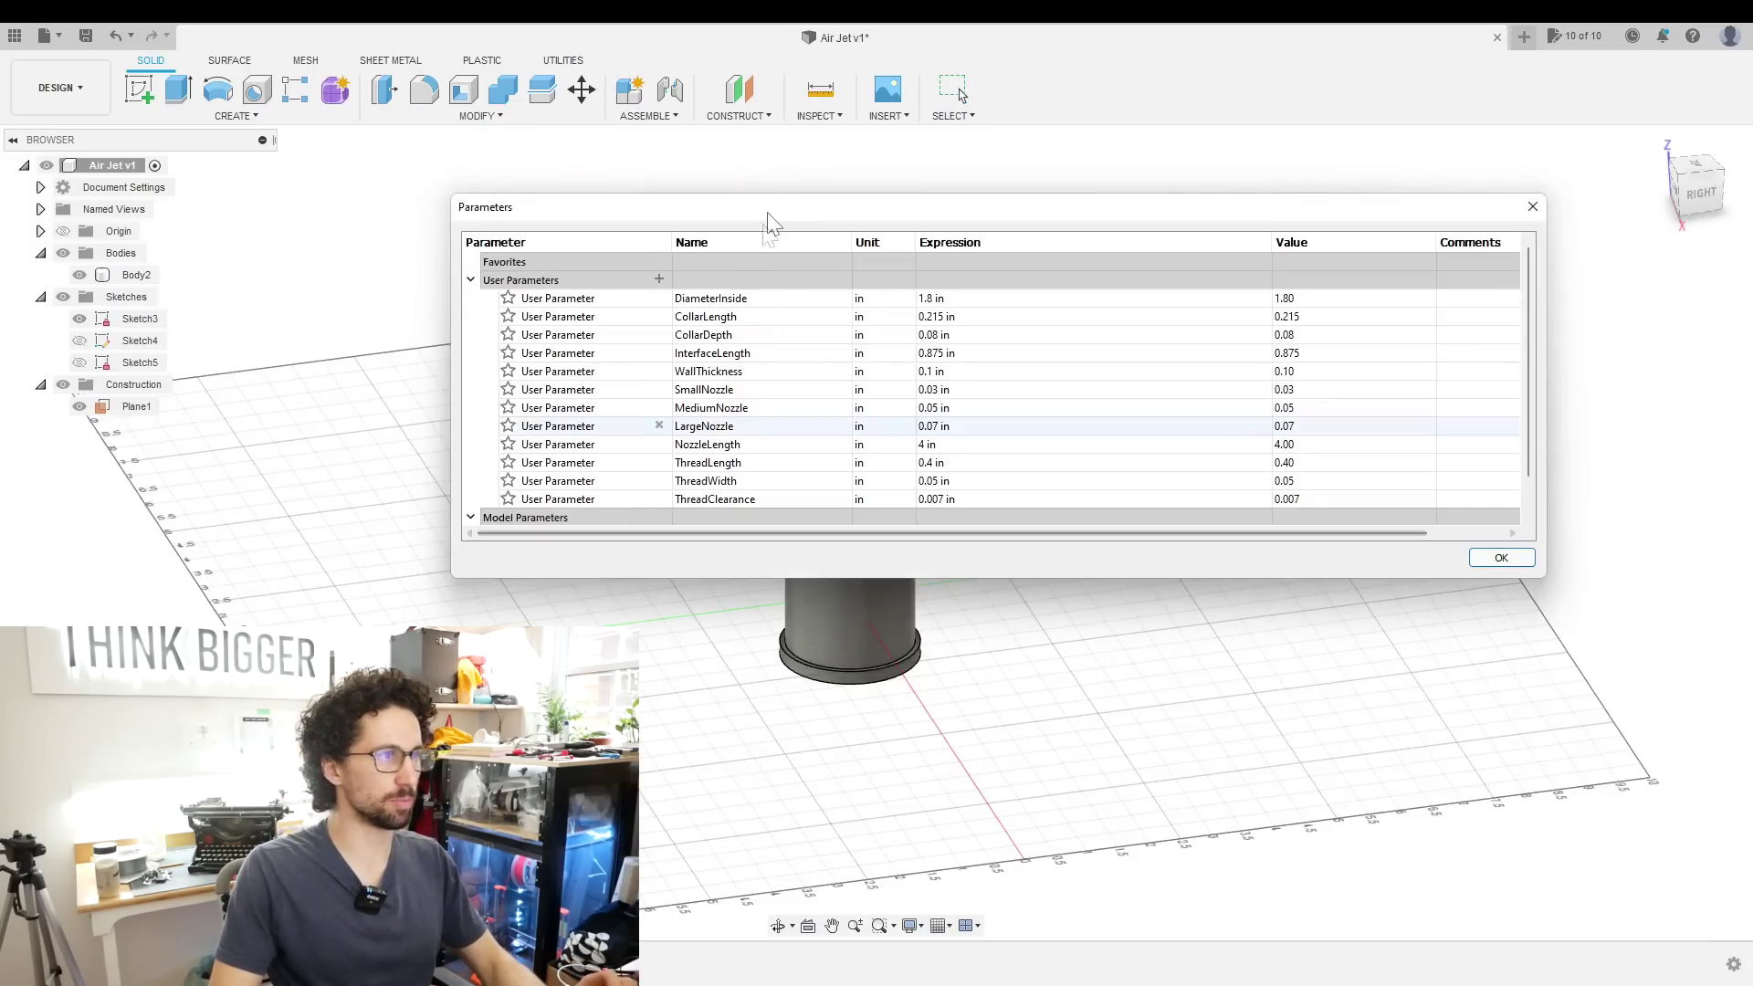
drag(771, 223, 800, 484)
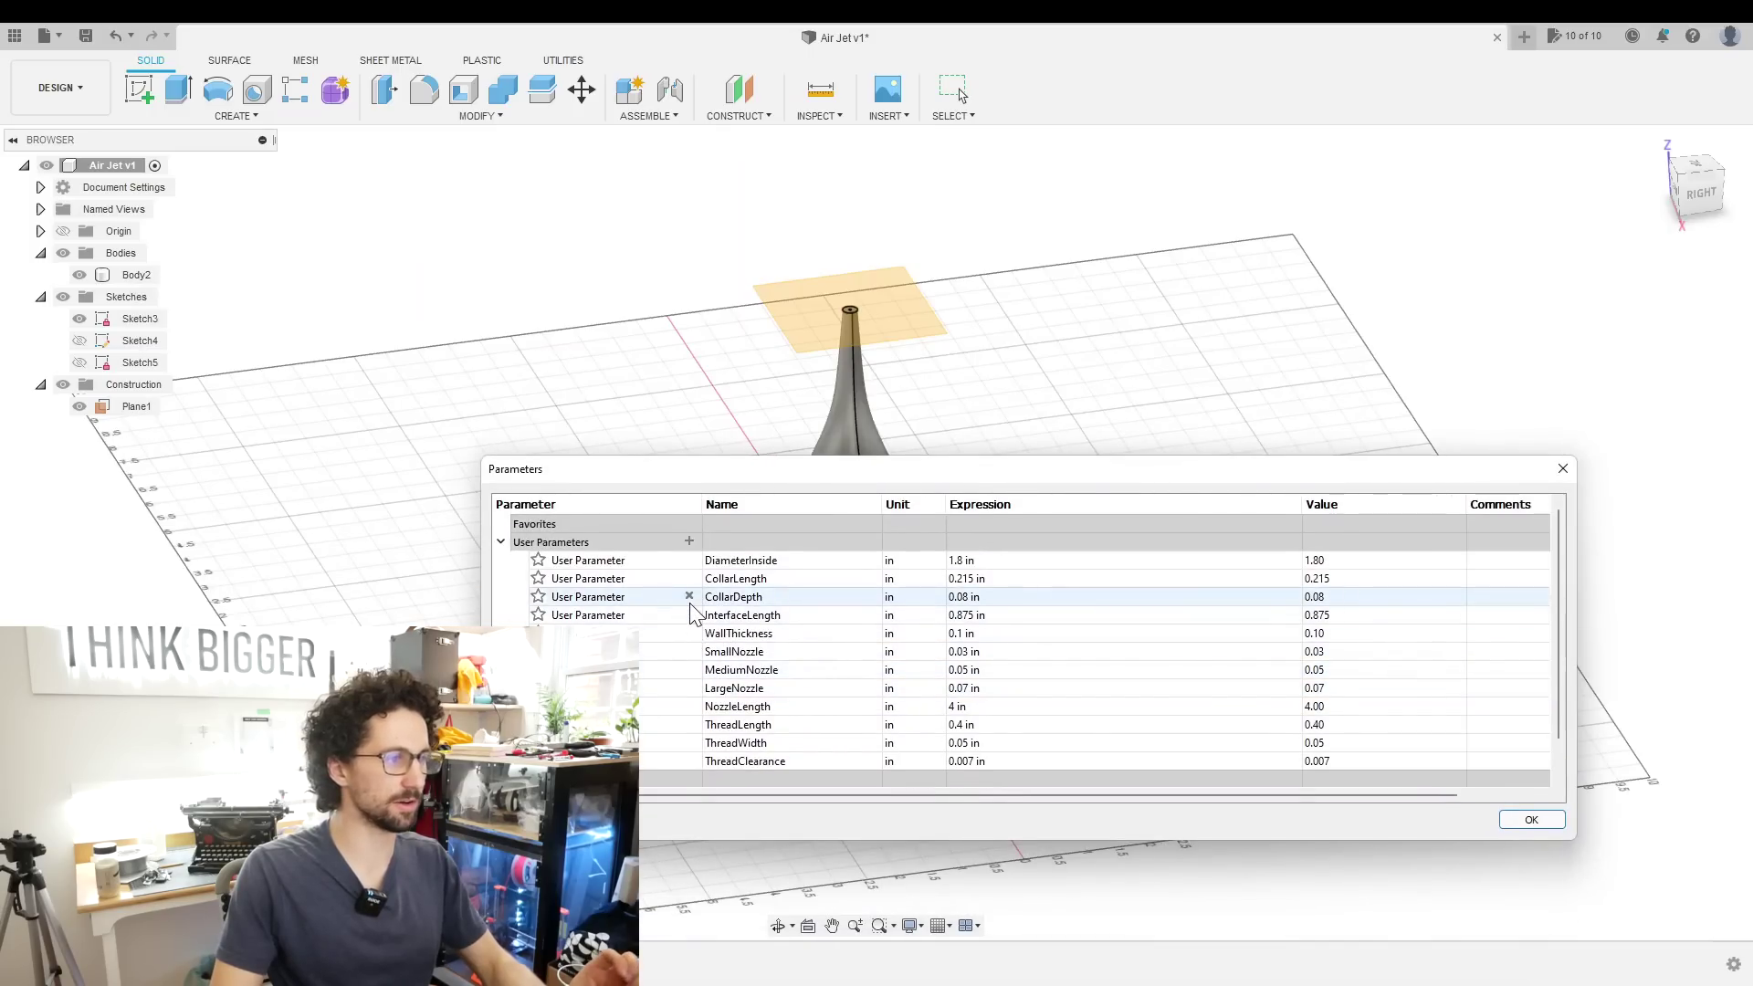
key(Return)
Adjust Sketch4's spline endpoint so the revolved spout gets a fuller, smoother taper
click(142, 340)
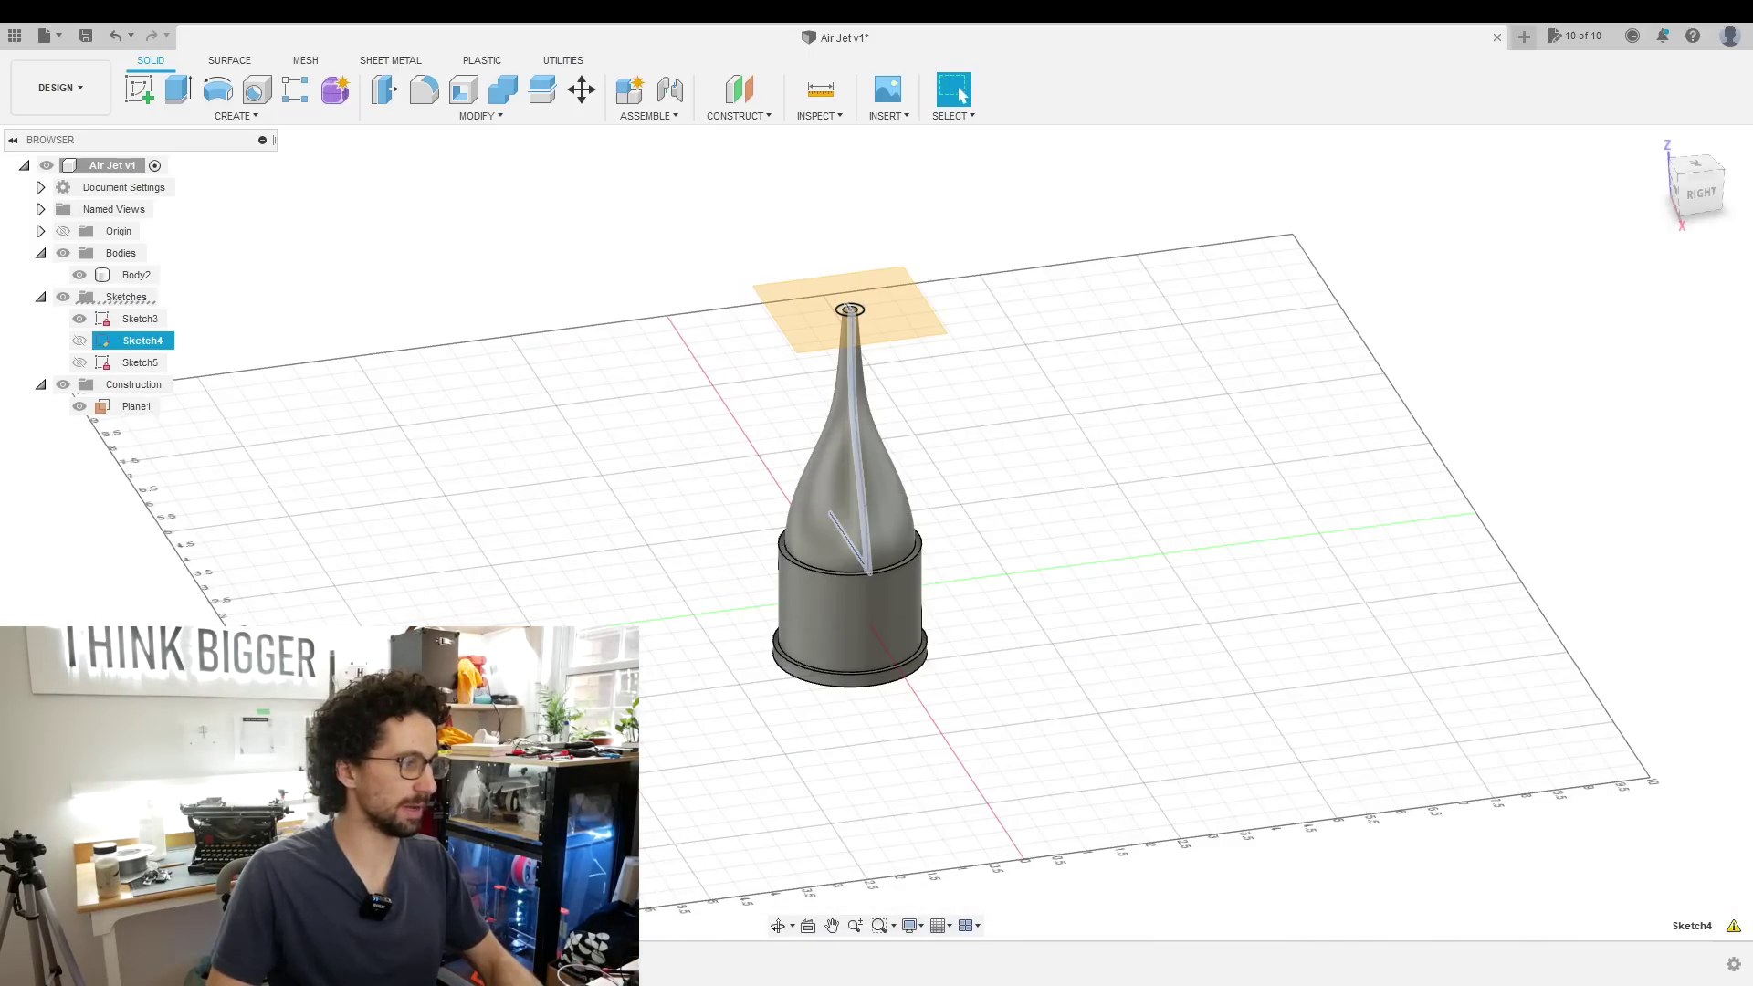
double_click(143, 341)
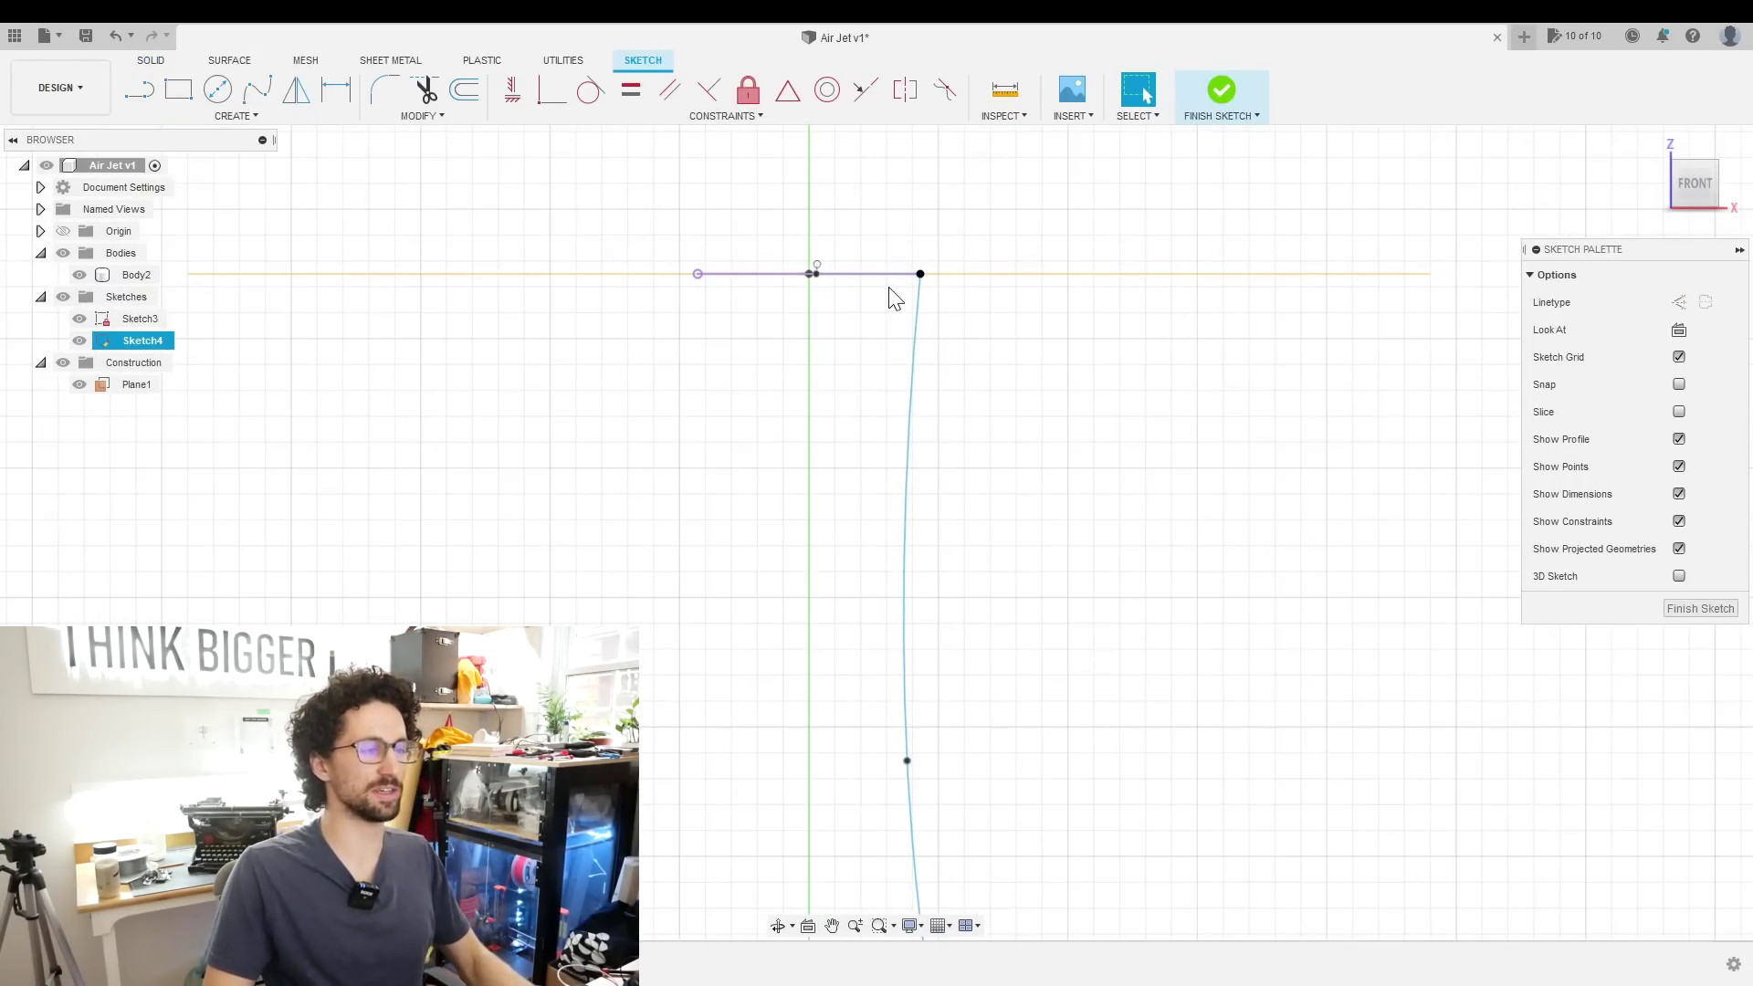
click(920, 274)
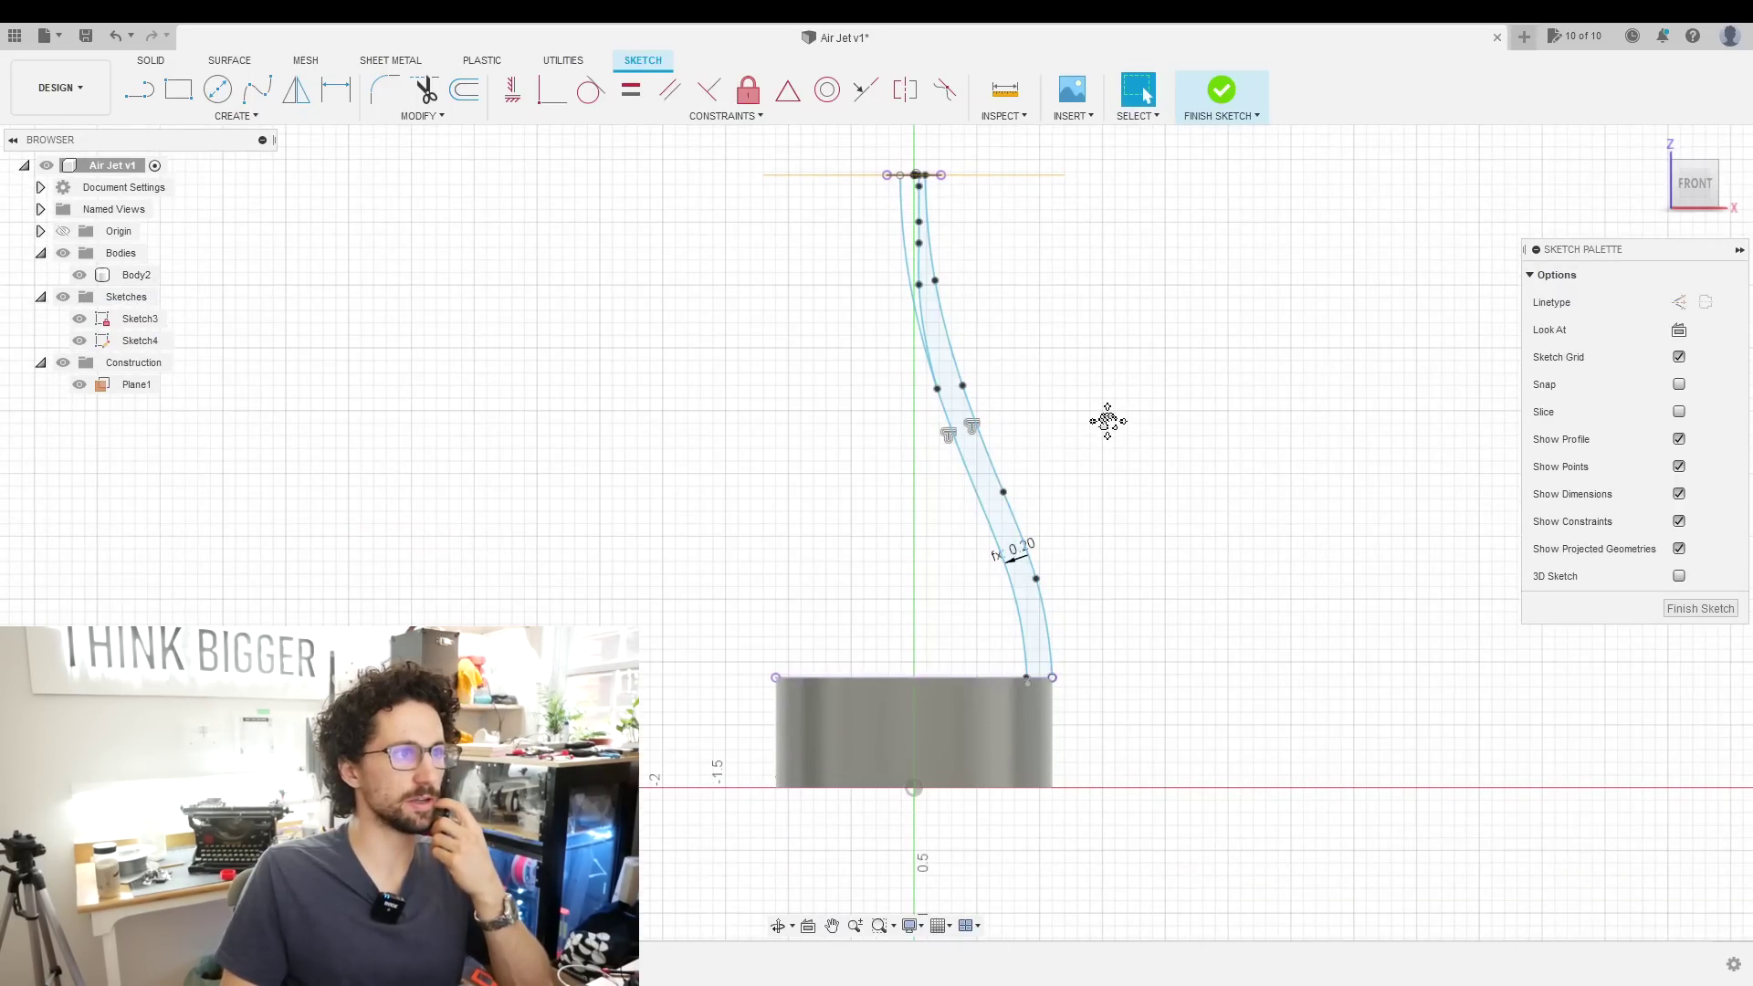
click(1646, 442)
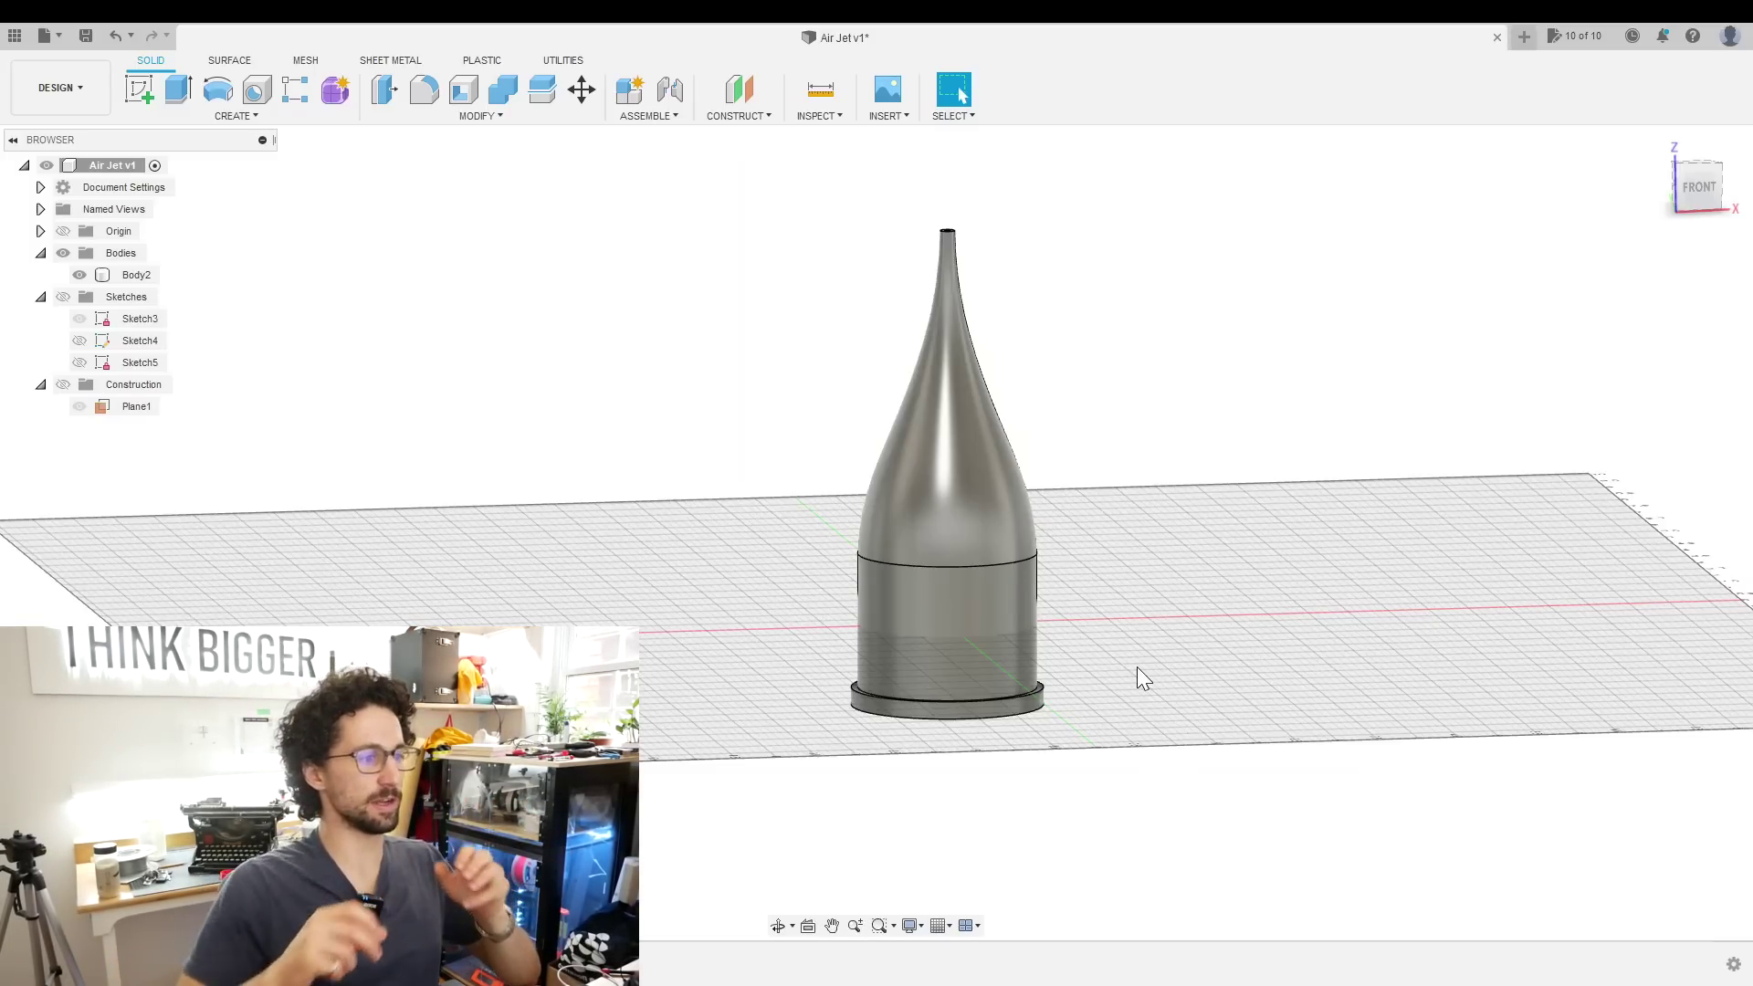
Create an offset construction plane referenced to the nozzle base
scroll(1137, 699, down, 5)
shift+middle_drag(1139, 731, 1137, 630)
click(739, 89)
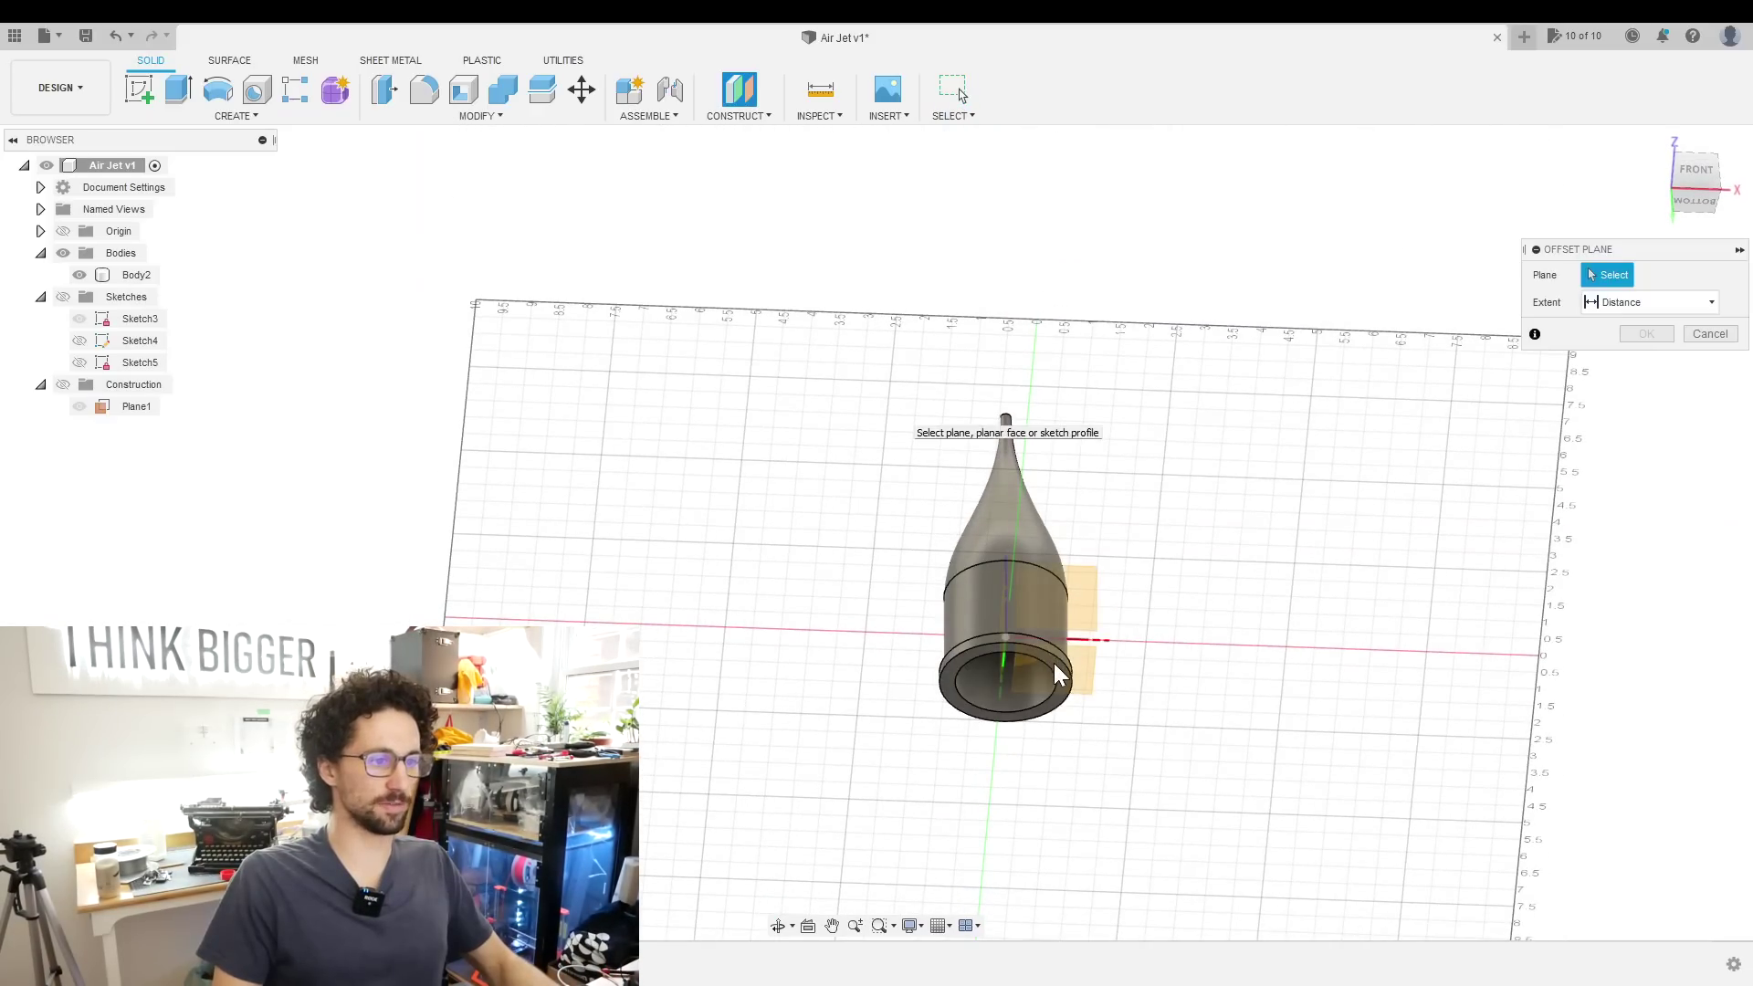
click(1109, 700)
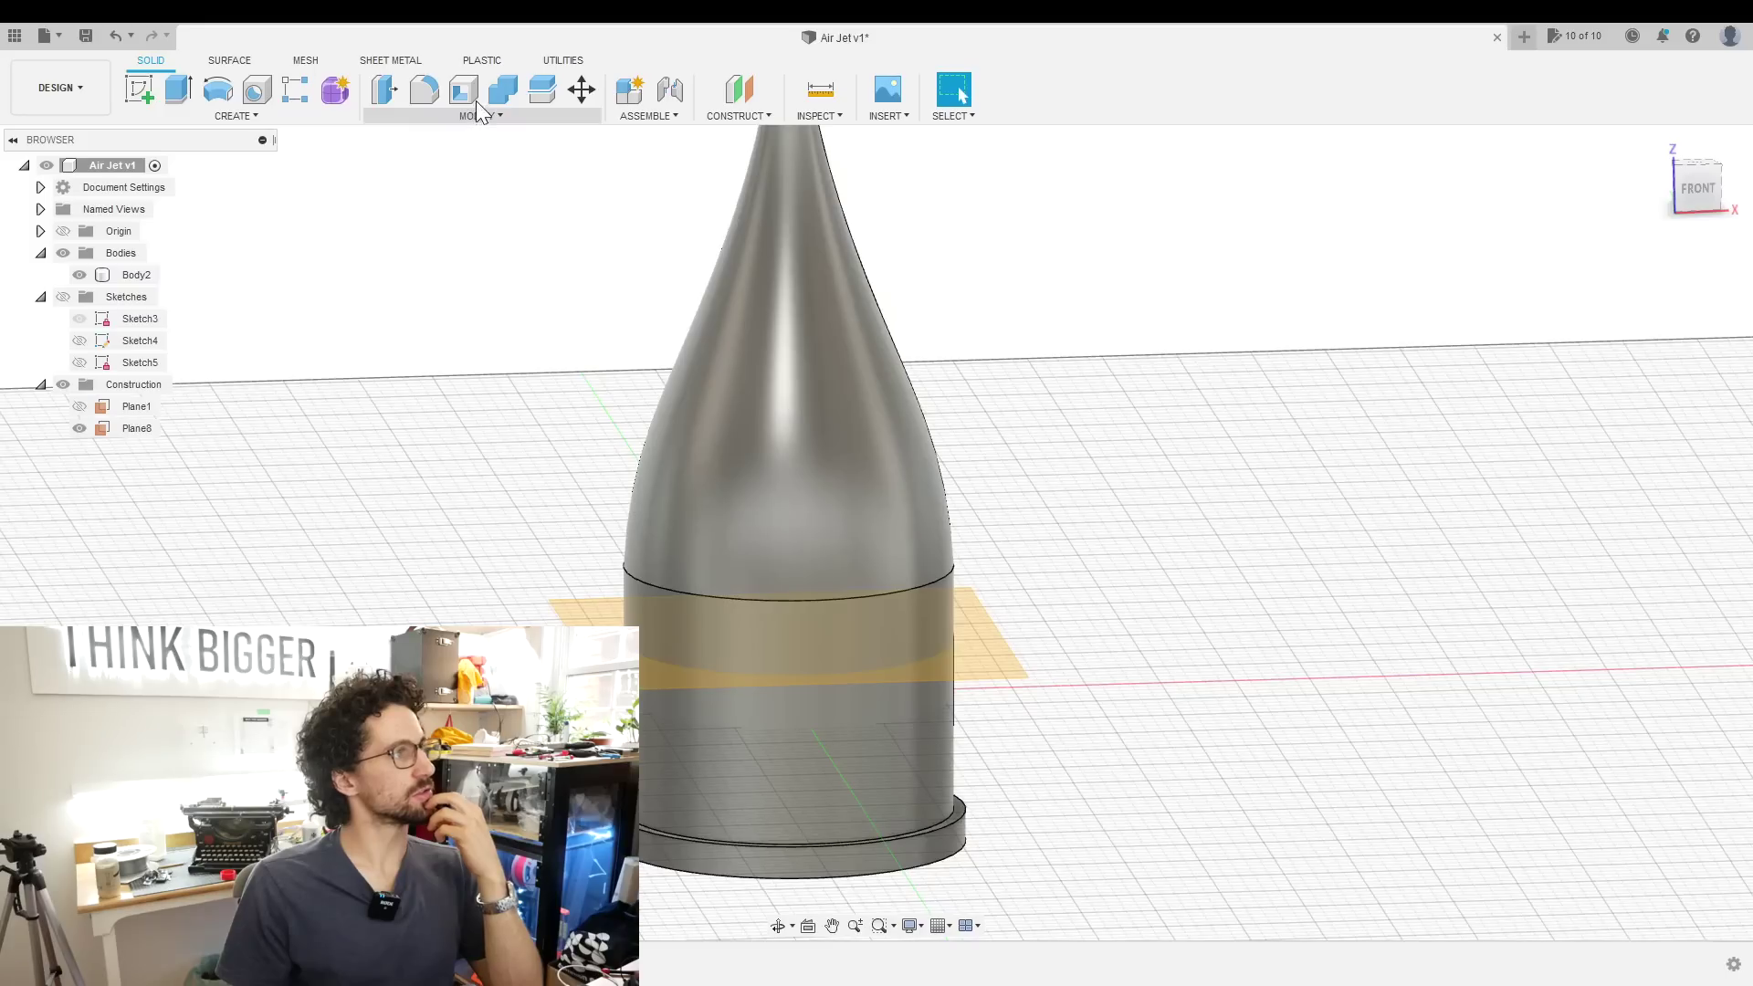
Split the nozzle body (Body2) using Plane8 as the splitting tool
click(542, 88)
click(739, 391)
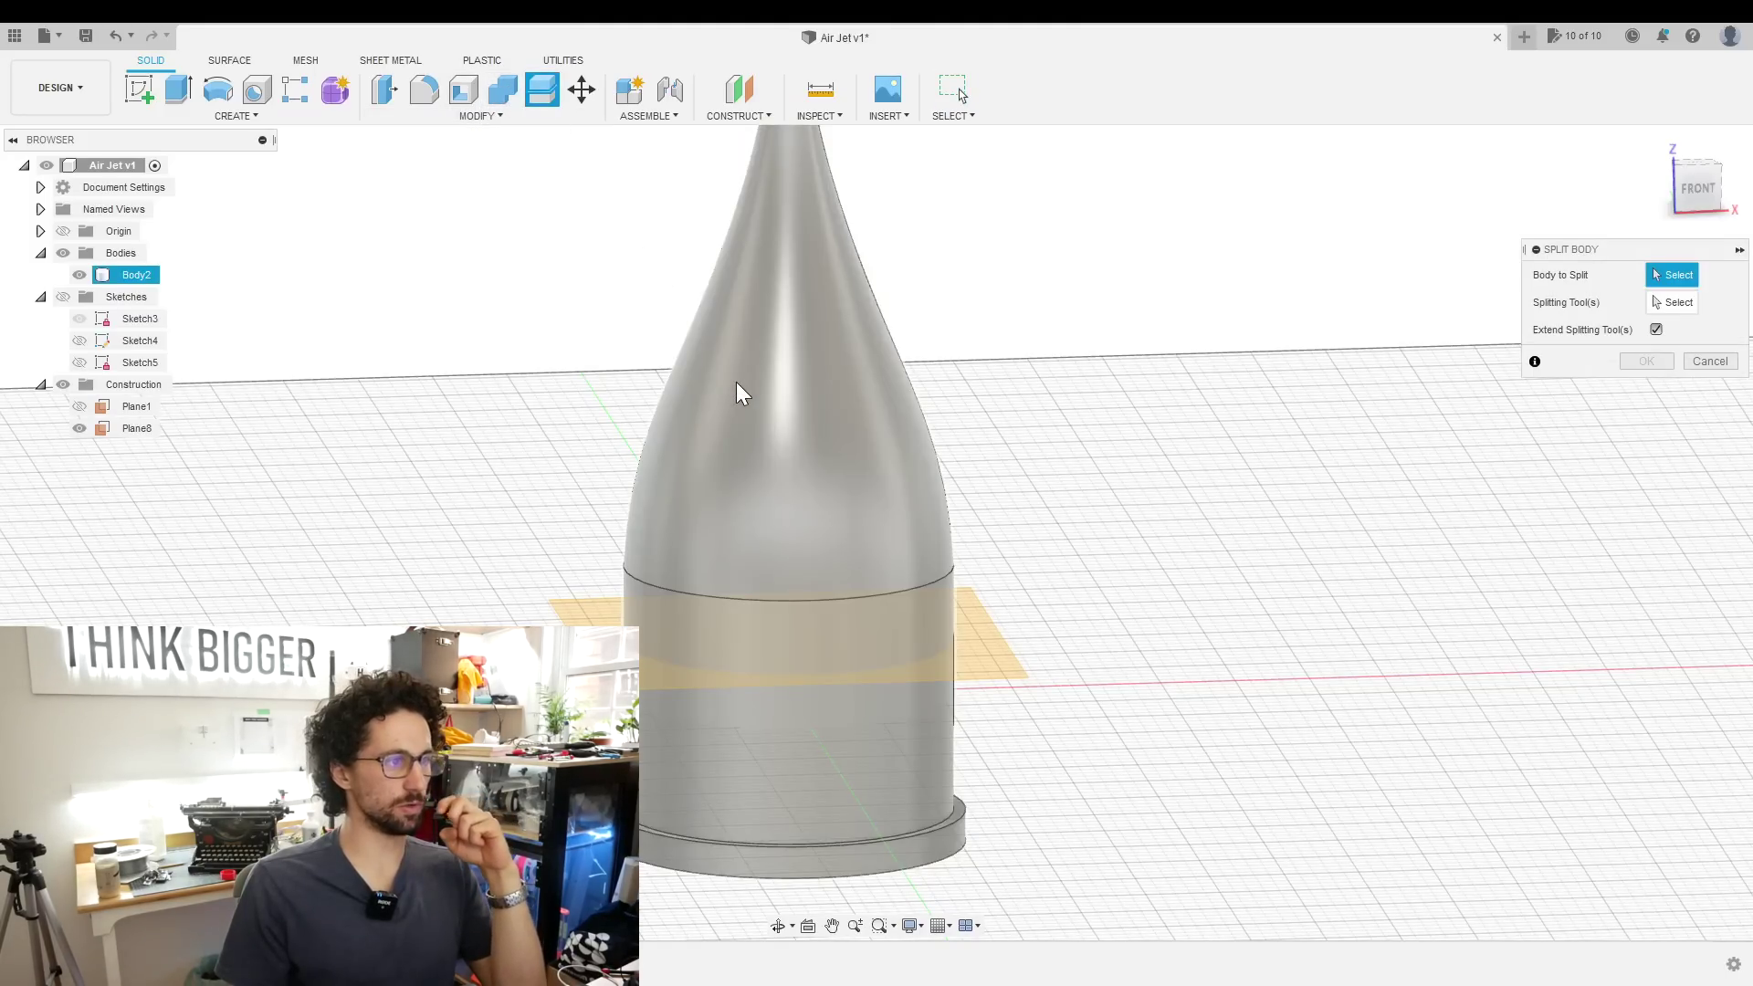
click(1009, 668)
Finish the split, then sketch on the ring's top face and offset its outer circle by -WallThickness/2
click(1646, 333)
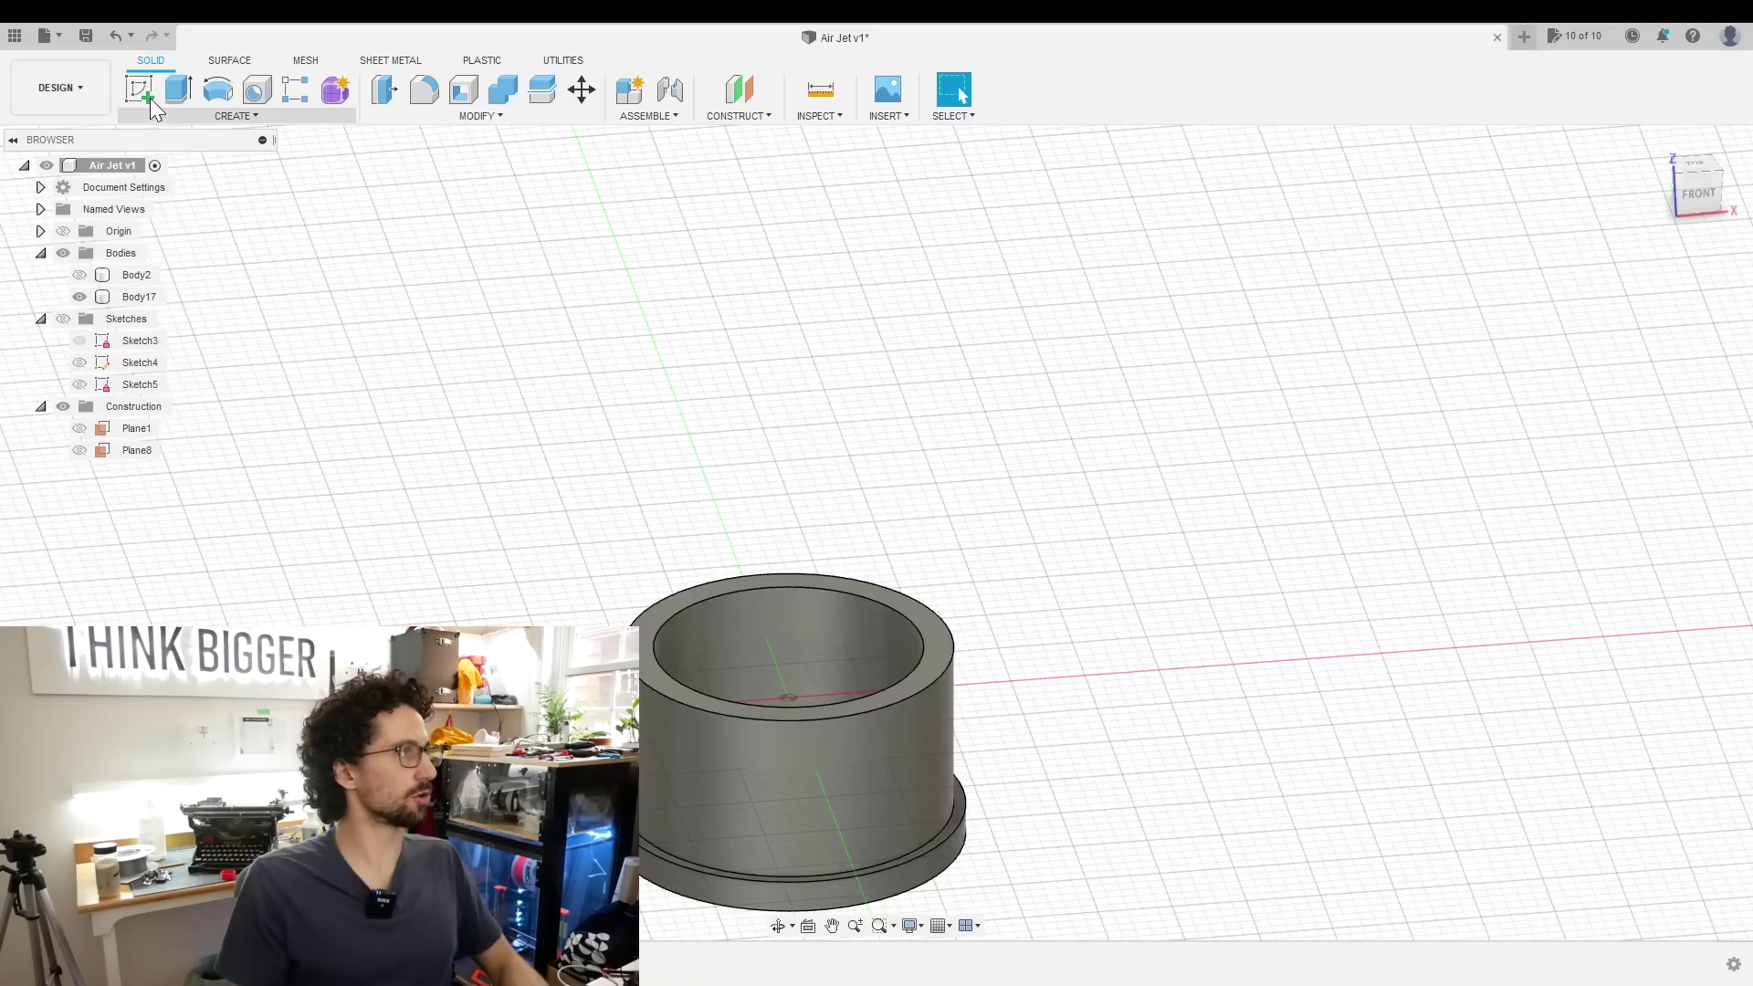
click(659, 673)
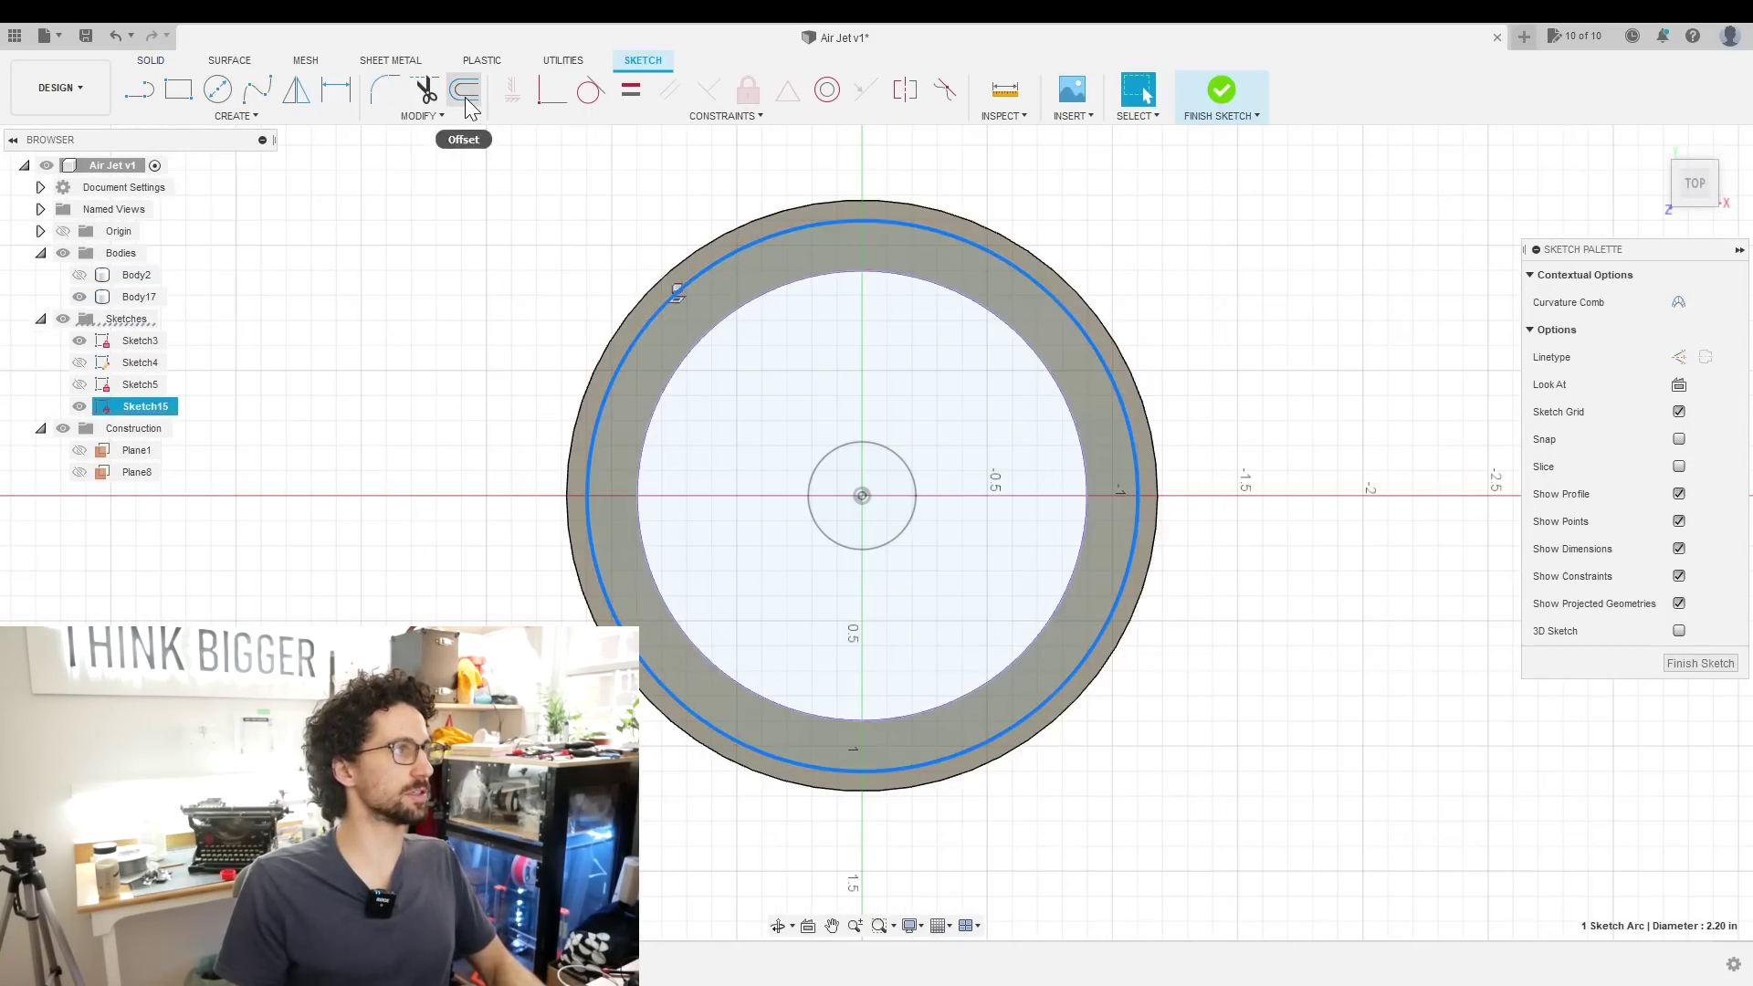
click(463, 89)
text(-WallThickness/2)
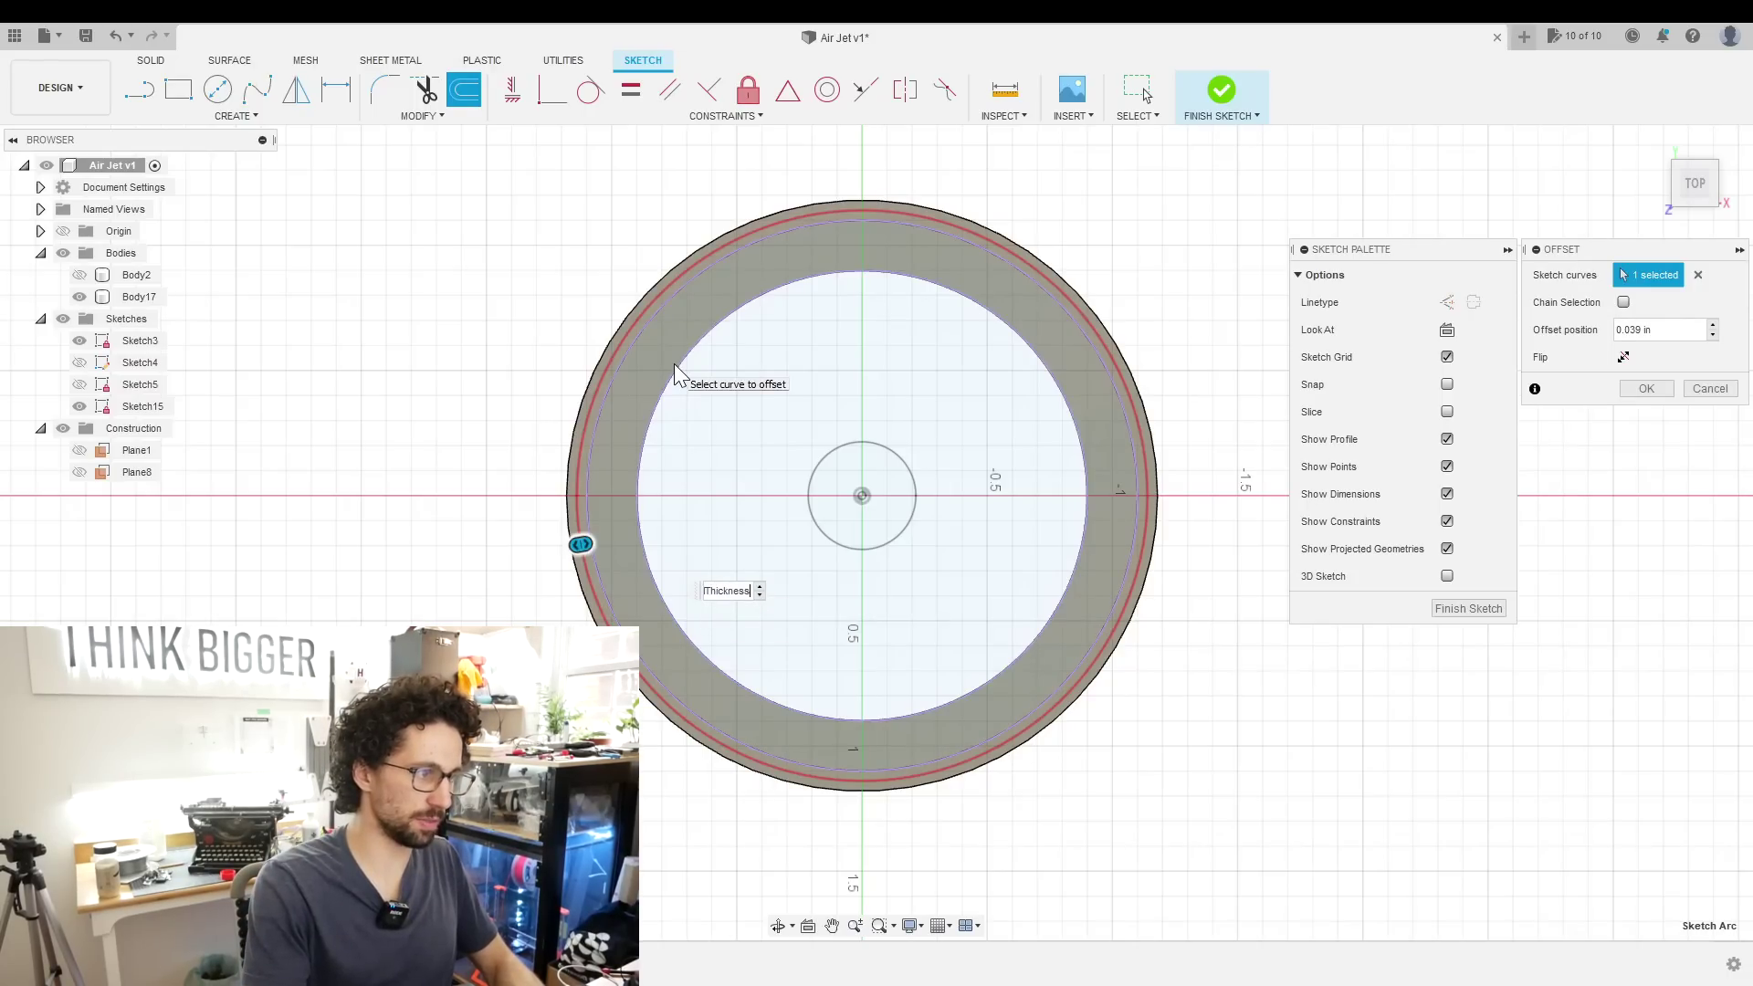
key(Return)
Extrude the thin ring profile as a new body ThreadLength high
key(e)
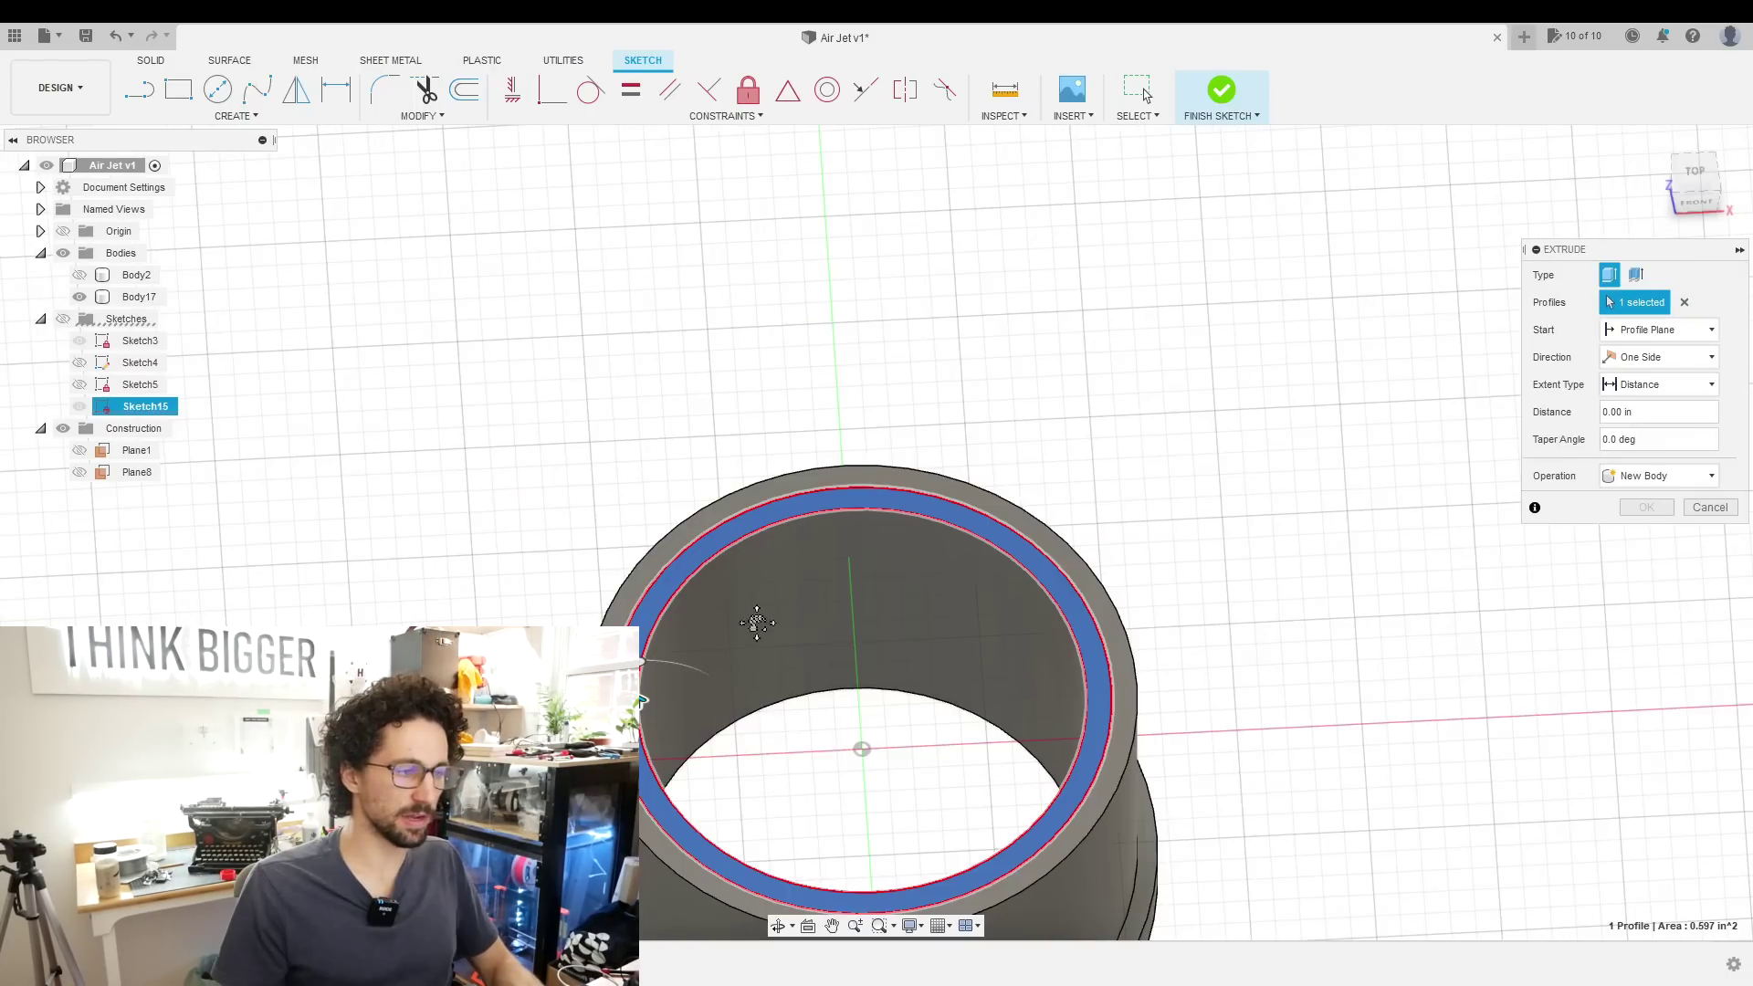
text(ThreadLength)
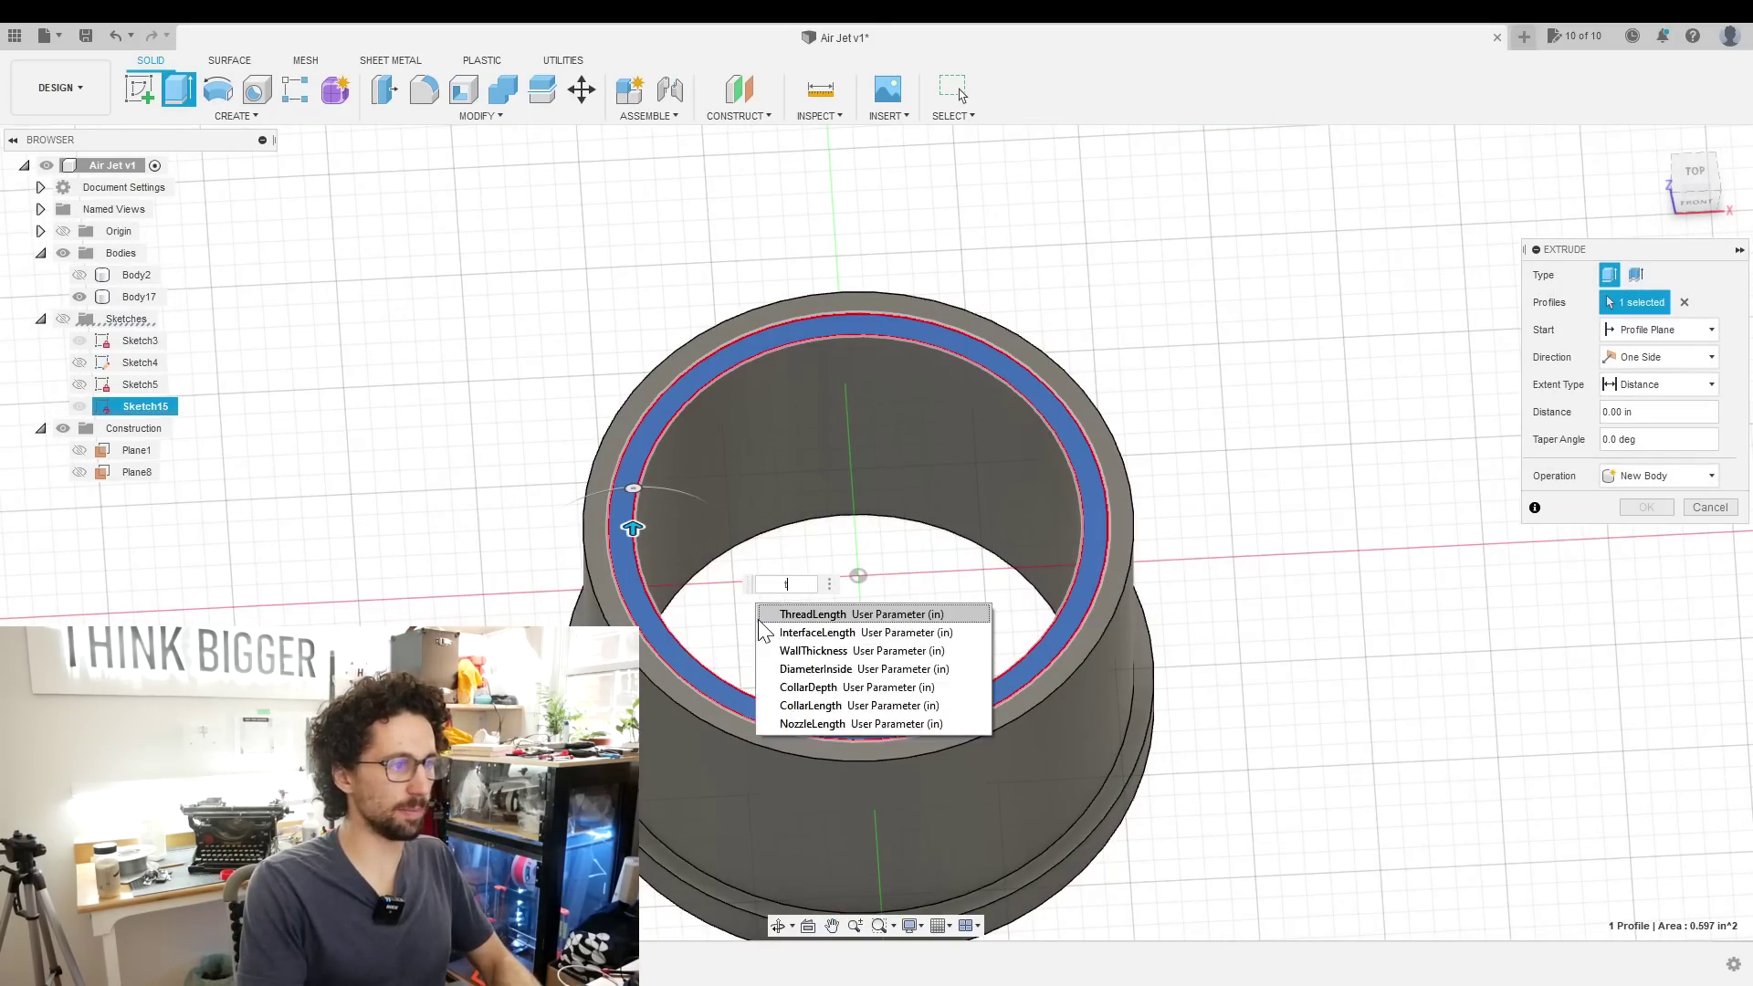
key(Return)
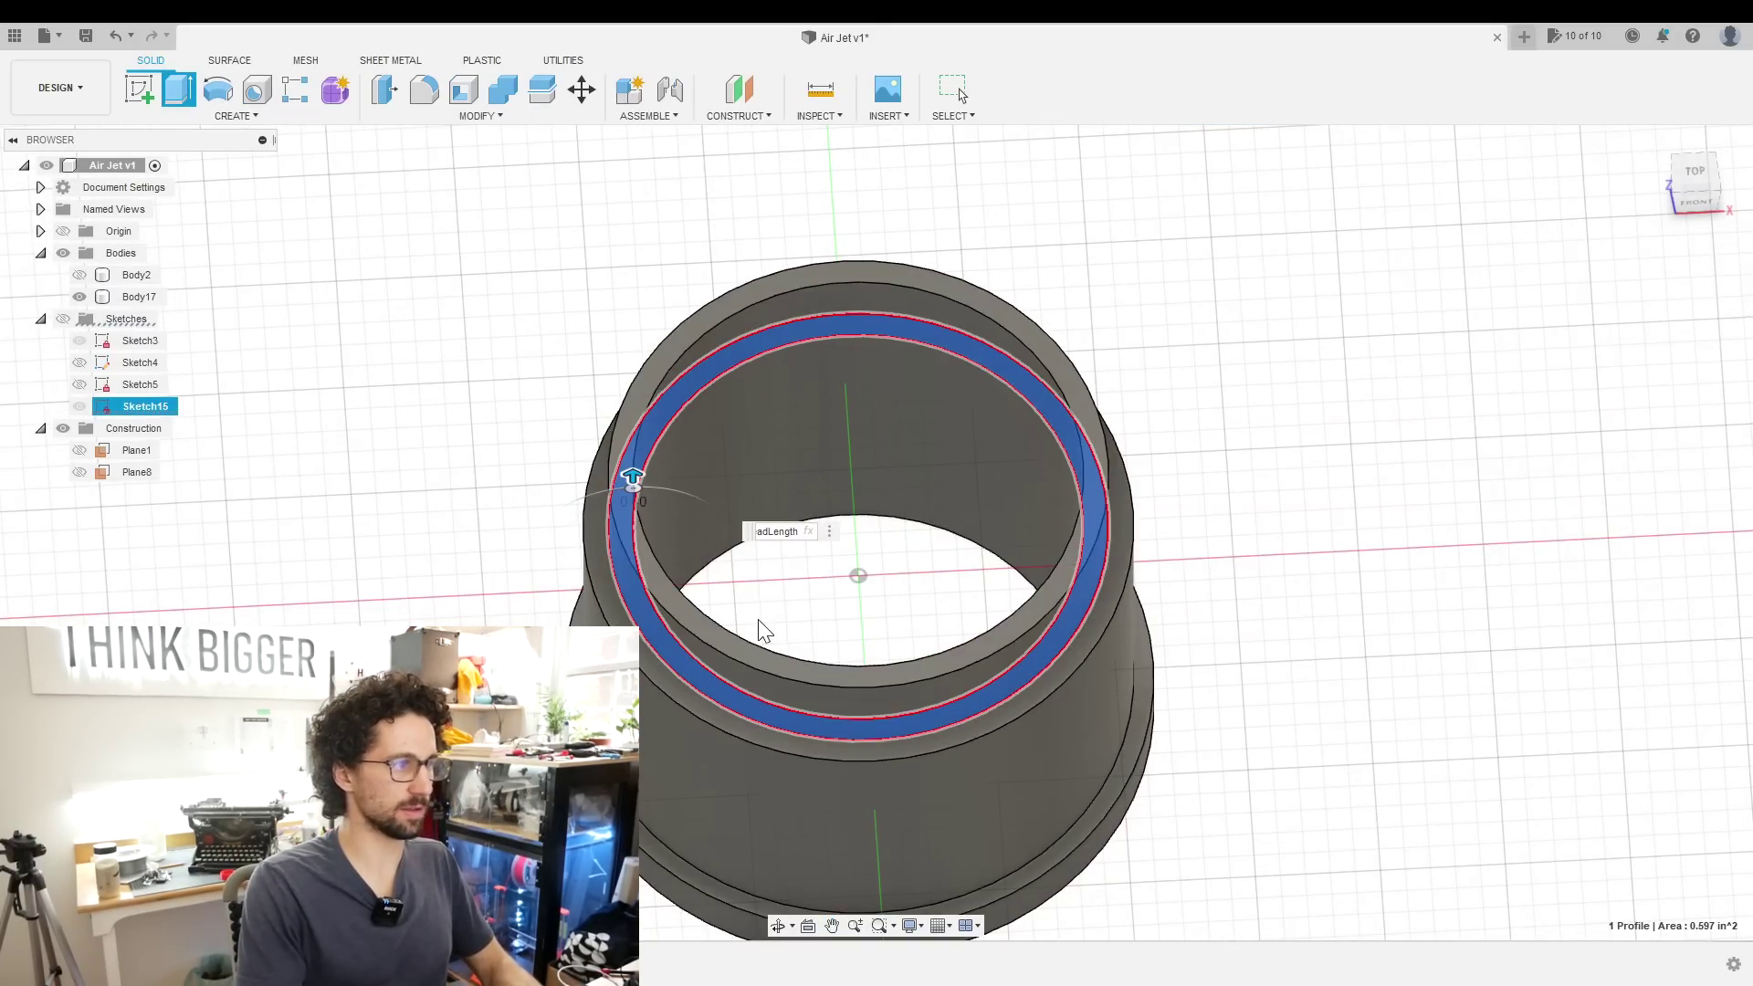
scroll(838, 644, down, 2)
shift+middle_drag(1178, 649, 995, 502)
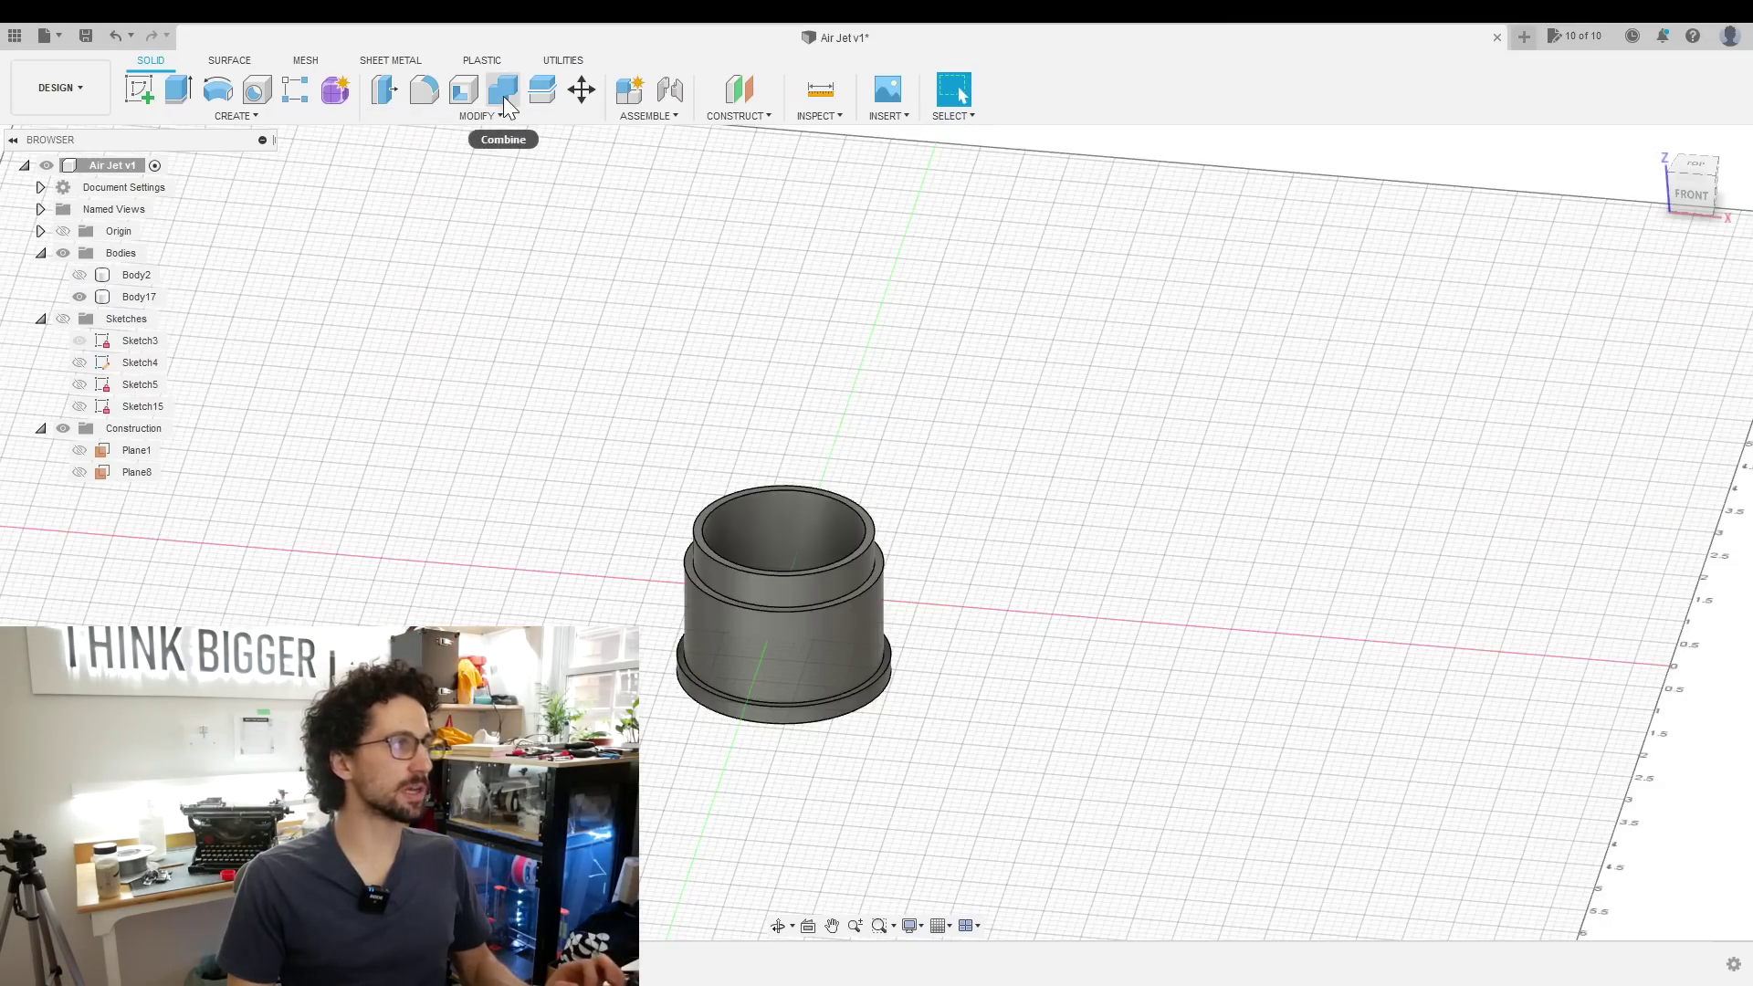
Combine-cut the ring body (Body17) from the teardrop body (Body2), keeping the ring as a tool
click(505, 94)
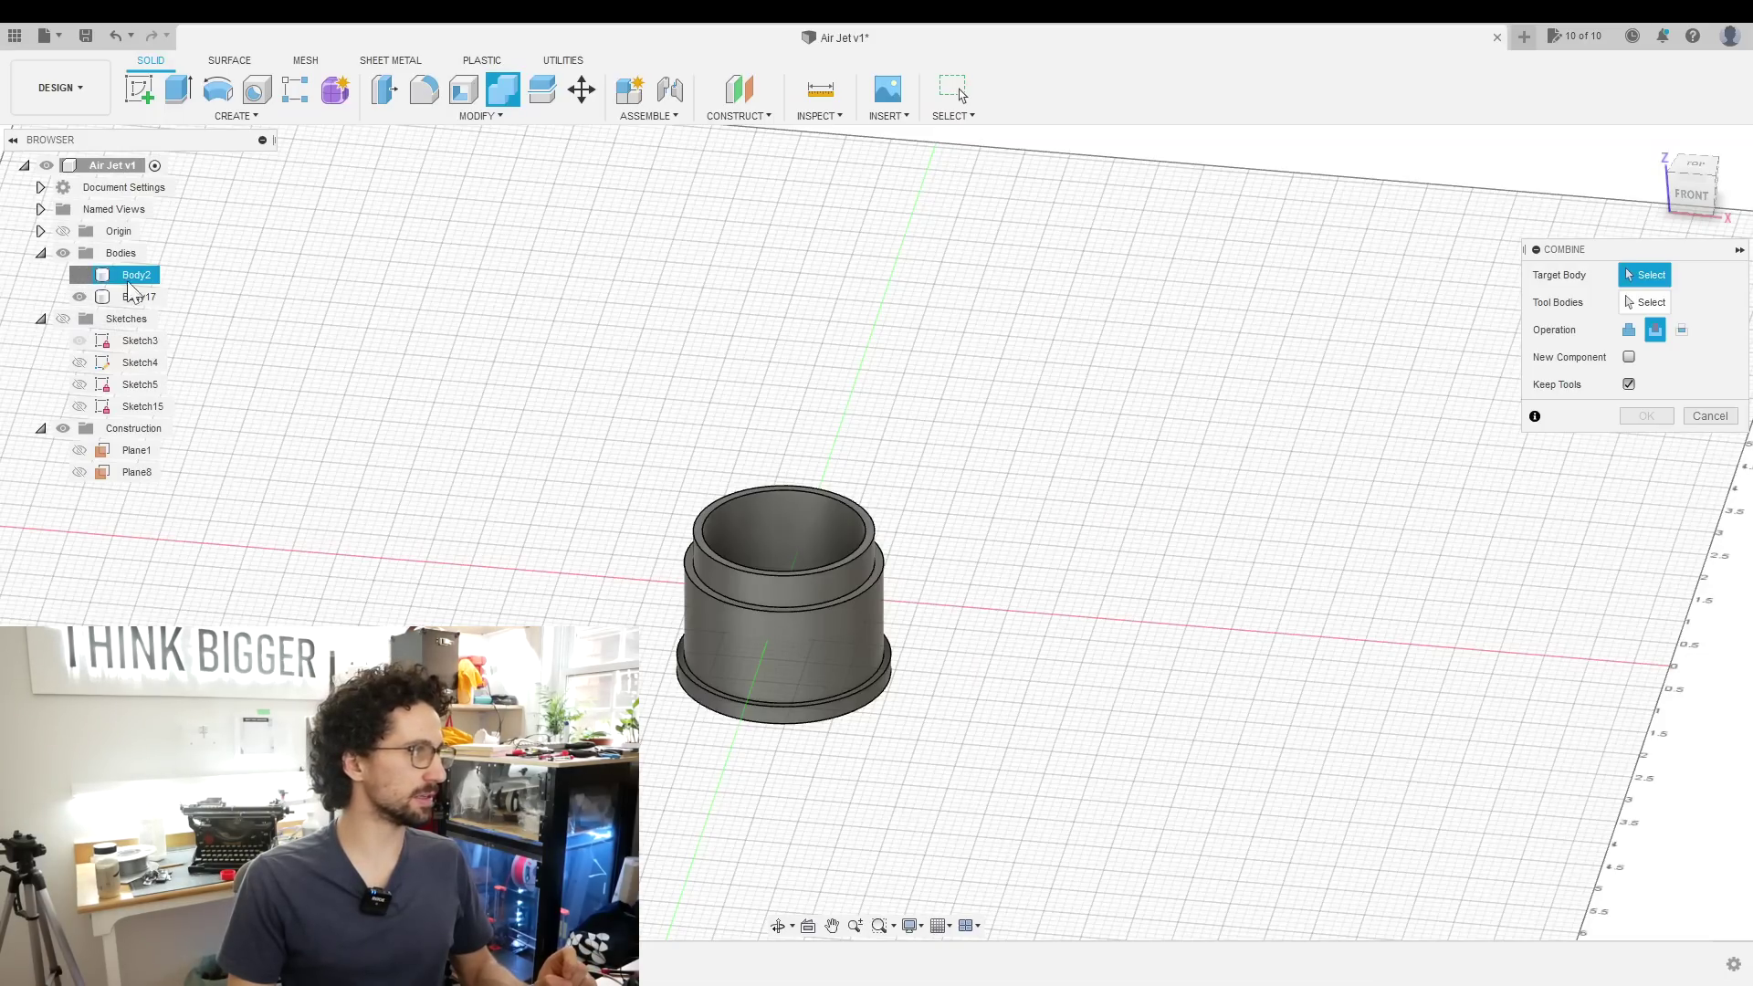
click(80, 275)
click(767, 383)
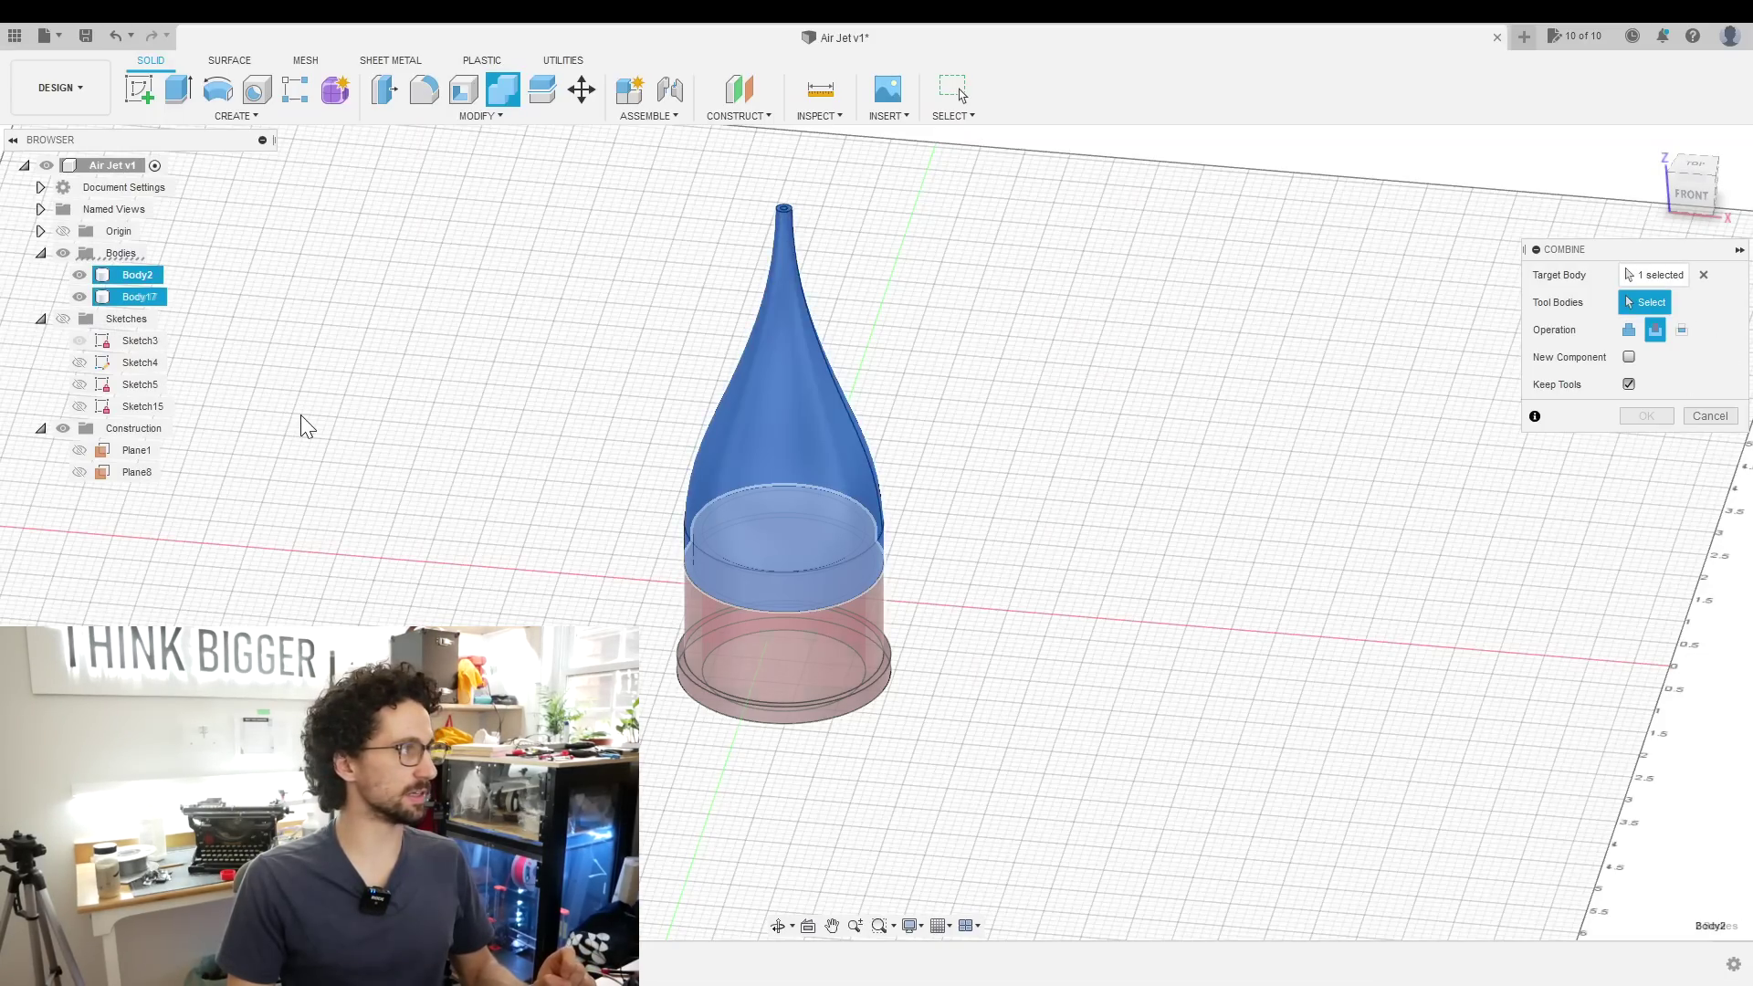
click(1646, 415)
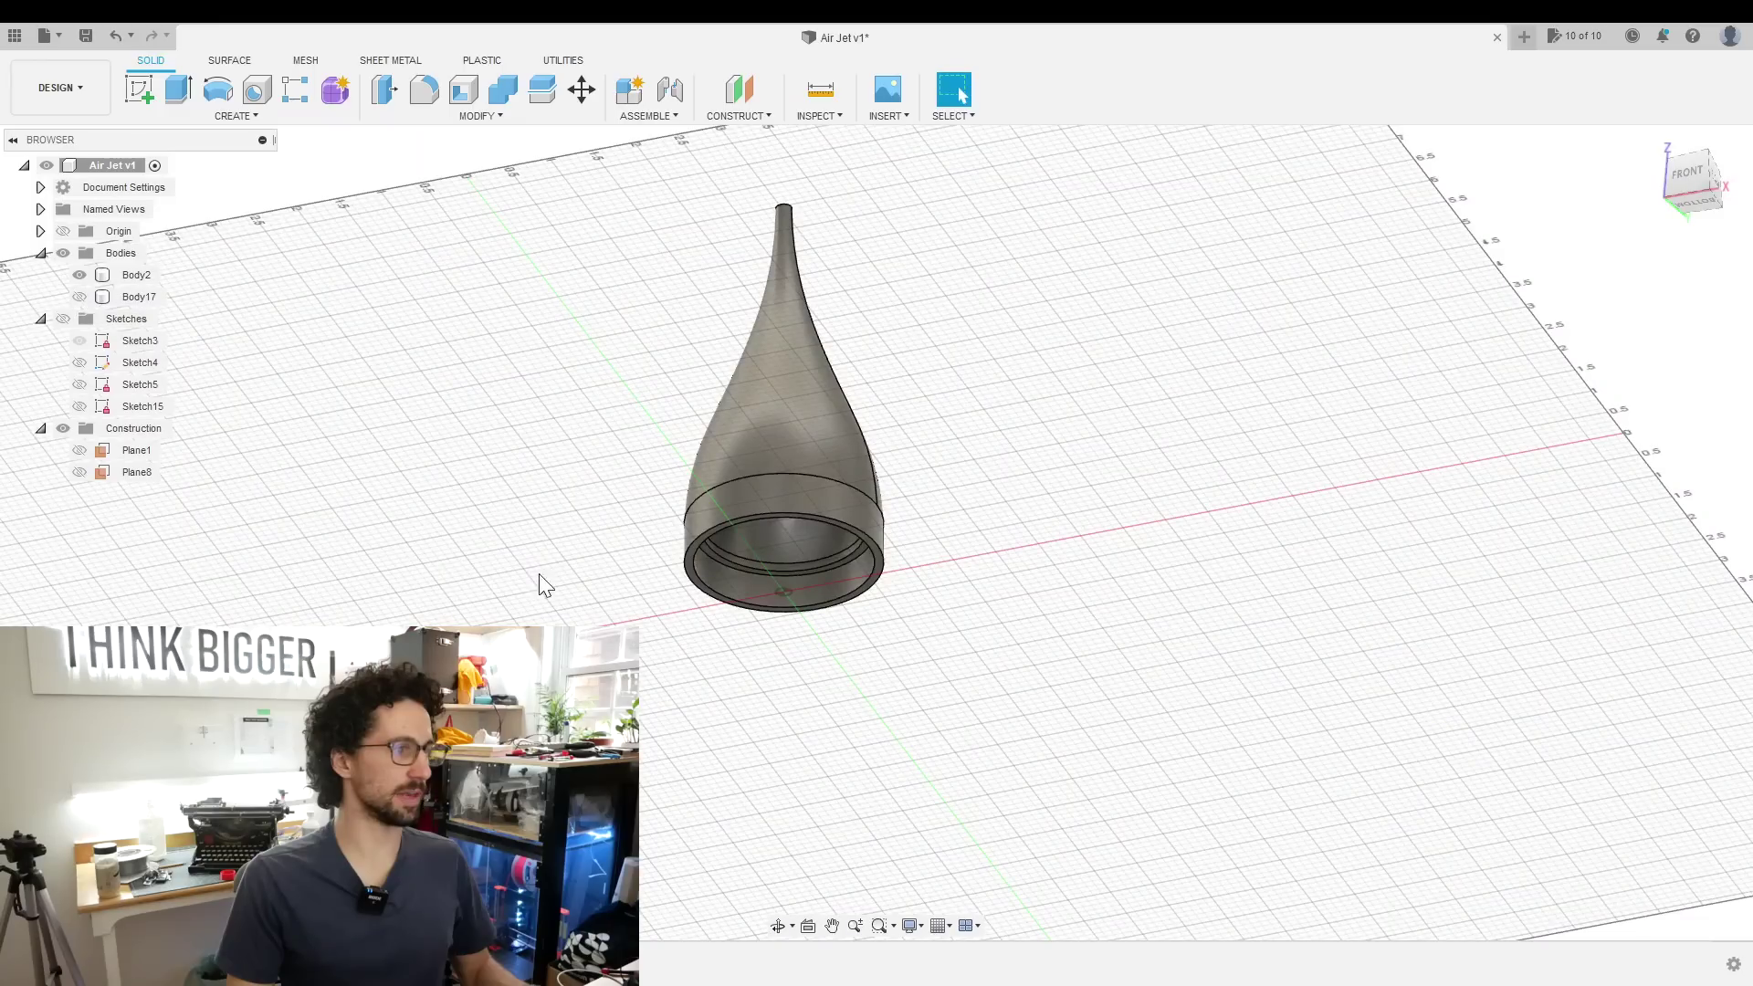
scroll(783, 637, up, 2)
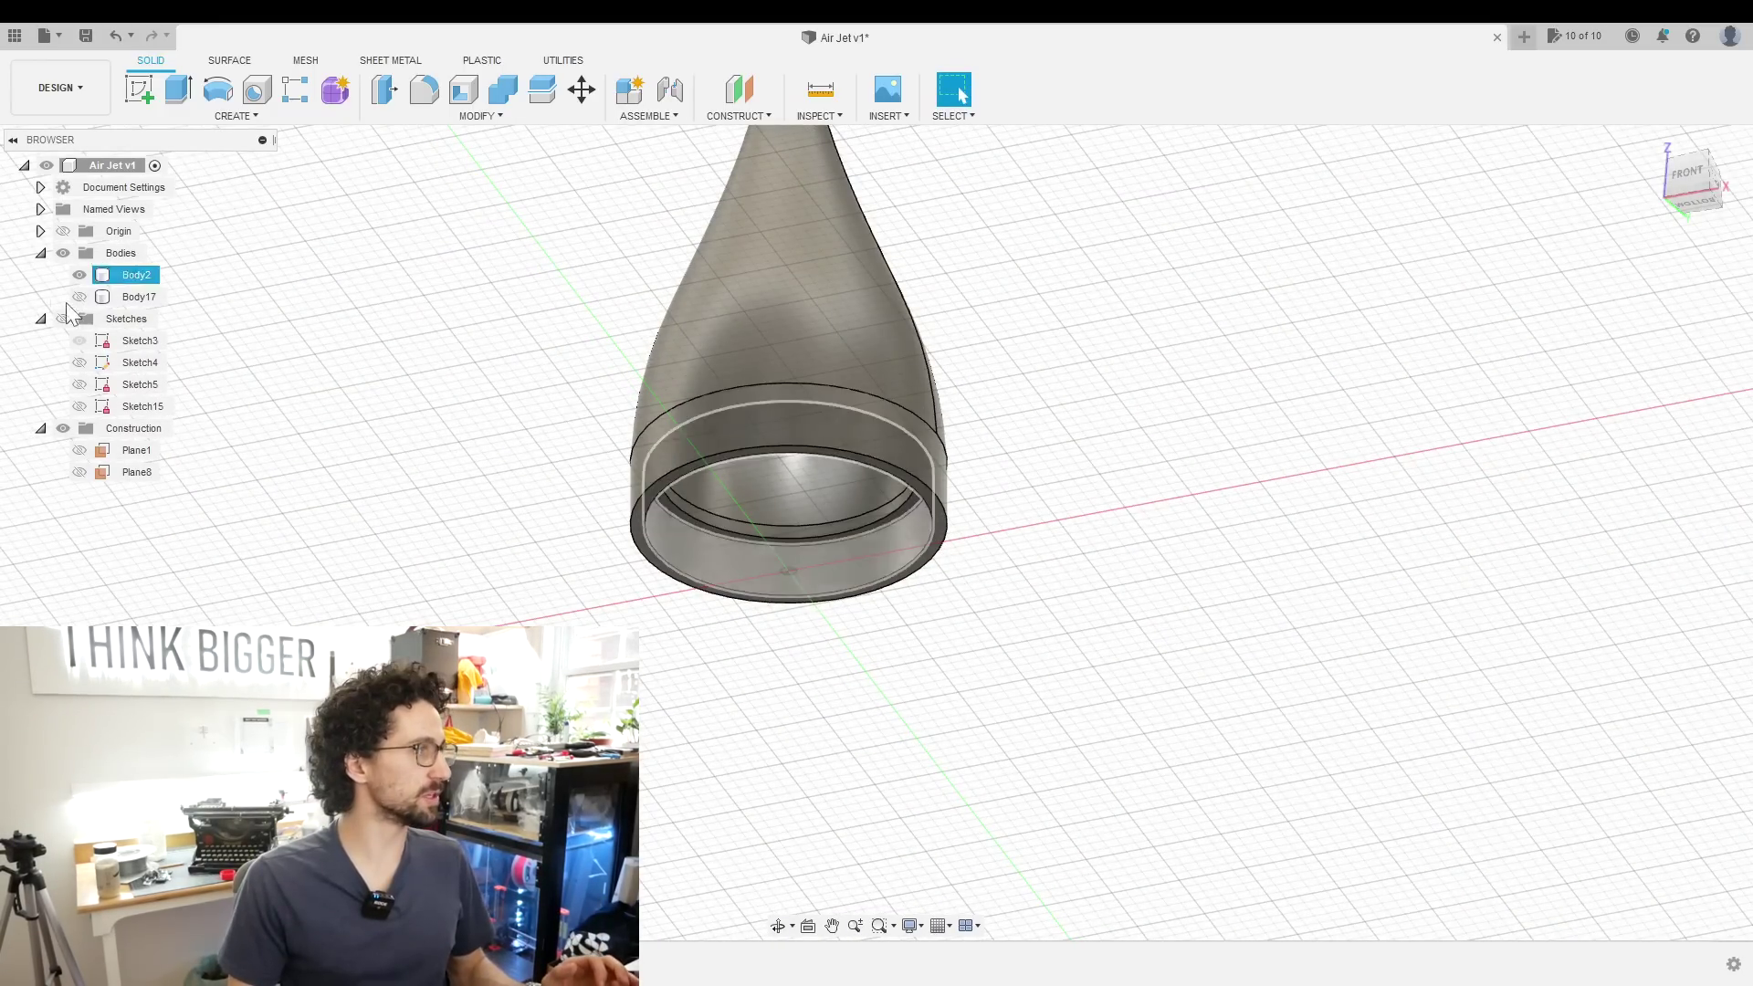
Hide the teardrop body and display the ring body on its own
click(80, 274)
click(79, 297)
click(107, 297)
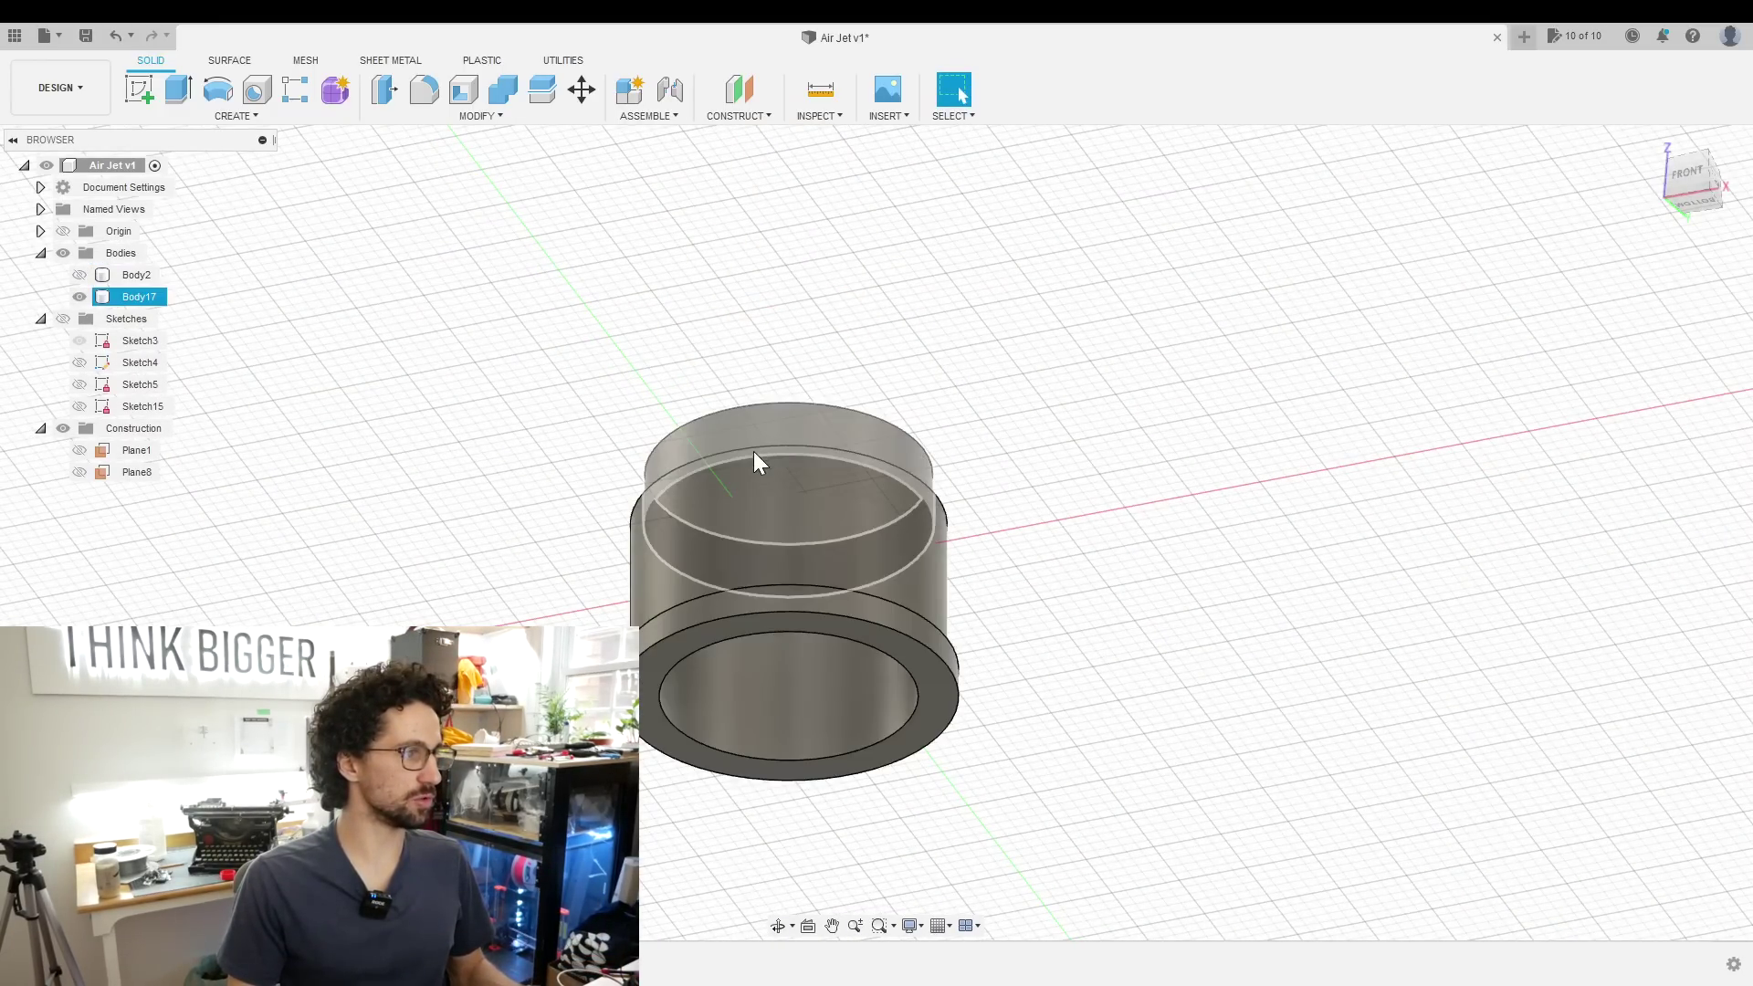
shift+middle_drag(548, 438, 719, 531)
scroll(726, 551, up, 3)
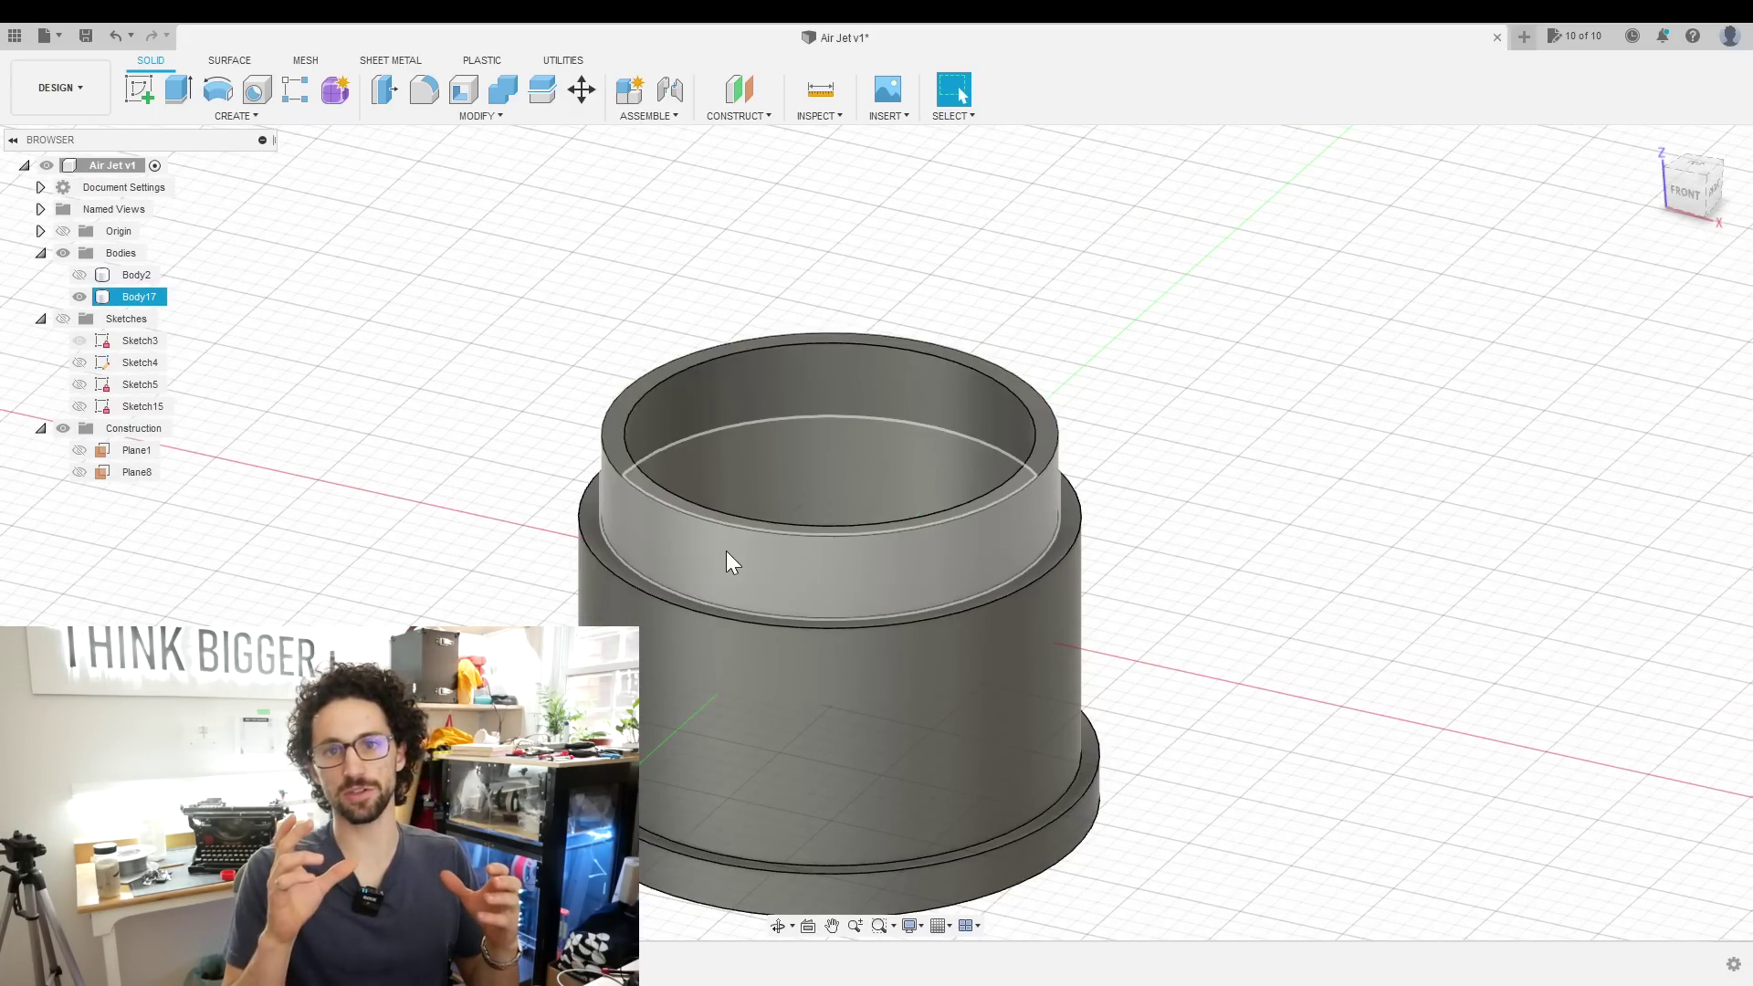
key(Escape)
Add a user parameter SleeveClearance with value 0.015 in
click(469, 118)
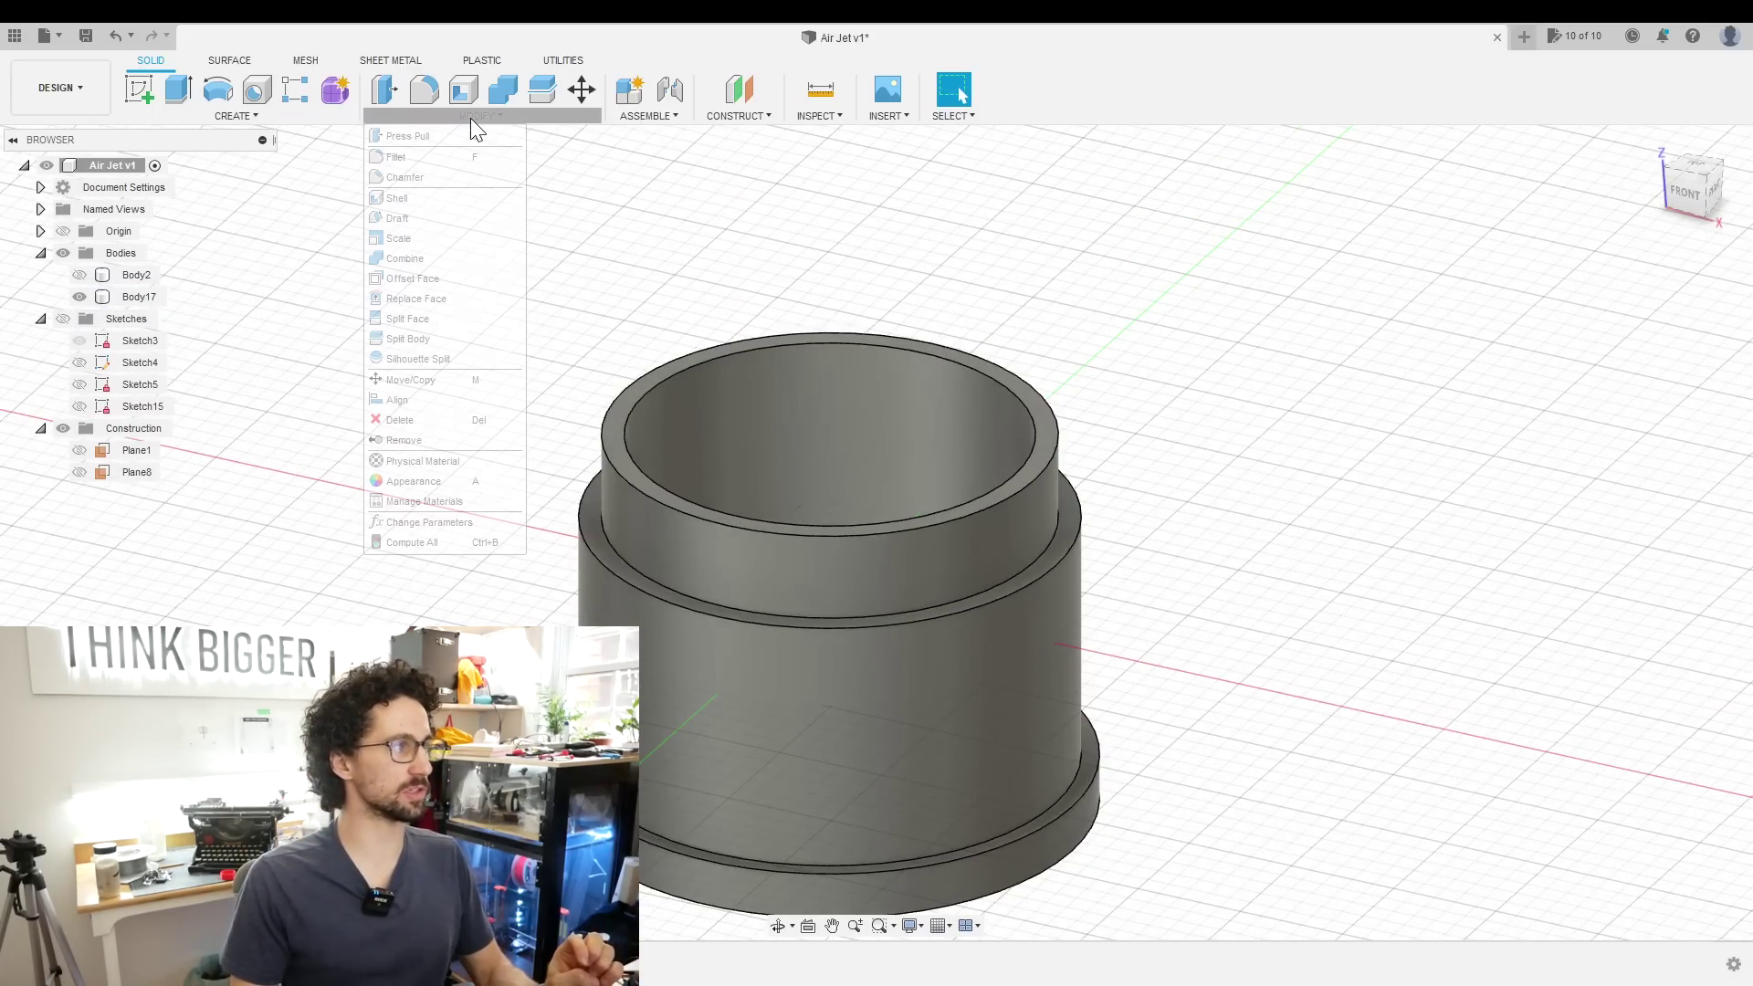
click(421, 519)
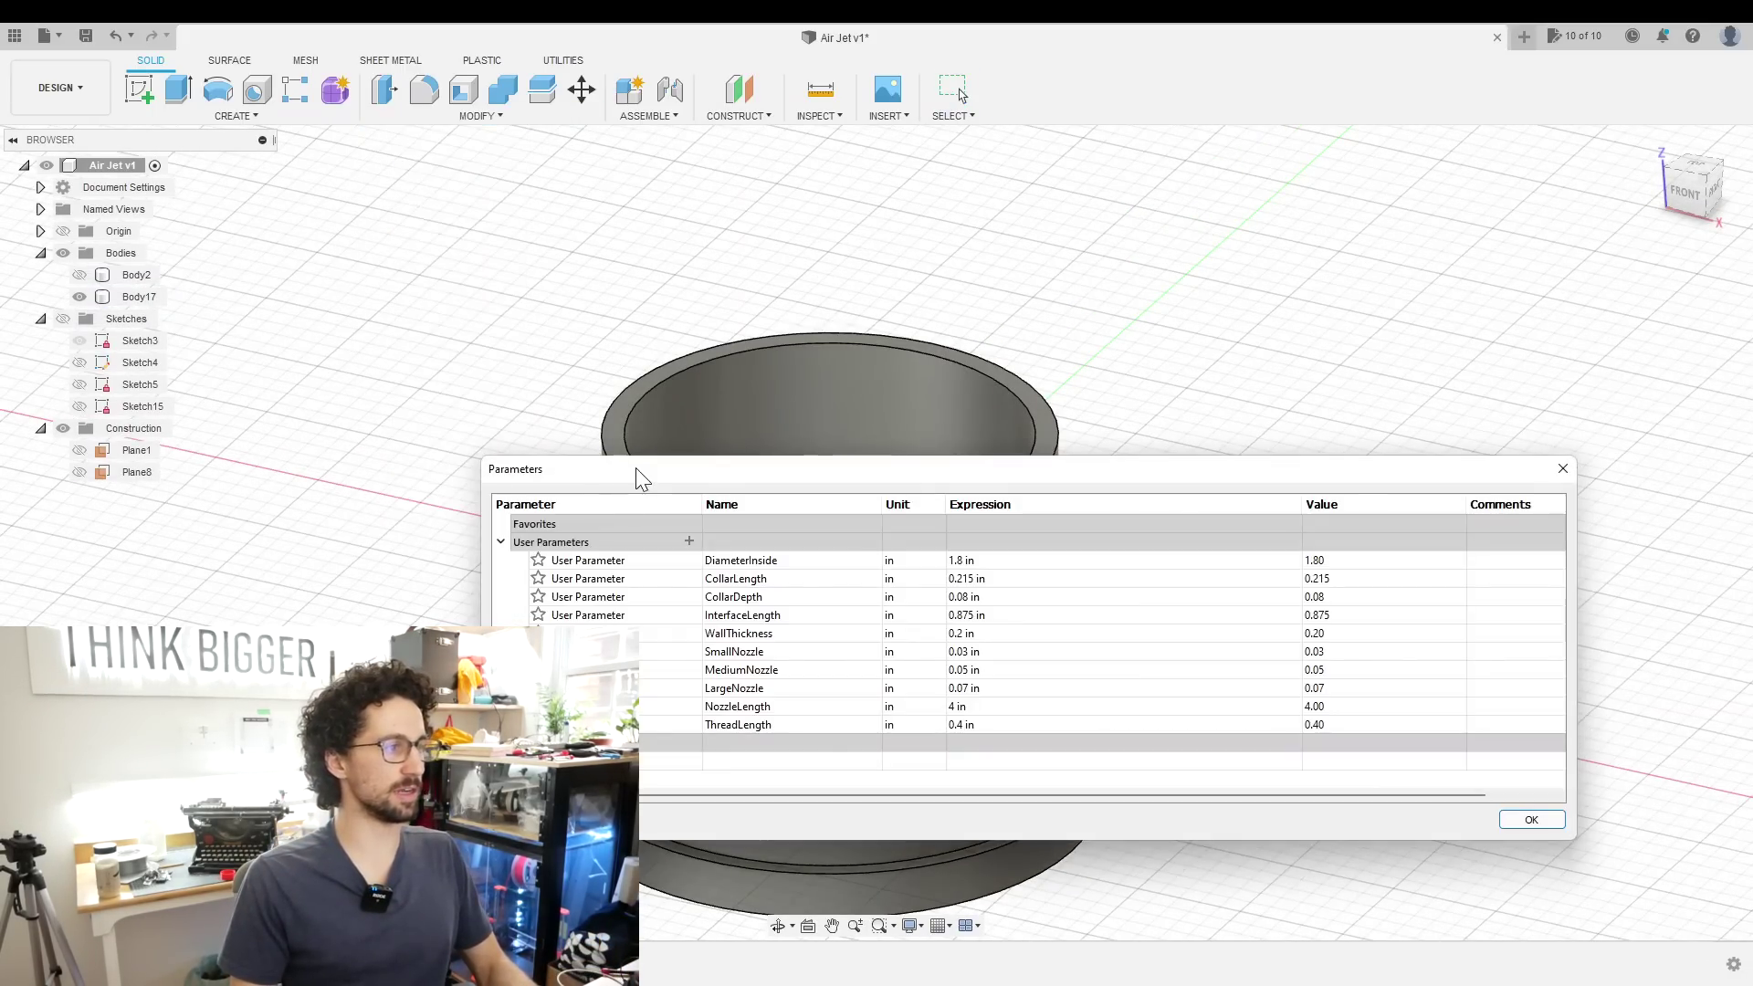
click(581, 443)
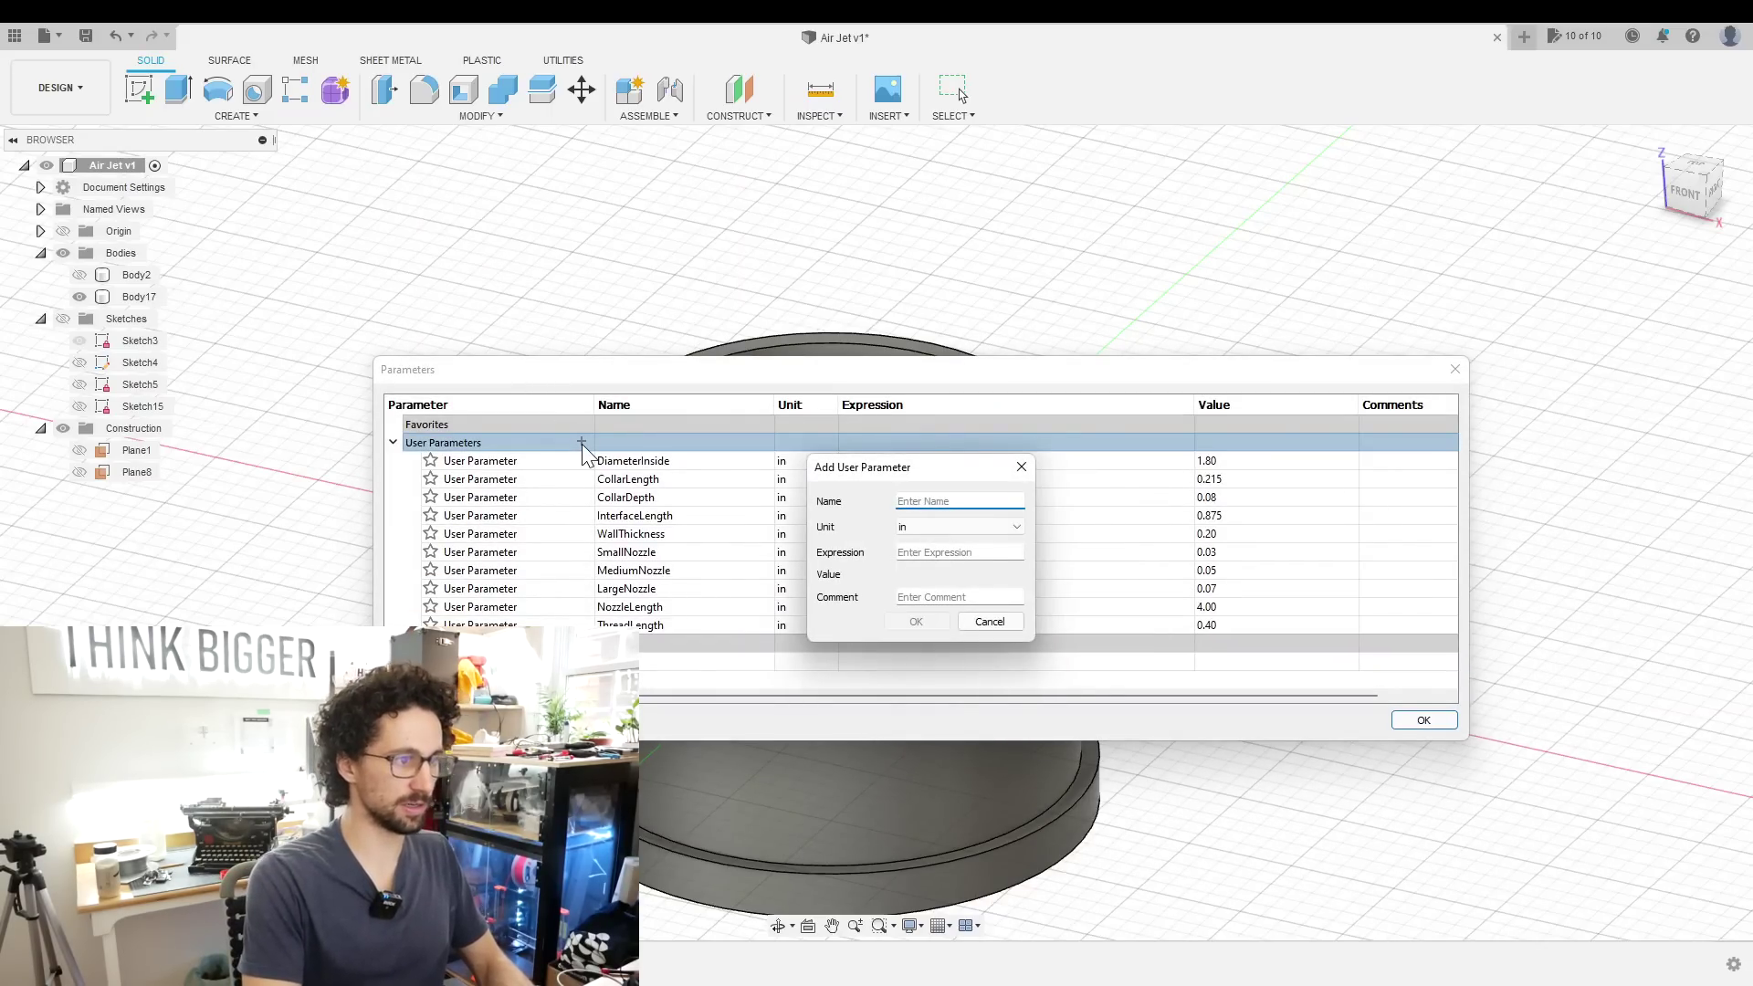
text(SleeveClearan)
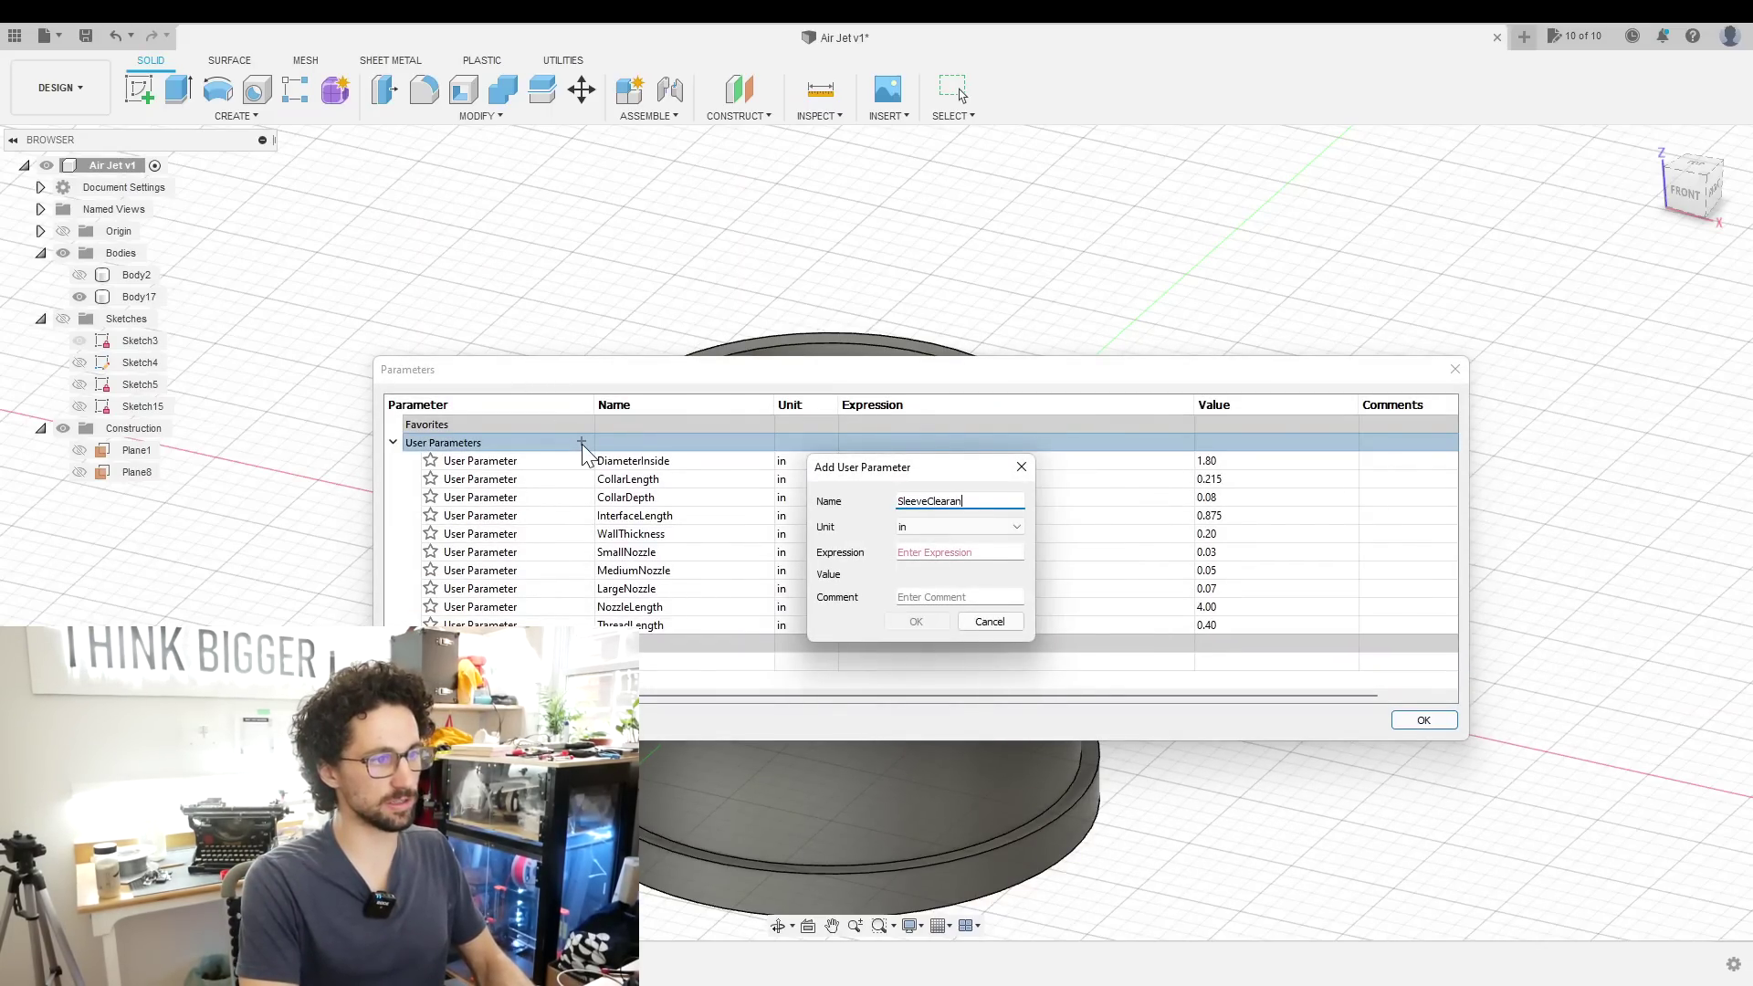
text(ce)
key(Tab)
text(0.015)
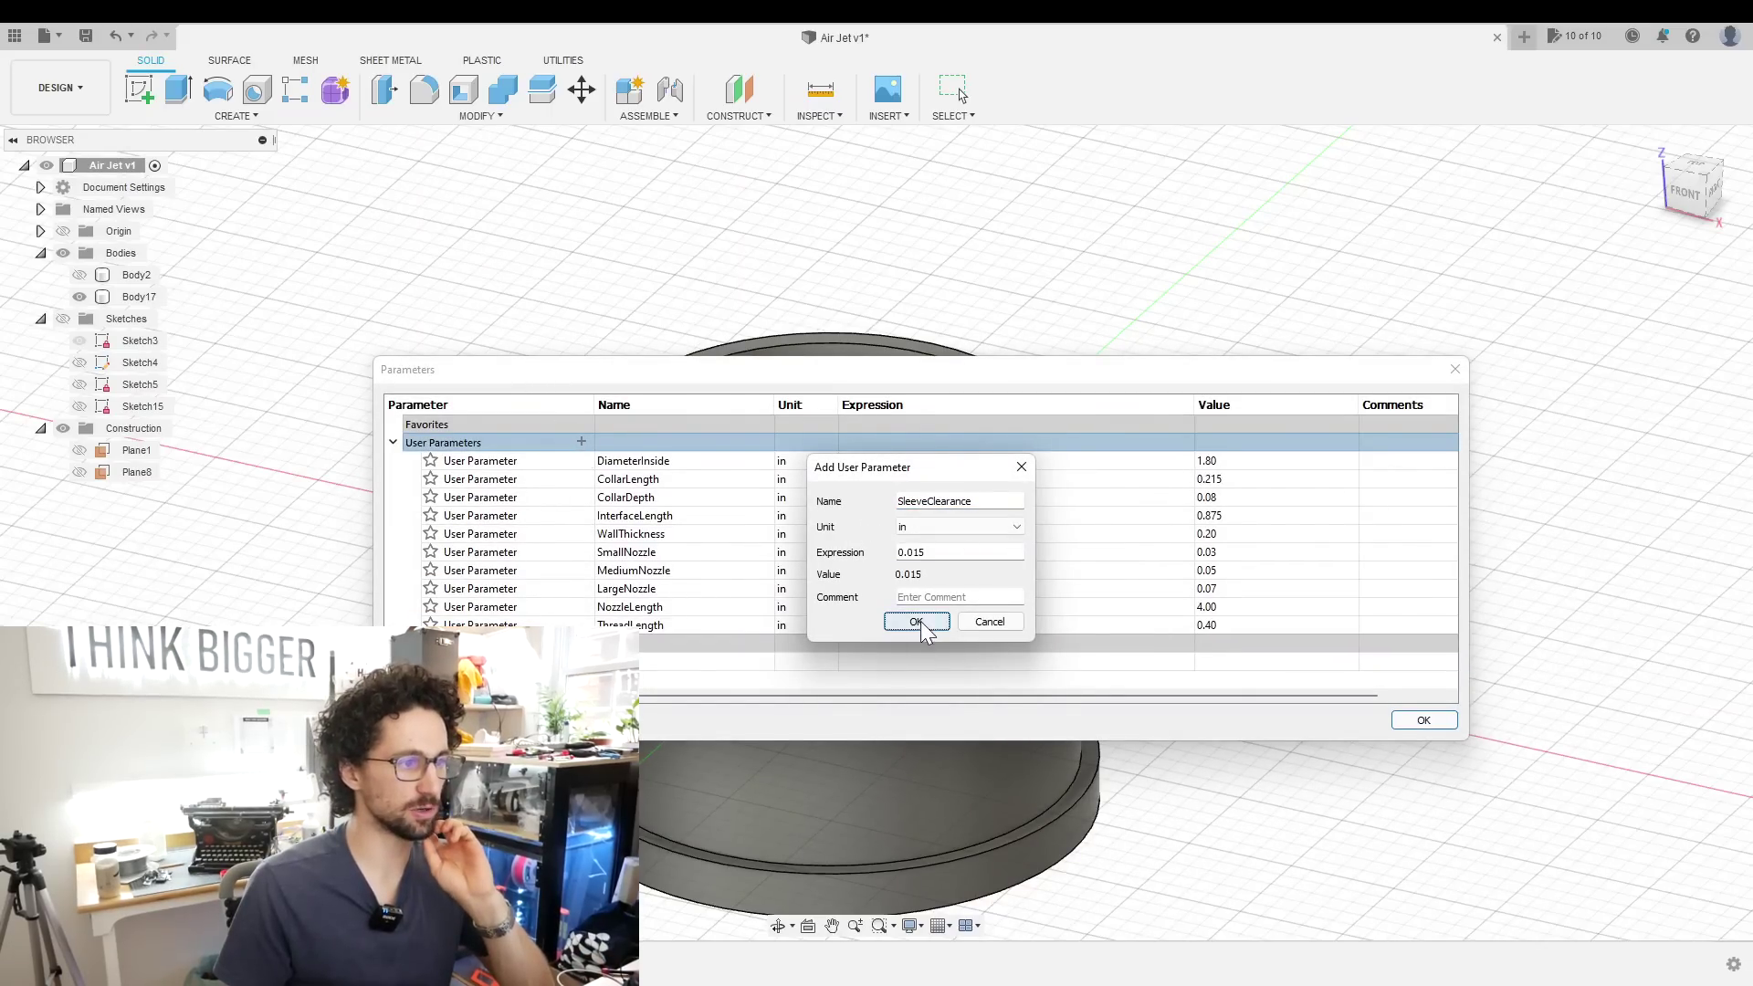
click(916, 621)
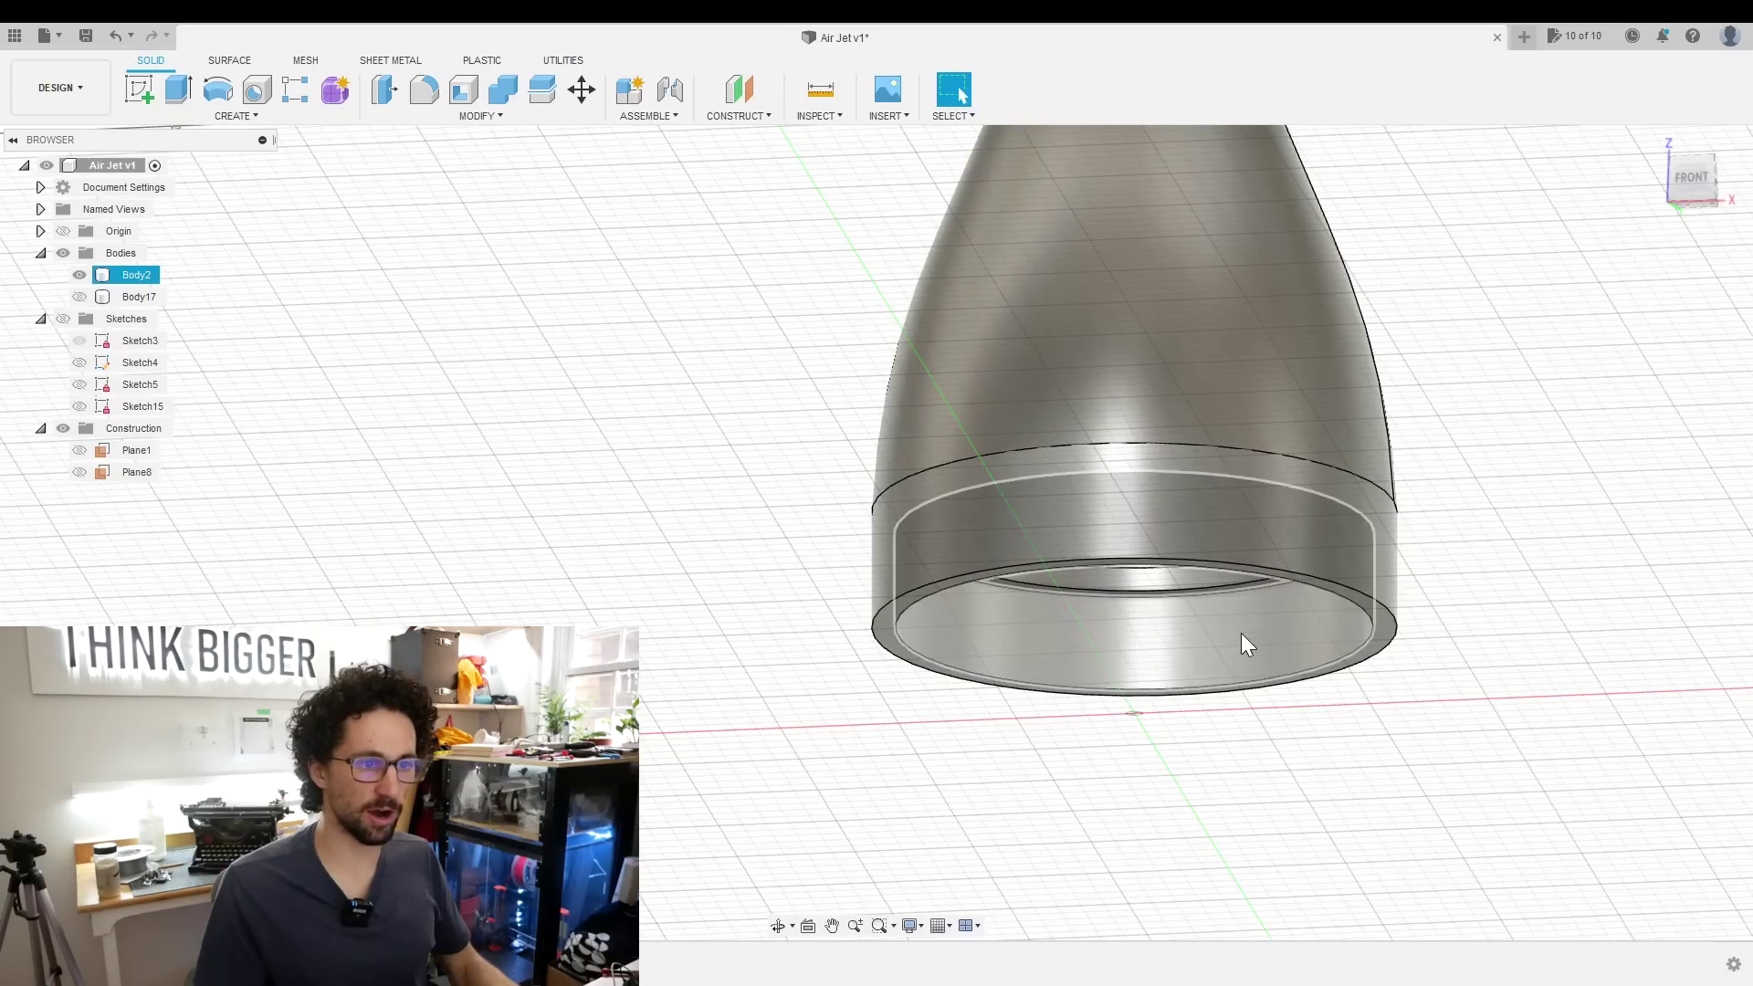
Offset the nozzle's inner sleeve face by -SleeveClearance
click(1240, 633)
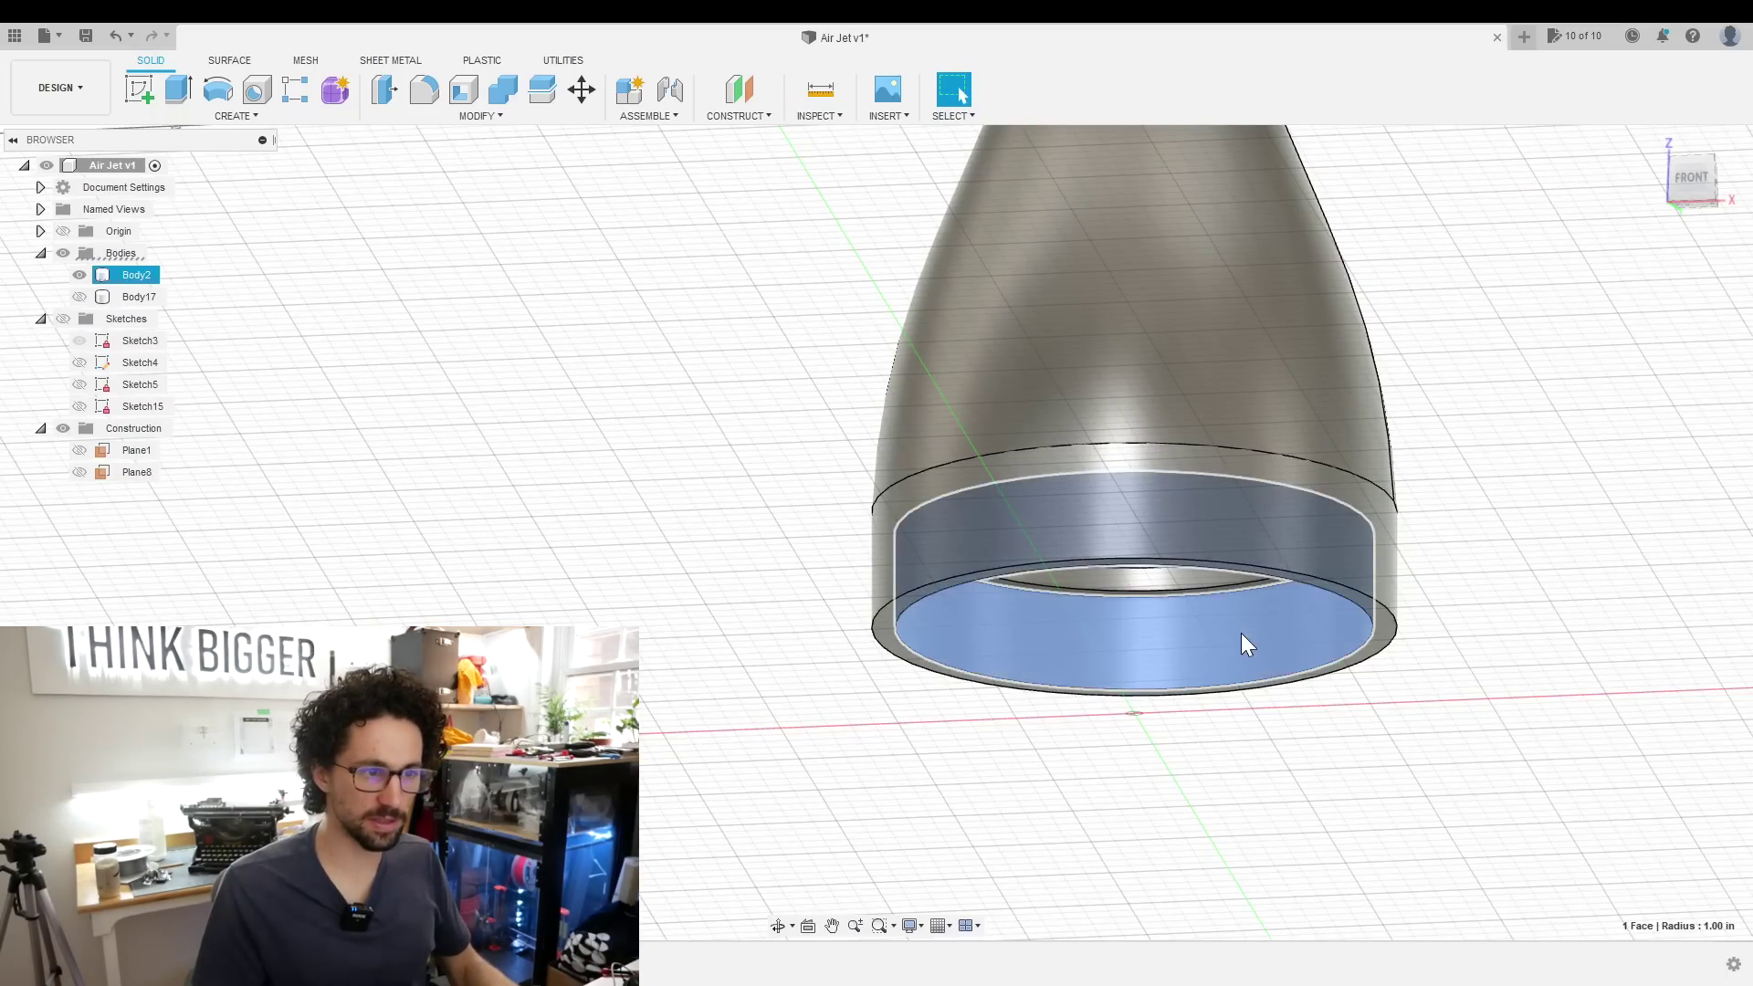
right_click(1240, 633)
click(1314, 604)
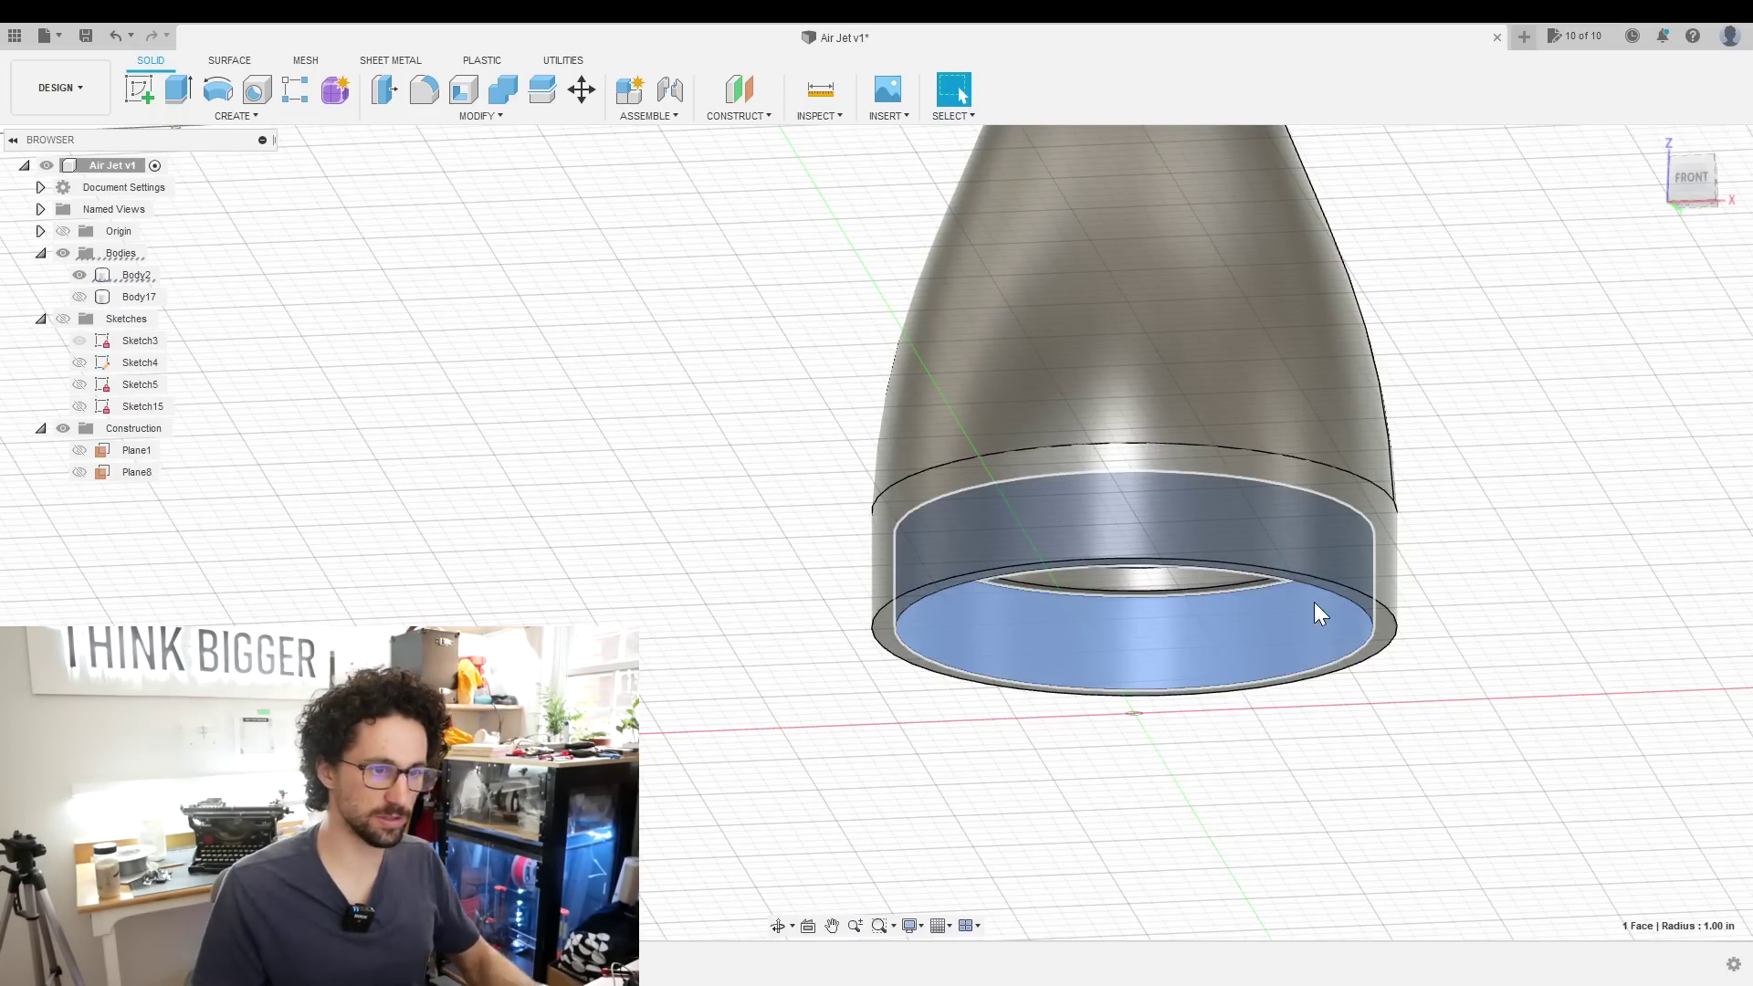
key(Return)
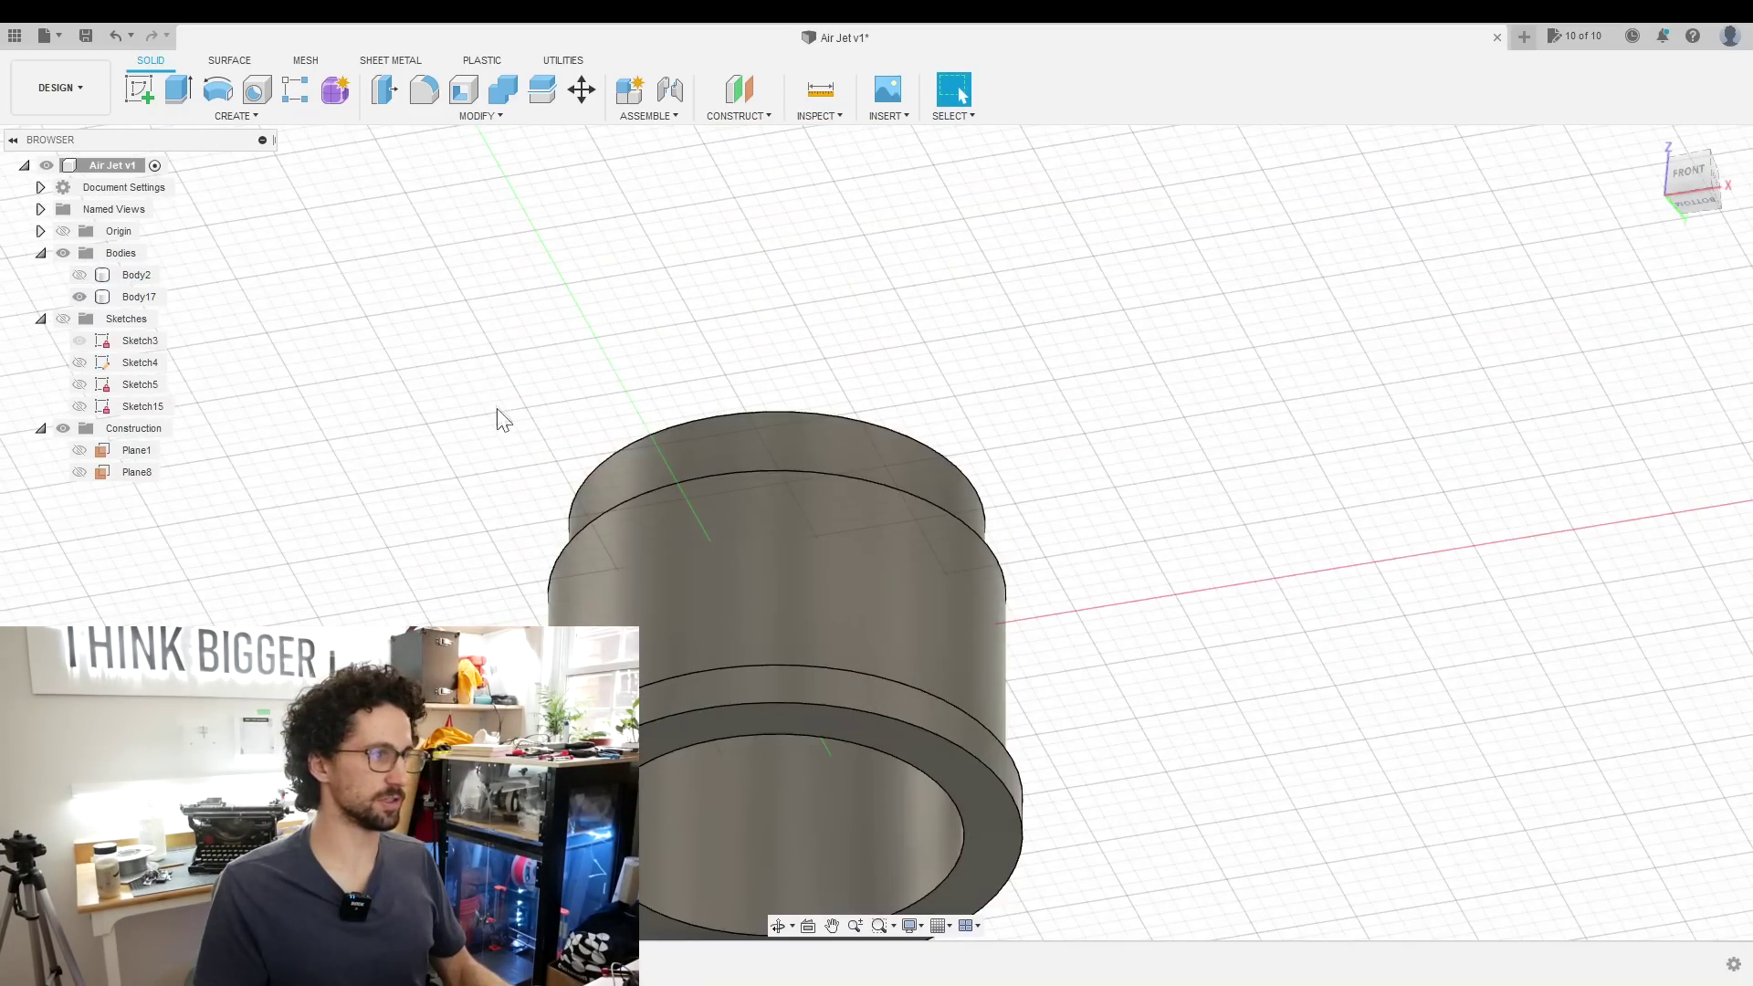
shift+middle_drag(501, 420, 512, 484)
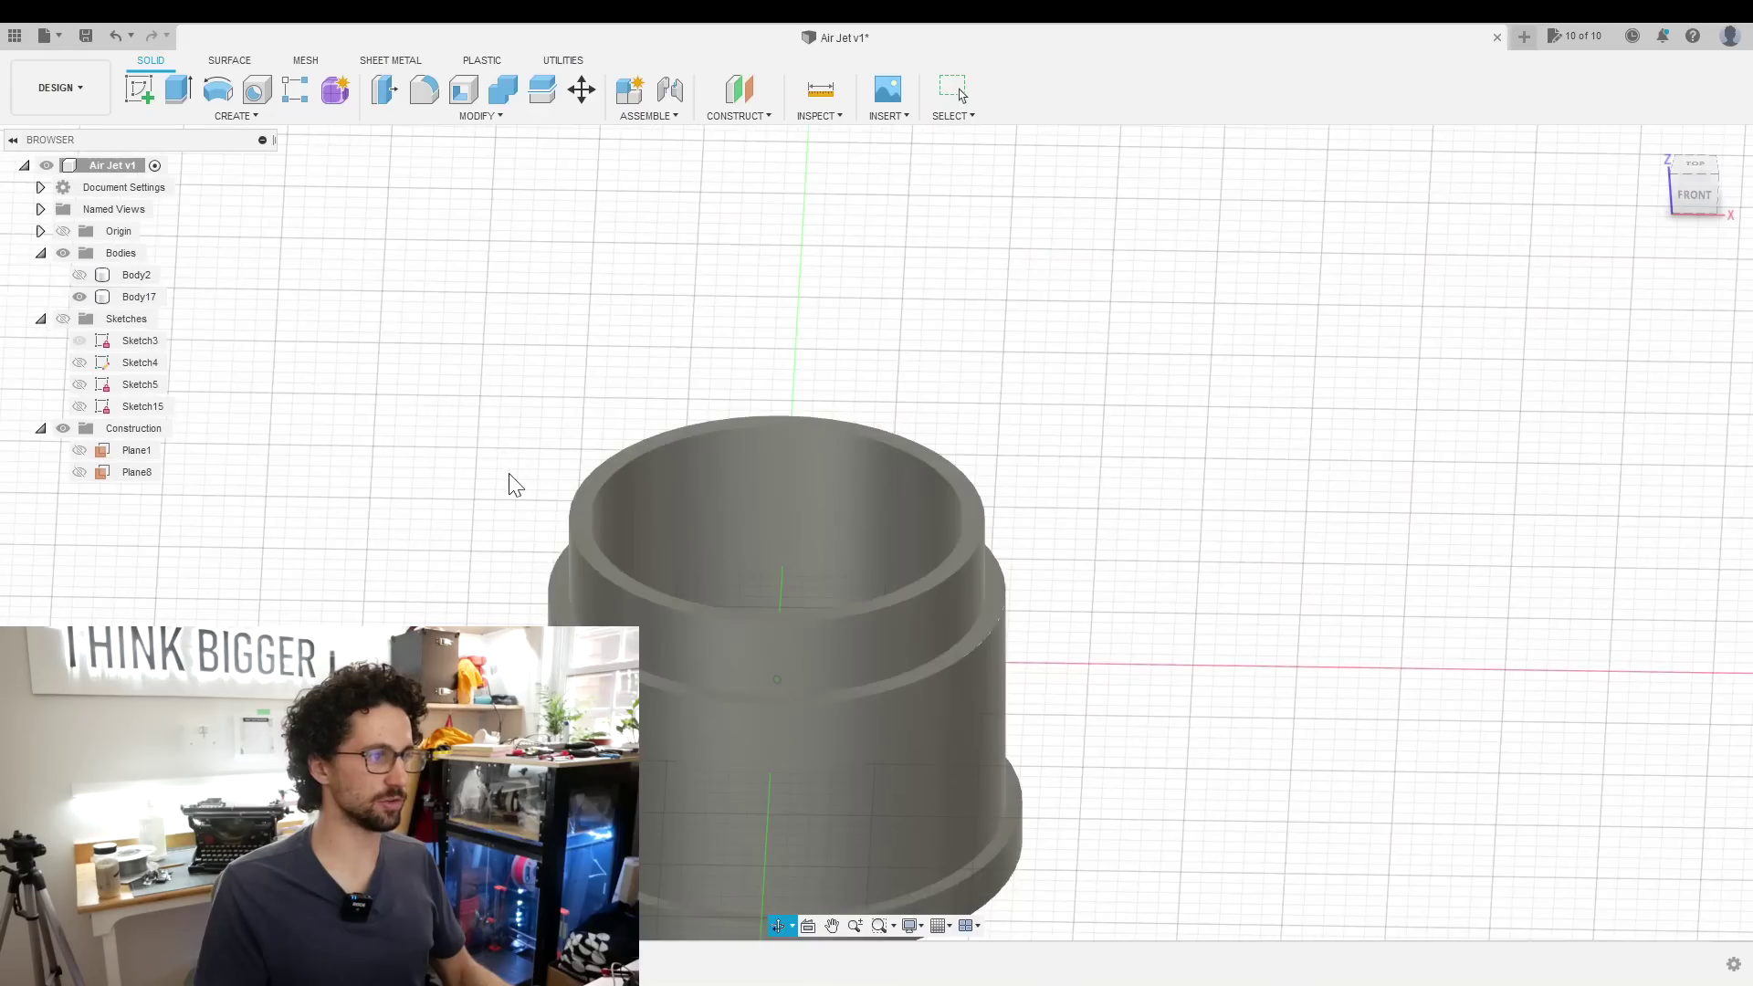
Add user parameter ThreadWidth = 0.05 in and close the parameters table
click(481, 115)
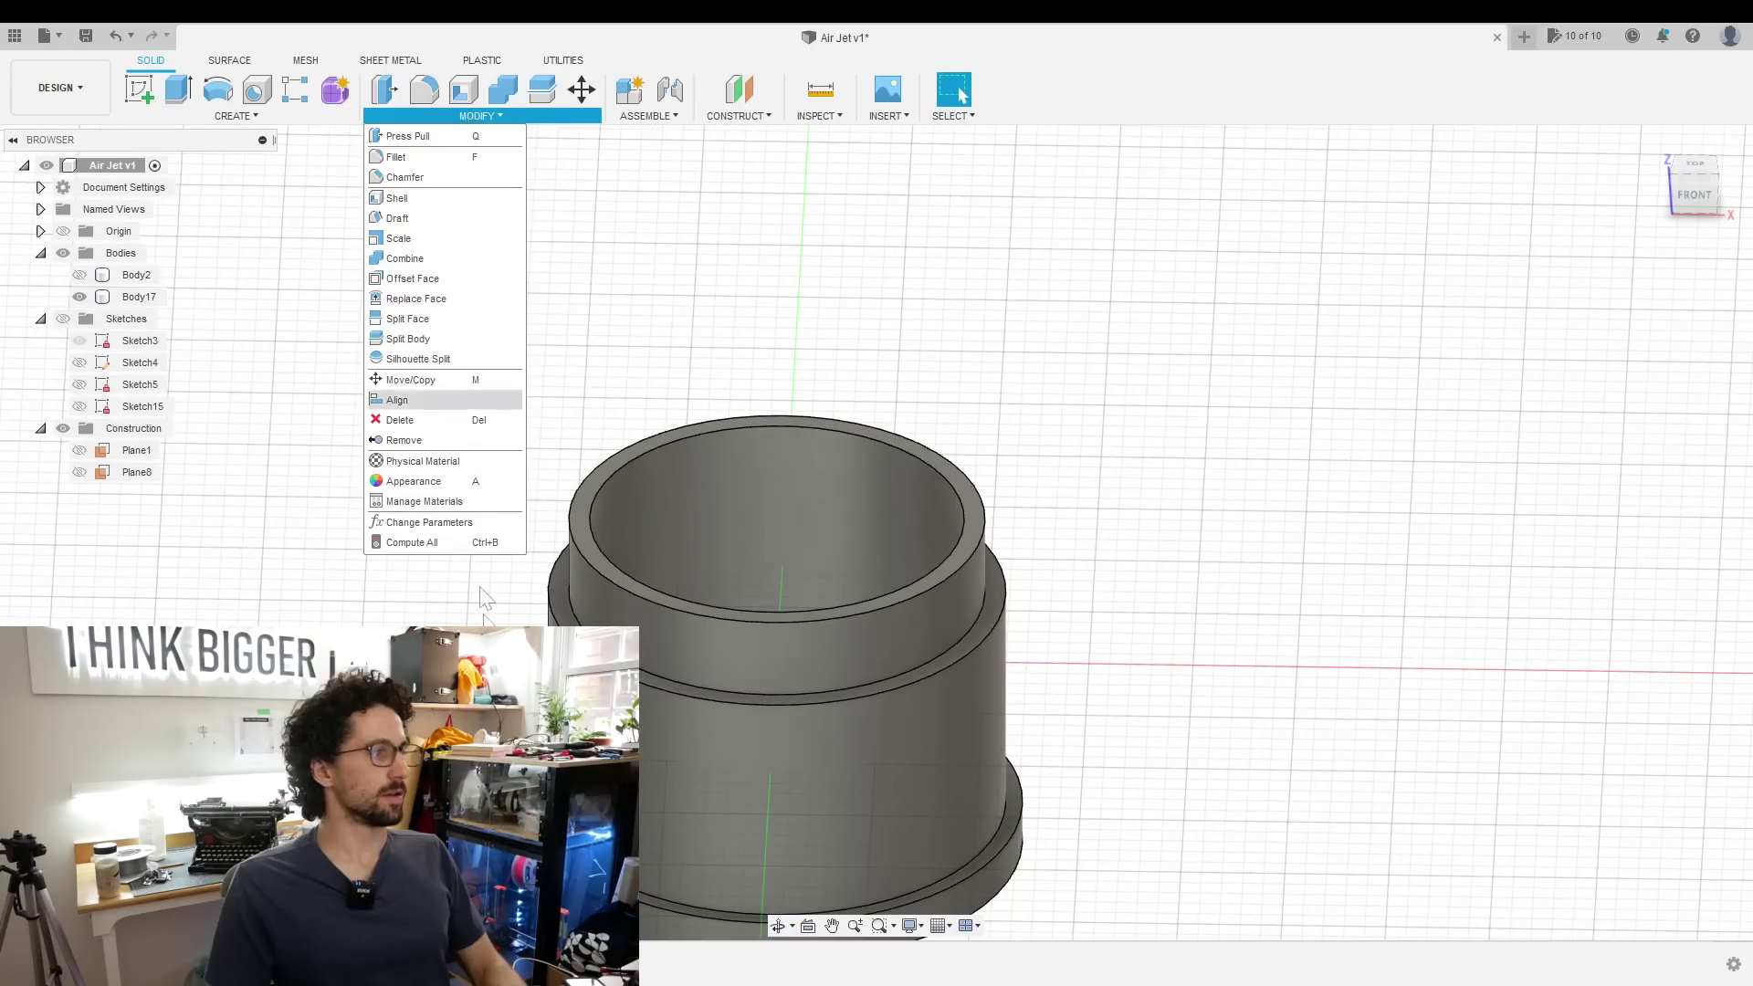
click(452, 514)
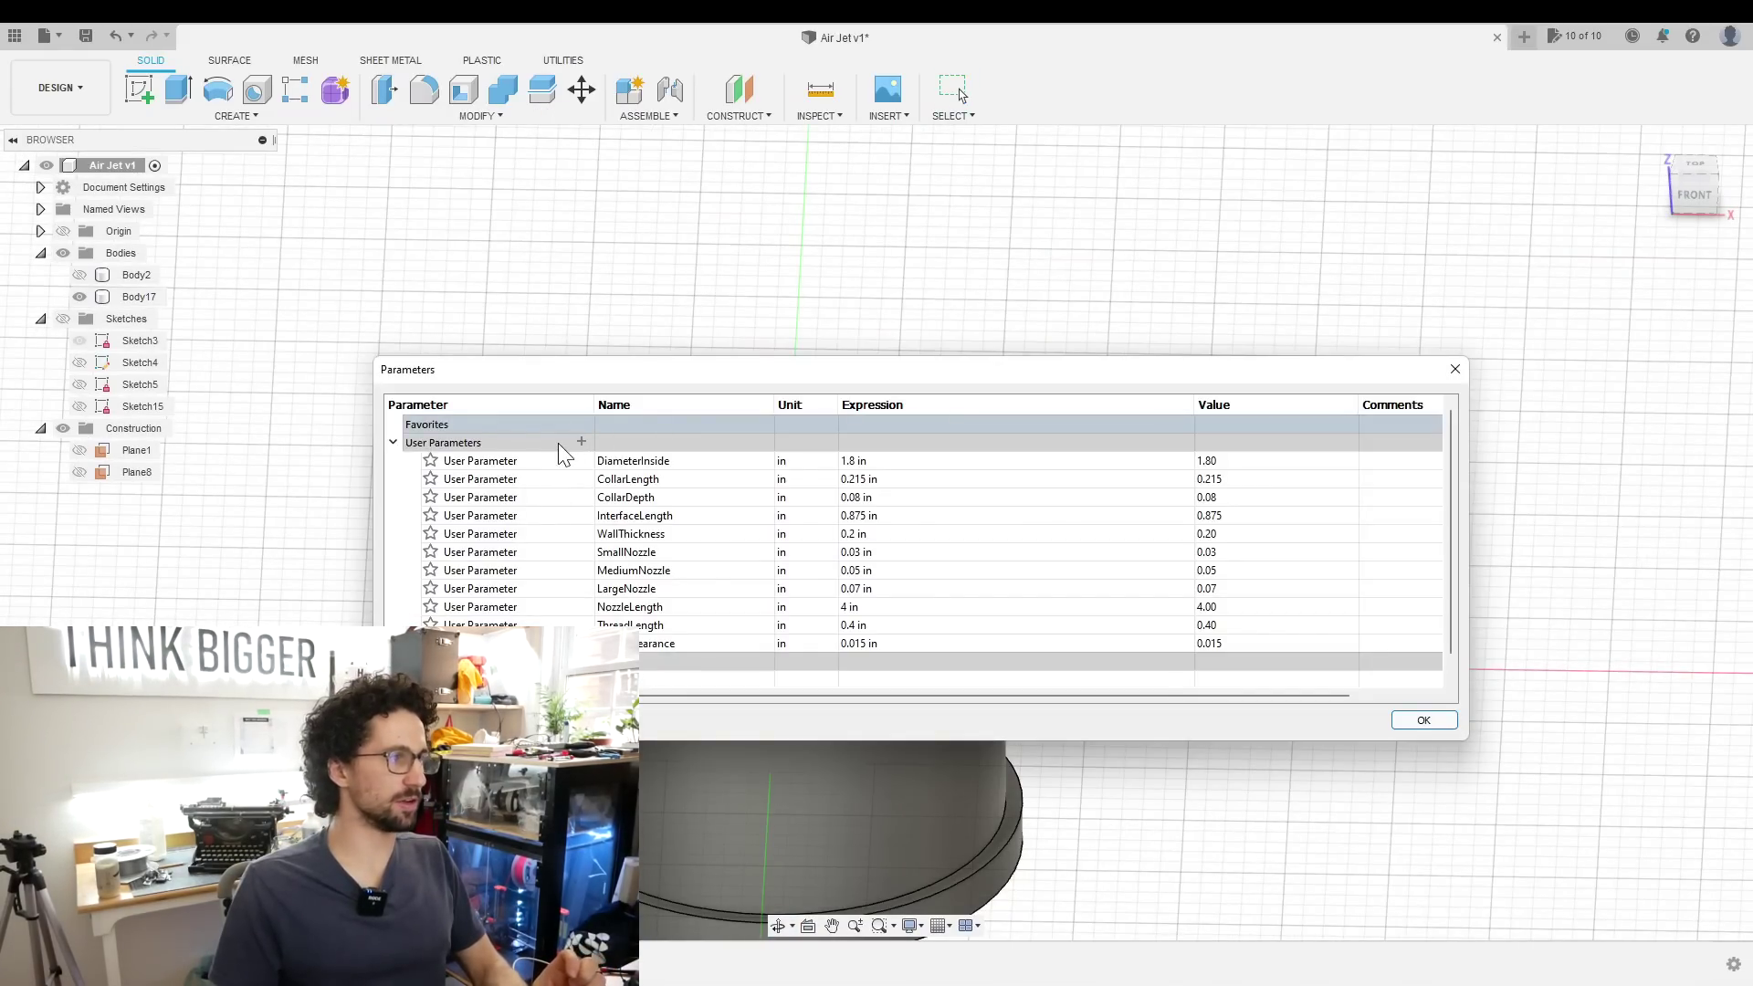
click(581, 442)
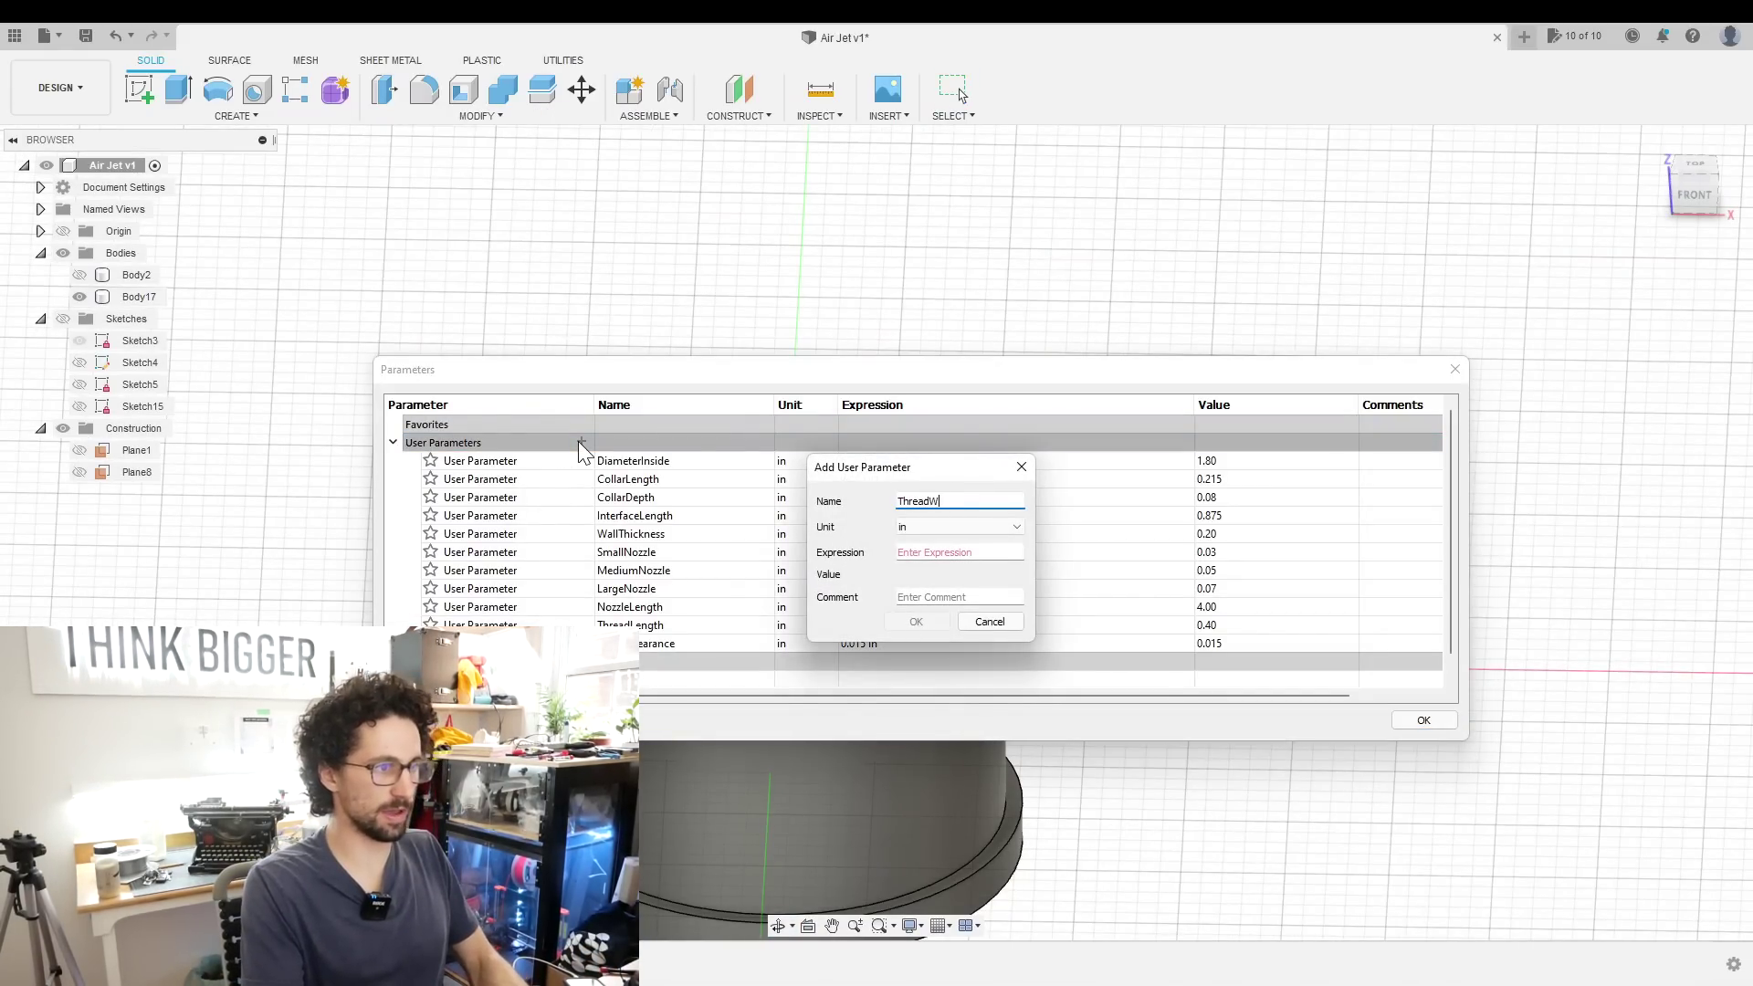
text(0.05)
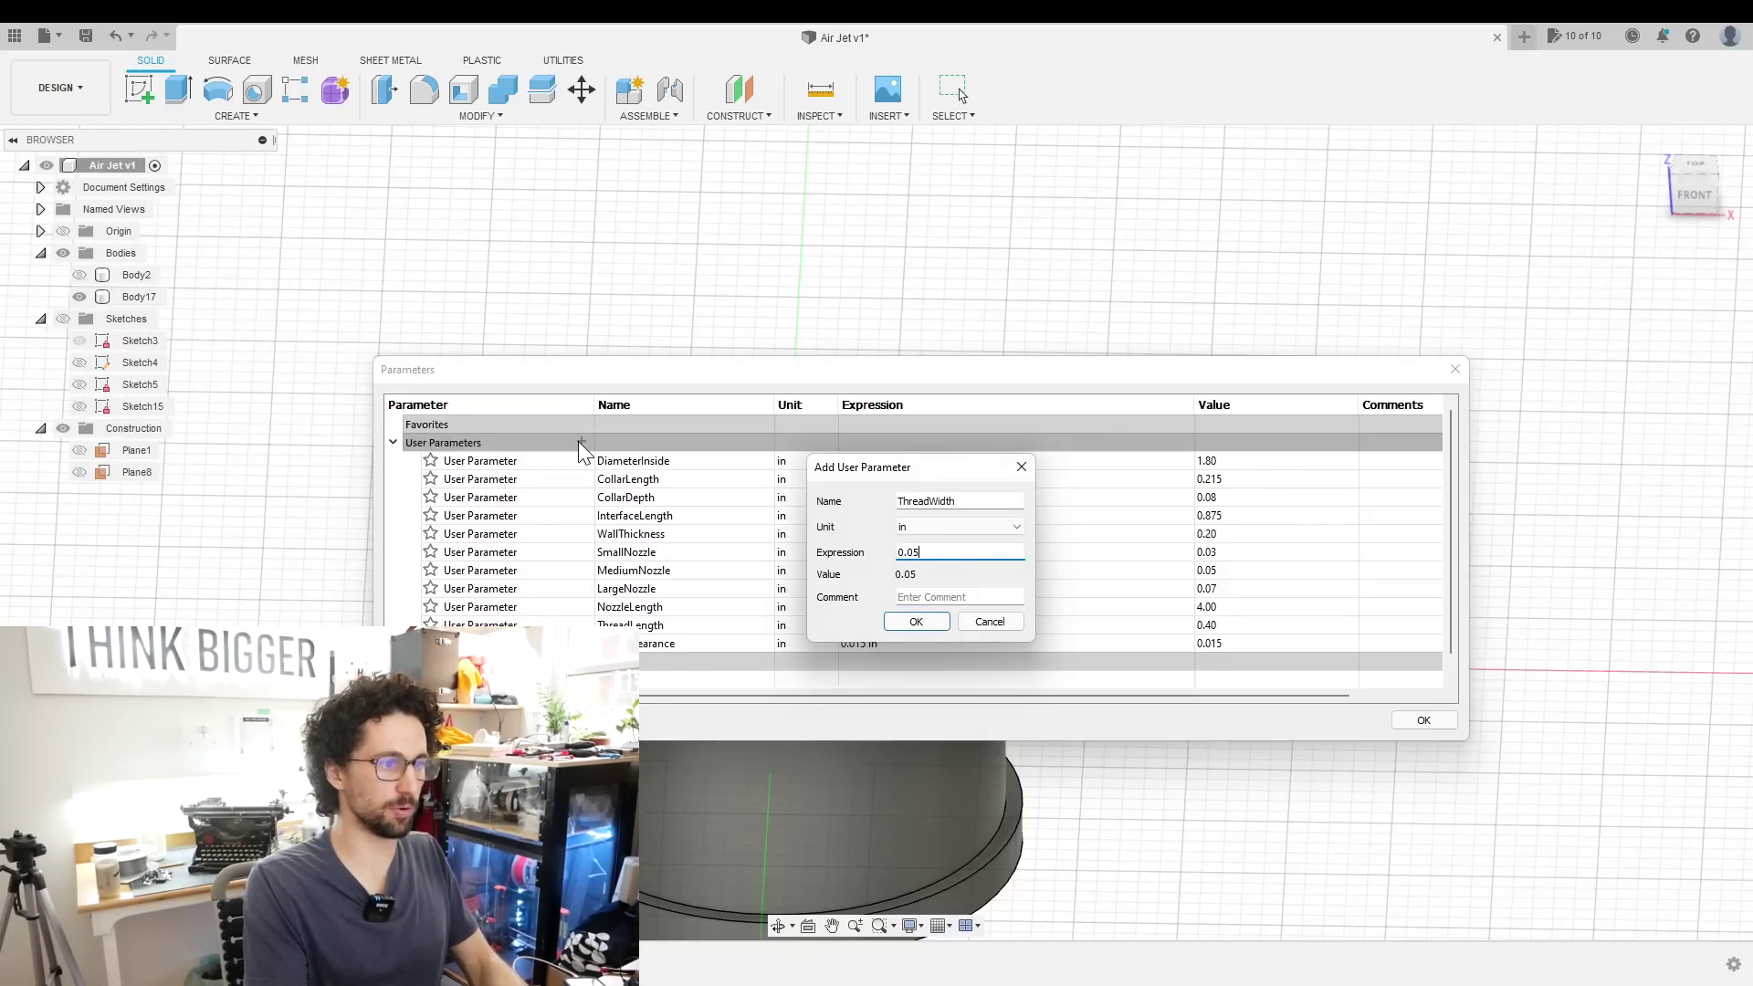
key(Return)
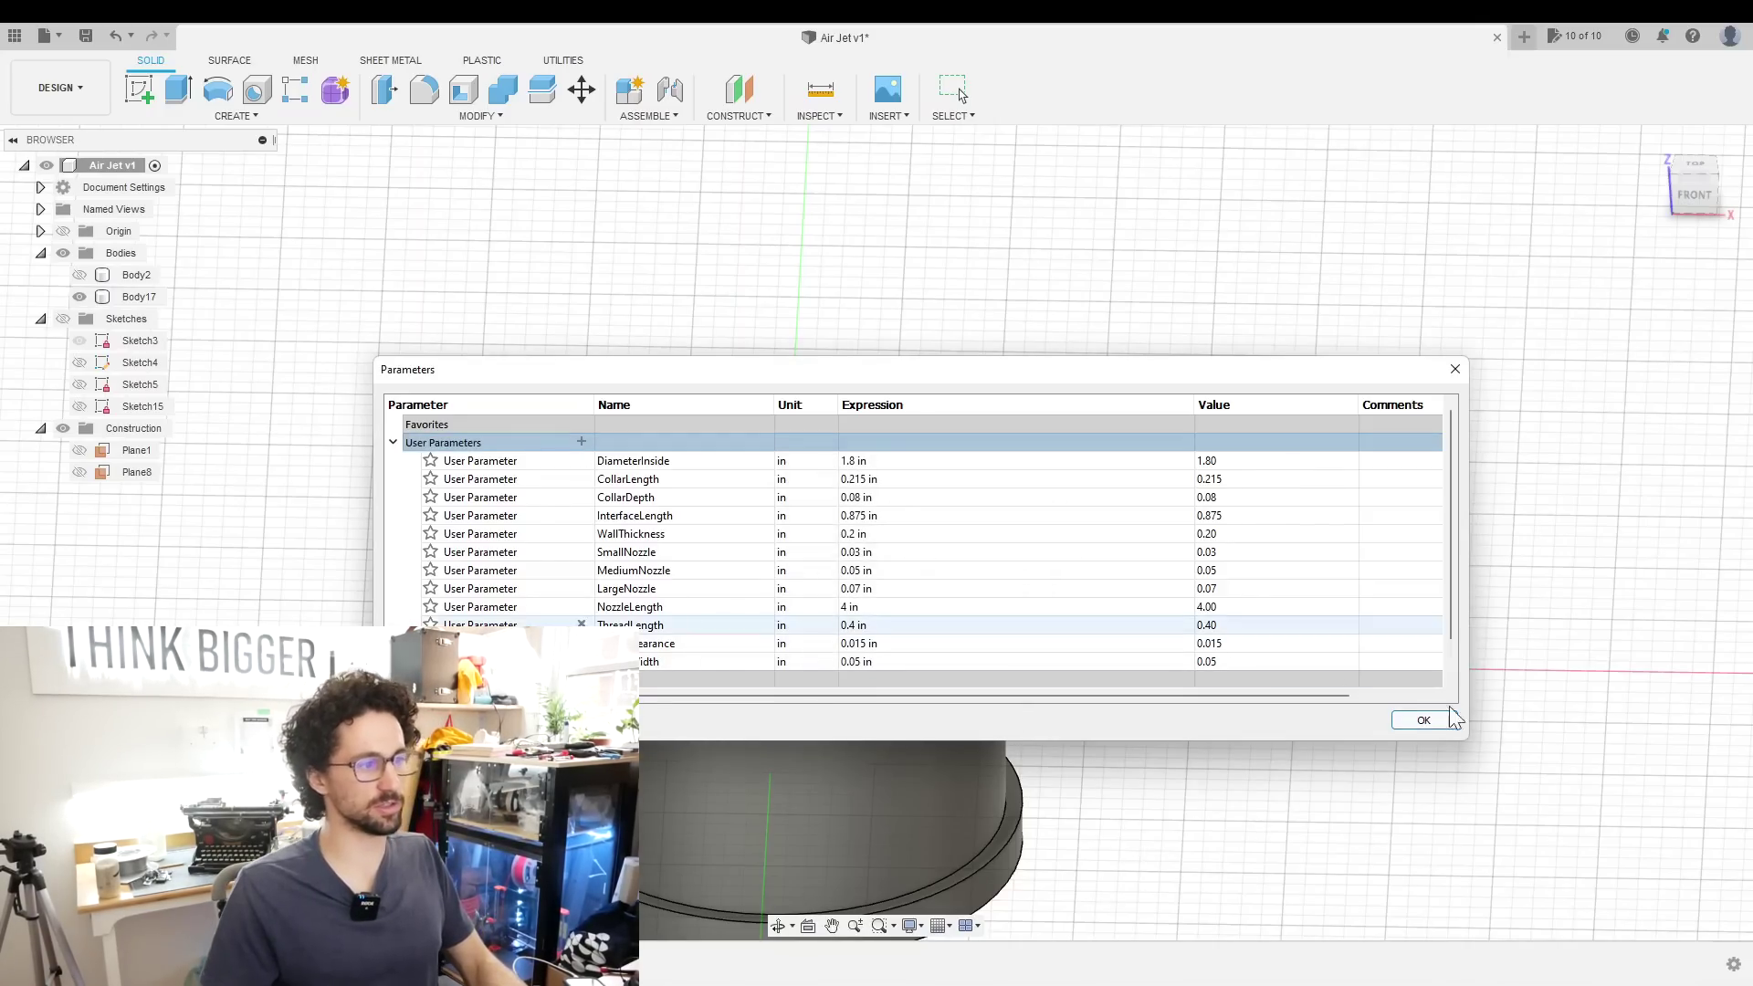
click(1420, 721)
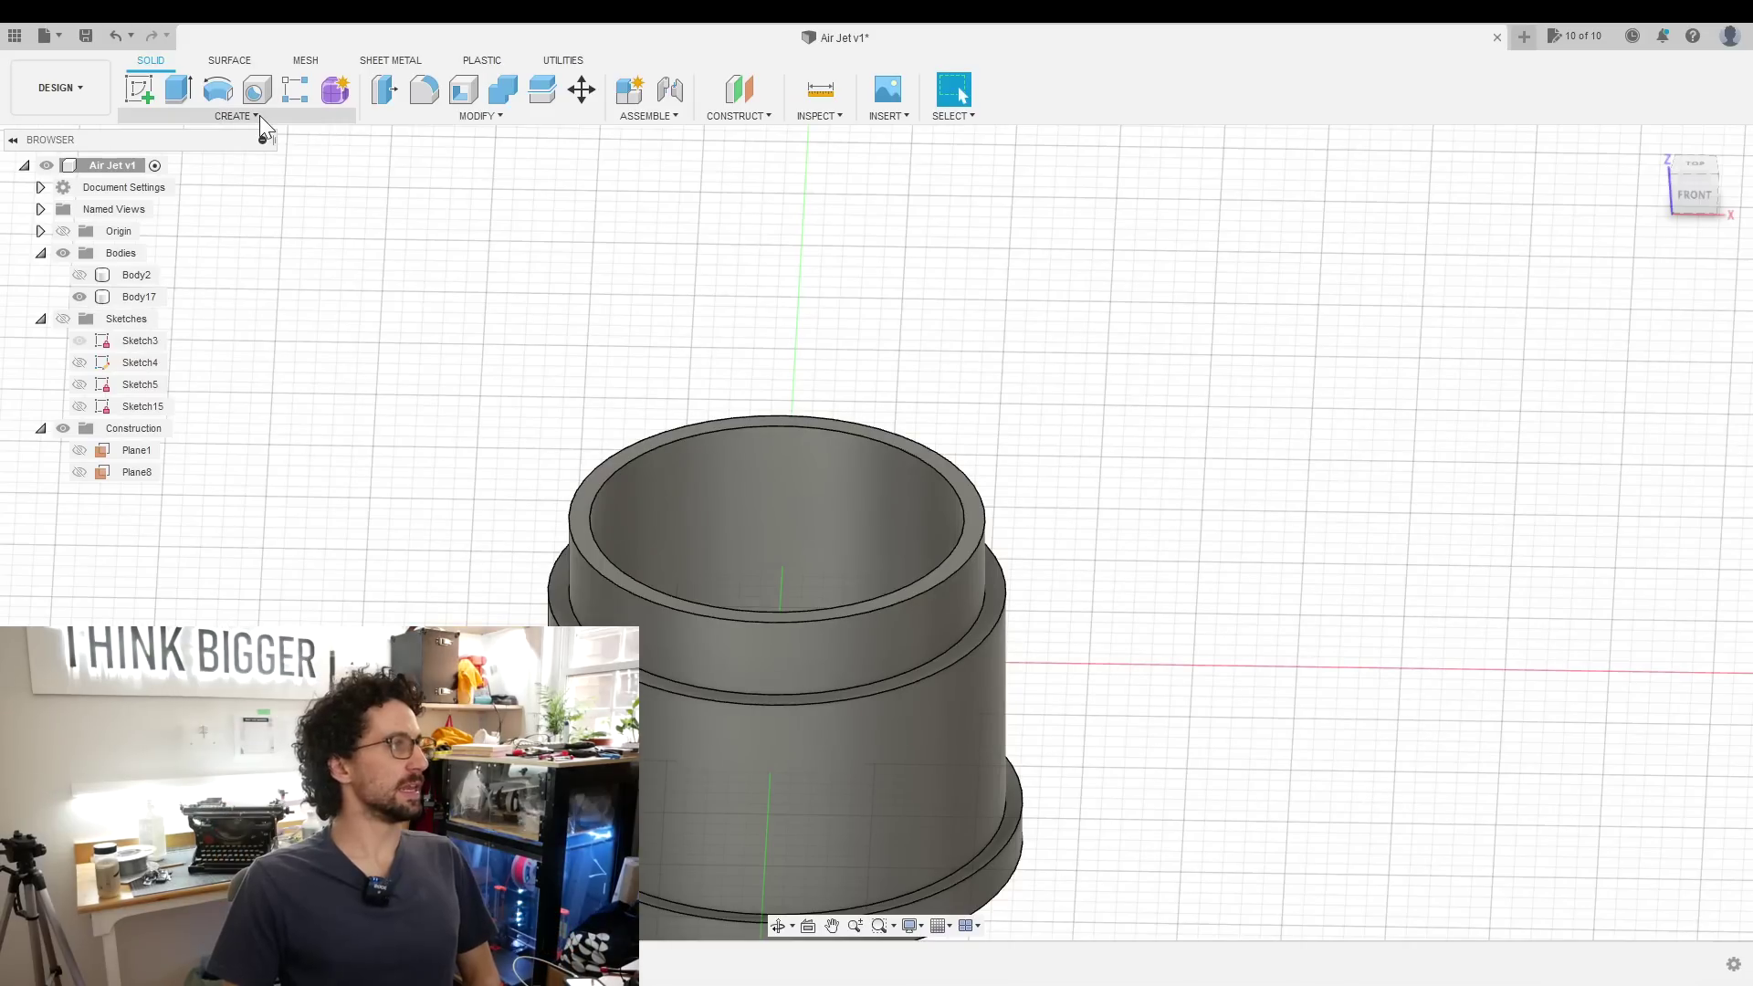
Start a coil on the collar plane, centred at the origin with a 2 in diameter
click(253, 116)
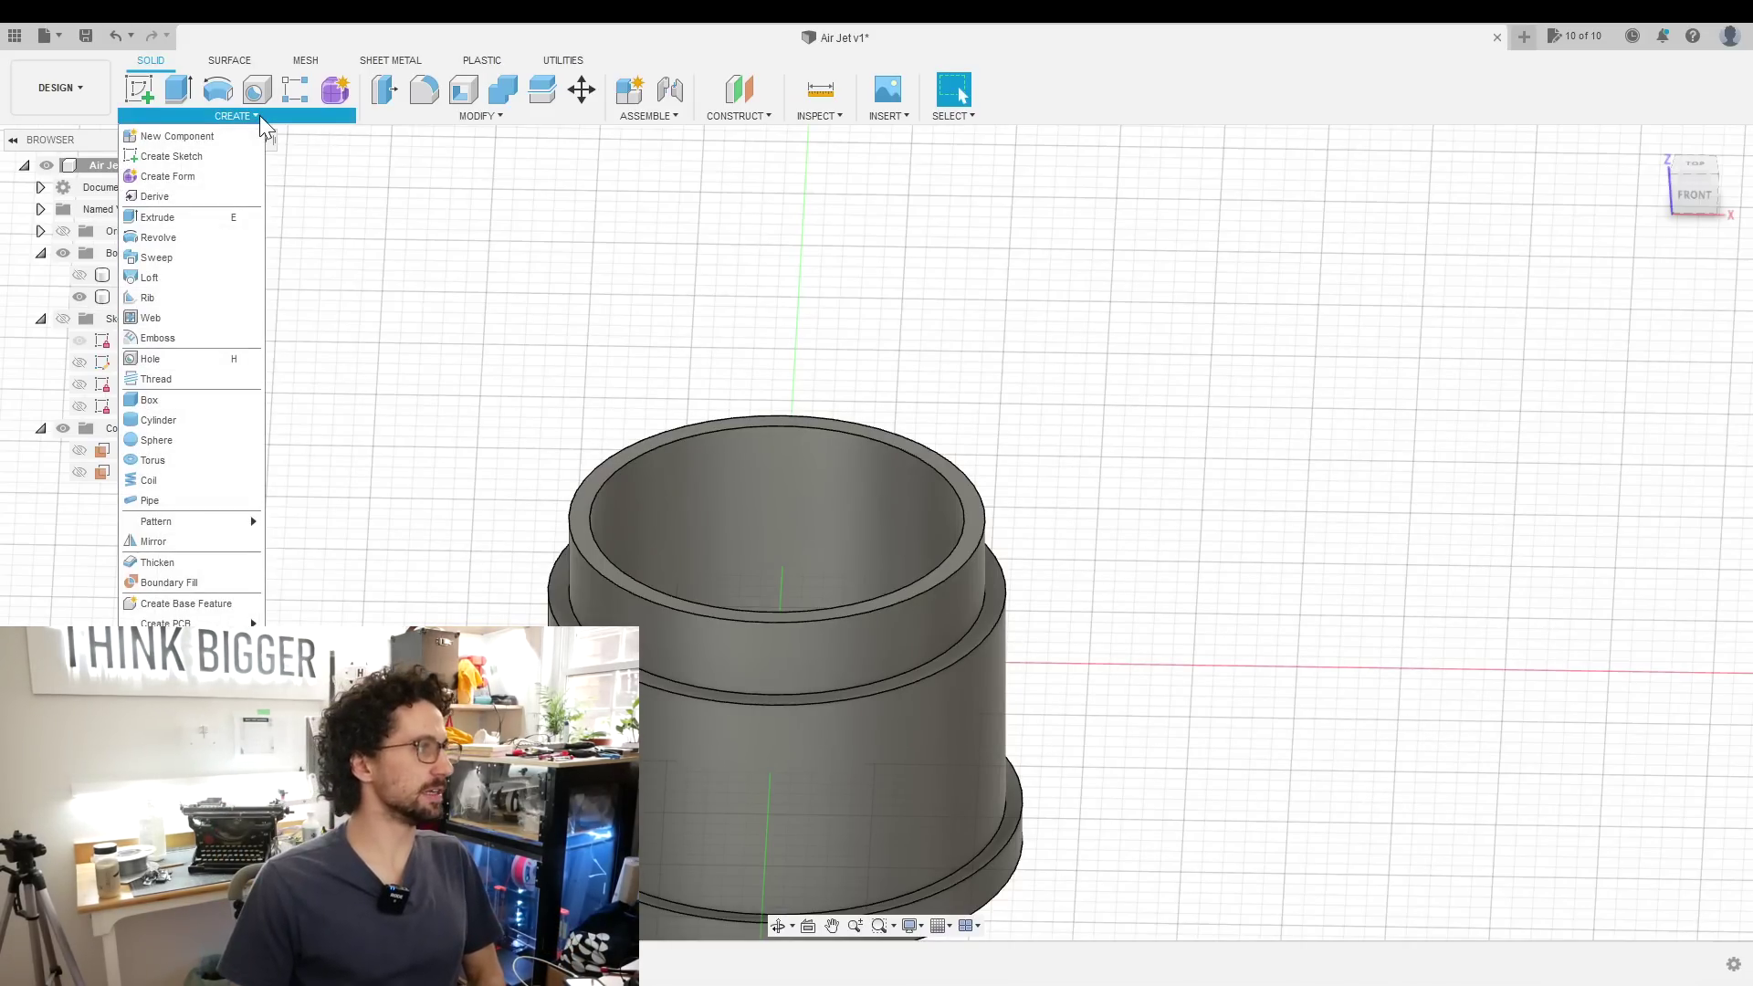
click(211, 460)
click(619, 608)
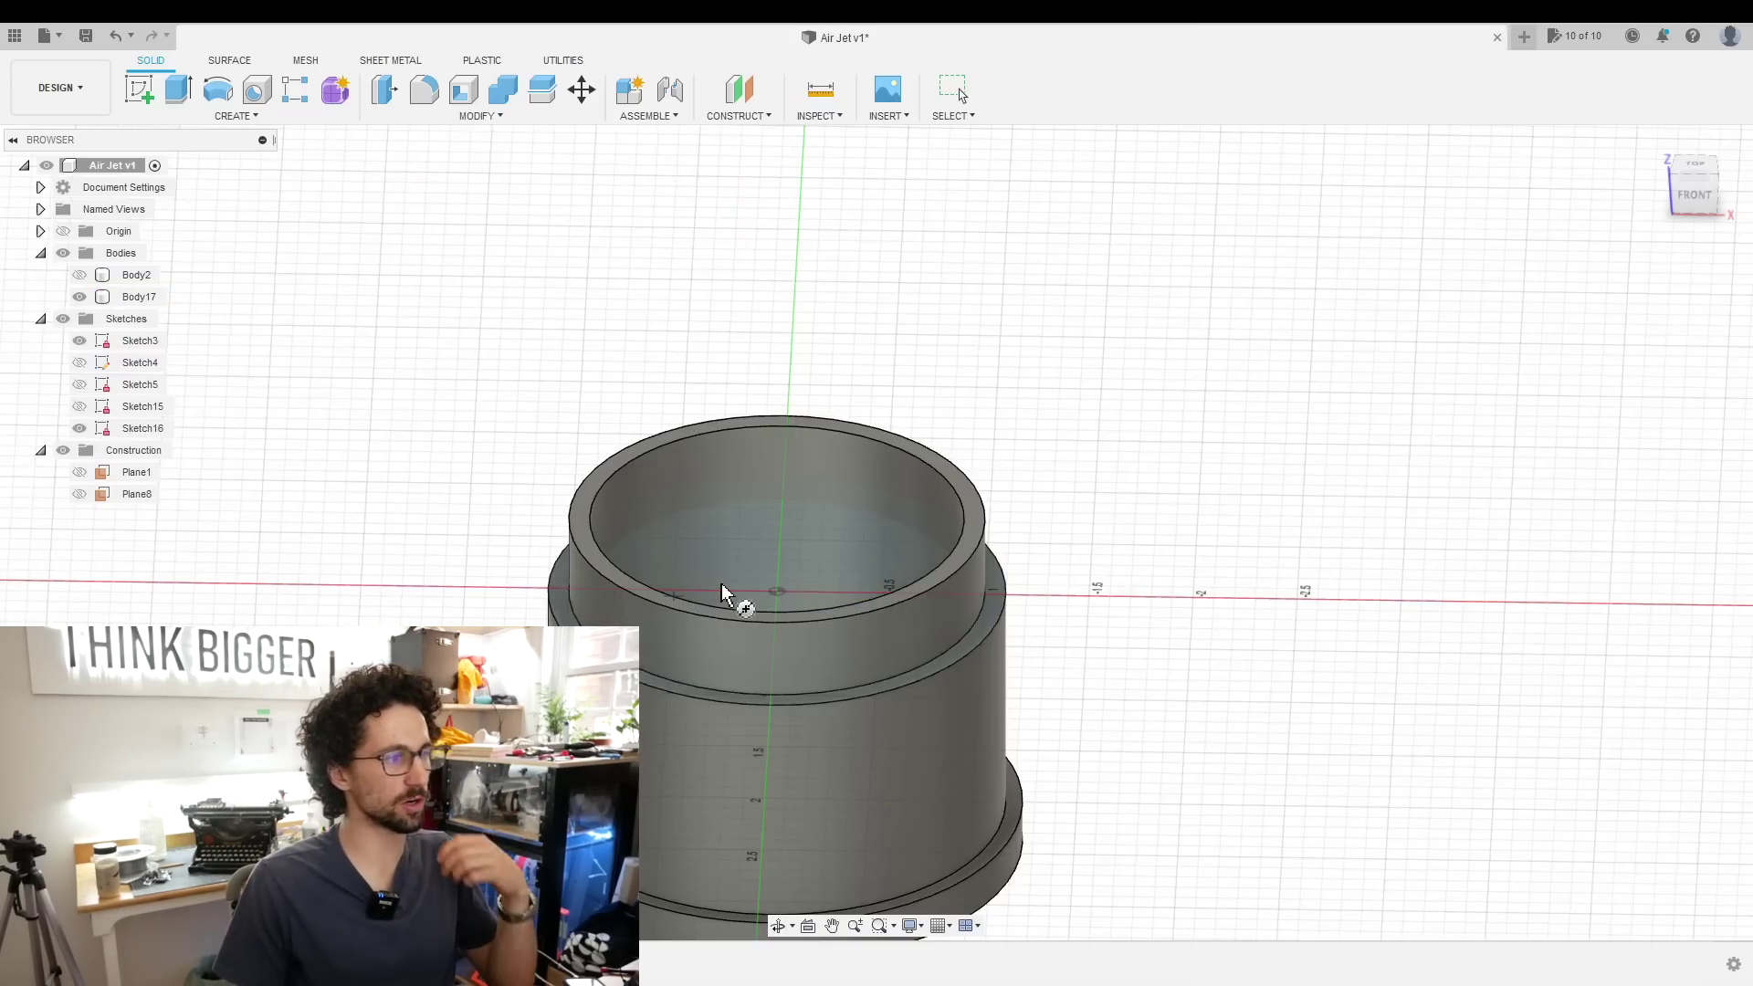
click(776, 594)
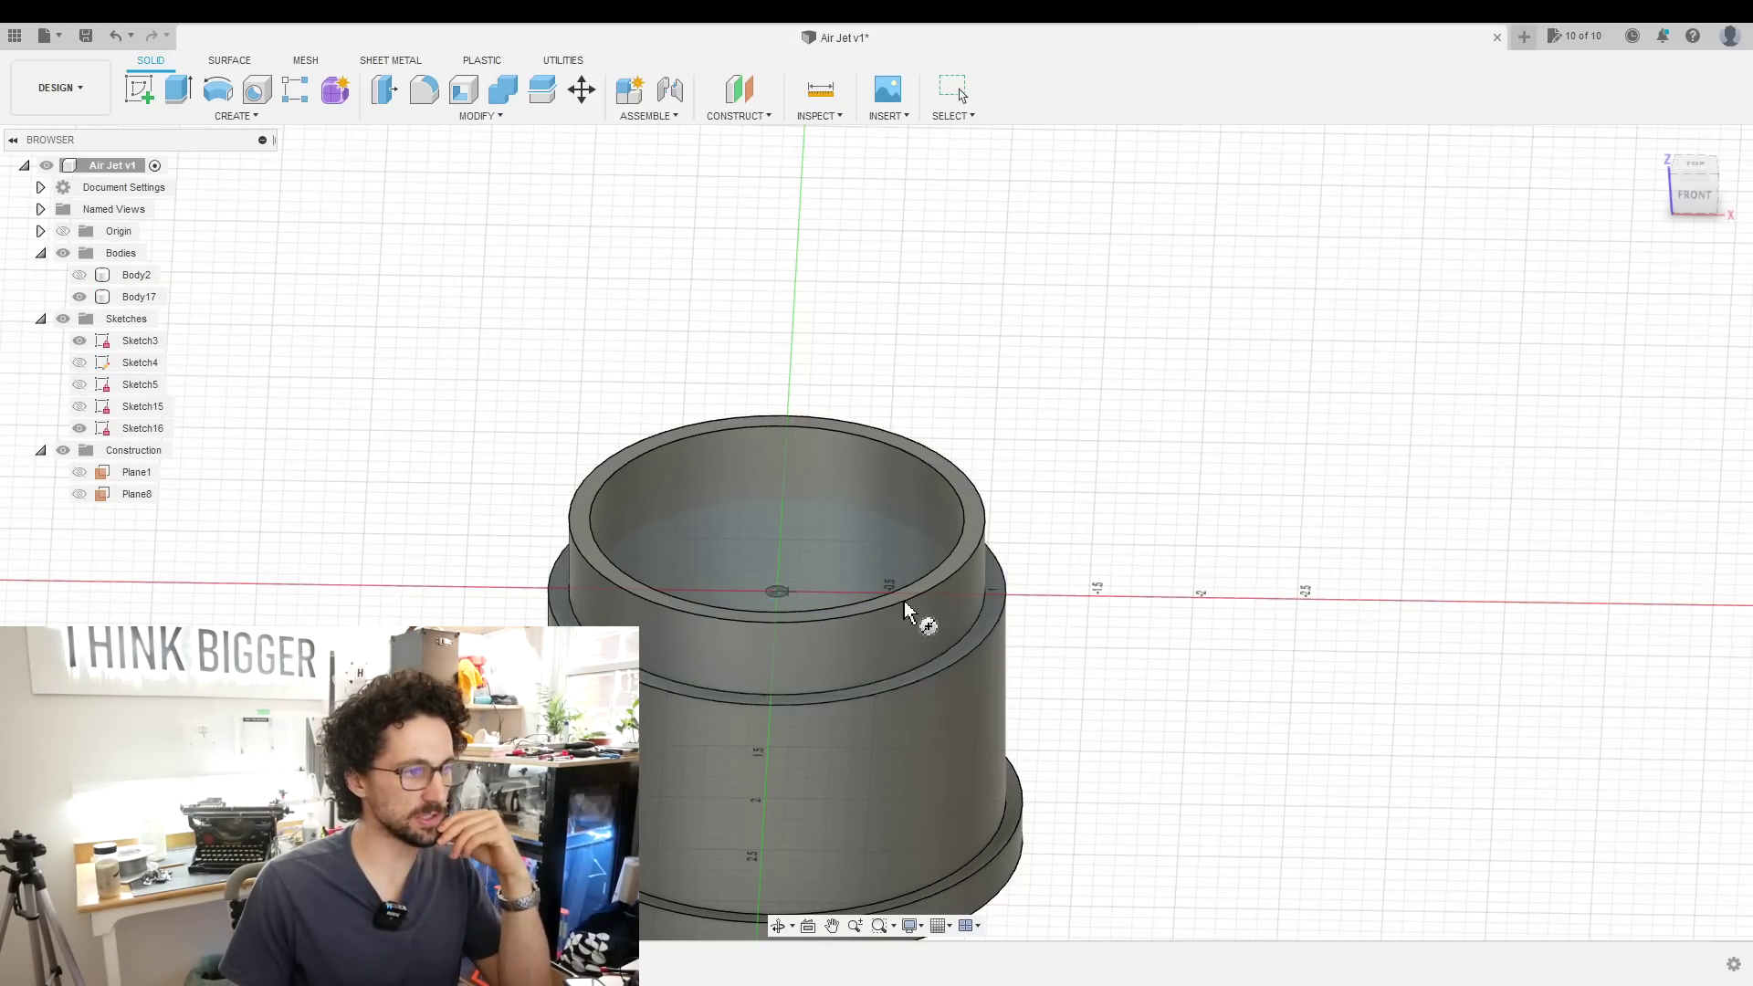
click(973, 633)
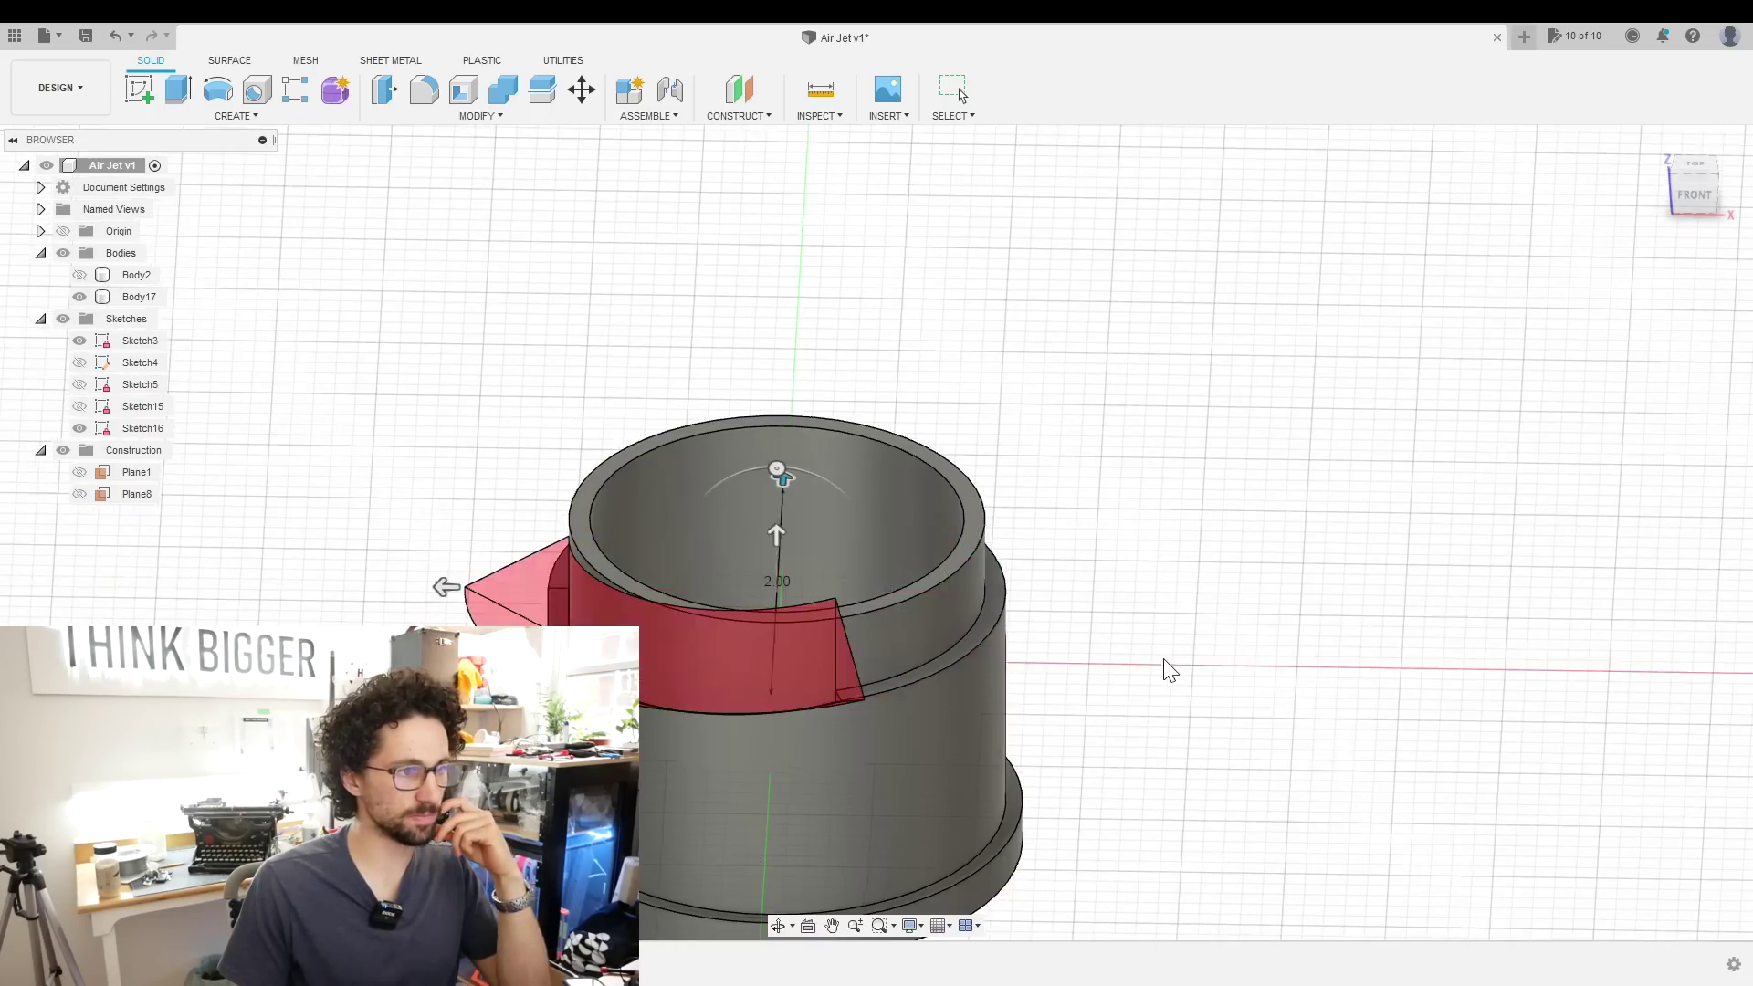
click(1608, 384)
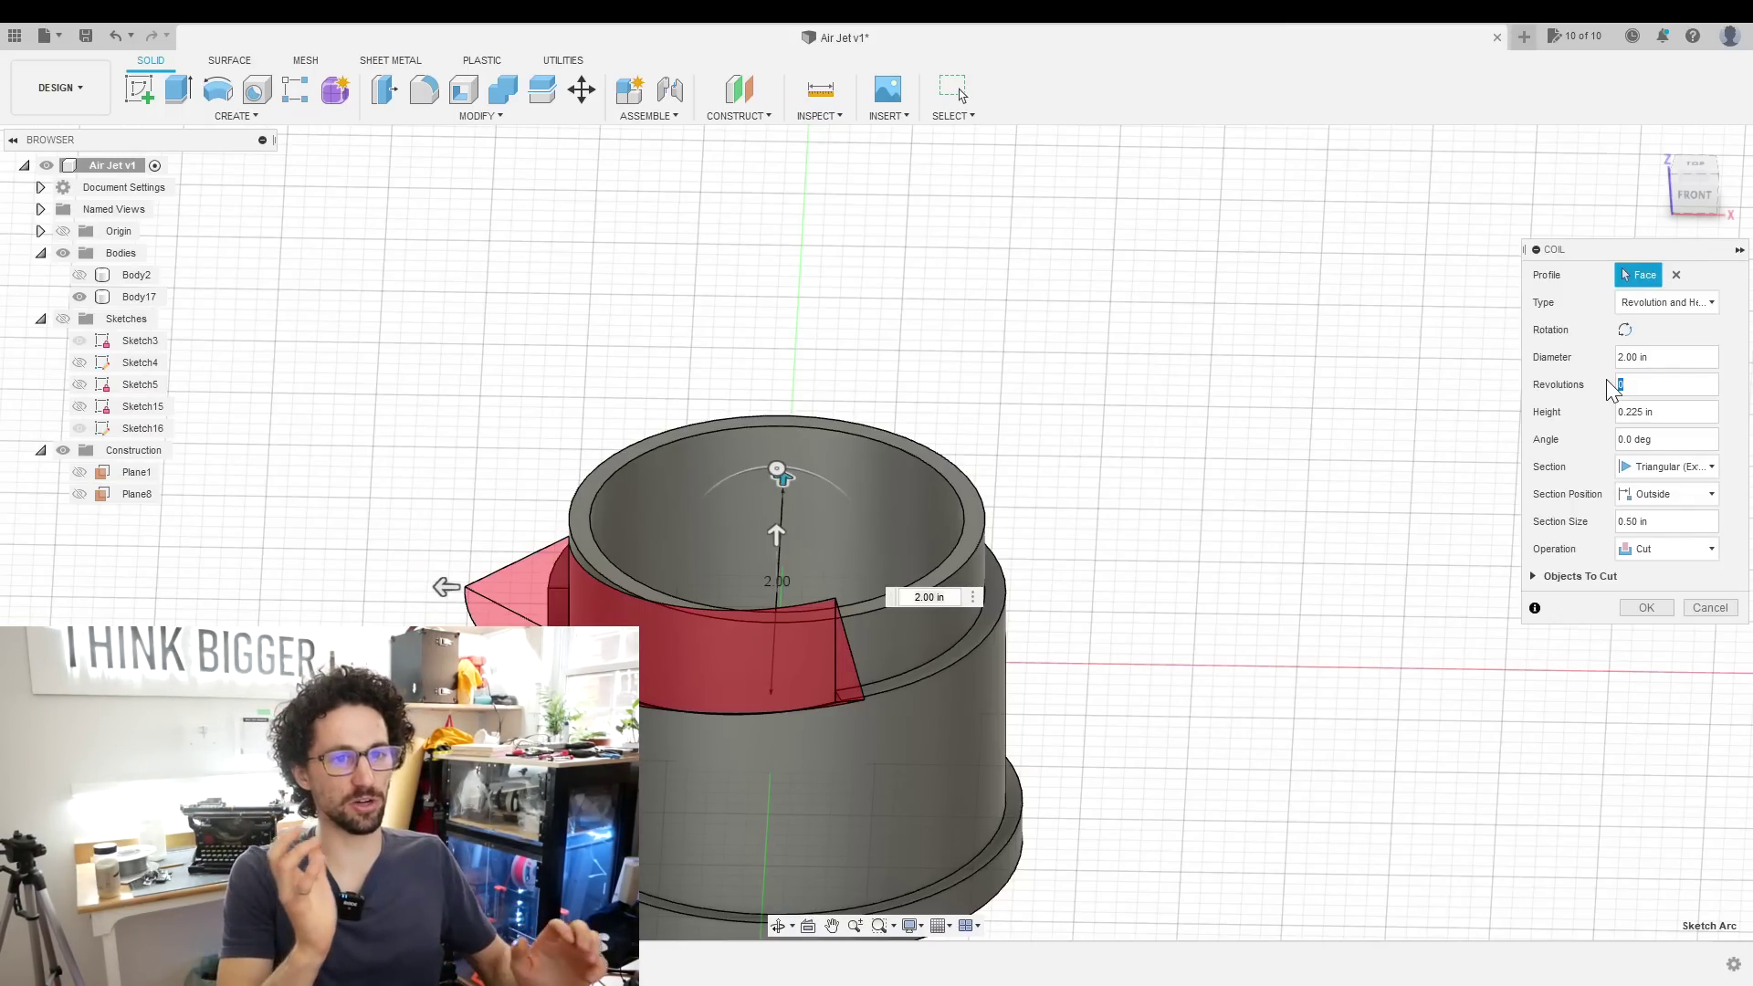
Give the coil 0.3 revolutions, ThreadLength height and ThreadWidth section size
text(.3)
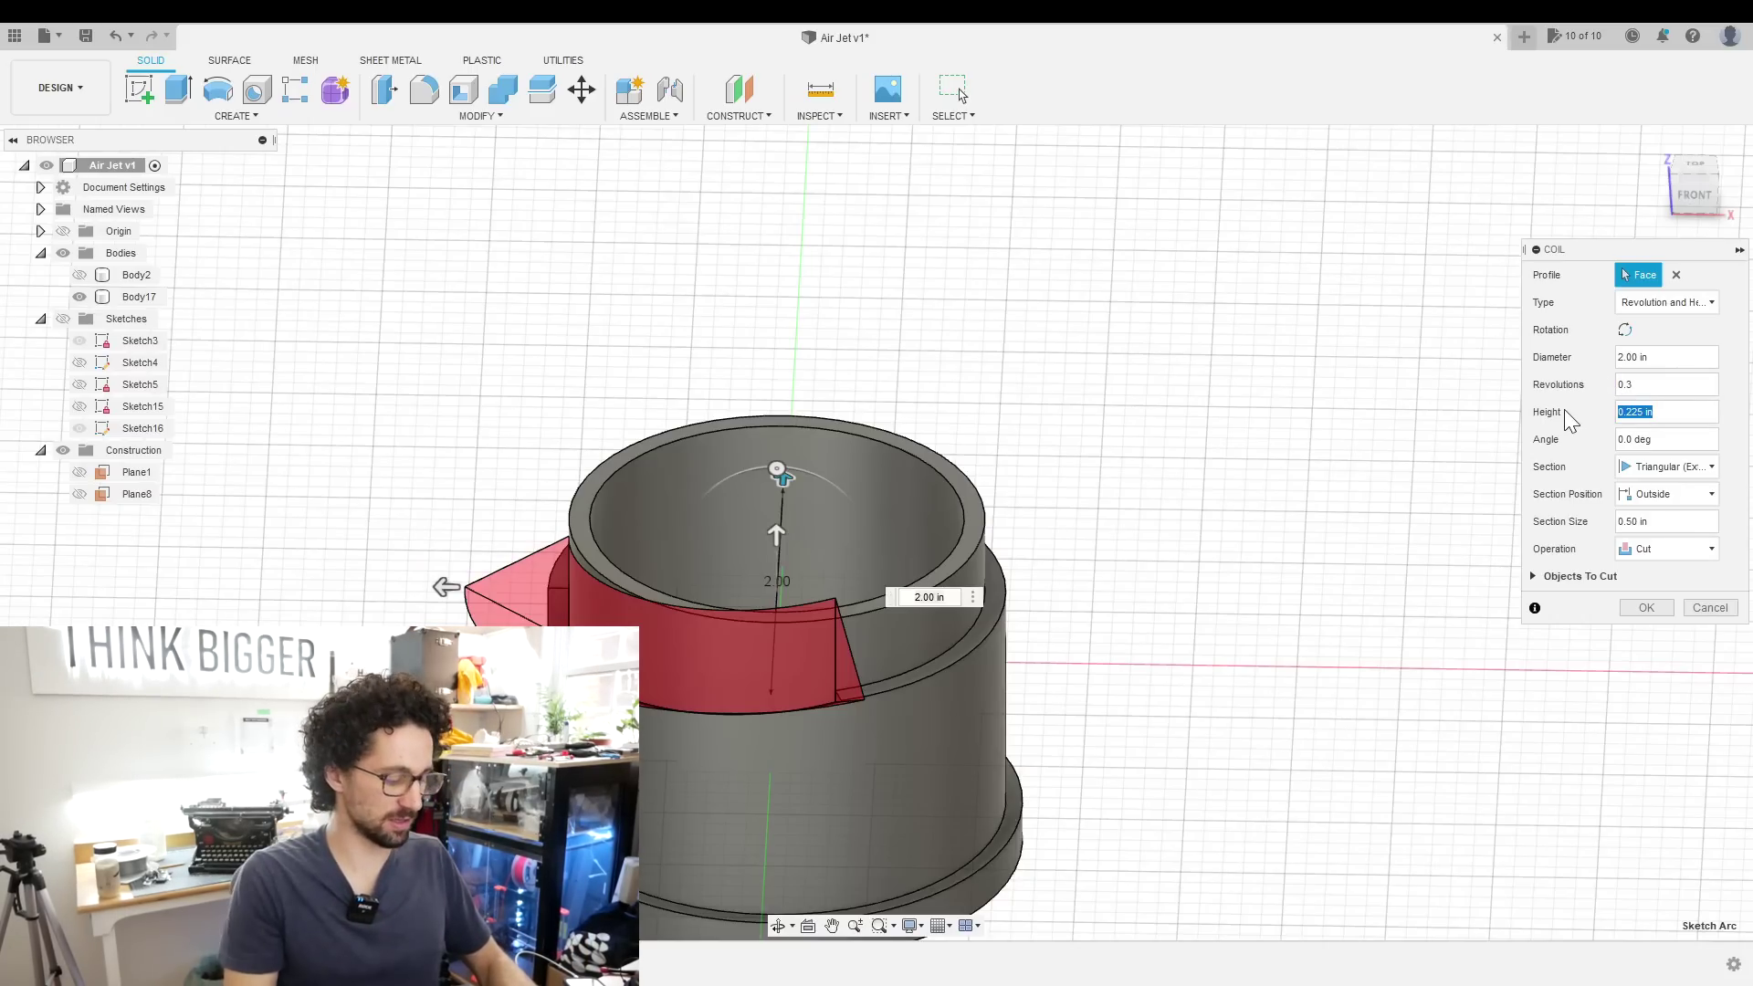
text(ThreadLength)
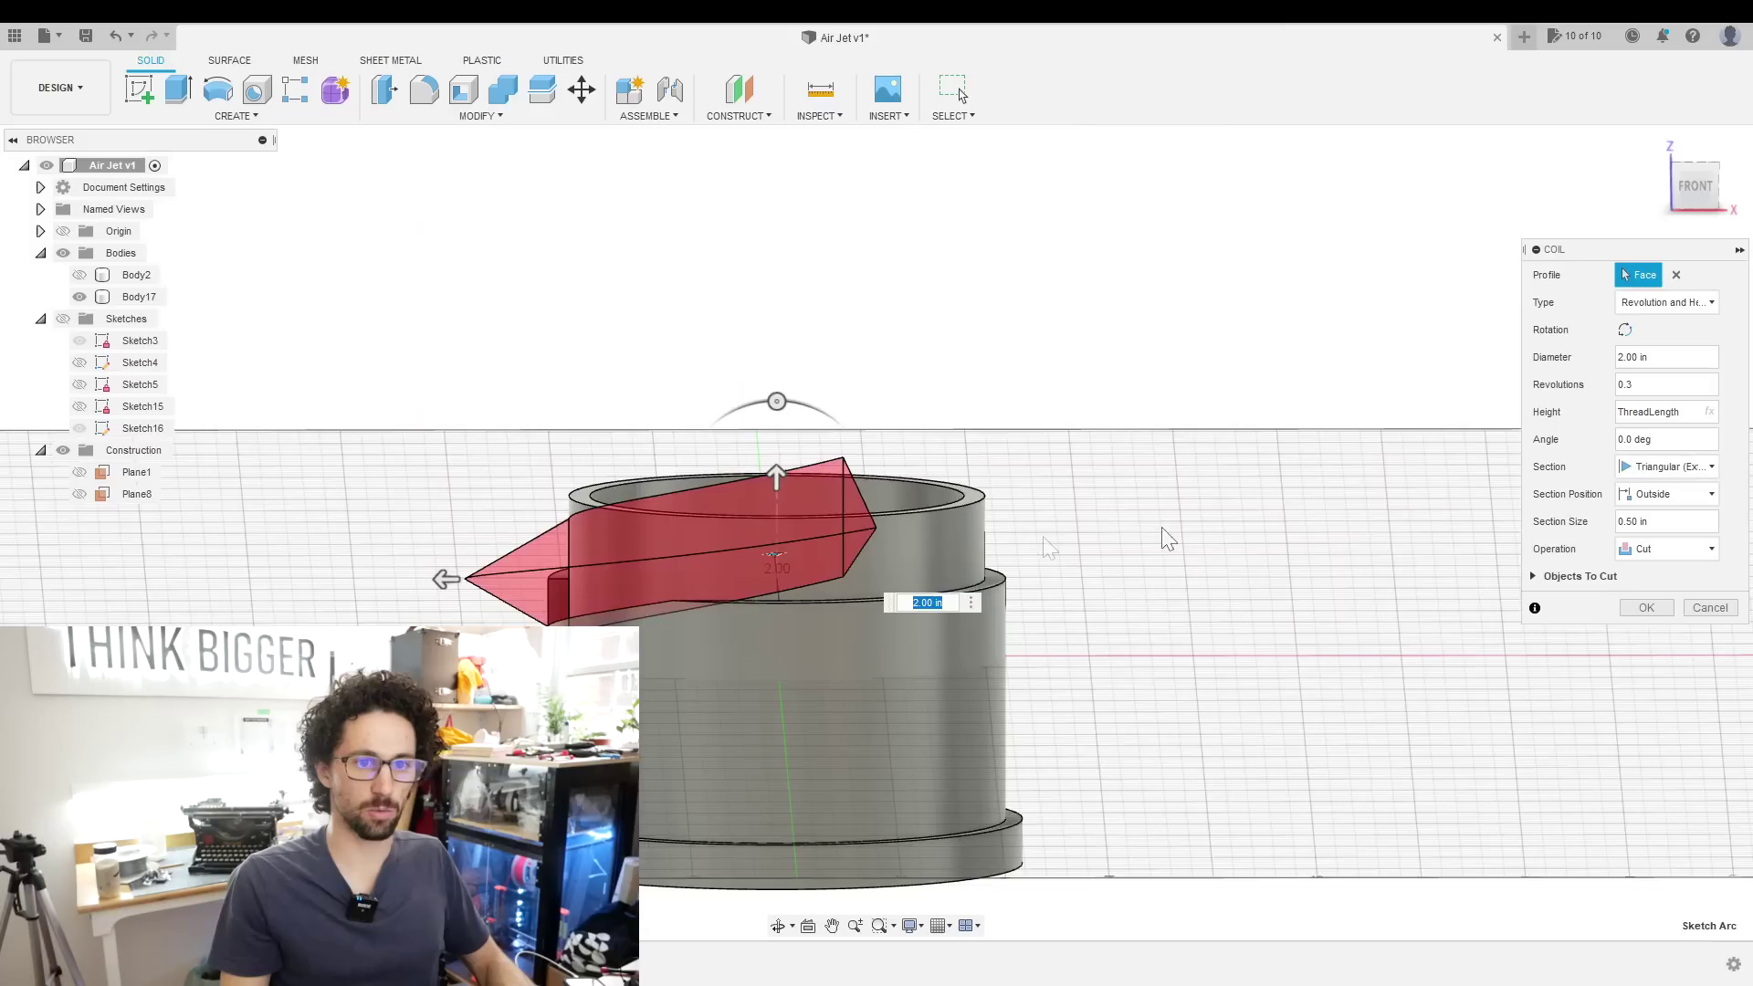
shift+middle_drag(1029, 582, 1177, 566)
click(1643, 521)
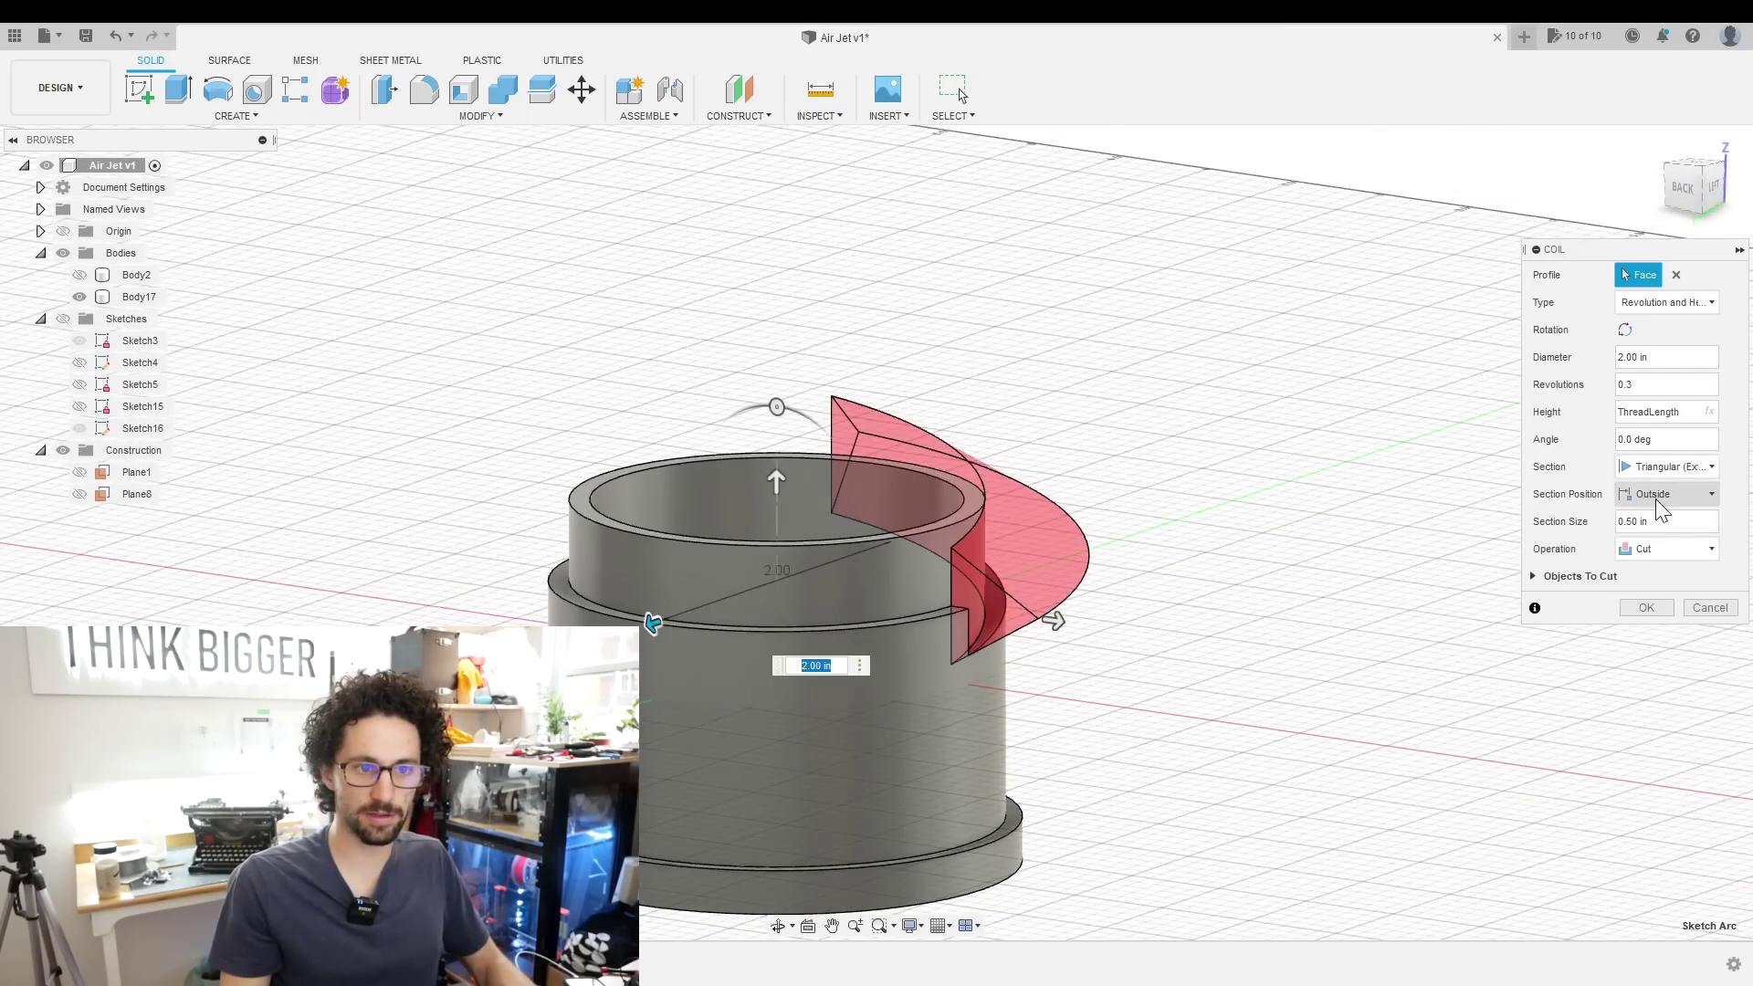
text(threa)
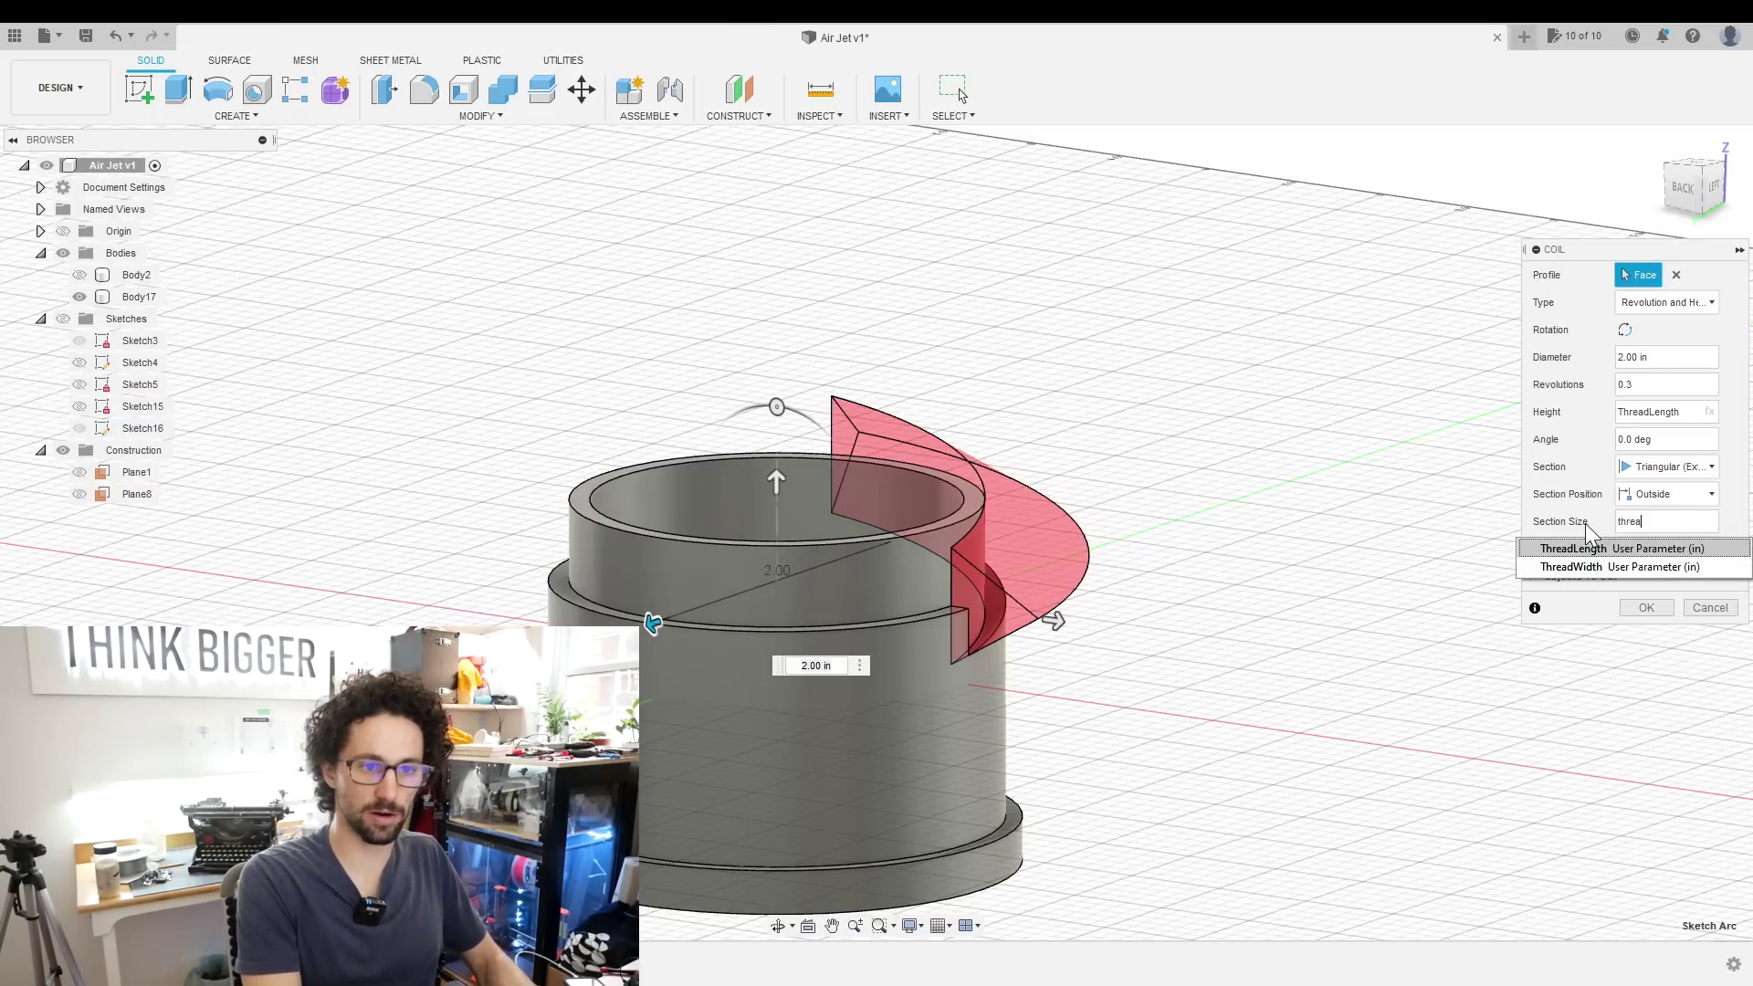
click(1574, 567)
shift+middle_drag(1424, 589, 1146, 599)
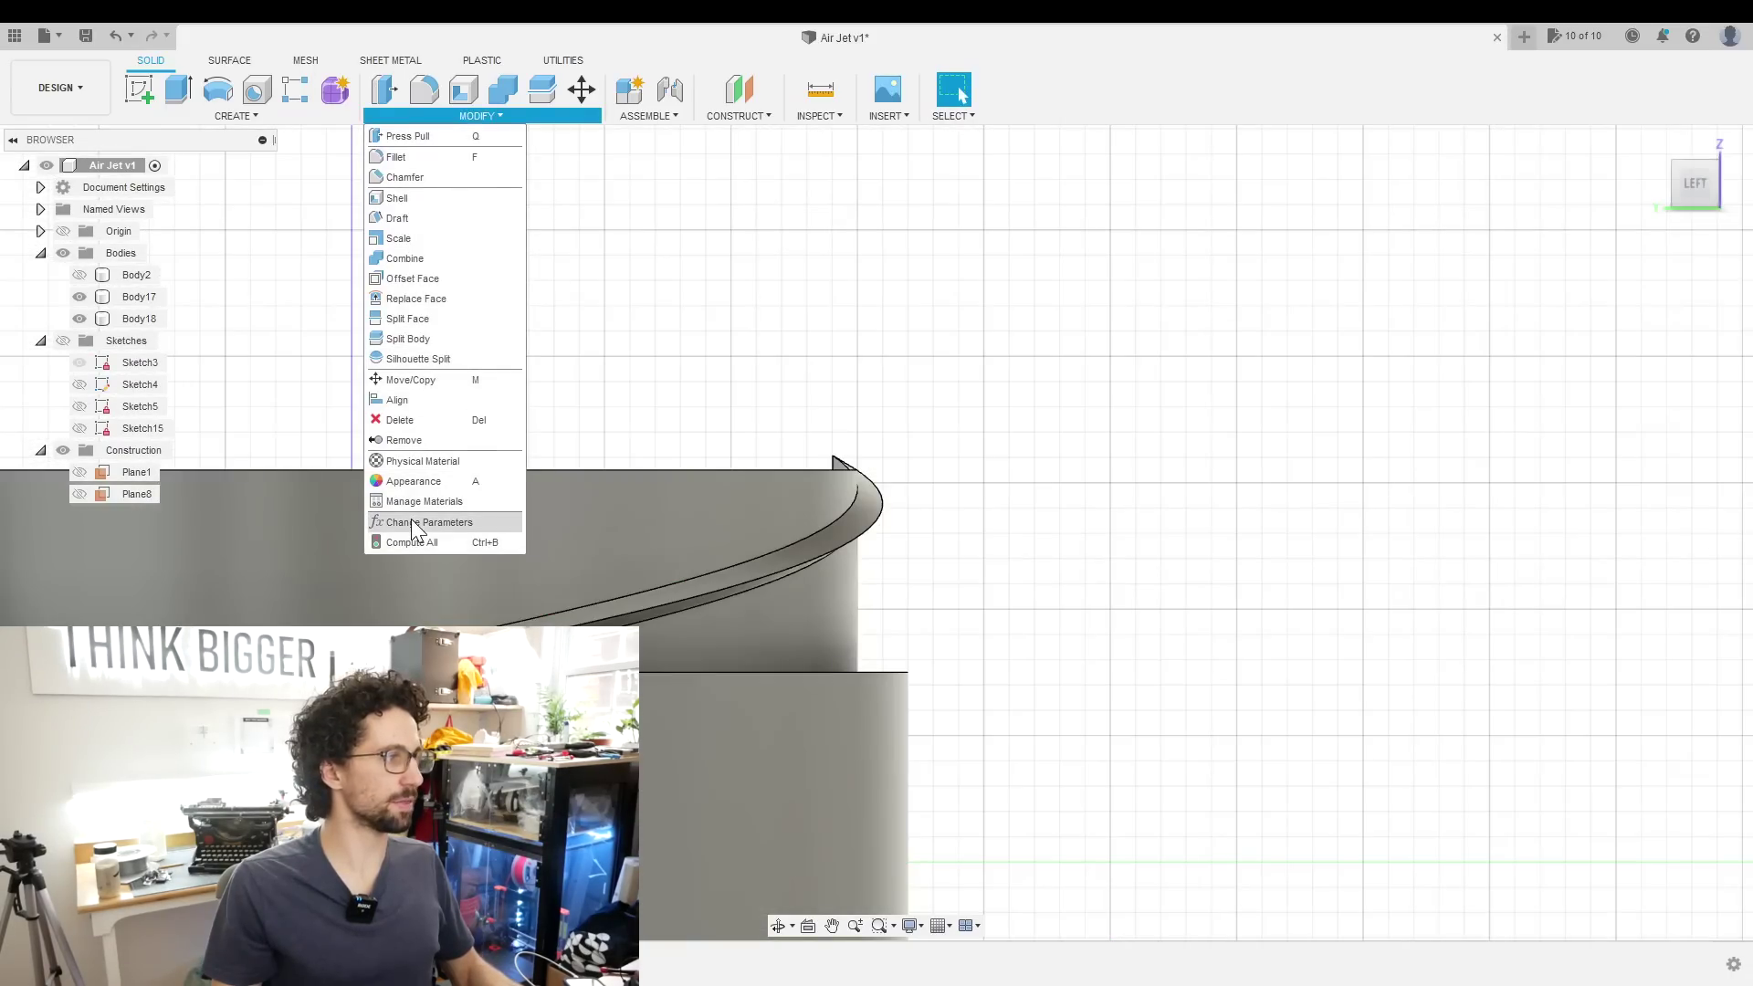
Change the ThreadWidth parameter to 0.06 in
click(411, 522)
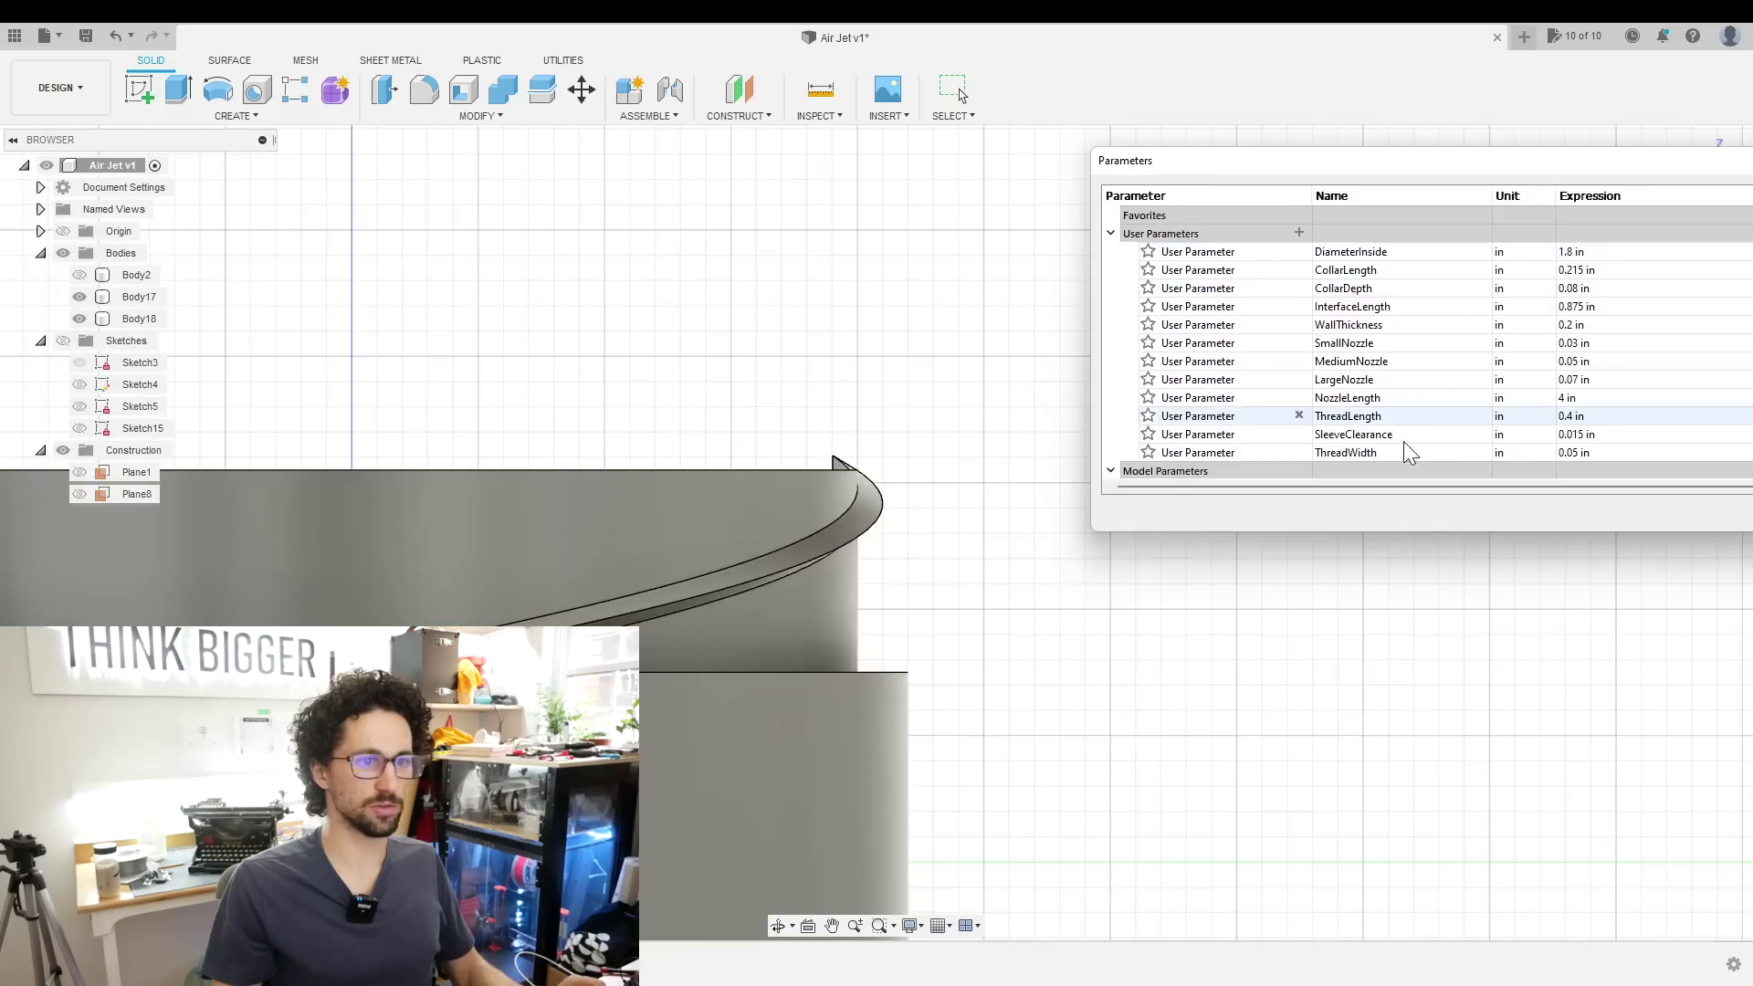
click(1583, 453)
click(1567, 453)
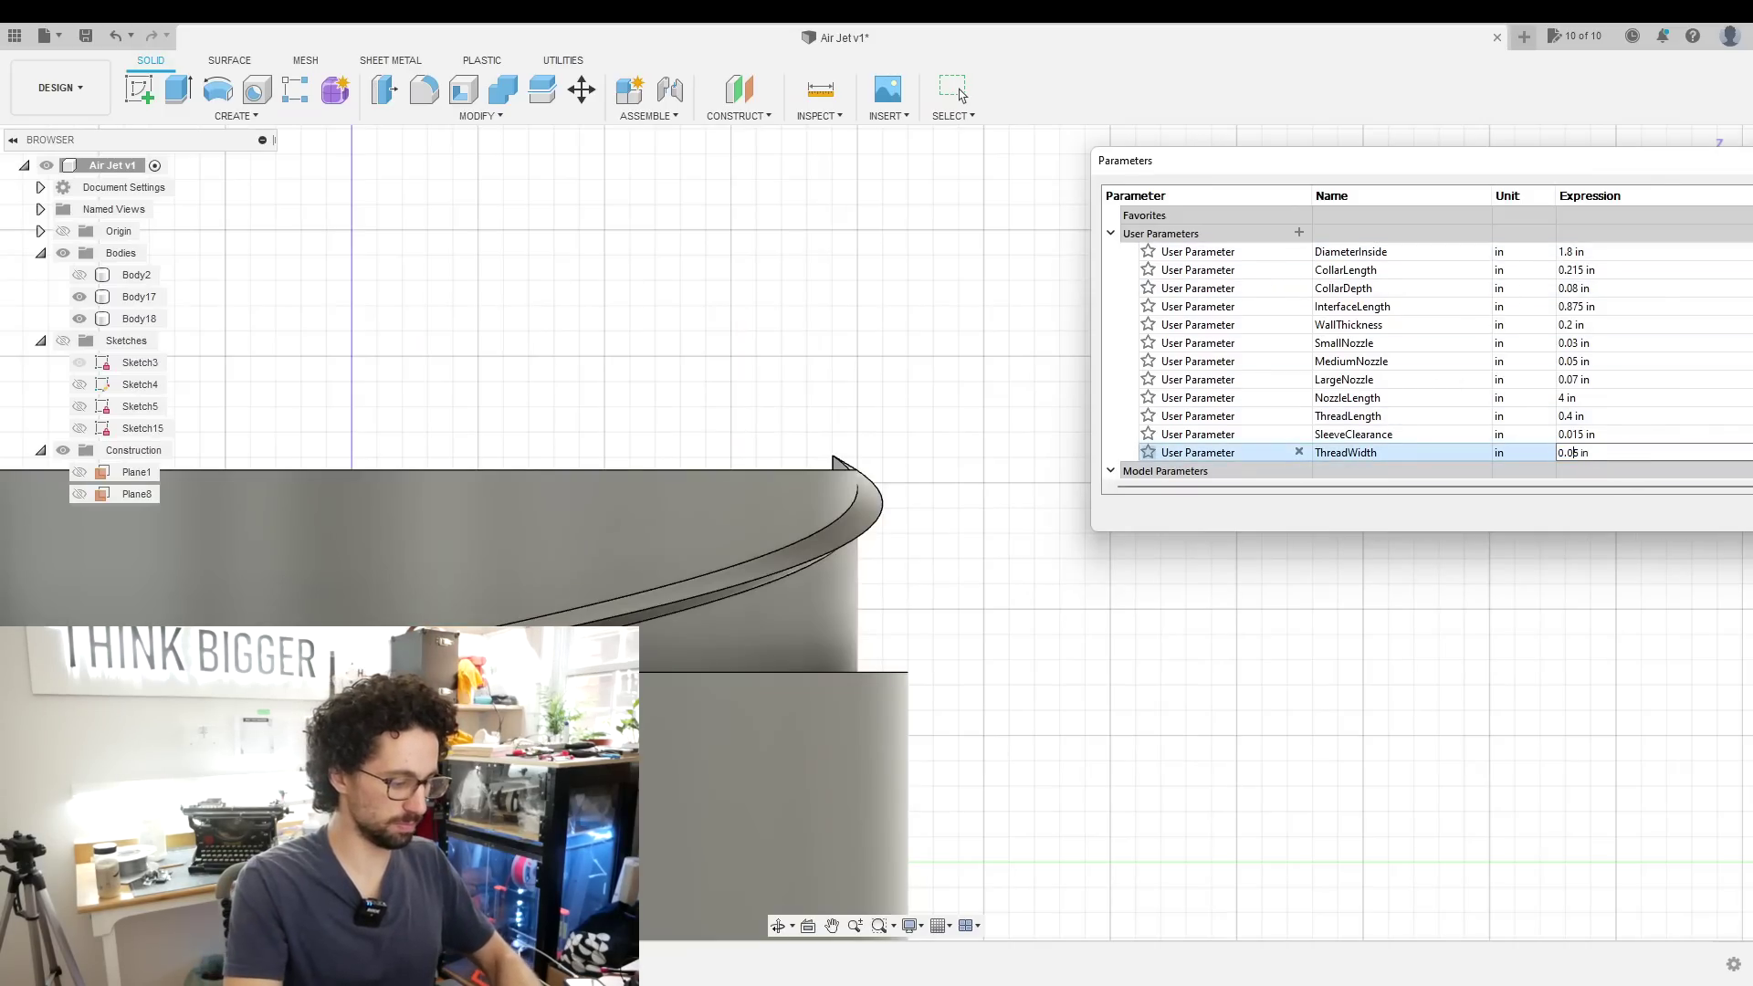
key(Return)
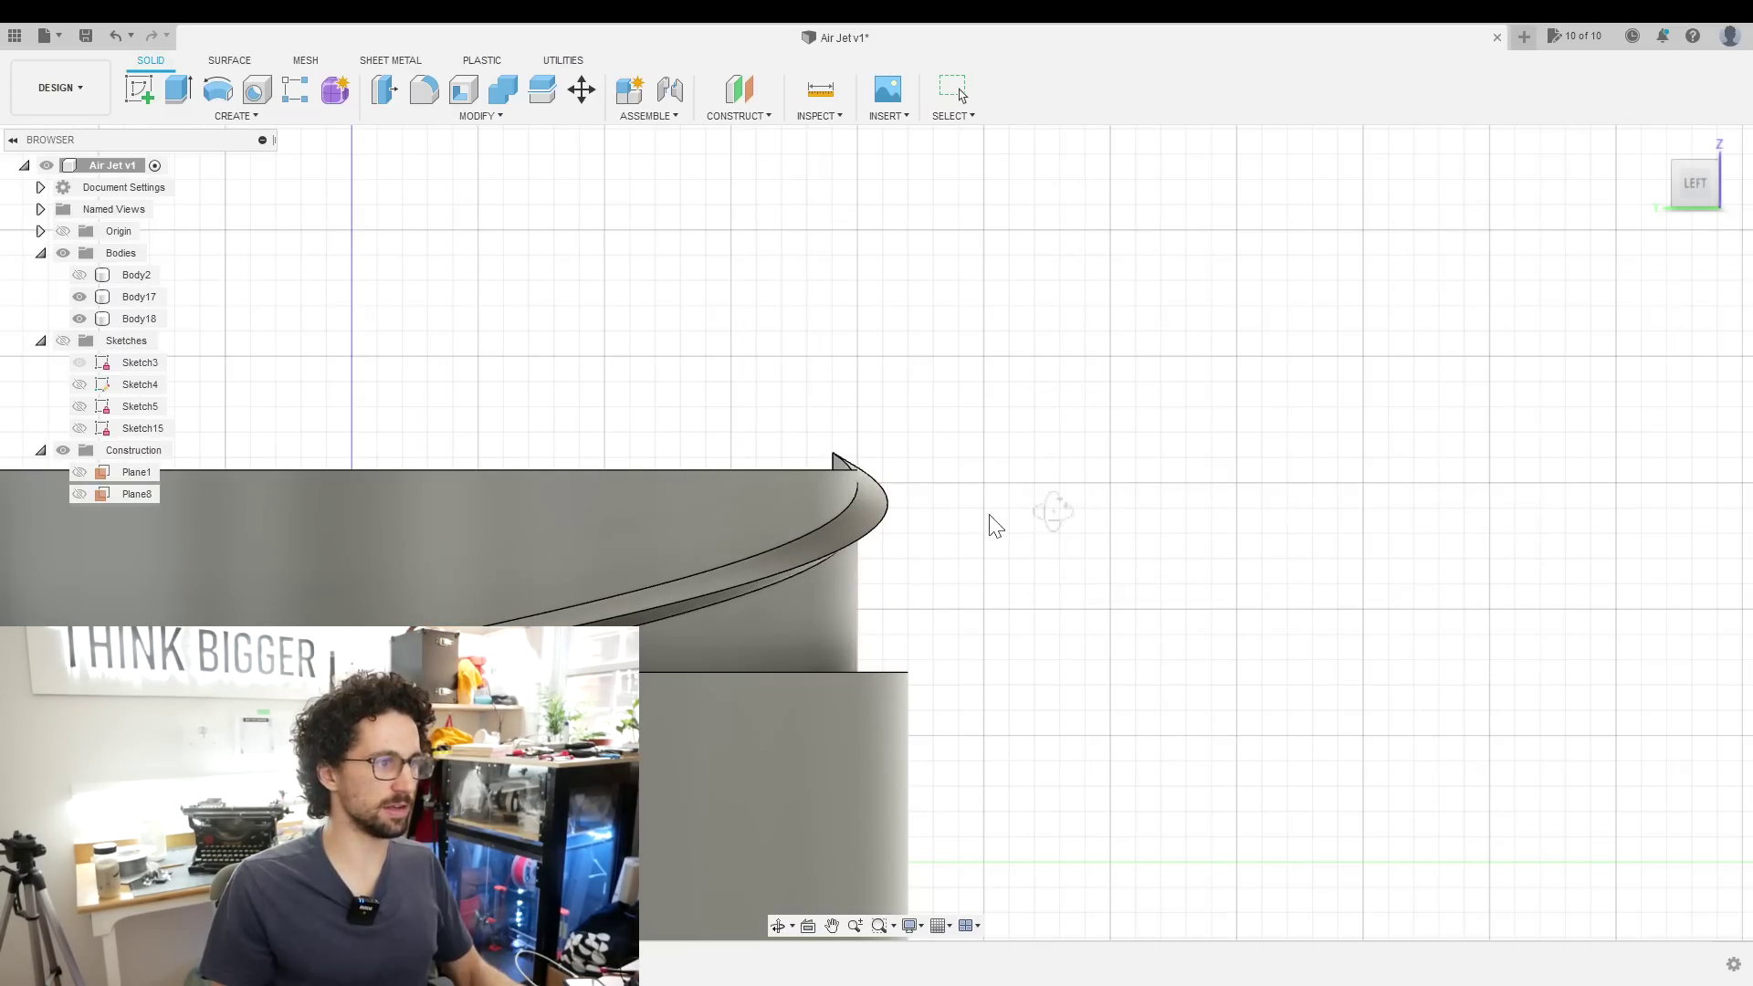
Chamfer the thread rib's top edge by ThreadWidth/2
shift+middle_drag(989, 521, 1068, 522)
click(971, 493)
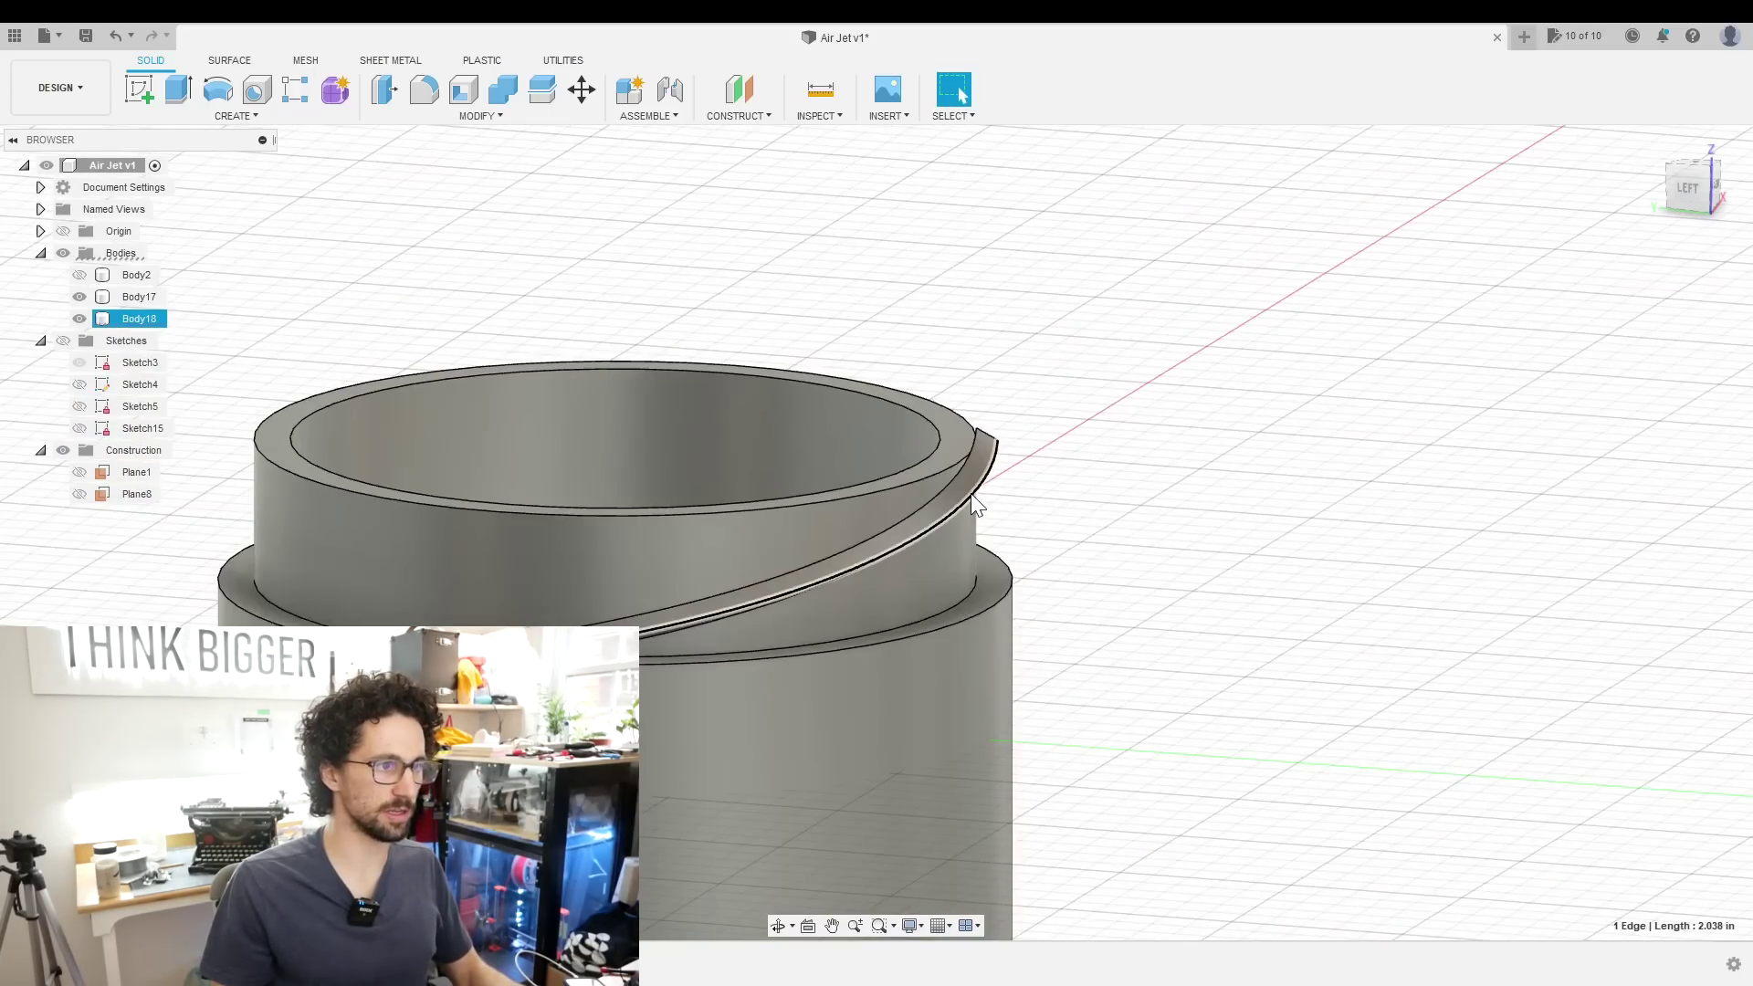
right_click(971, 493)
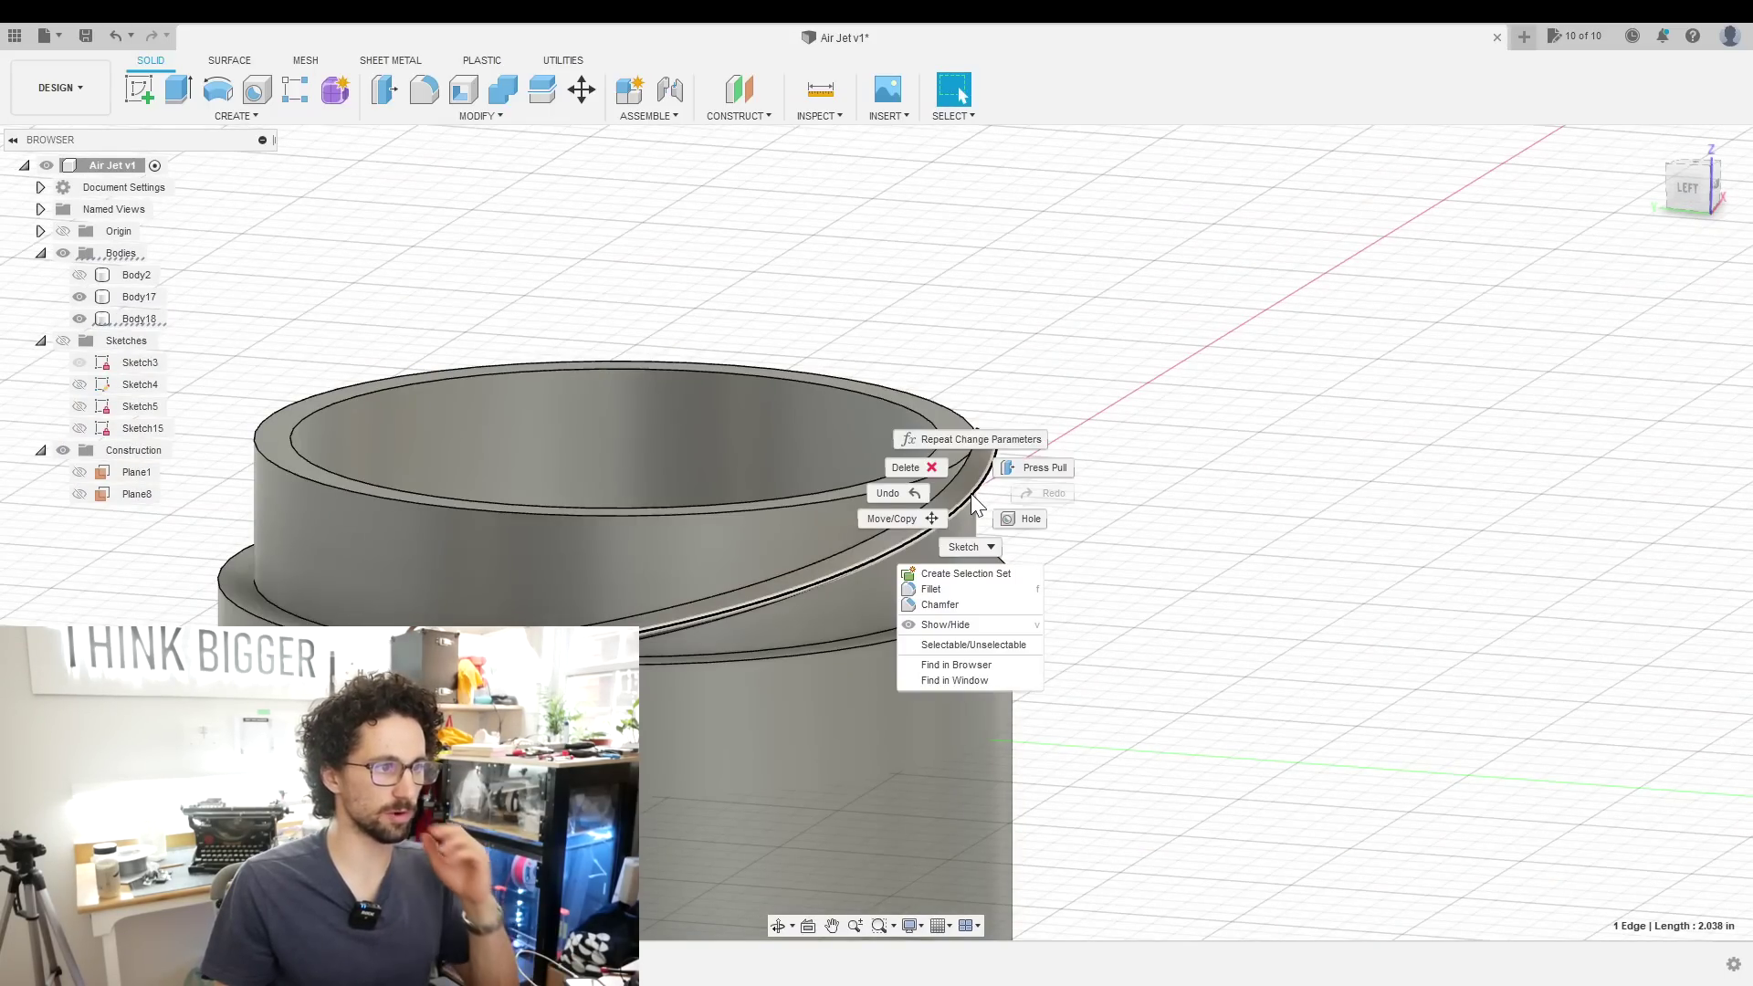
click(956, 605)
text(Thread)
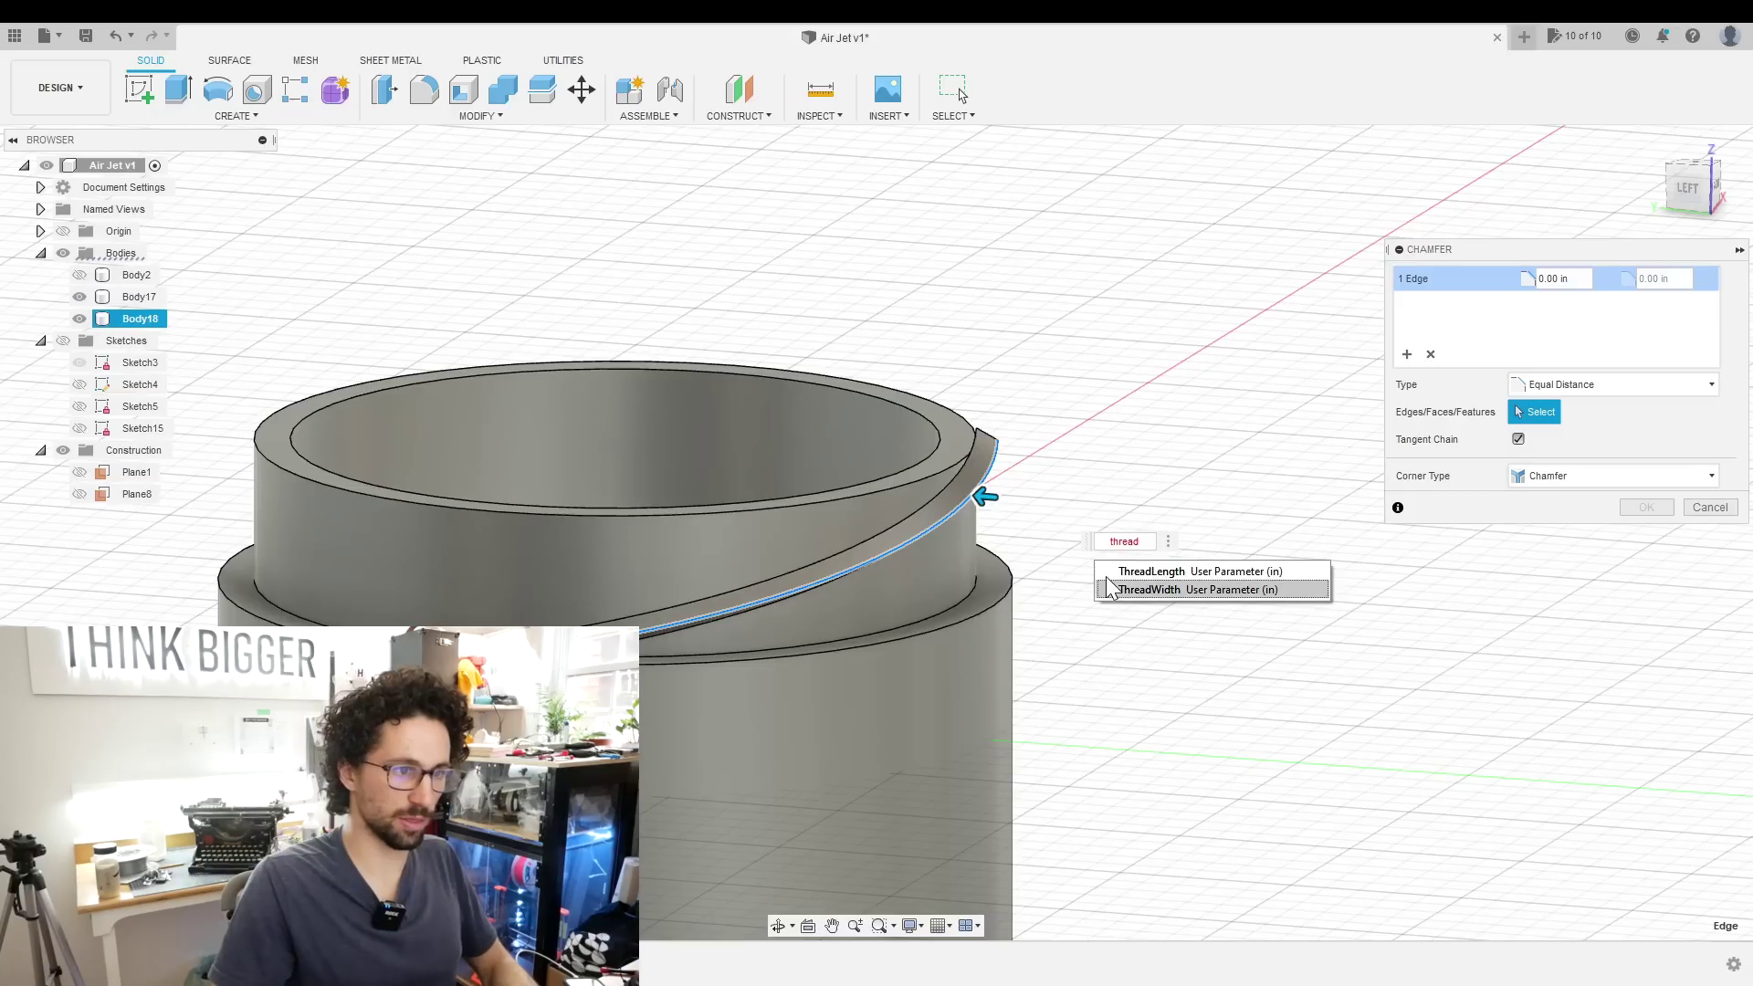
key(Down)
key(Return)
text(/2)
key(Return)
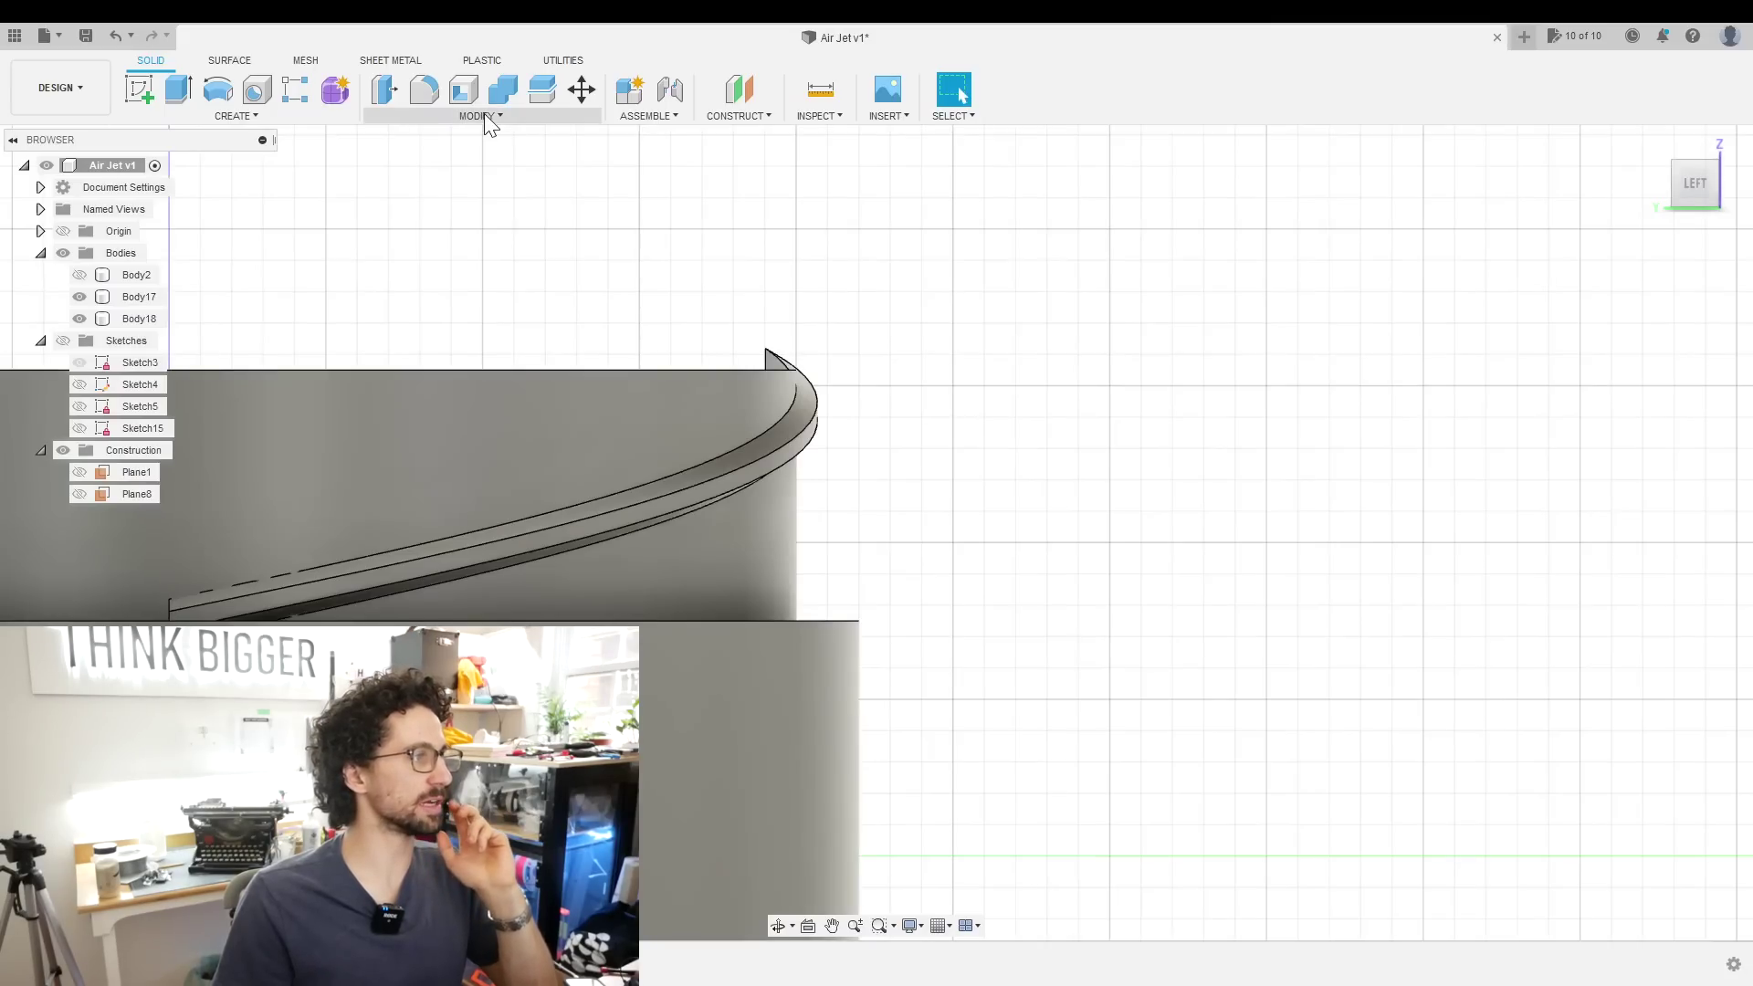
Change the ThreadWidth parameter to 0.1 in
click(484, 113)
click(429, 521)
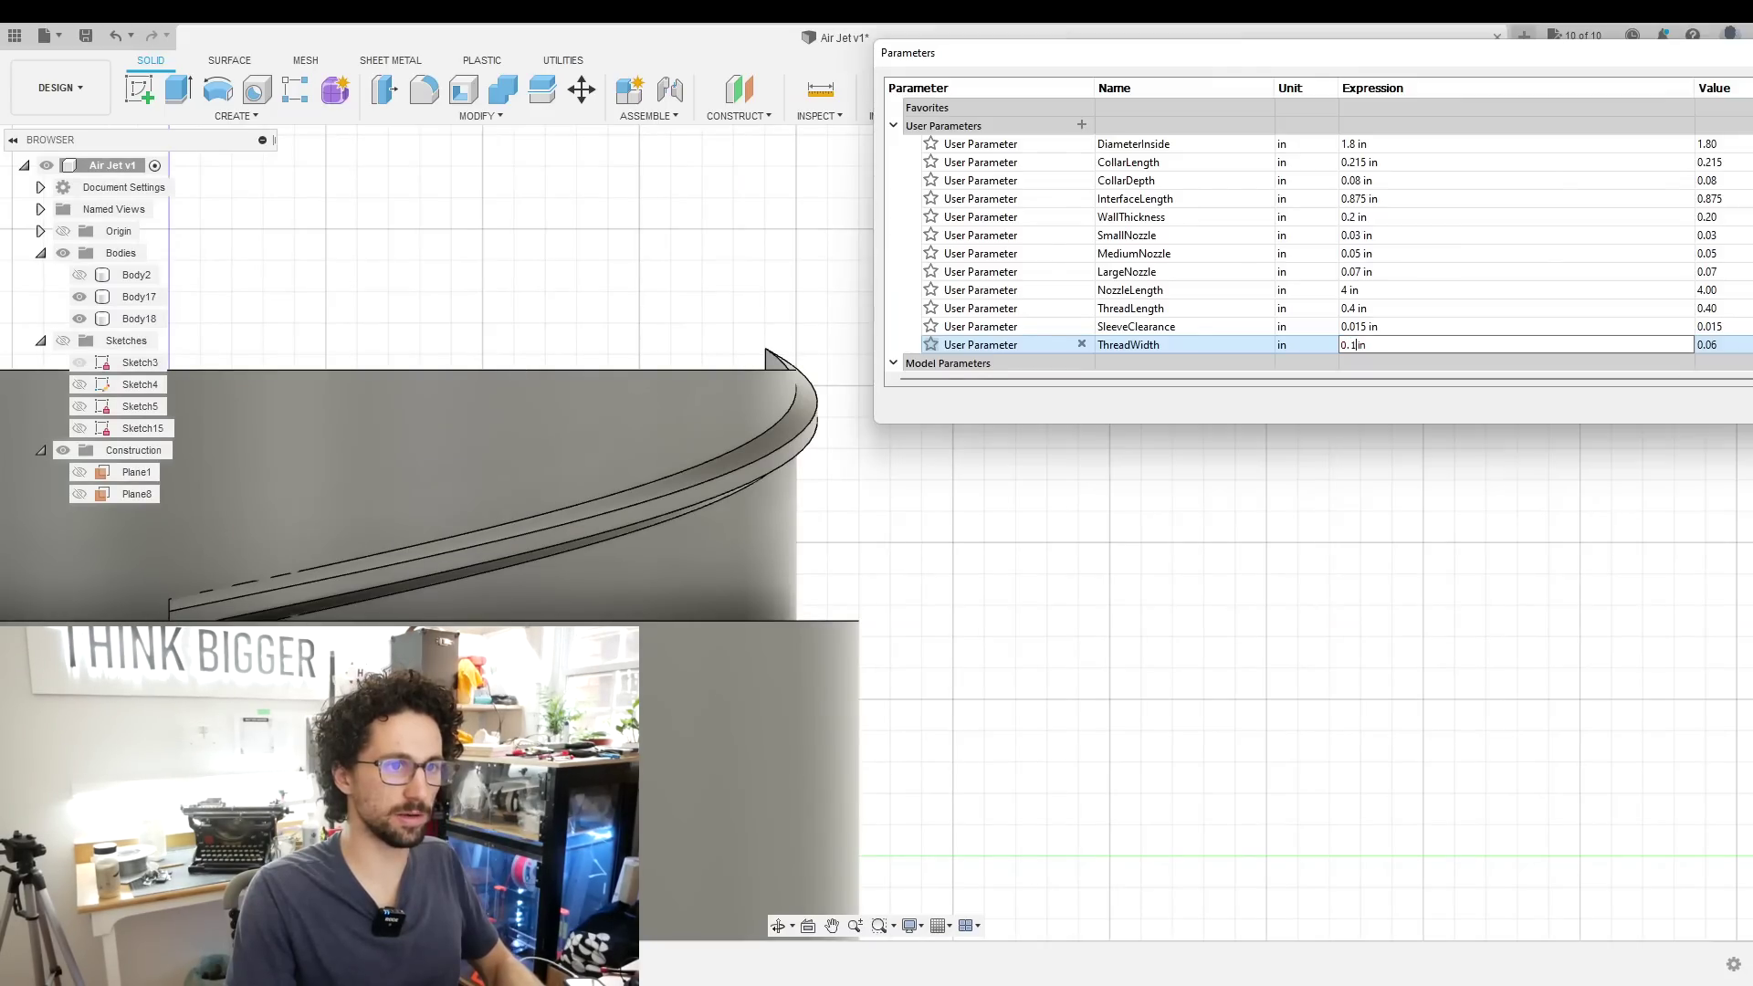
key(Return)
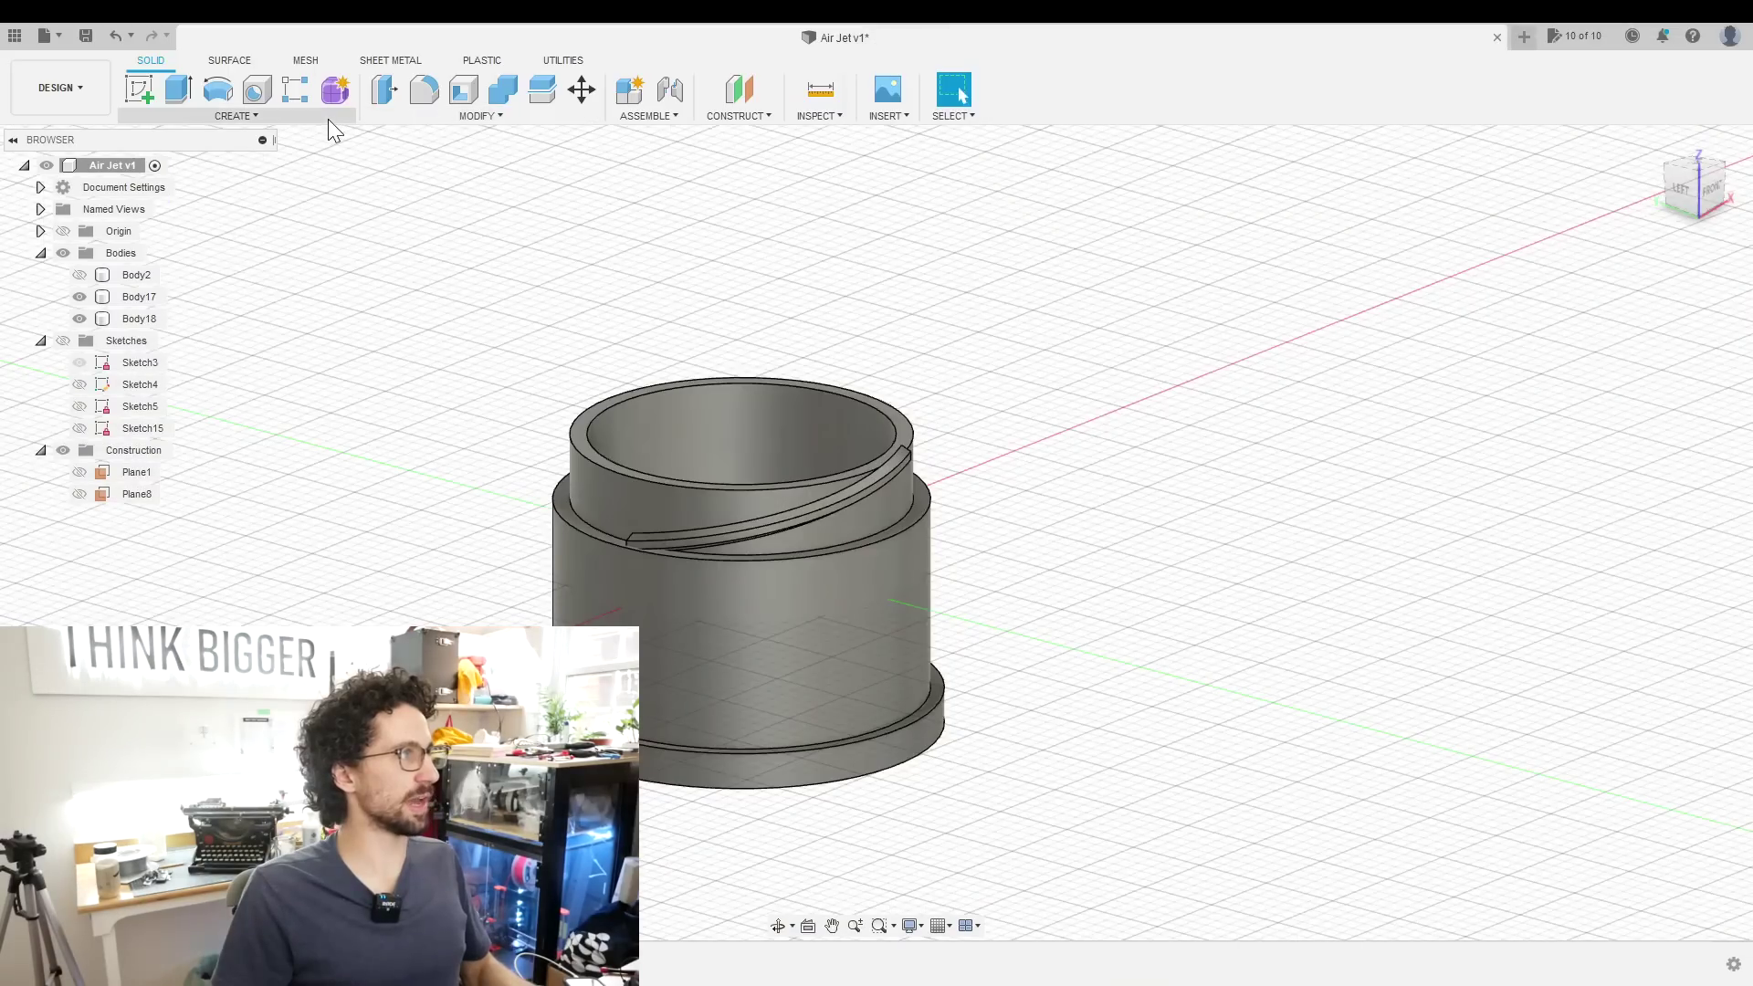
Circular-pattern the thread rib four times around the collar's Z axis
click(328, 119)
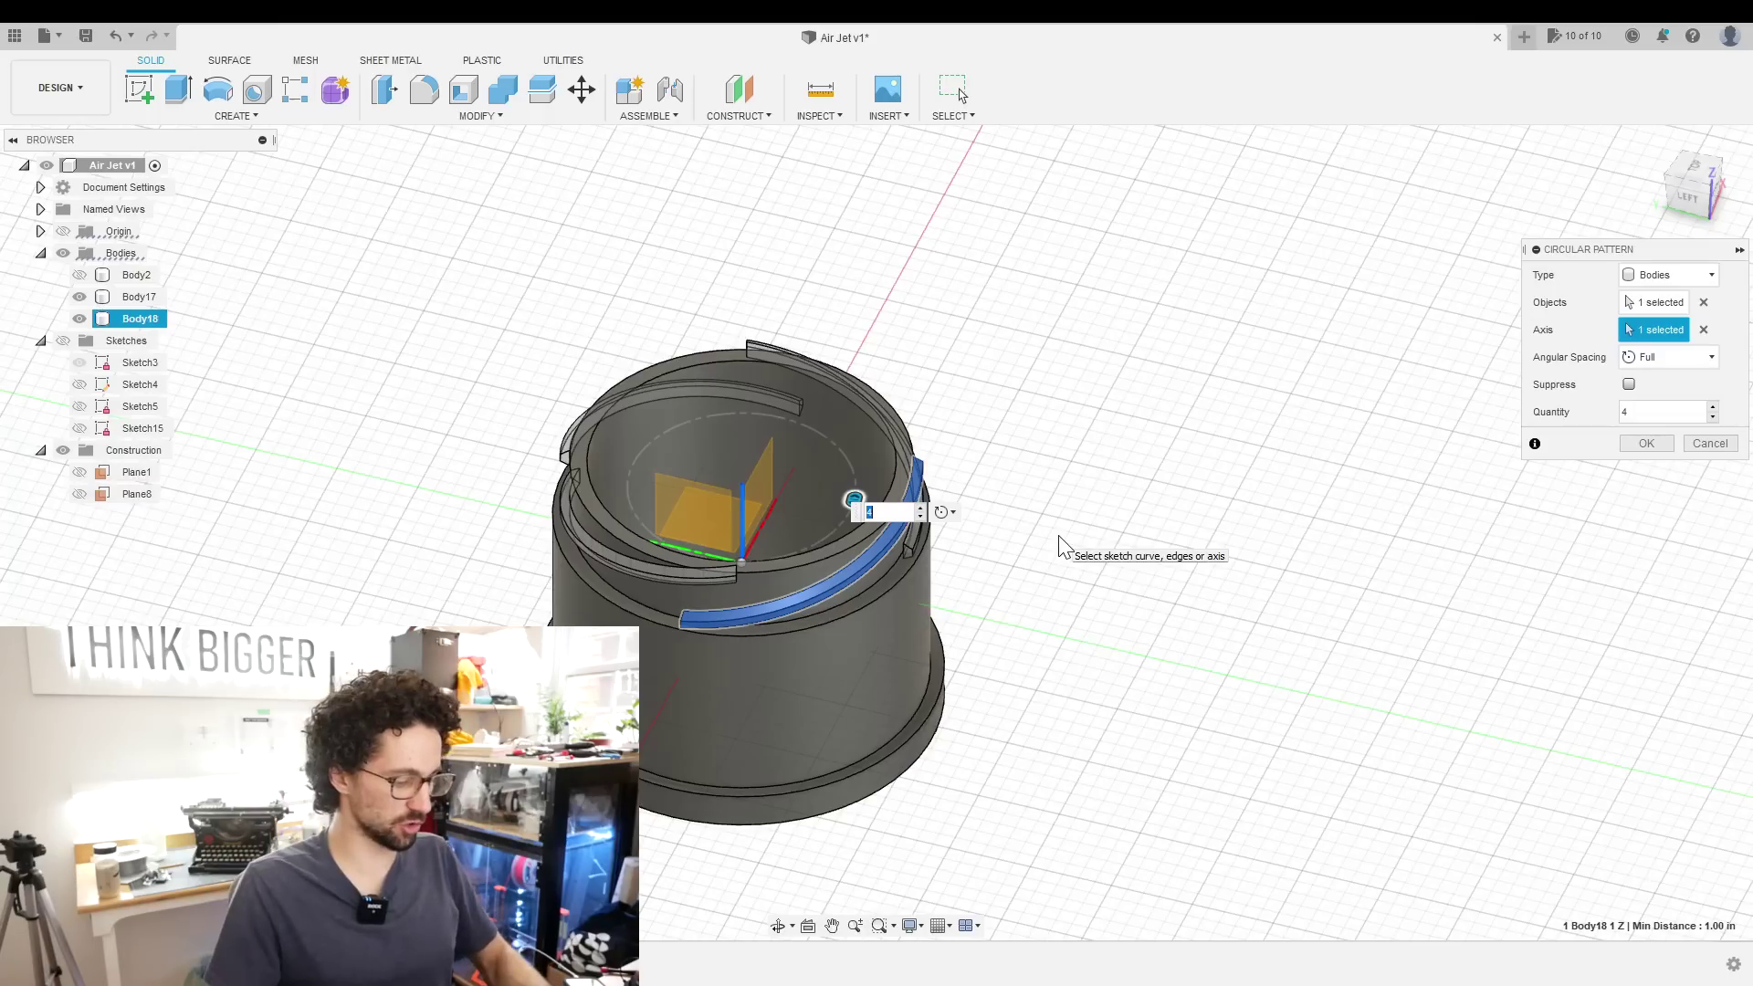
text(3)
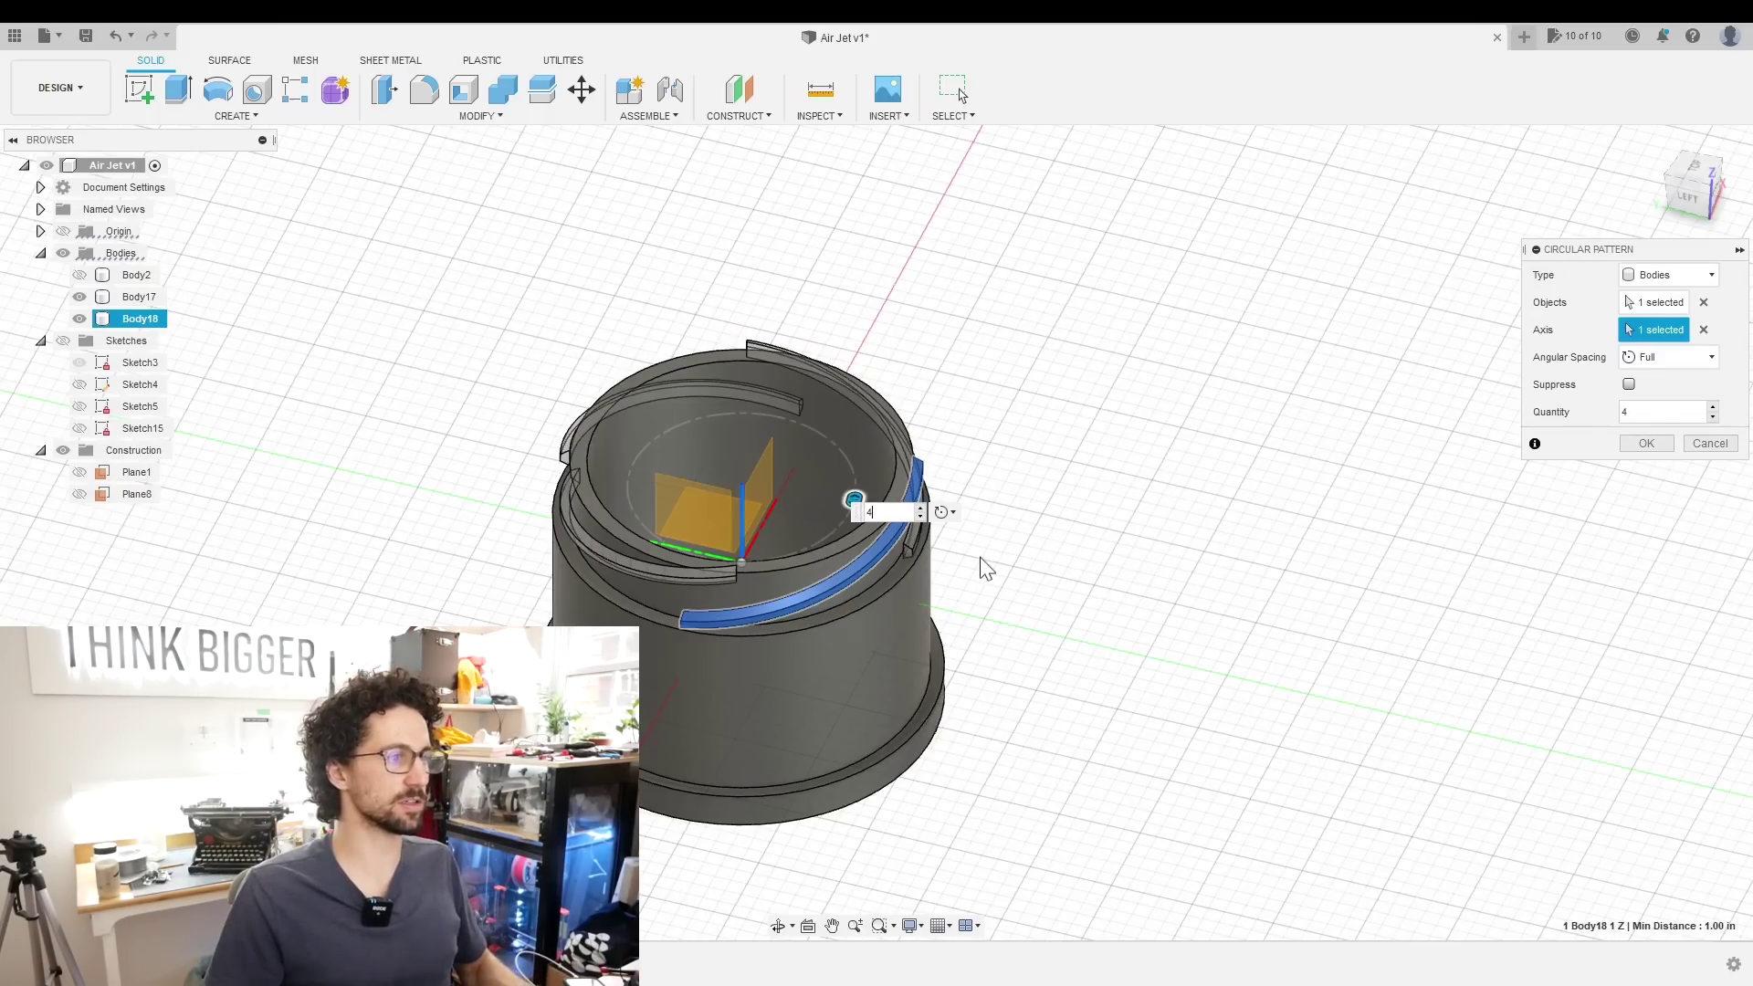
shift+middle_drag(983, 567, 1009, 529)
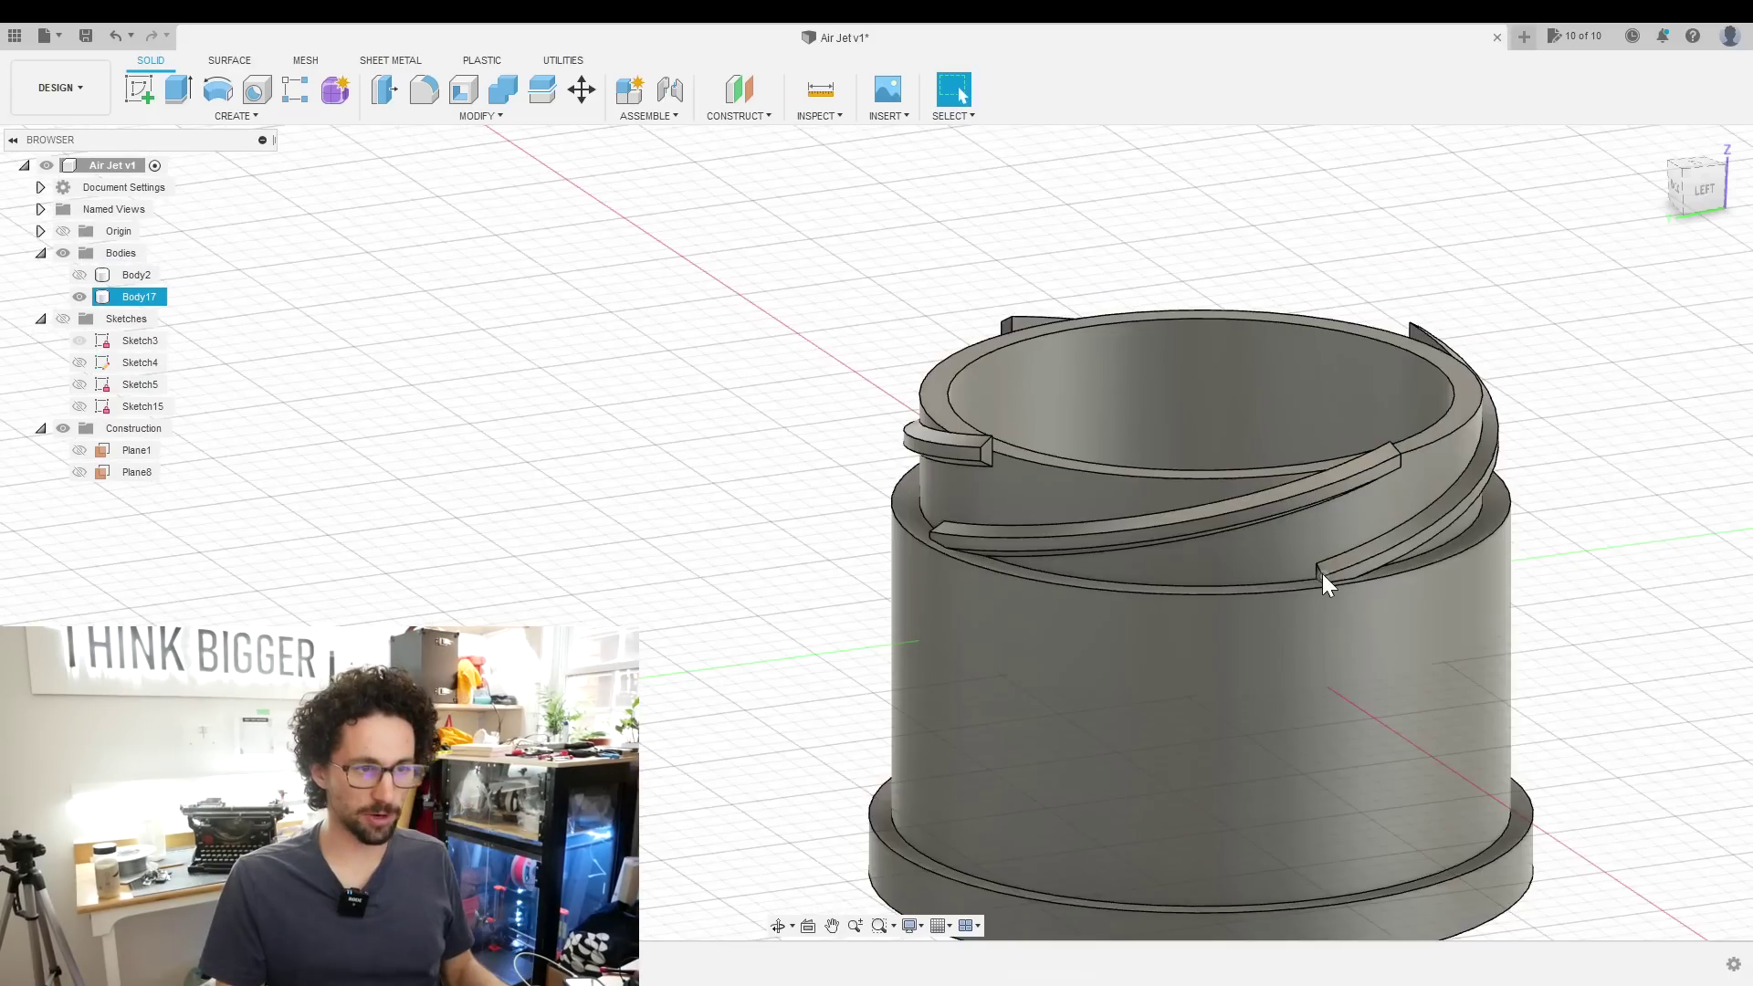
scroll(1322, 573, up, 5)
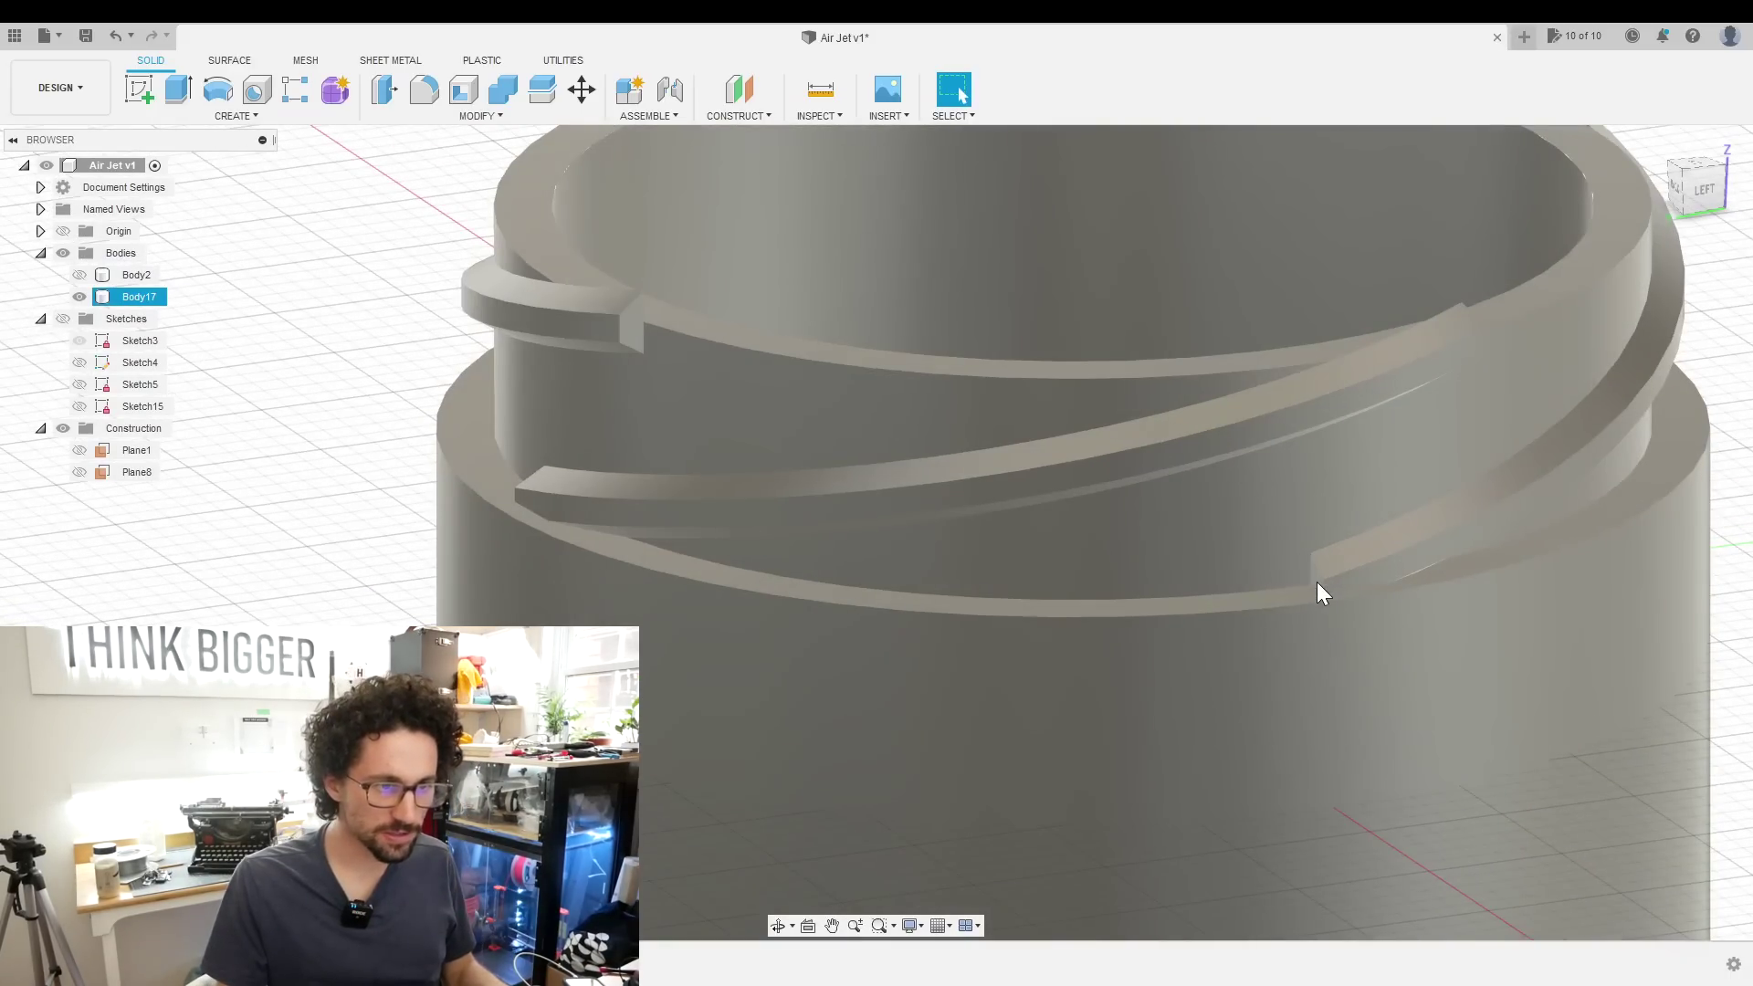
scroll(1316, 578, up, 3)
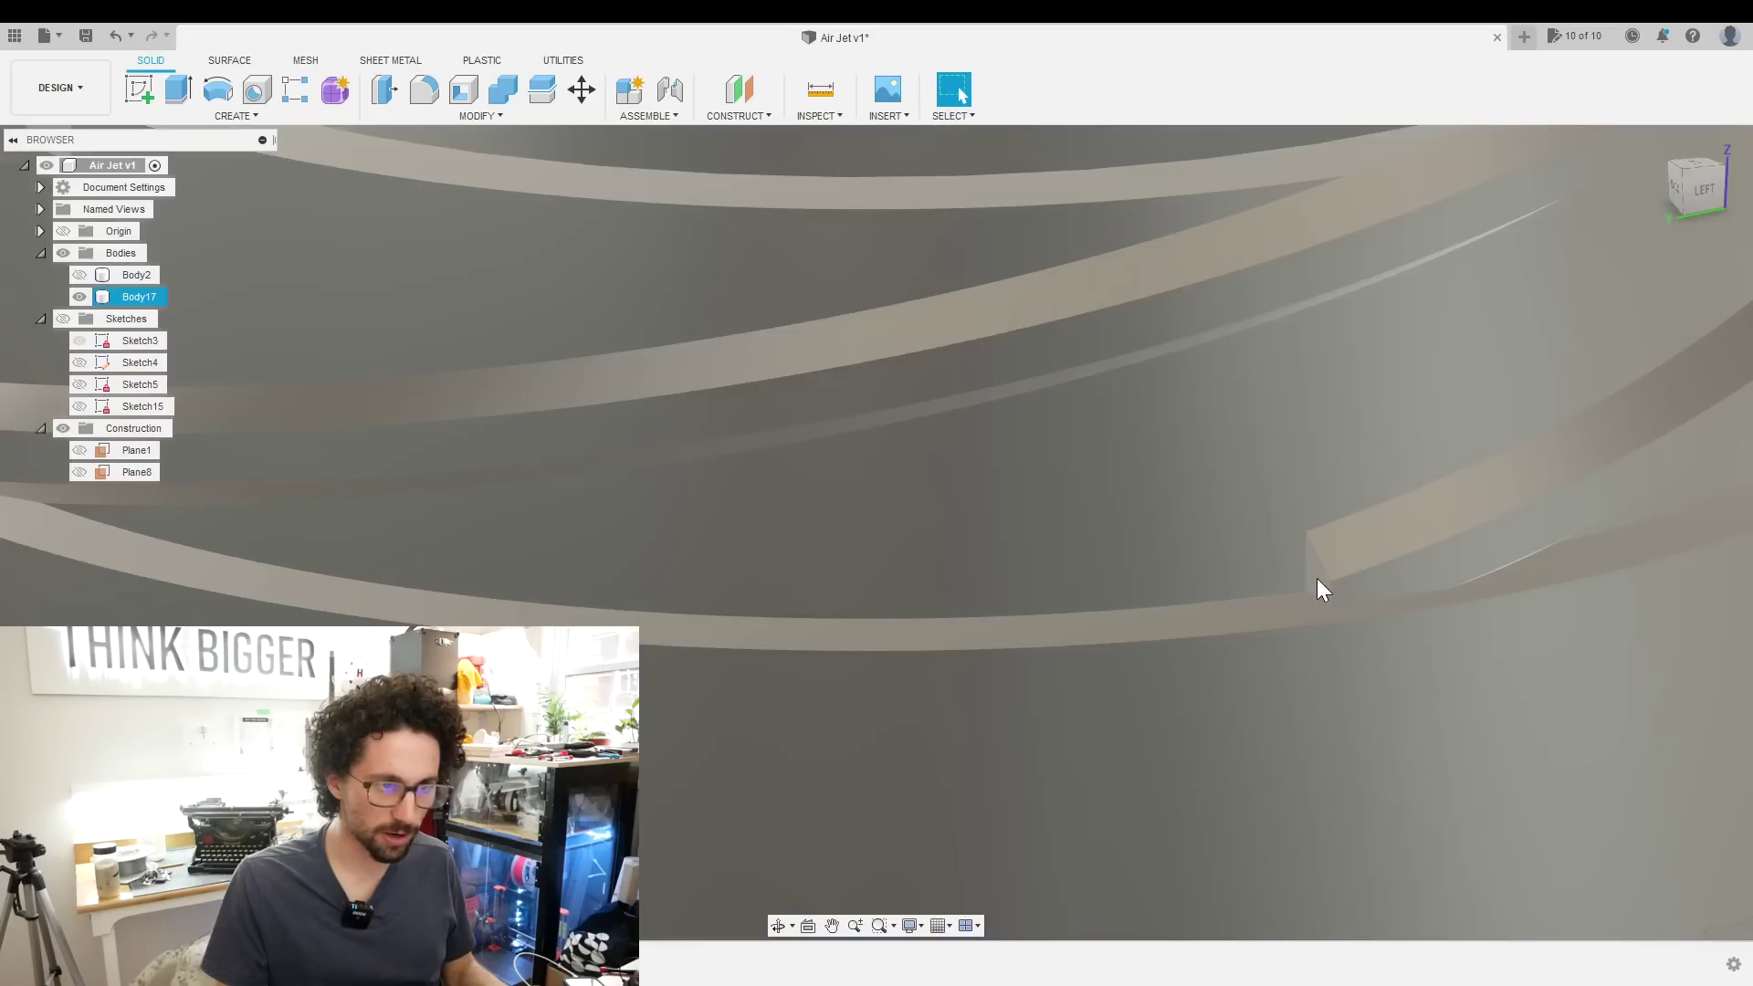
Press Pull one rib's end face out by 0.33 in
click(1318, 579)
right_click(1318, 579)
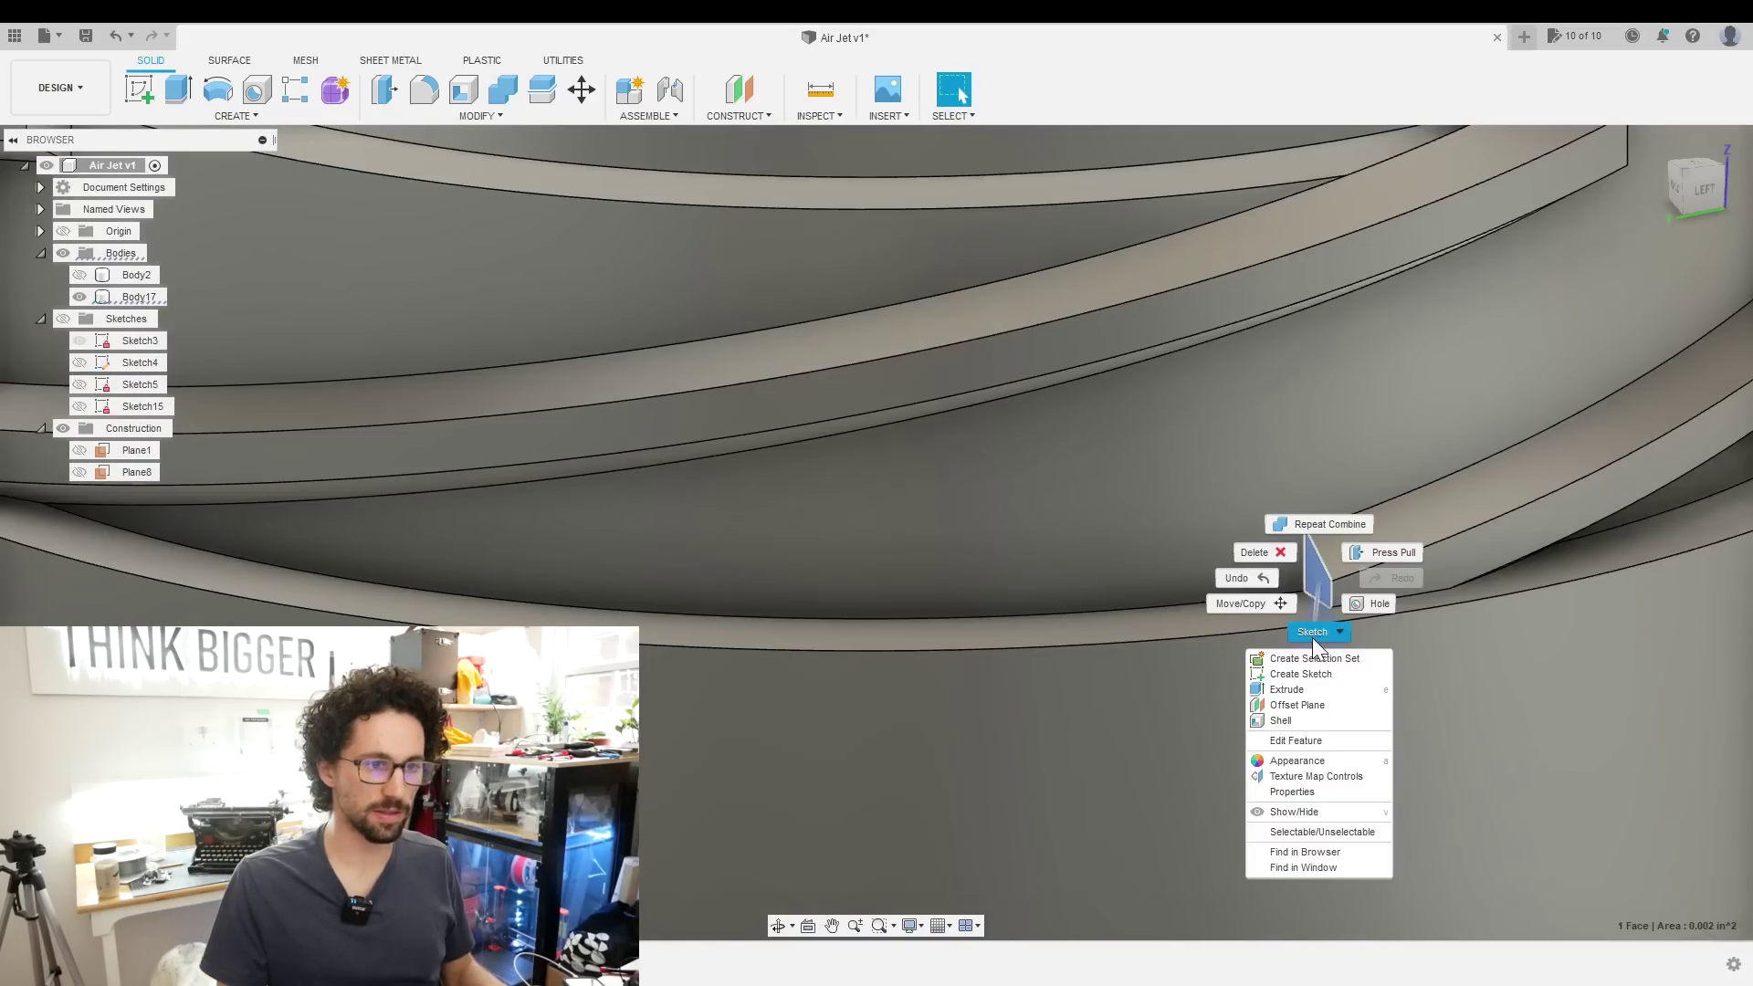
click(1383, 553)
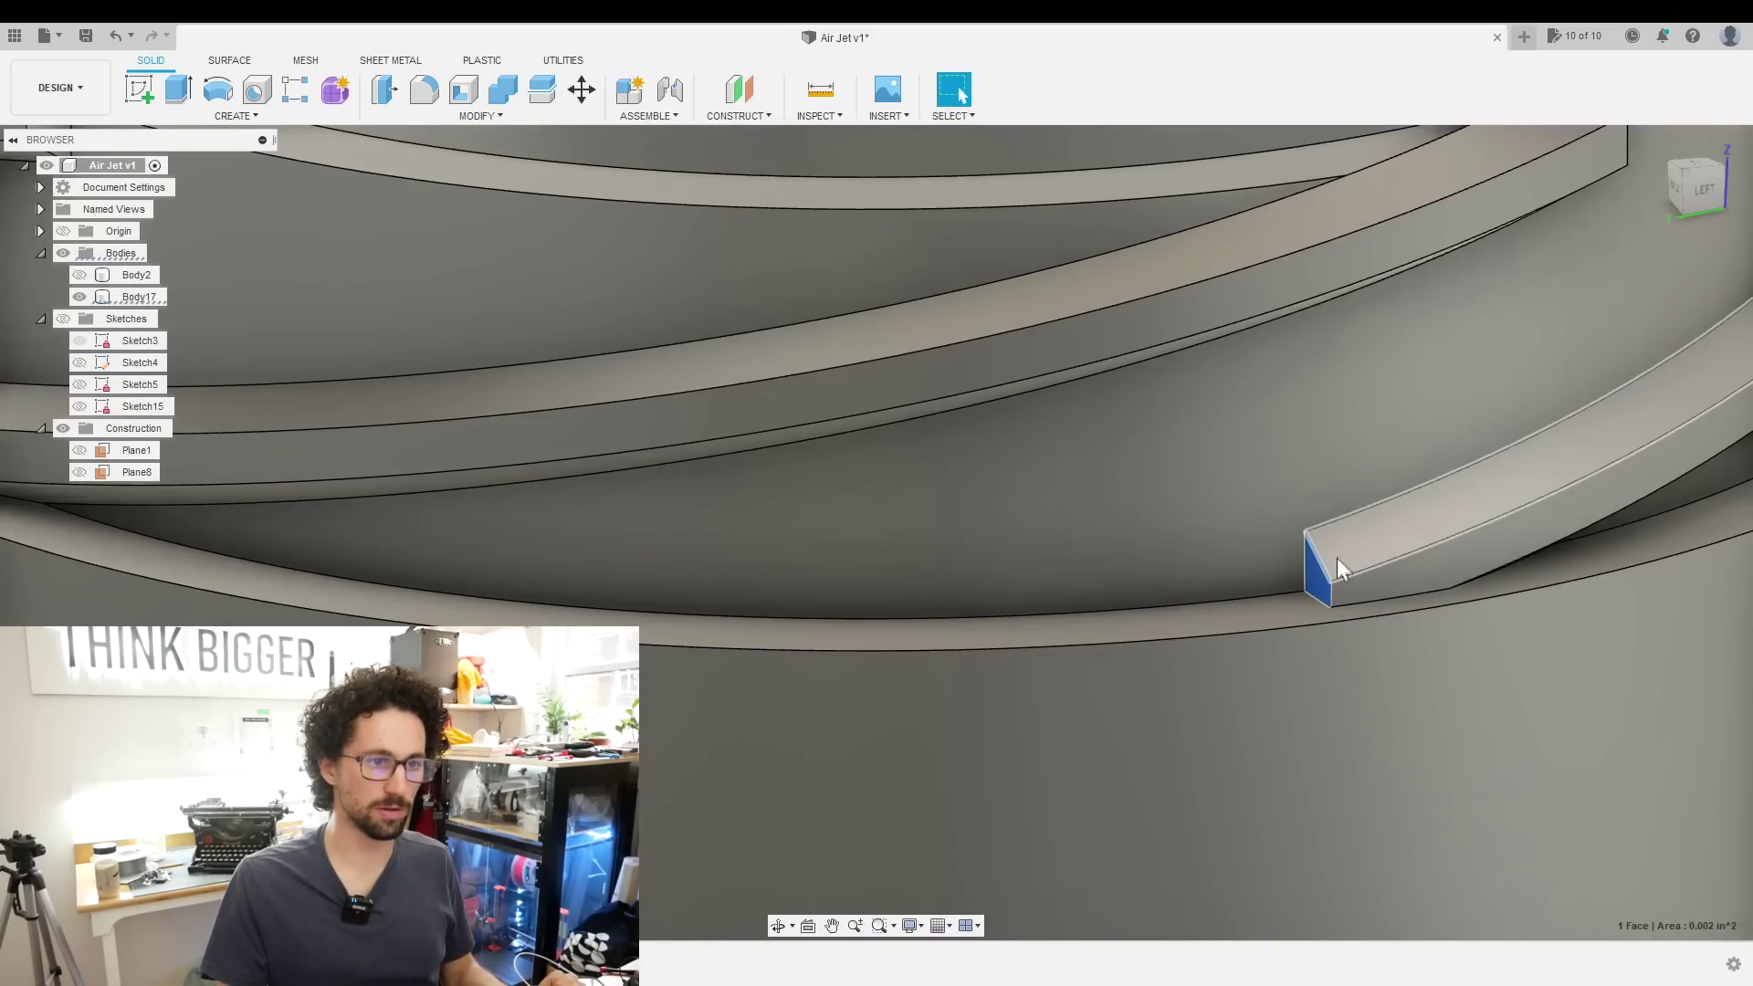
middle_drag(1336, 556, 984, 623)
drag(1096, 607, 980, 623)
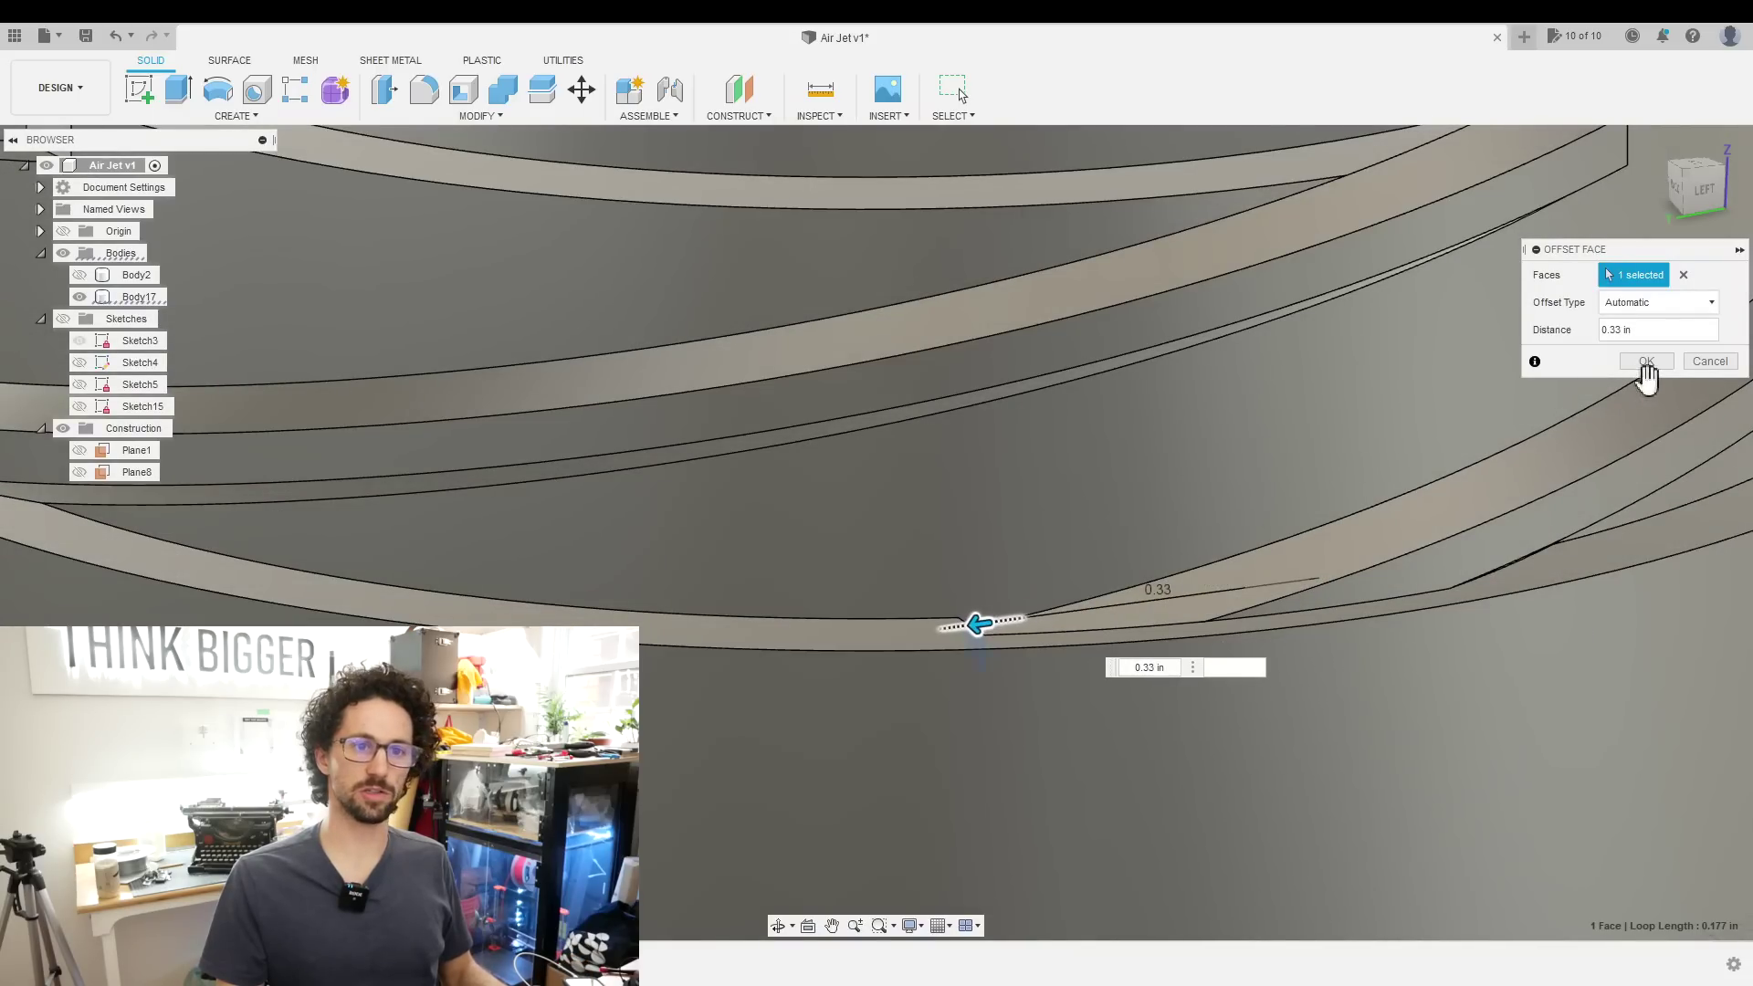
click(1646, 362)
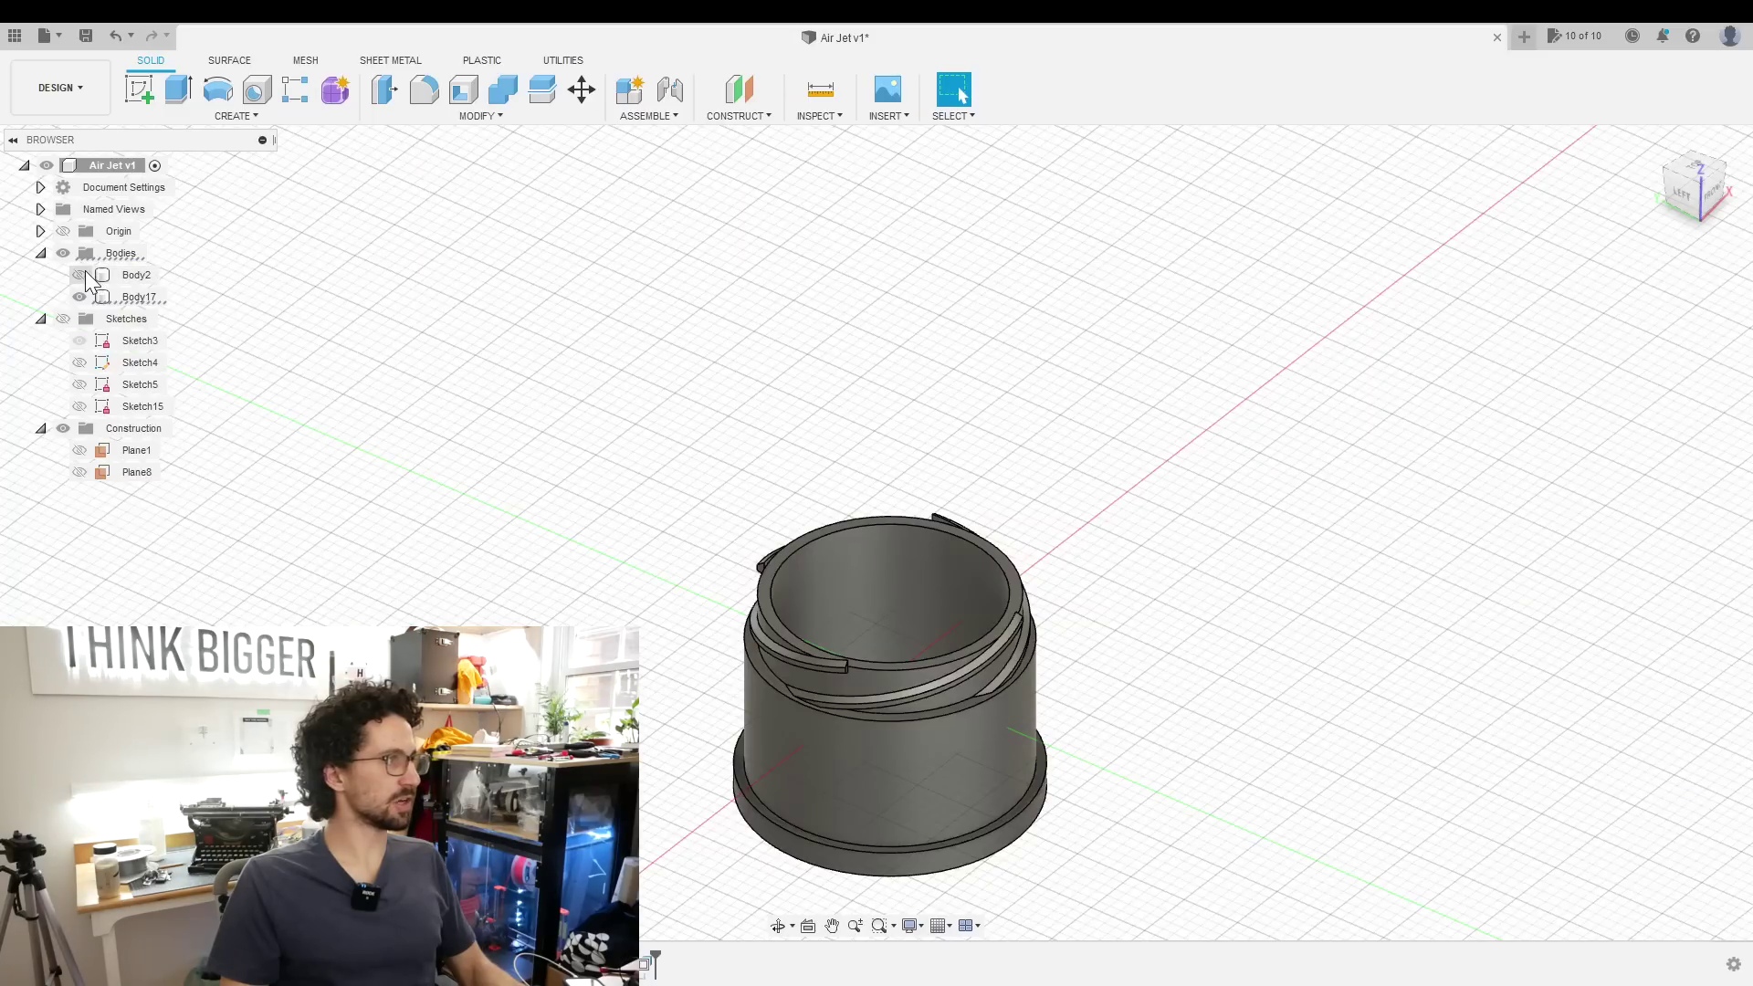
Show Body2 and combine the threaded ring into it
click(80, 275)
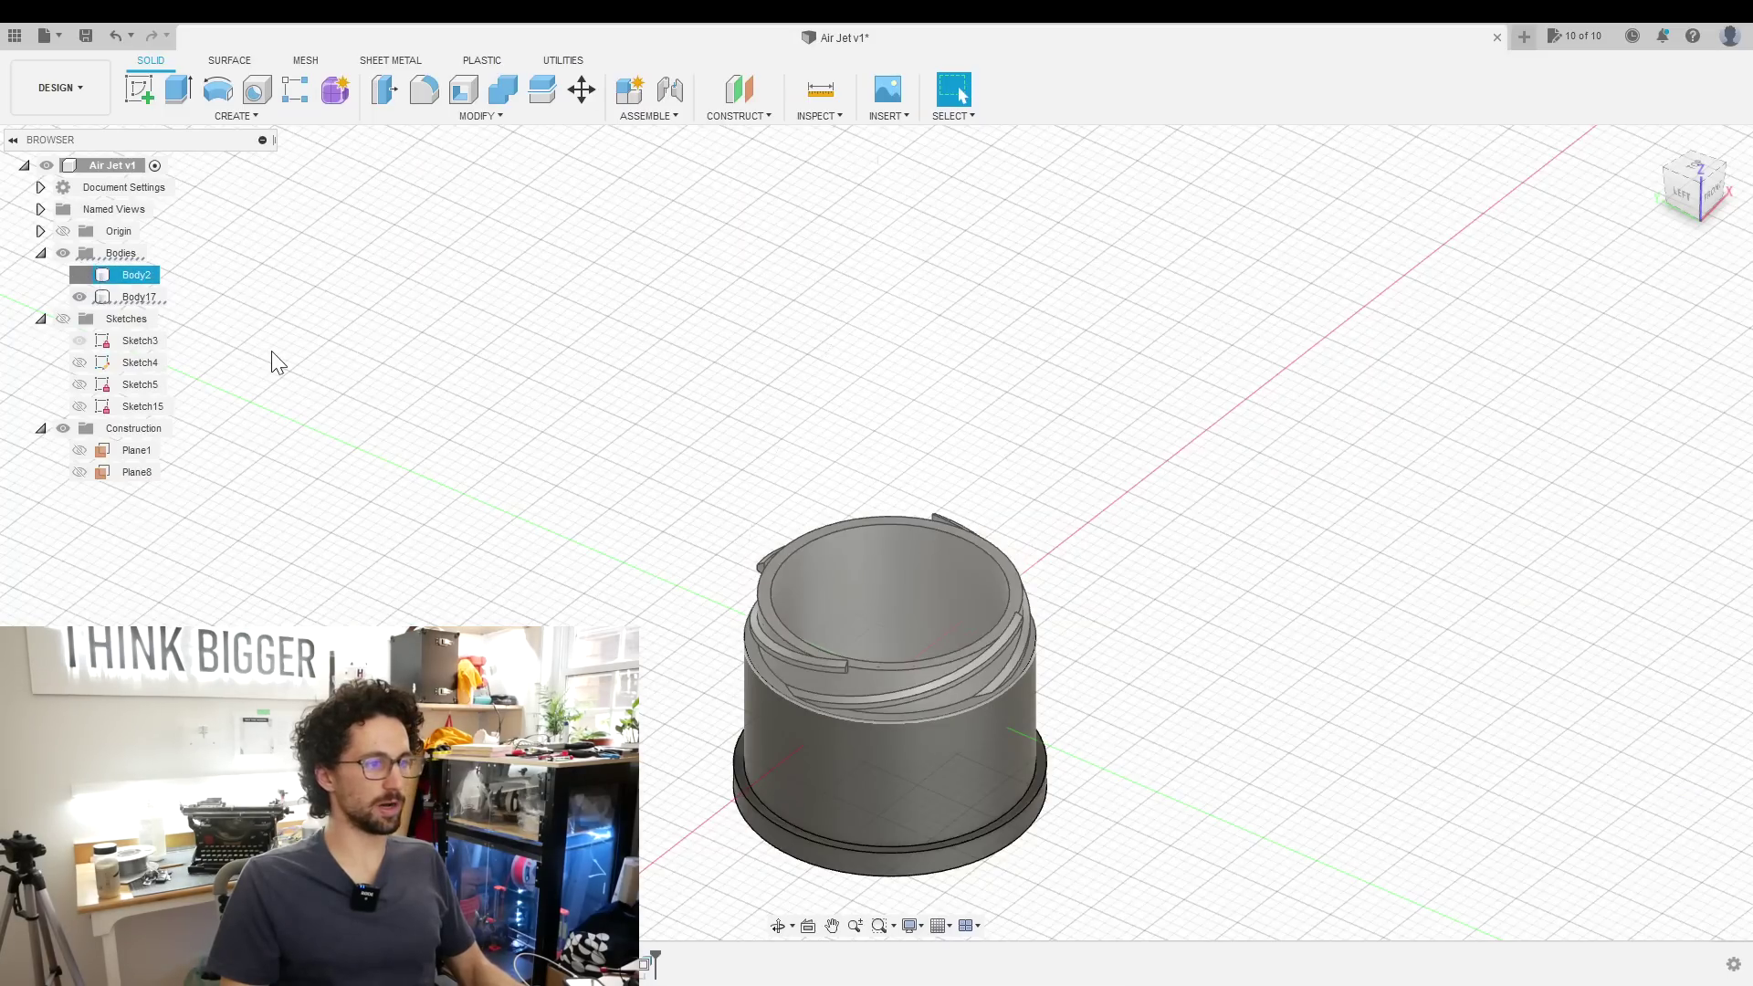
click(502, 88)
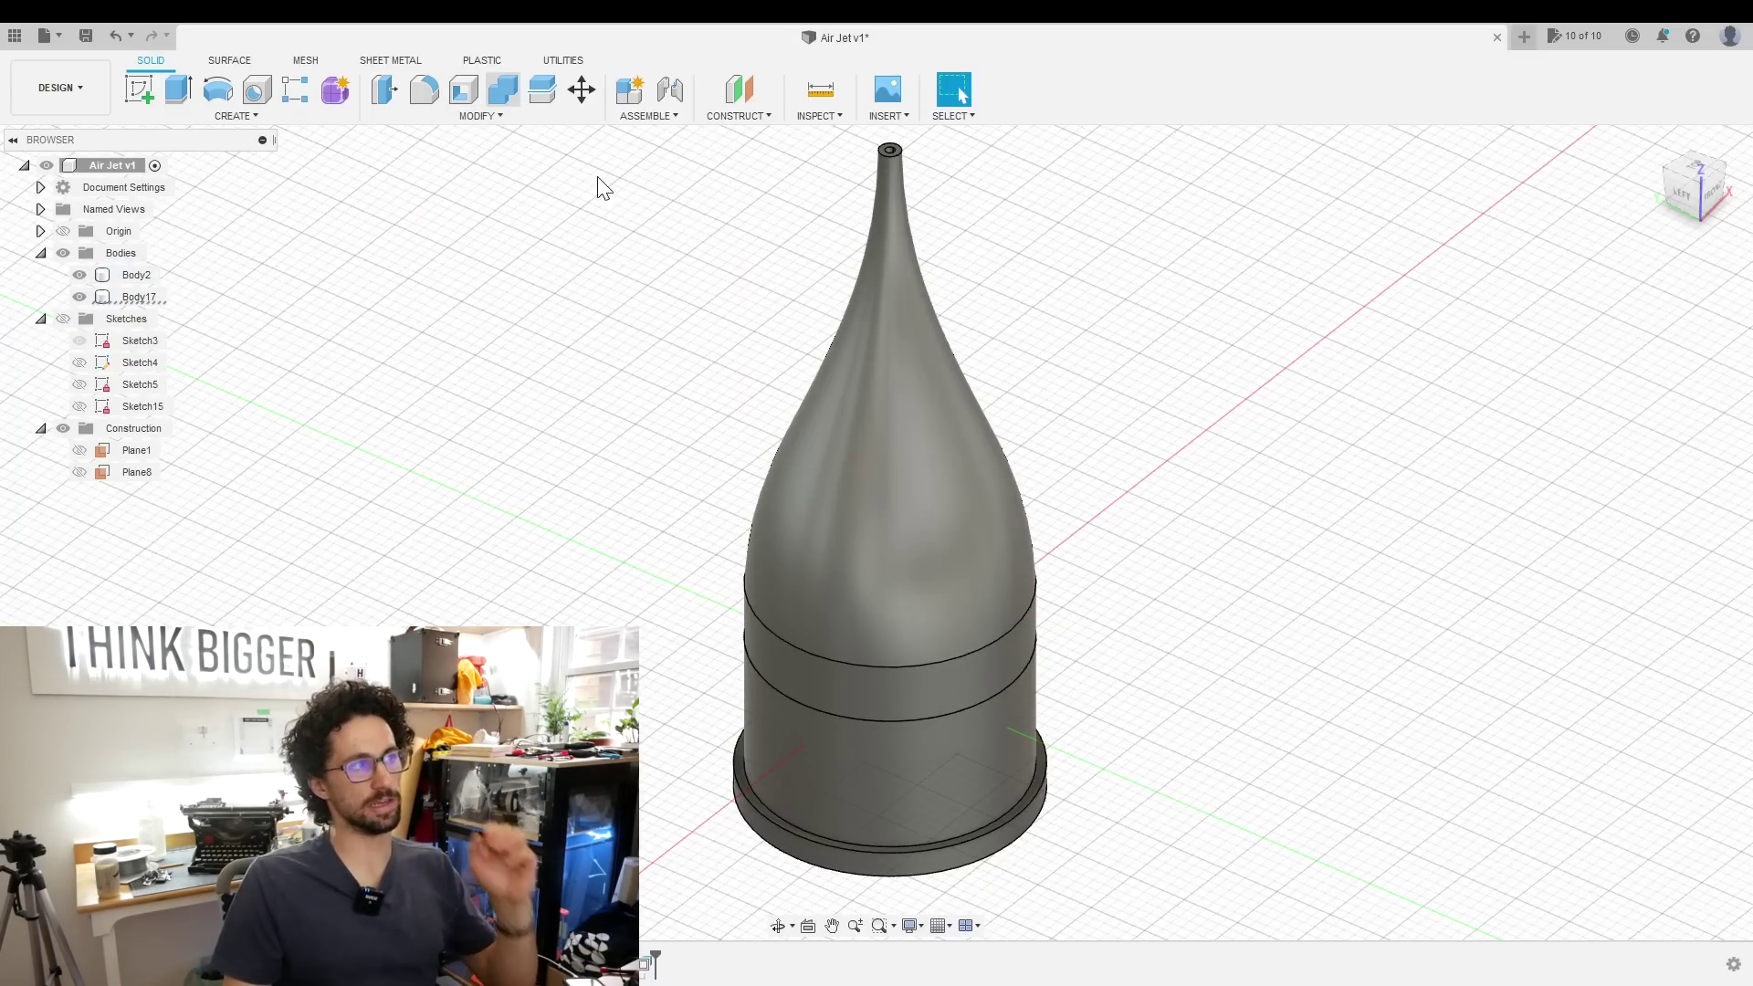
click(880, 395)
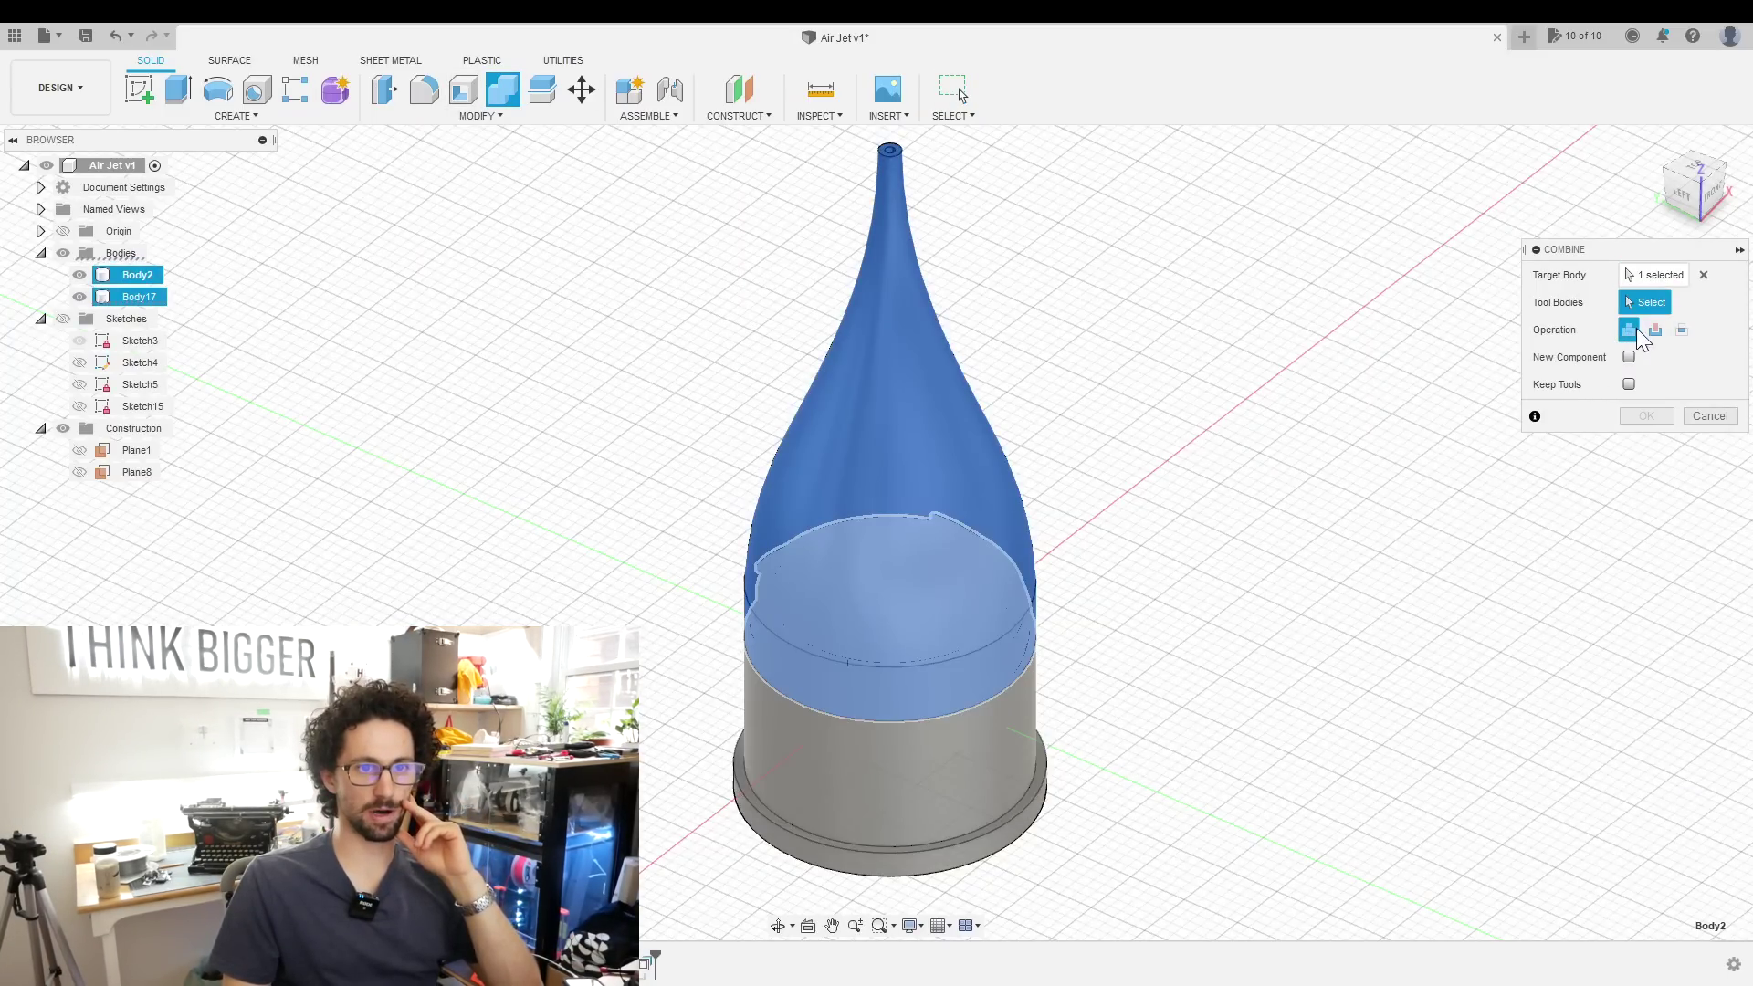
click(1646, 415)
shift+middle_drag(639, 584, 607, 607)
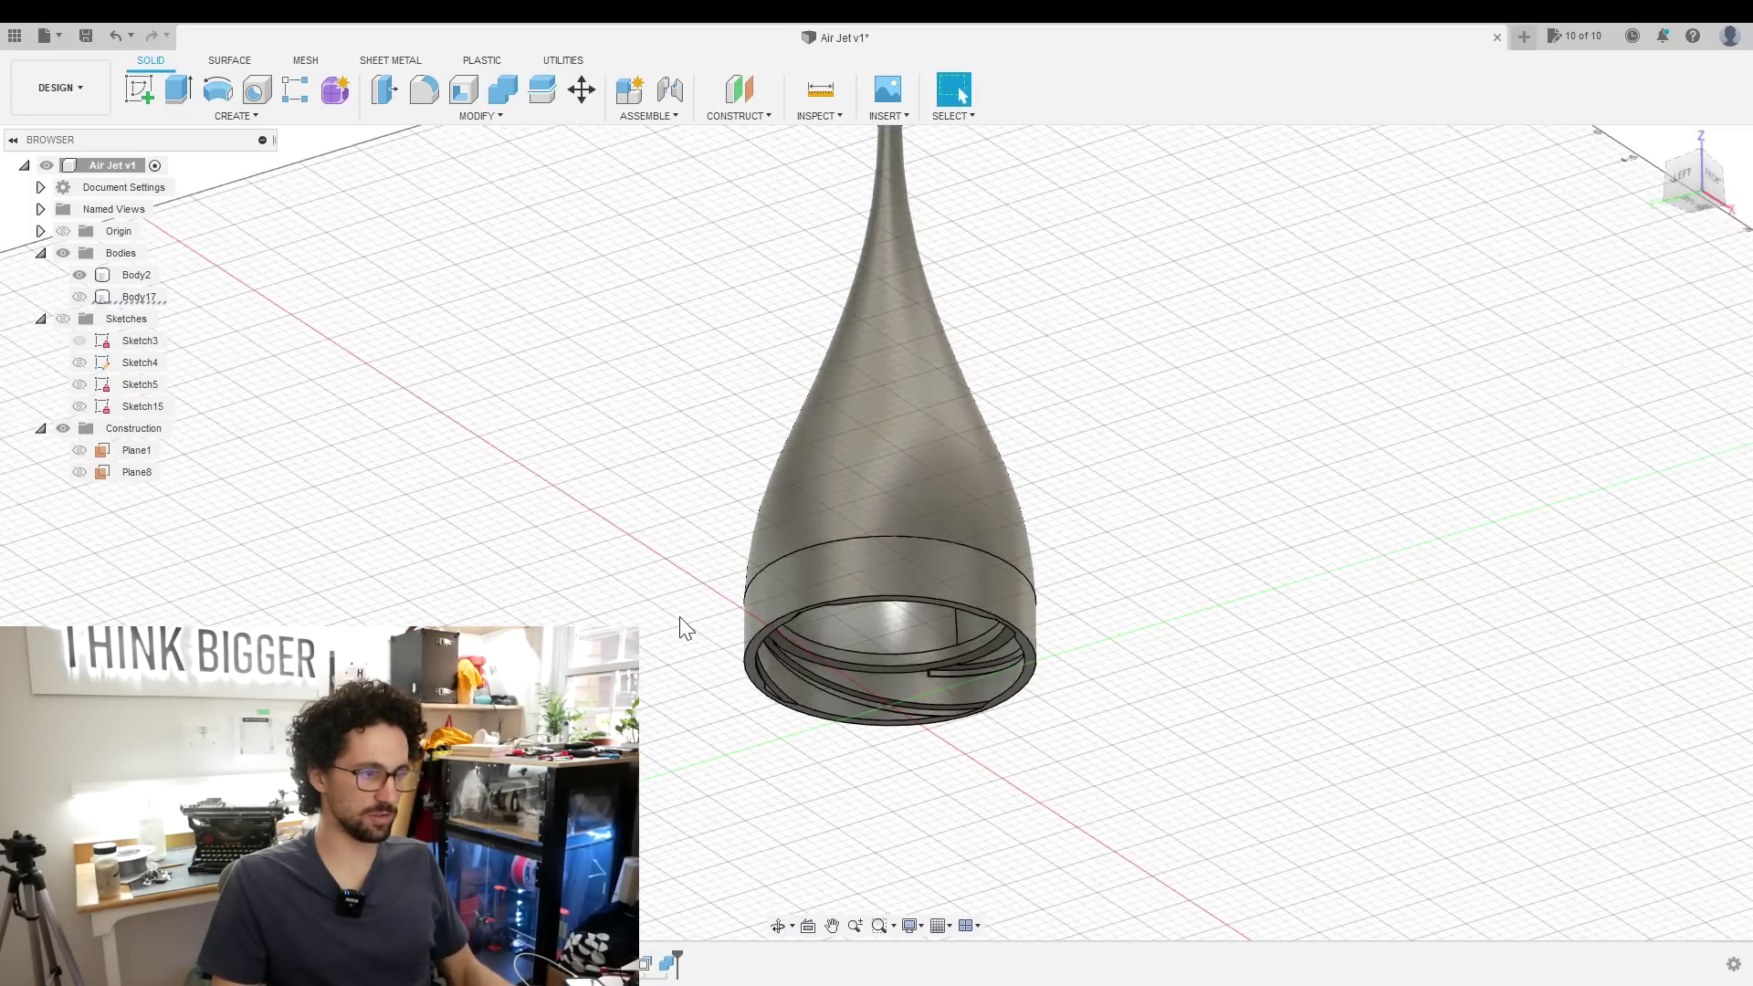
Split the ring body (Body17) using one of its own faces
click(927, 724)
scroll(927, 724, up, 3)
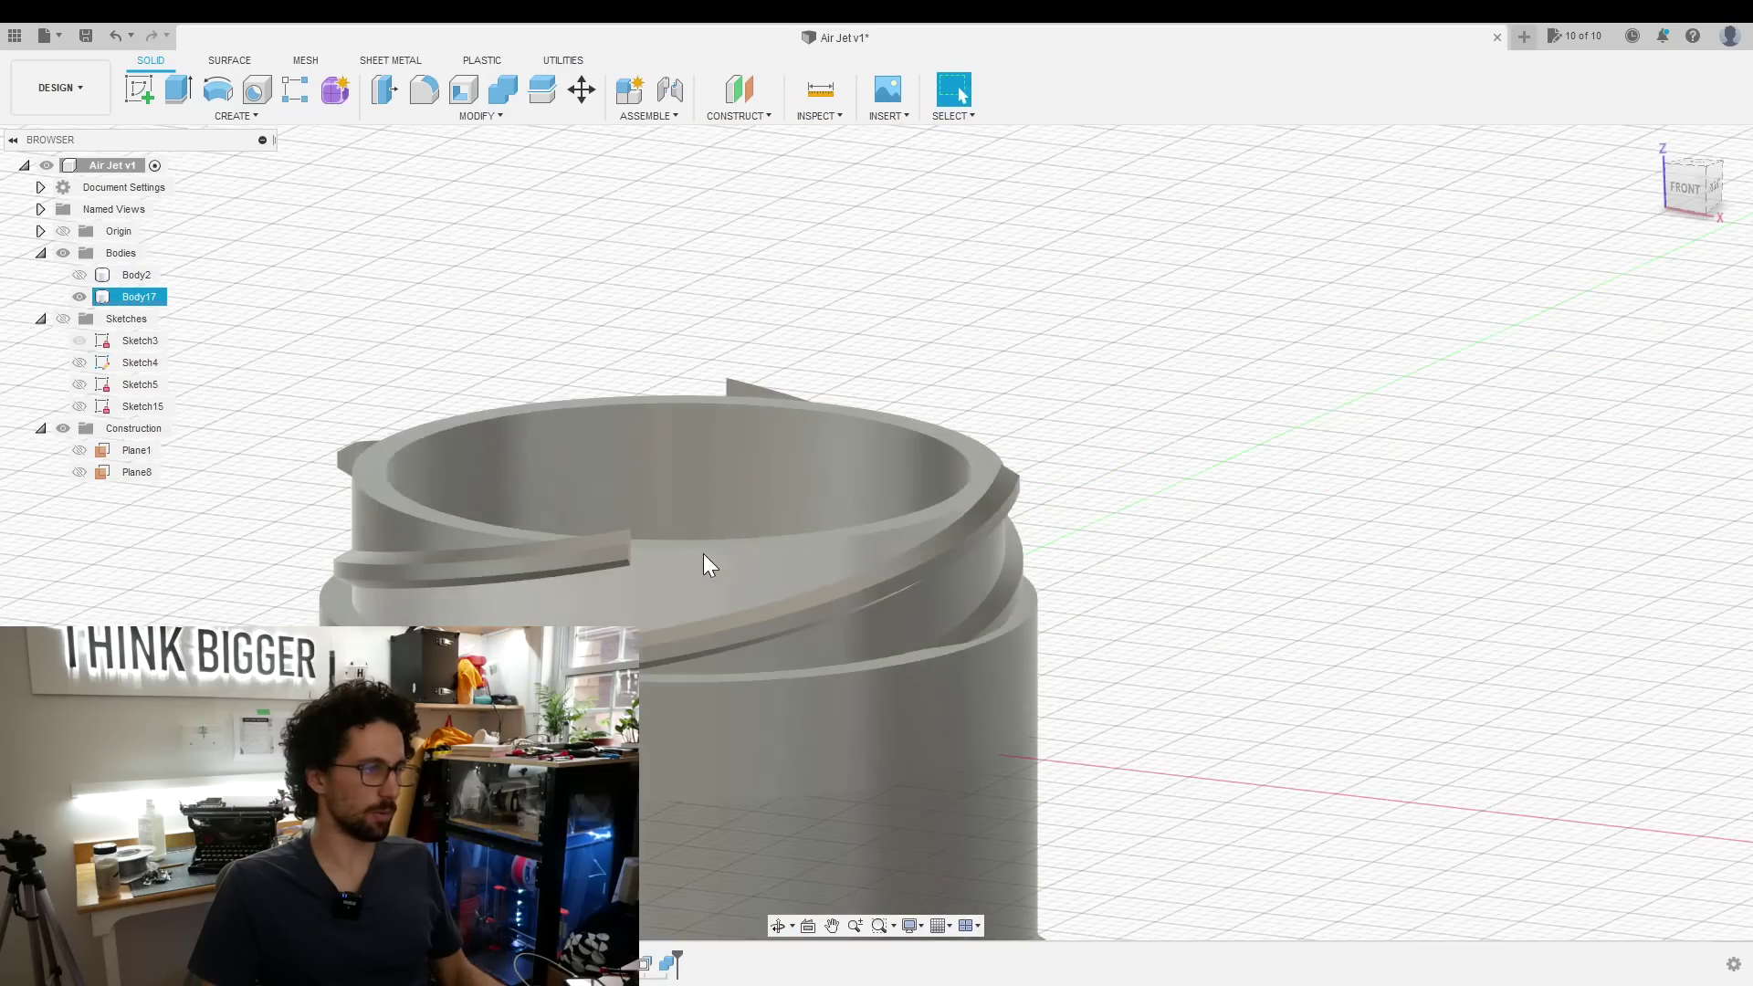
scroll(704, 557, down, 3)
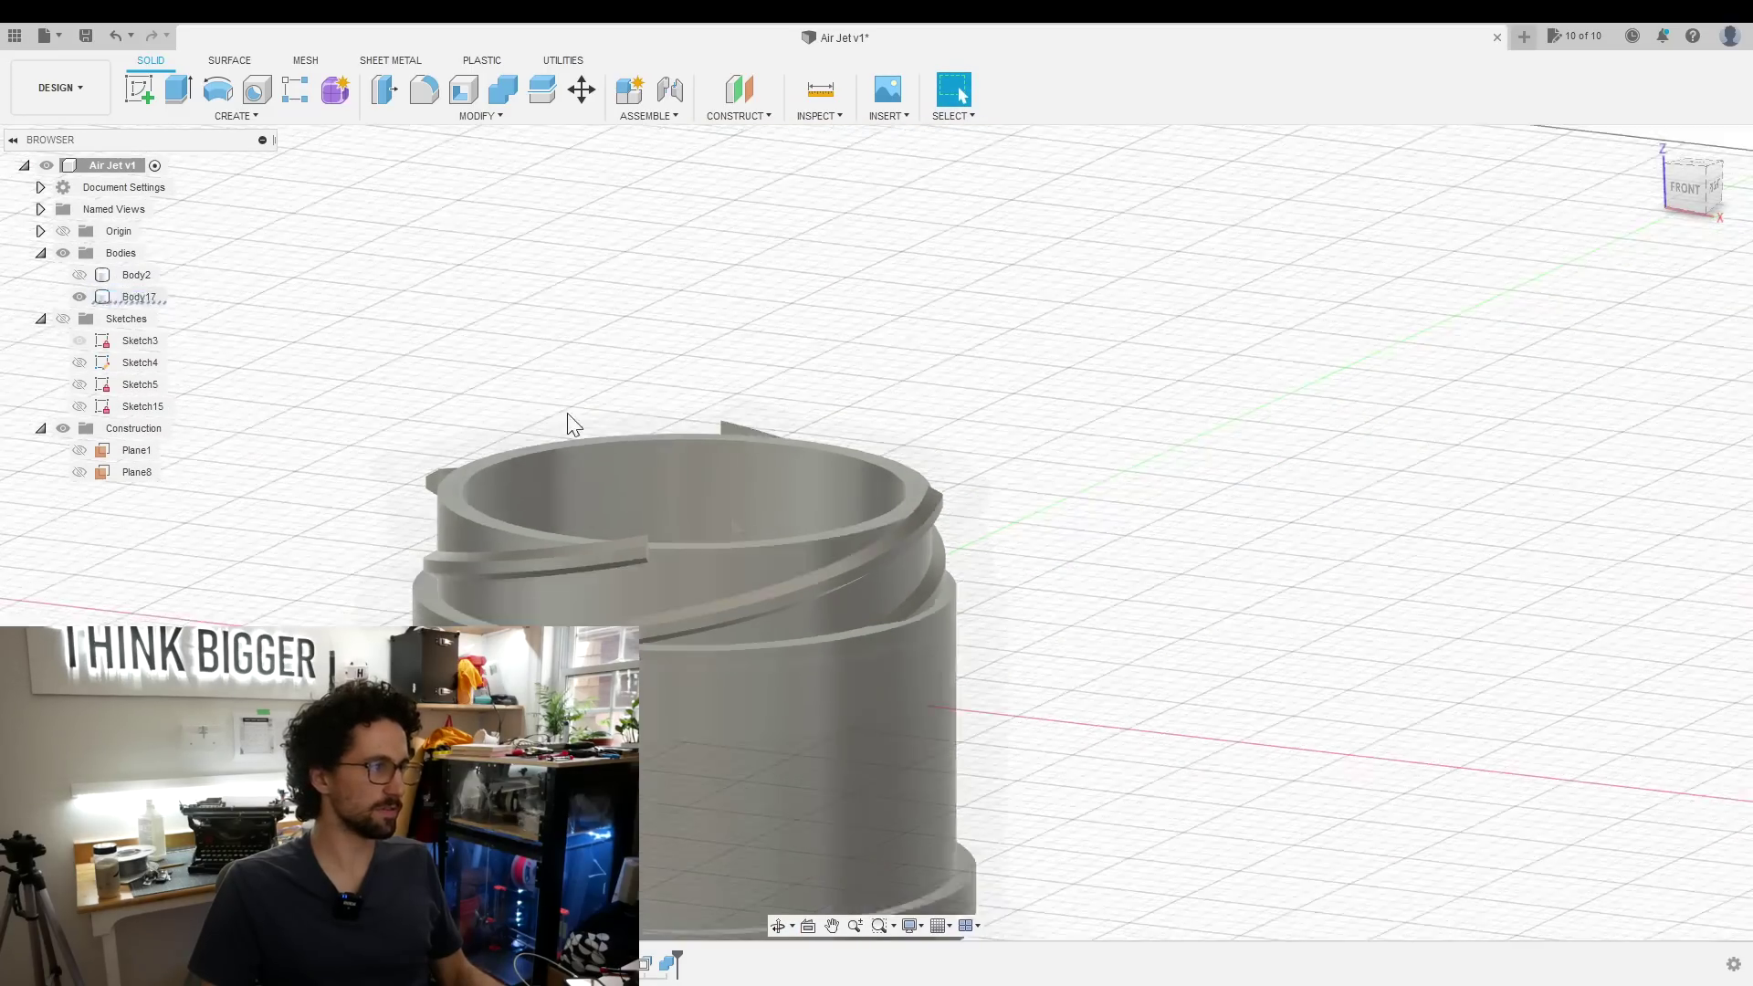
click(1191, 460)
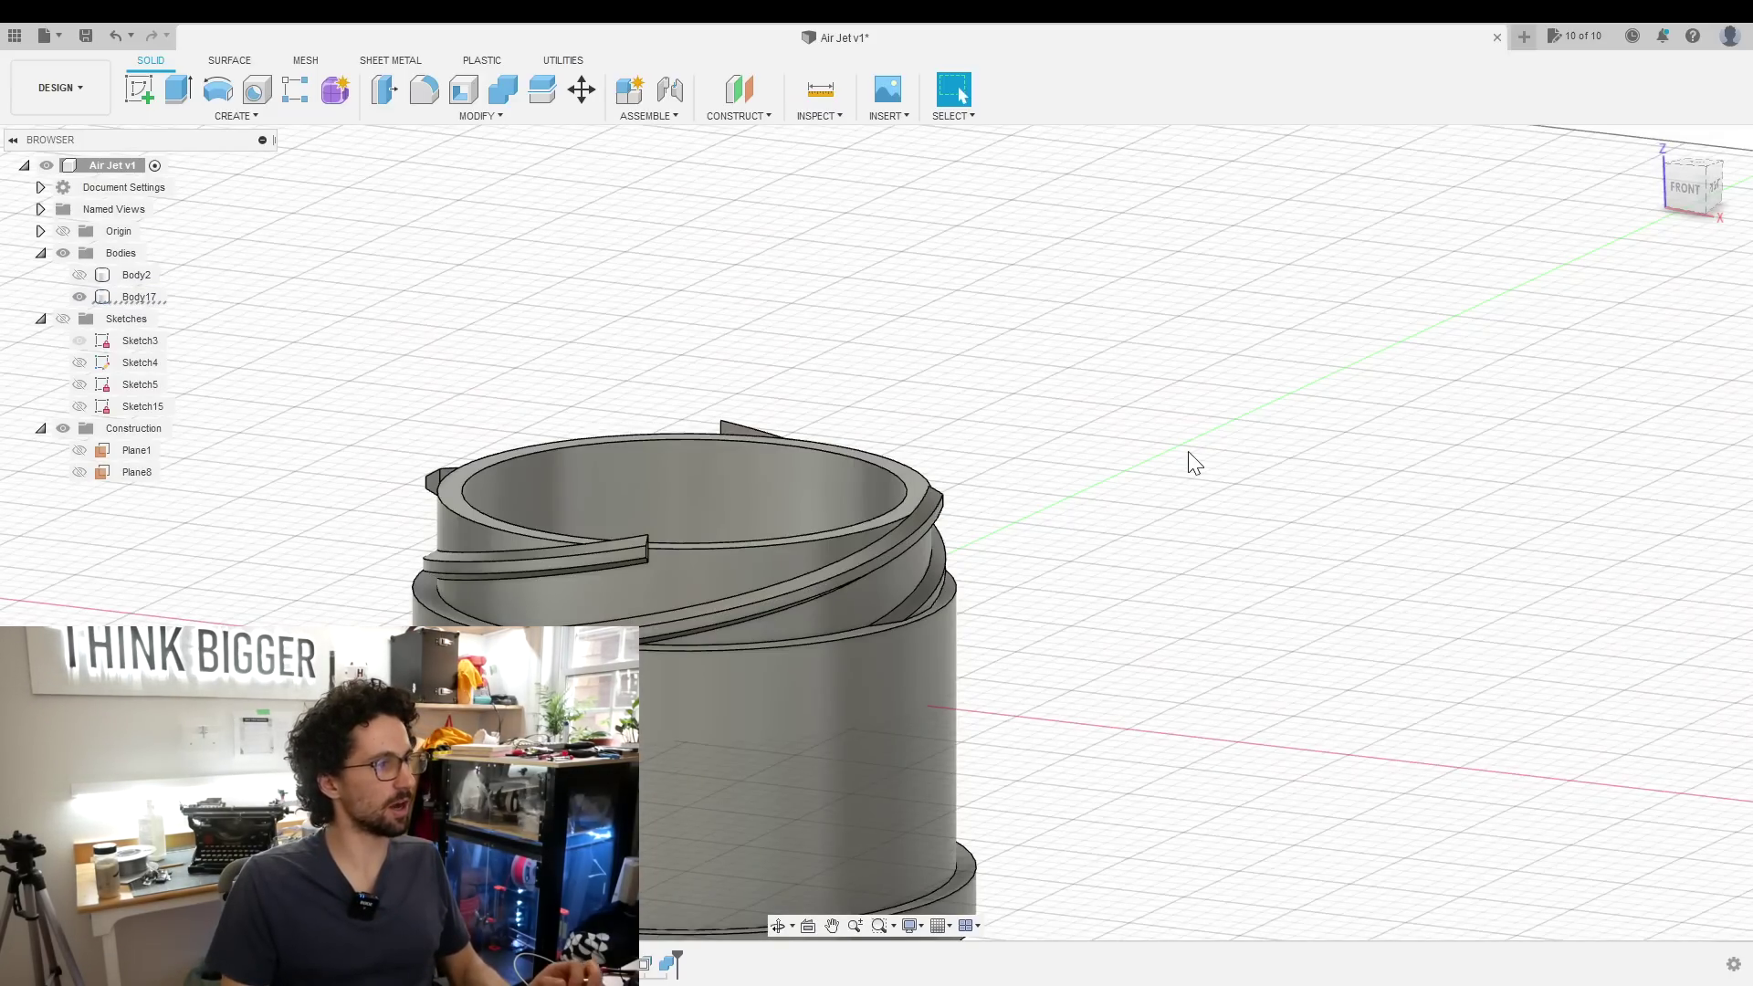
click(541, 89)
click(924, 493)
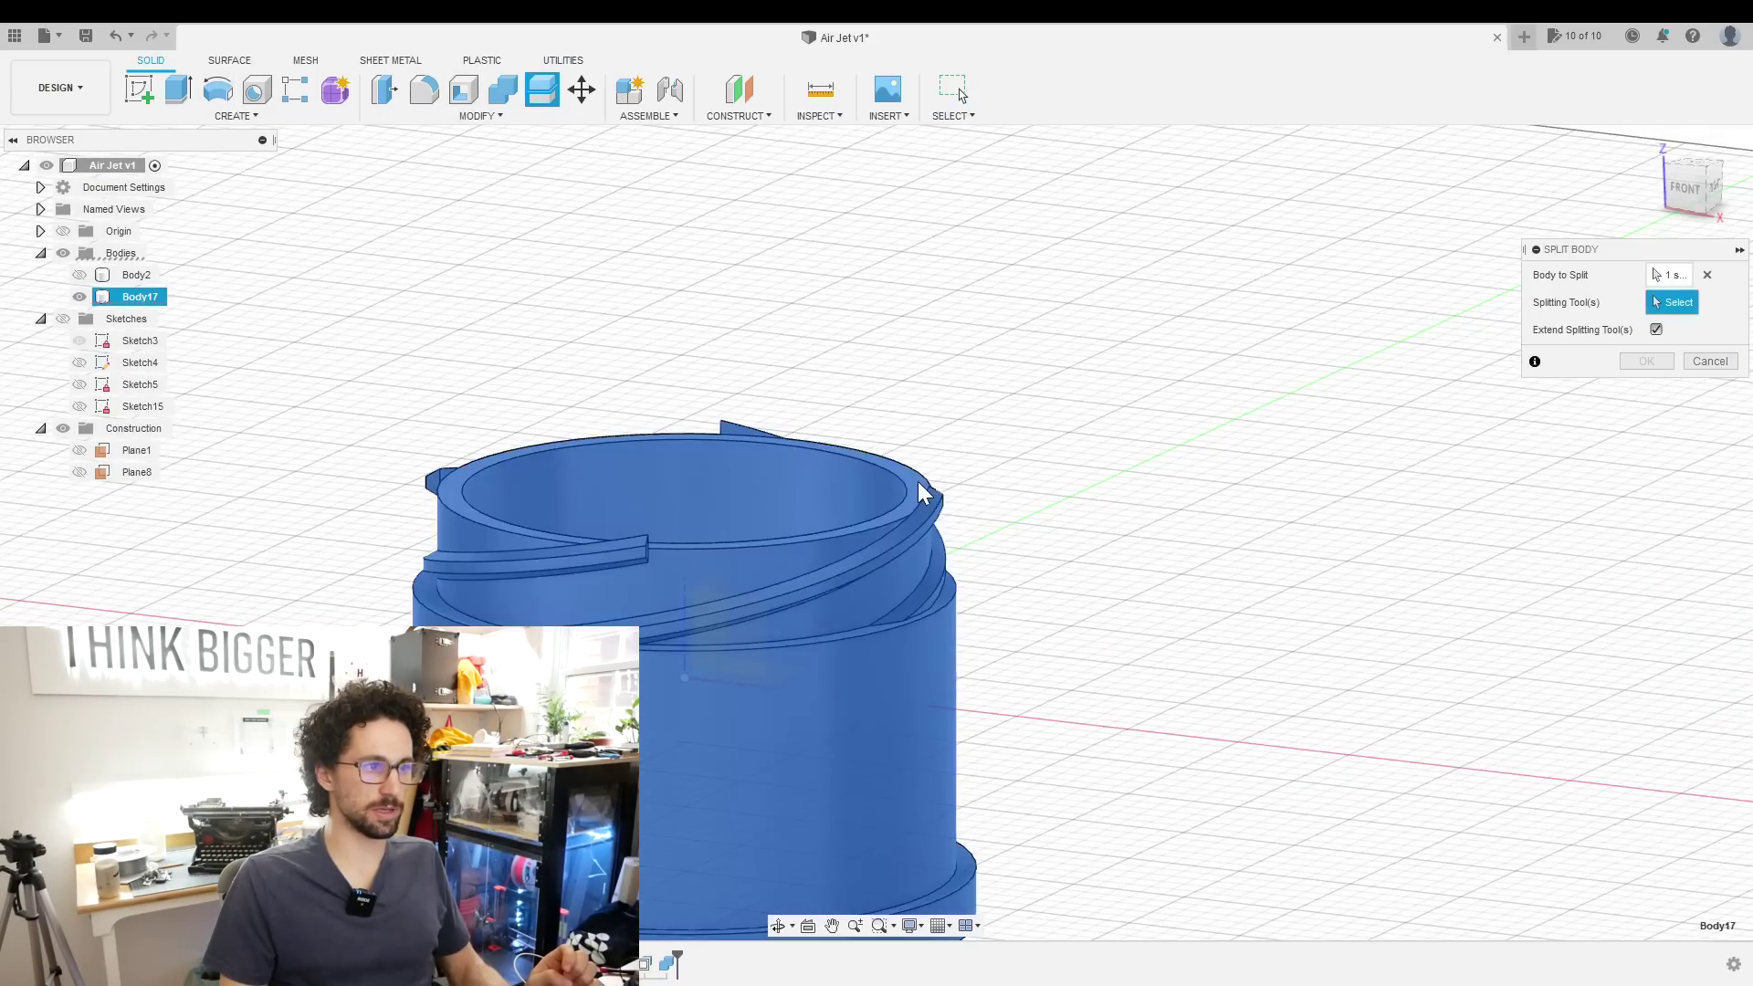
click(920, 493)
click(1638, 362)
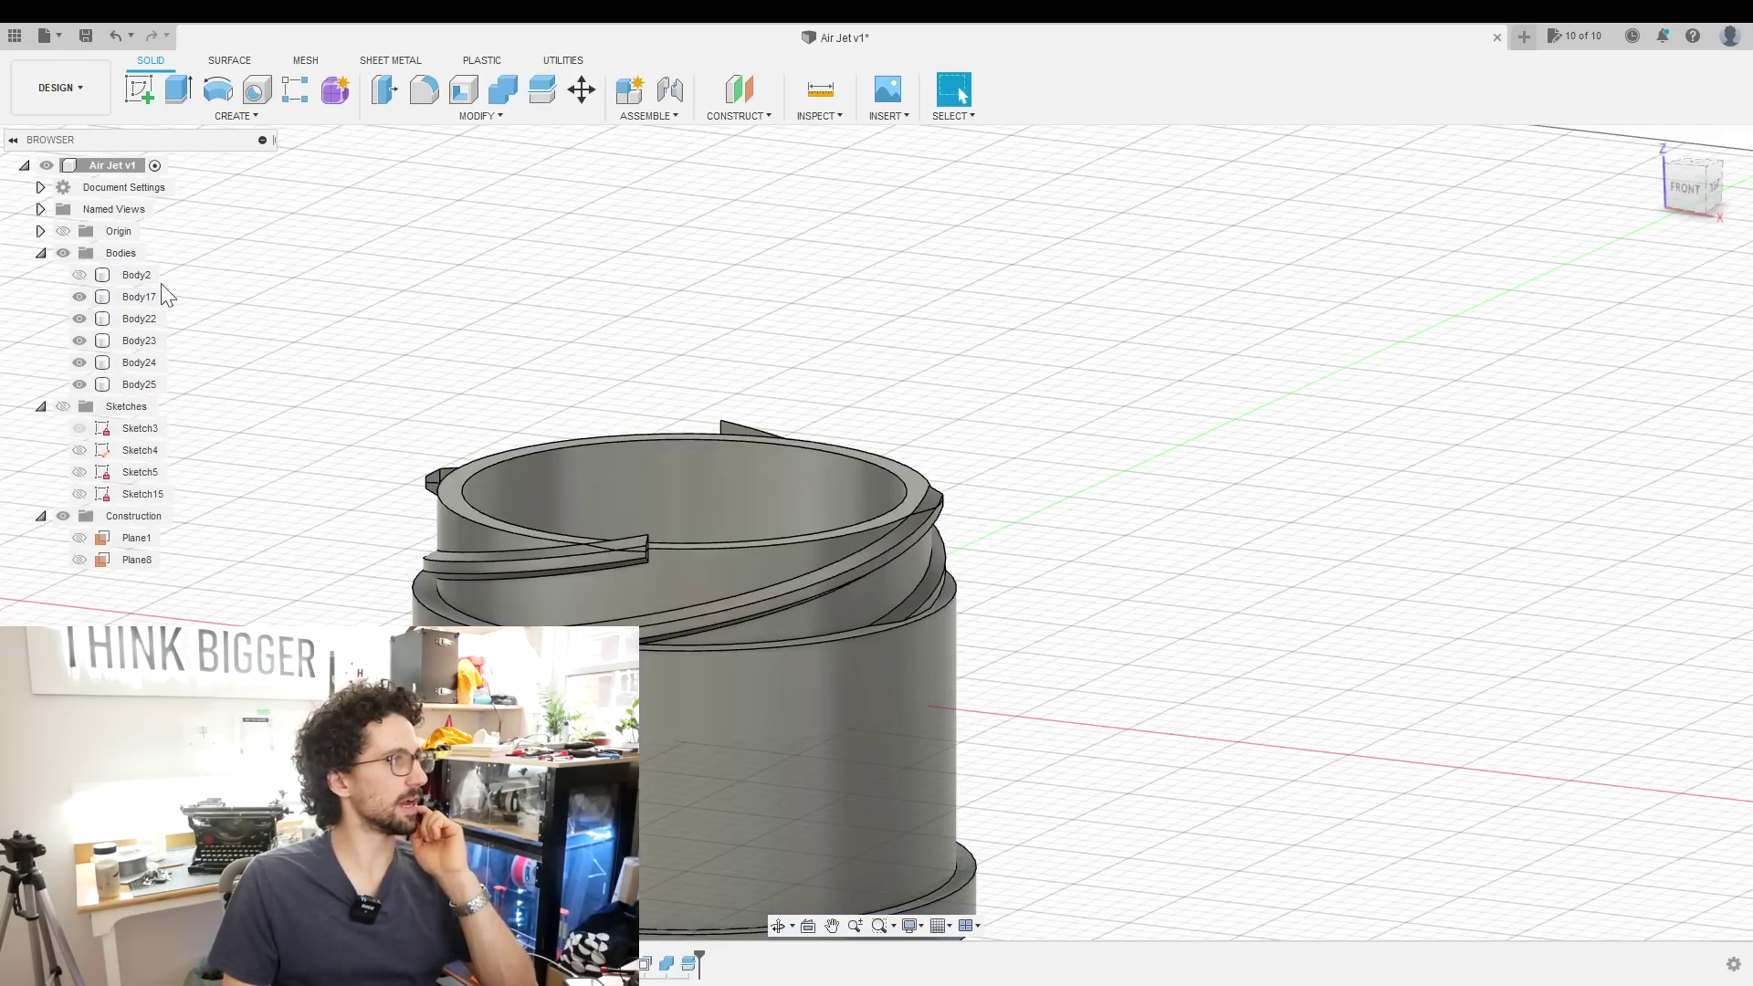
Delete the stray split pieces Body22–Body25
click(146, 321)
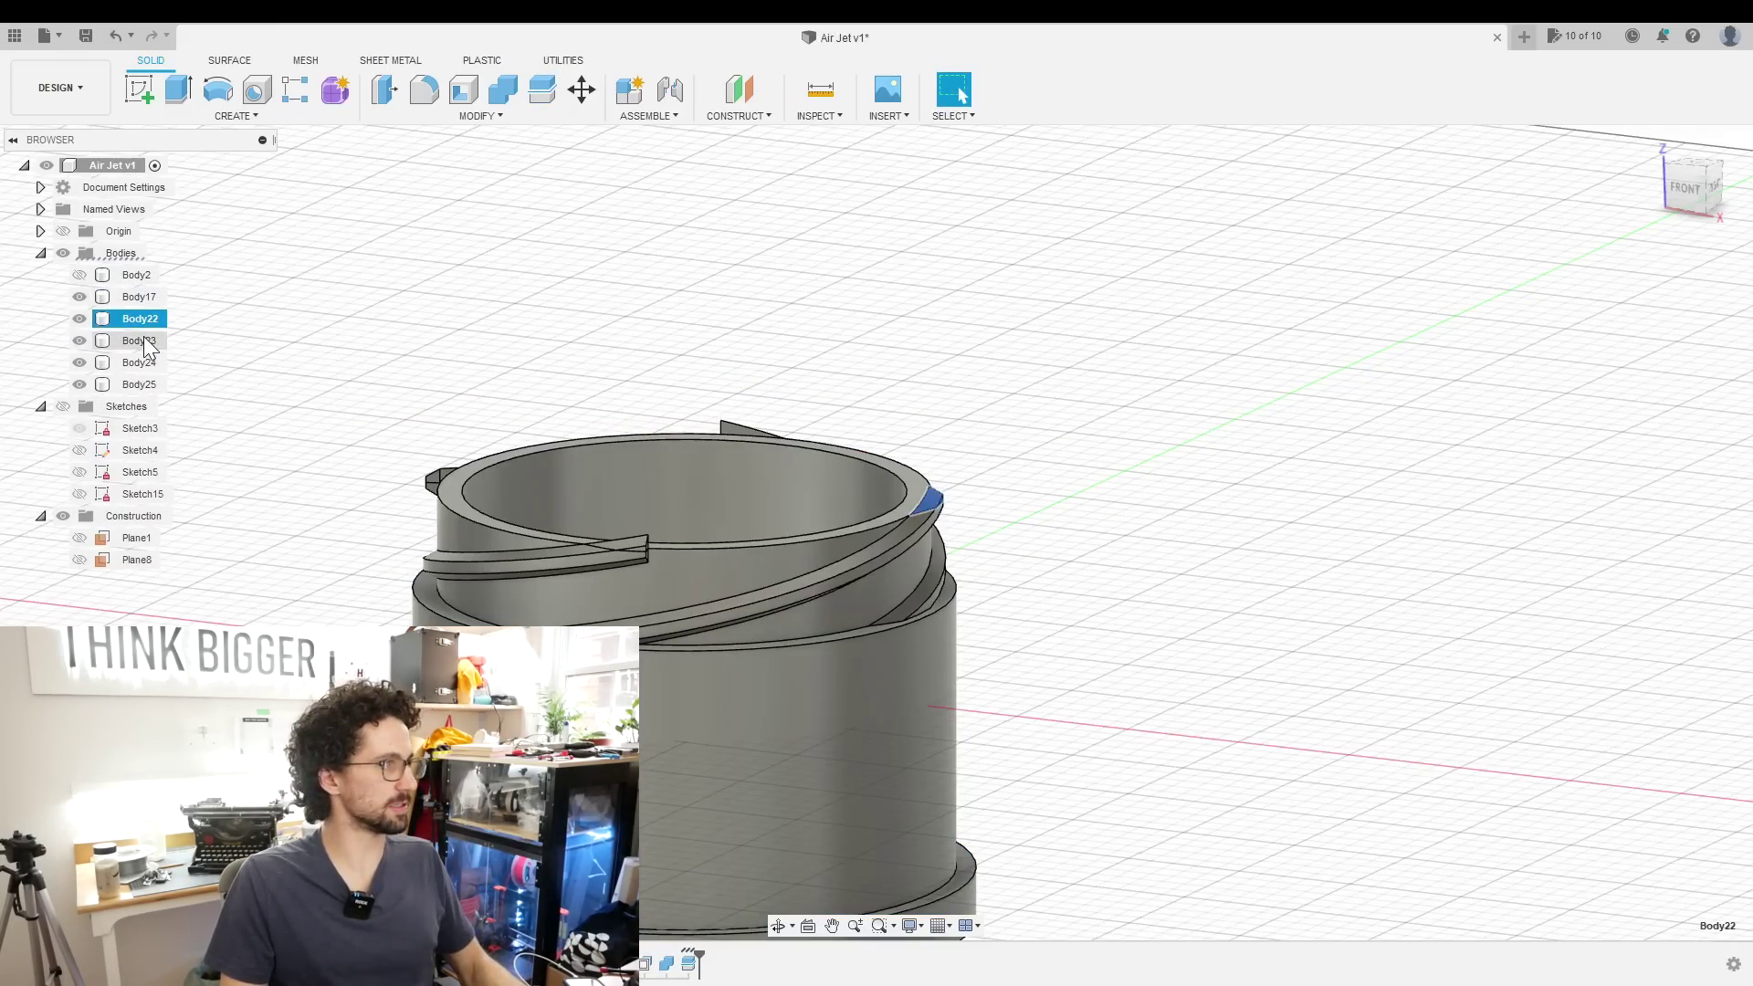
shift+click(84, 392)
key(Delete)
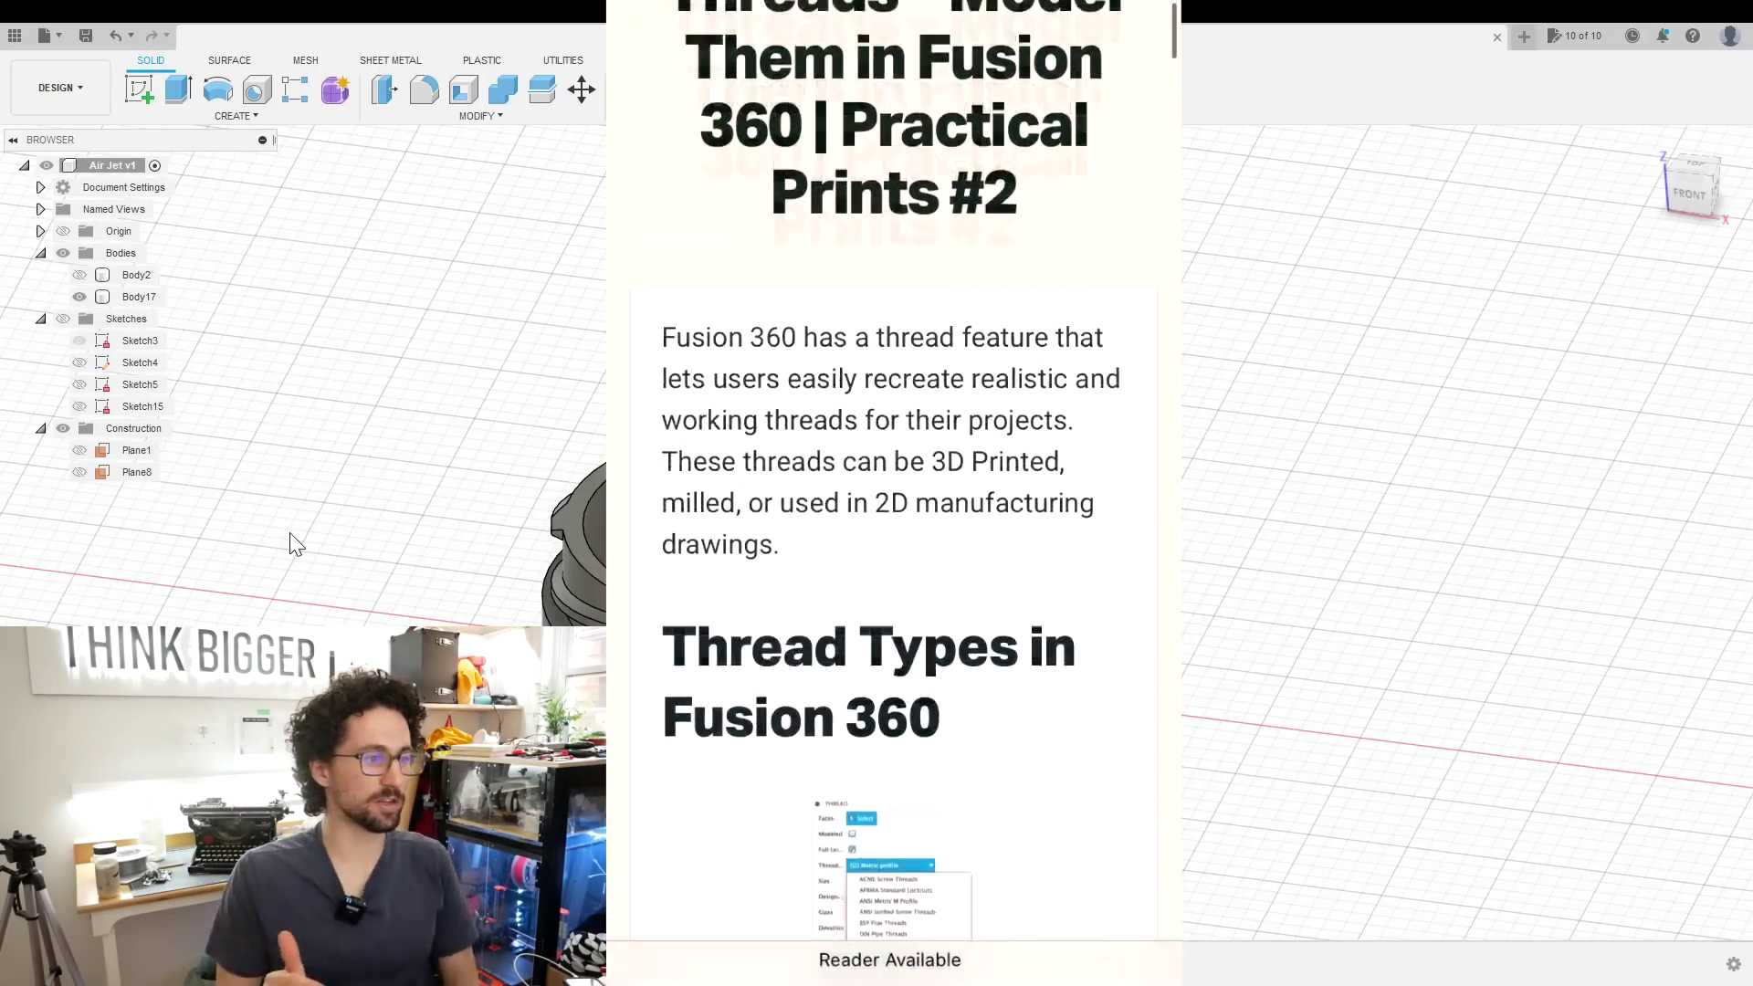
click(84, 301)
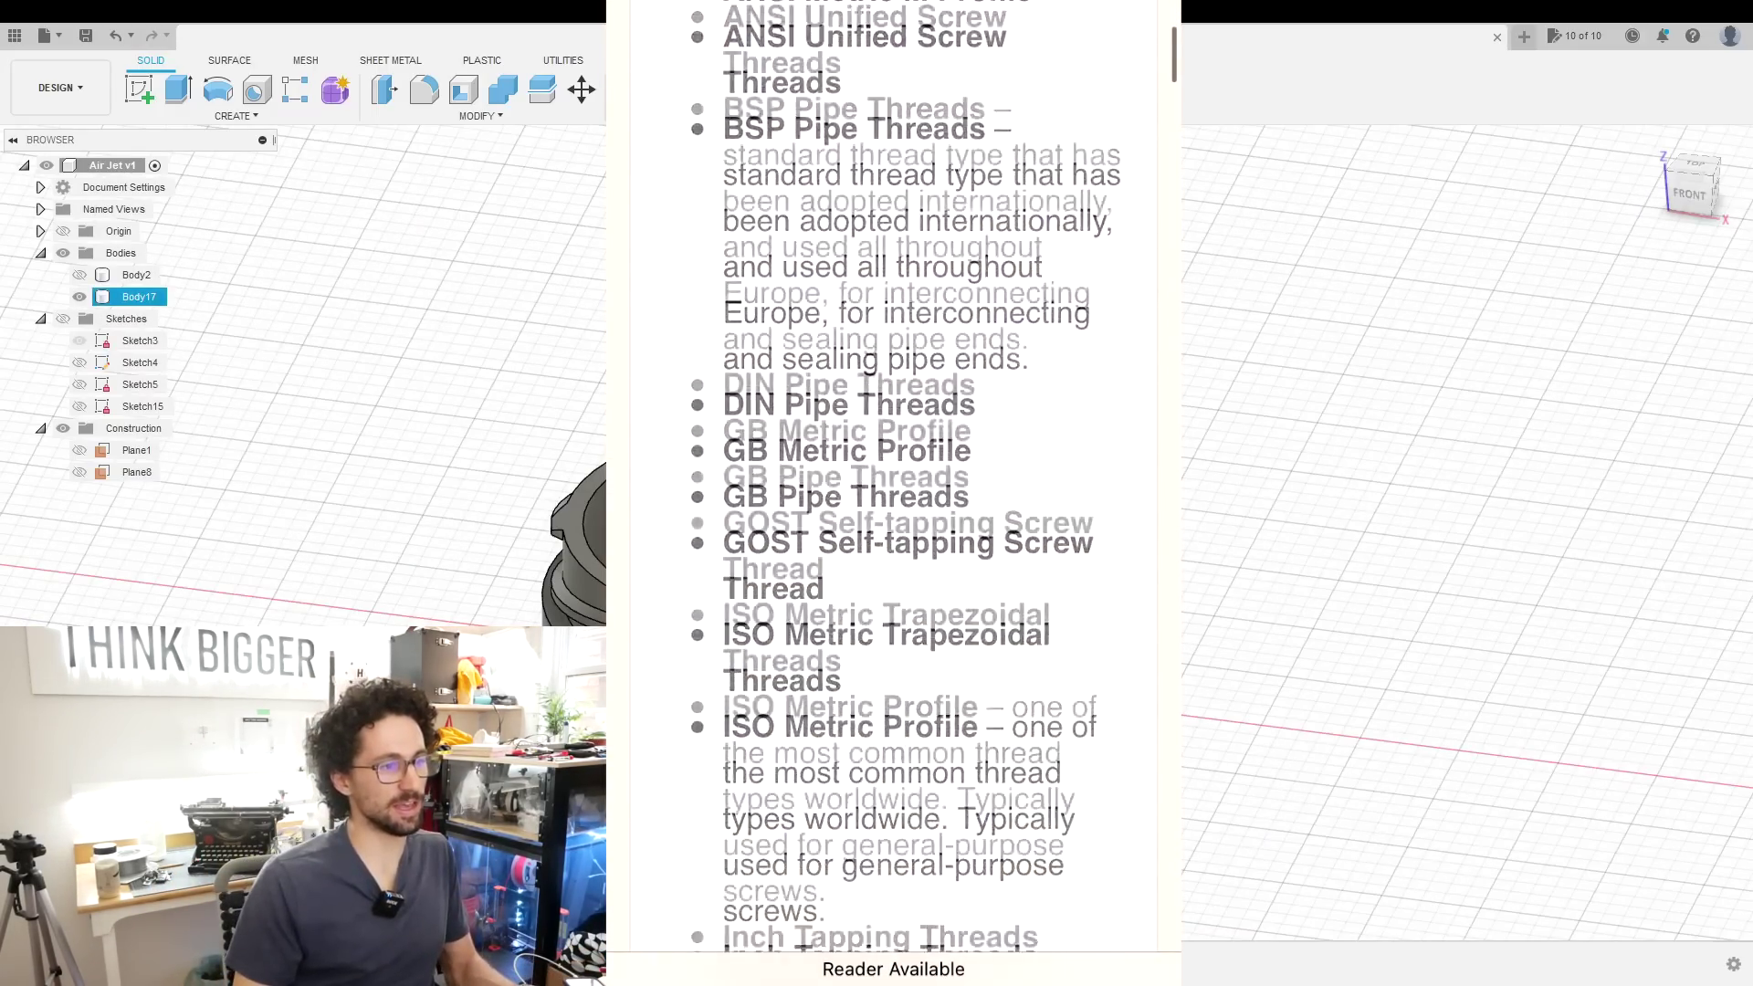
key(F6)
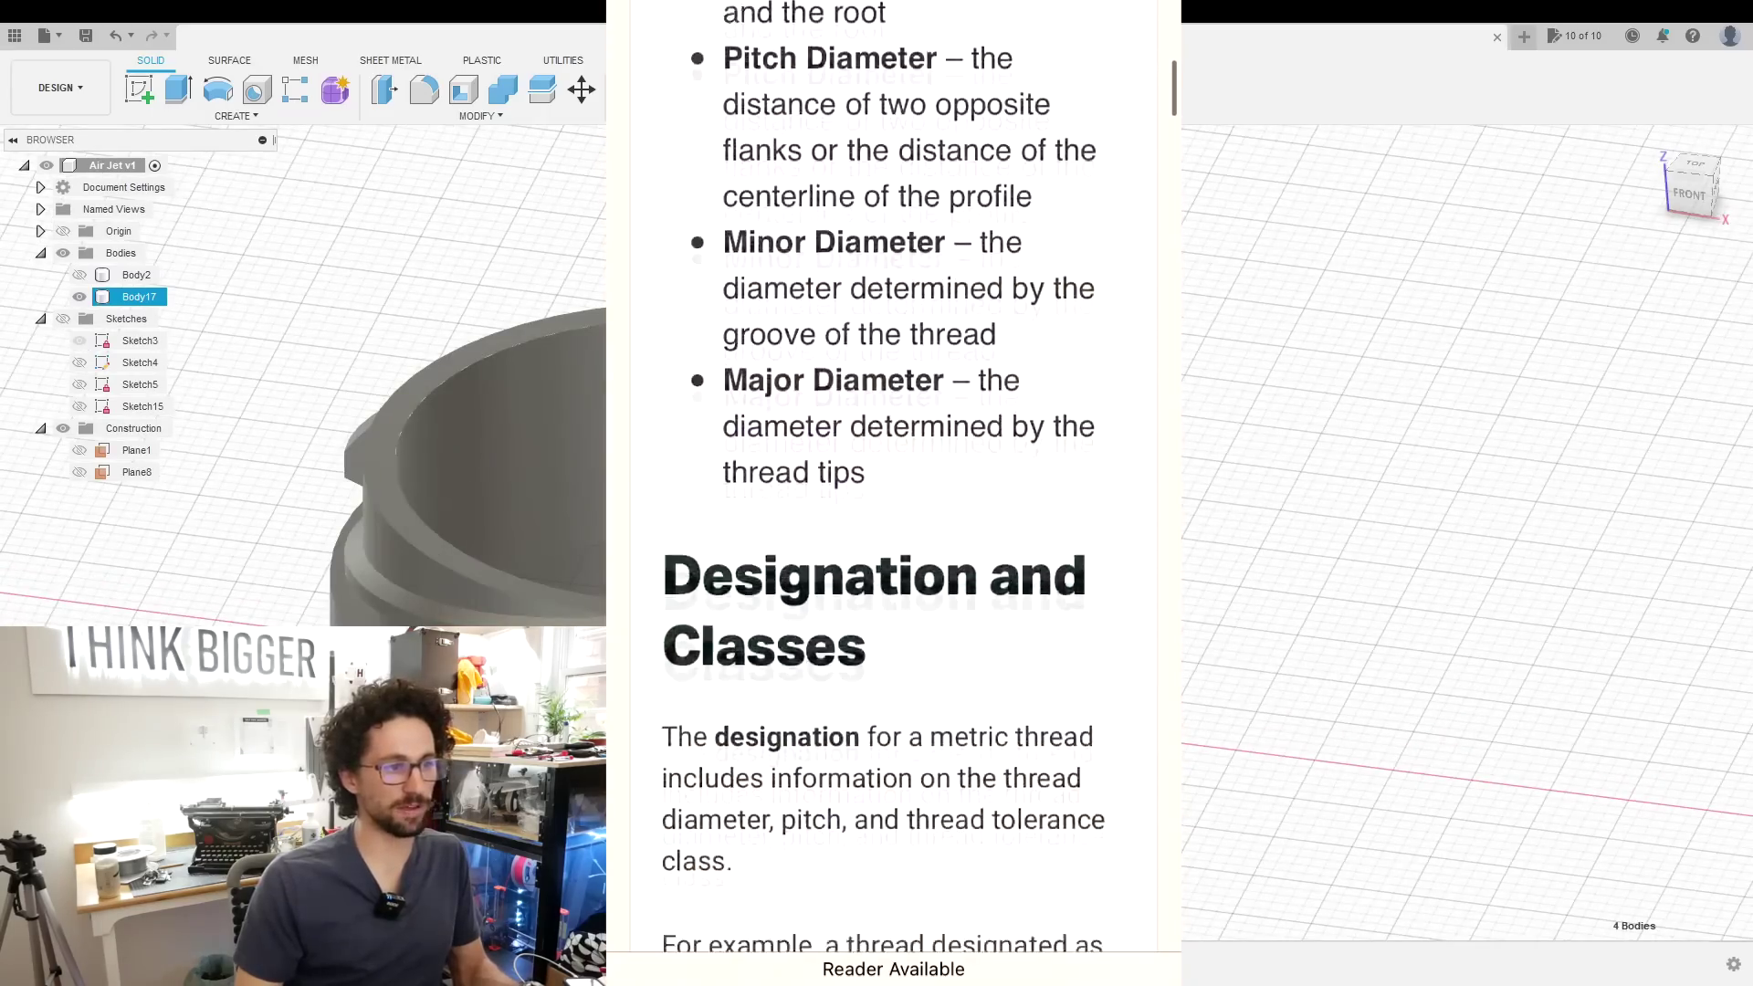
click(1342, 554)
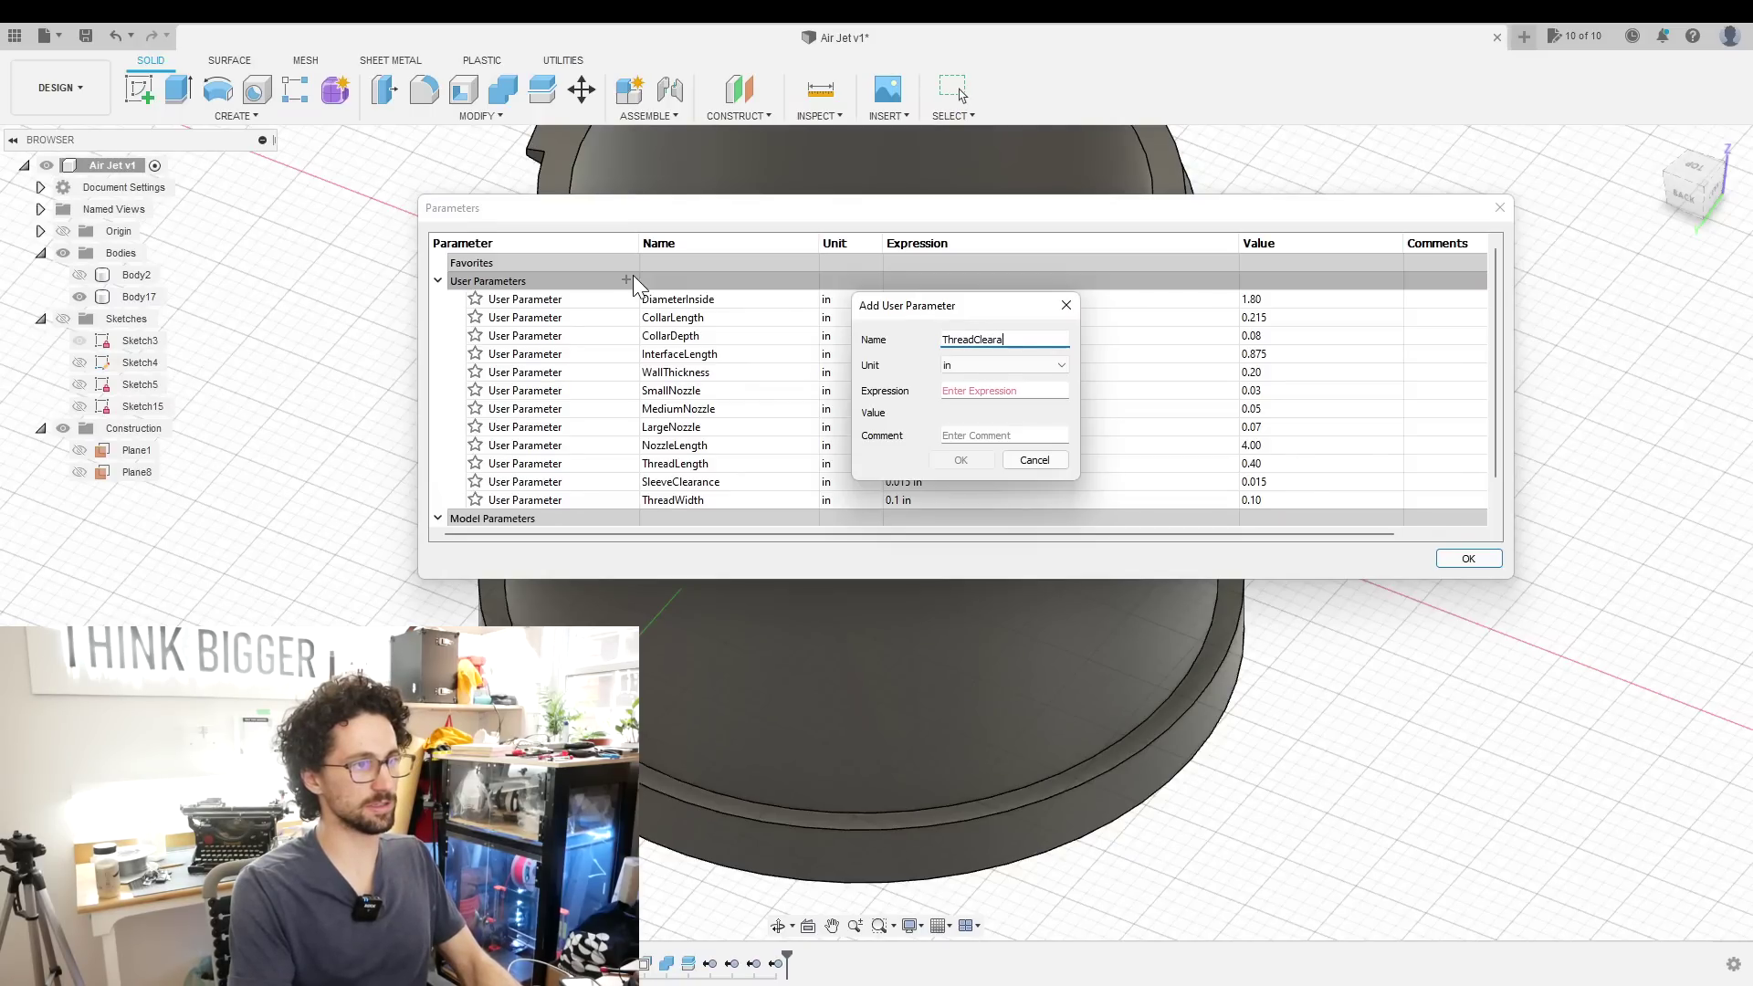
Add the ThreadClearance user parameter with value 0.005 in
text(nce)
key(Tab)
text(0)
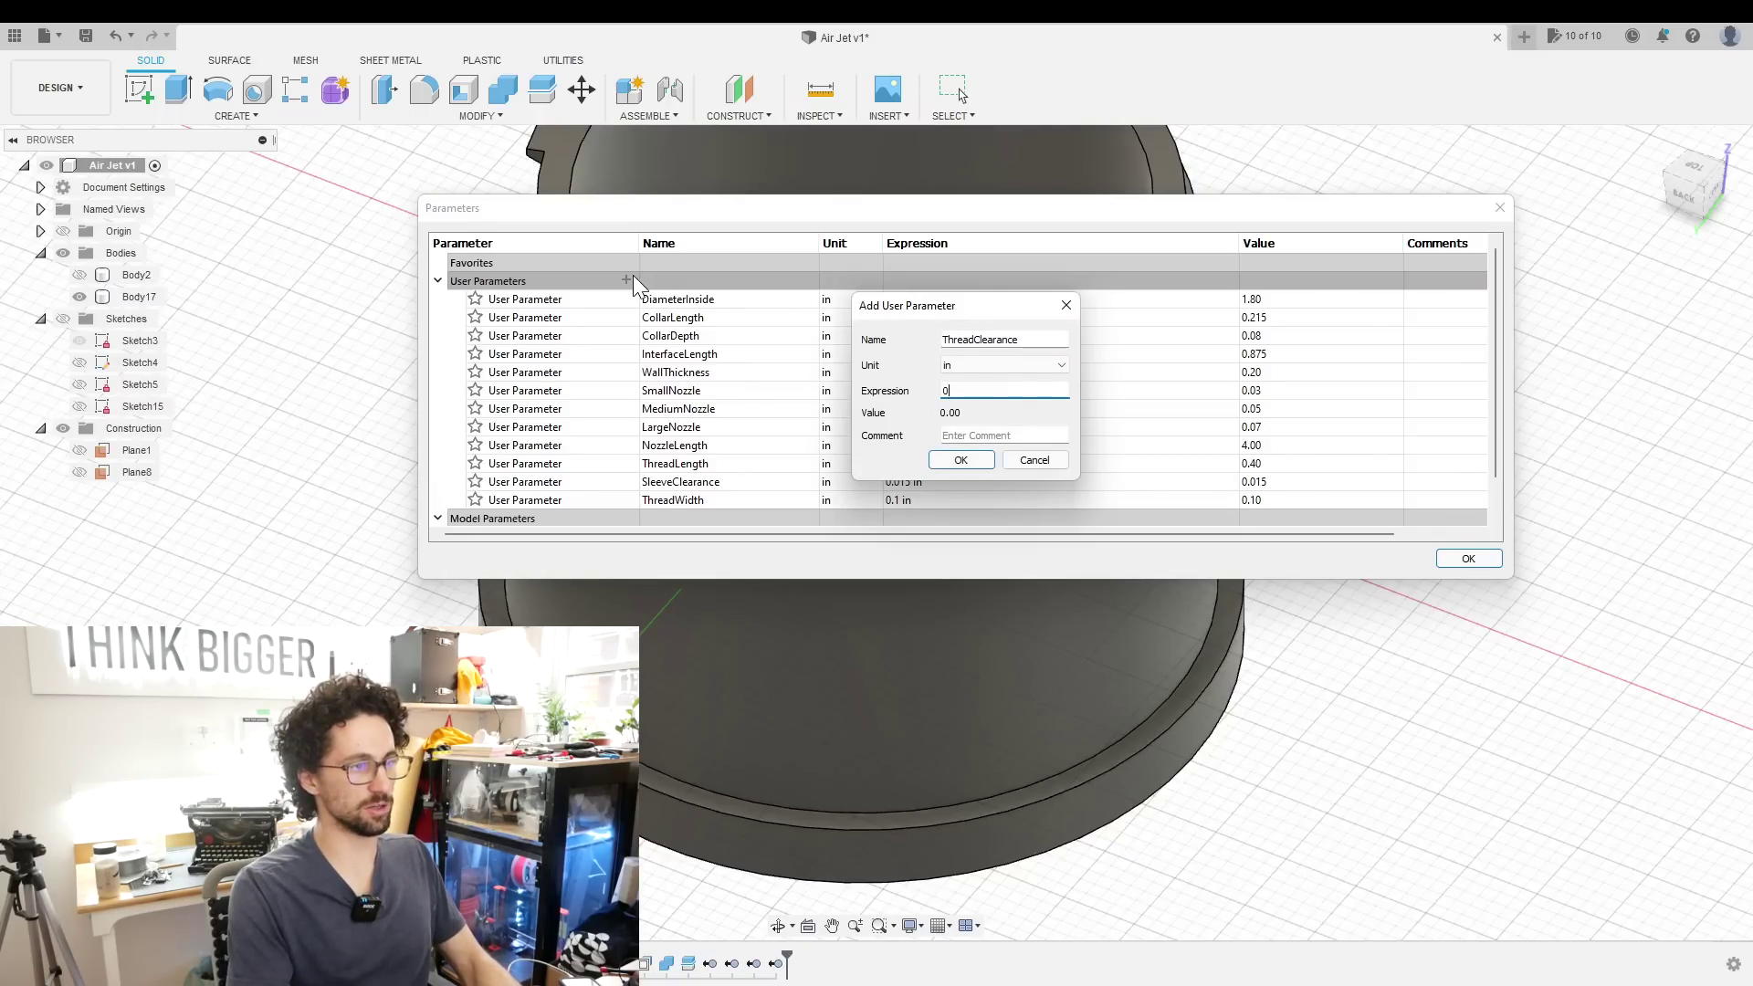
text(.005)
key(Return)
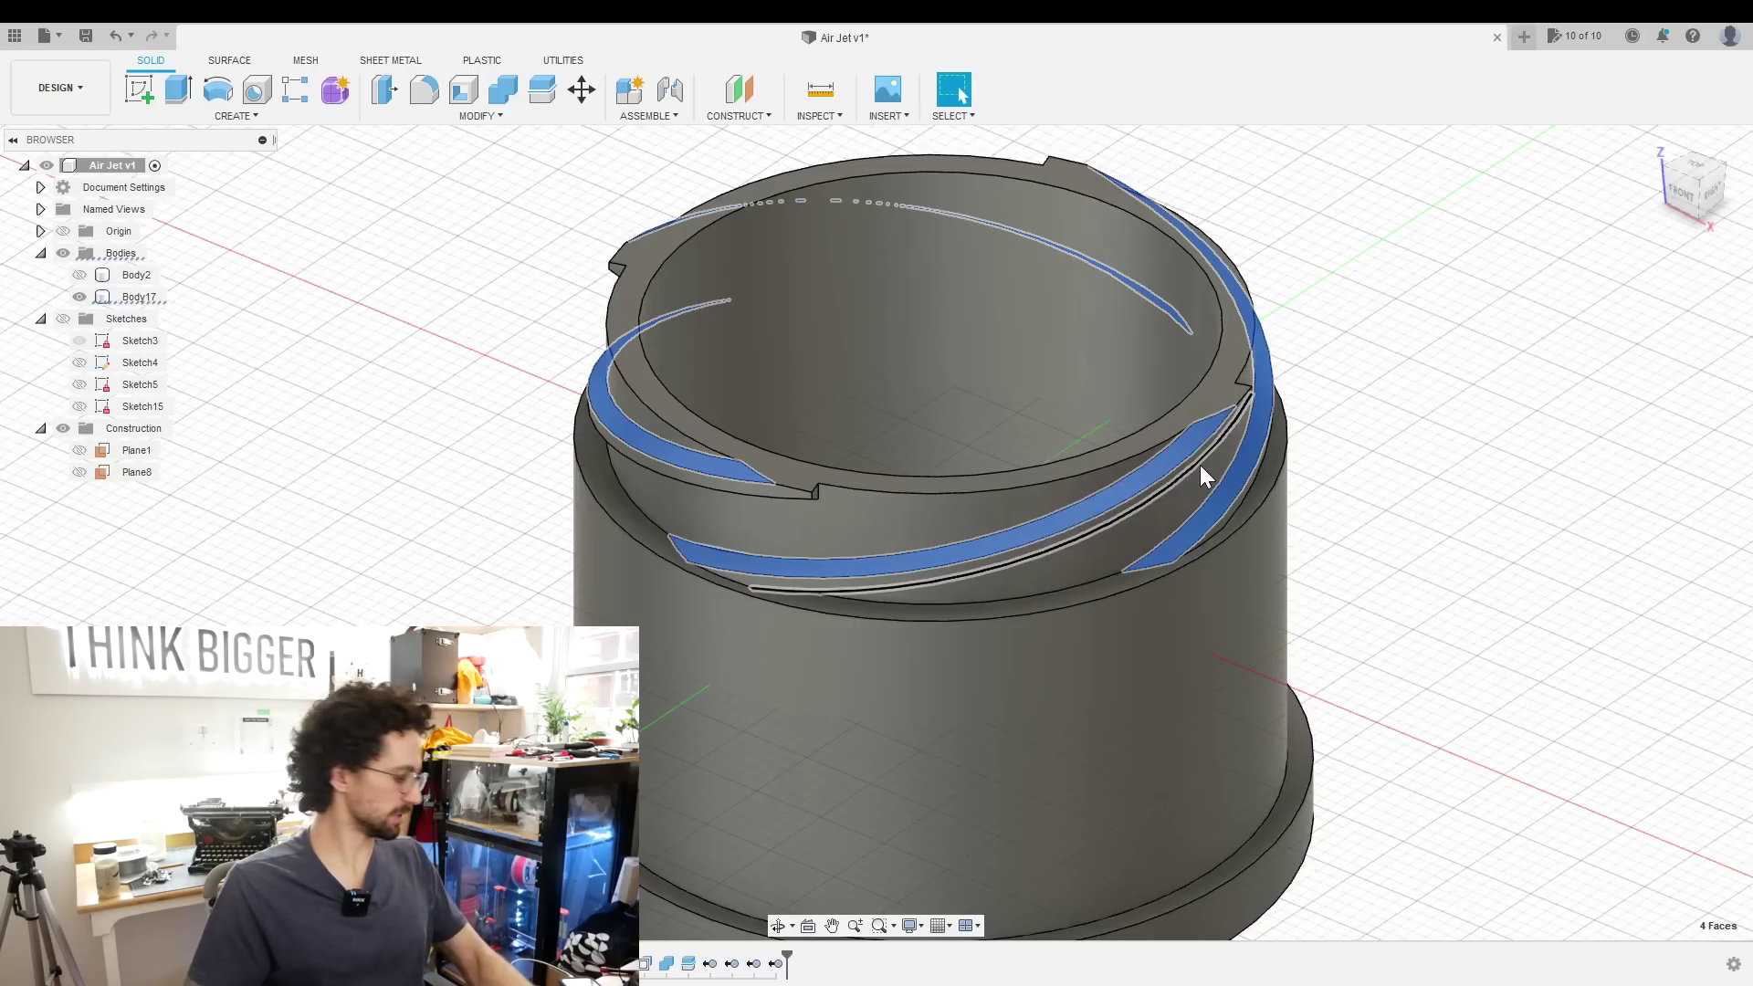
Offset the four thread faces by -ThreadClearance
text(q-t)
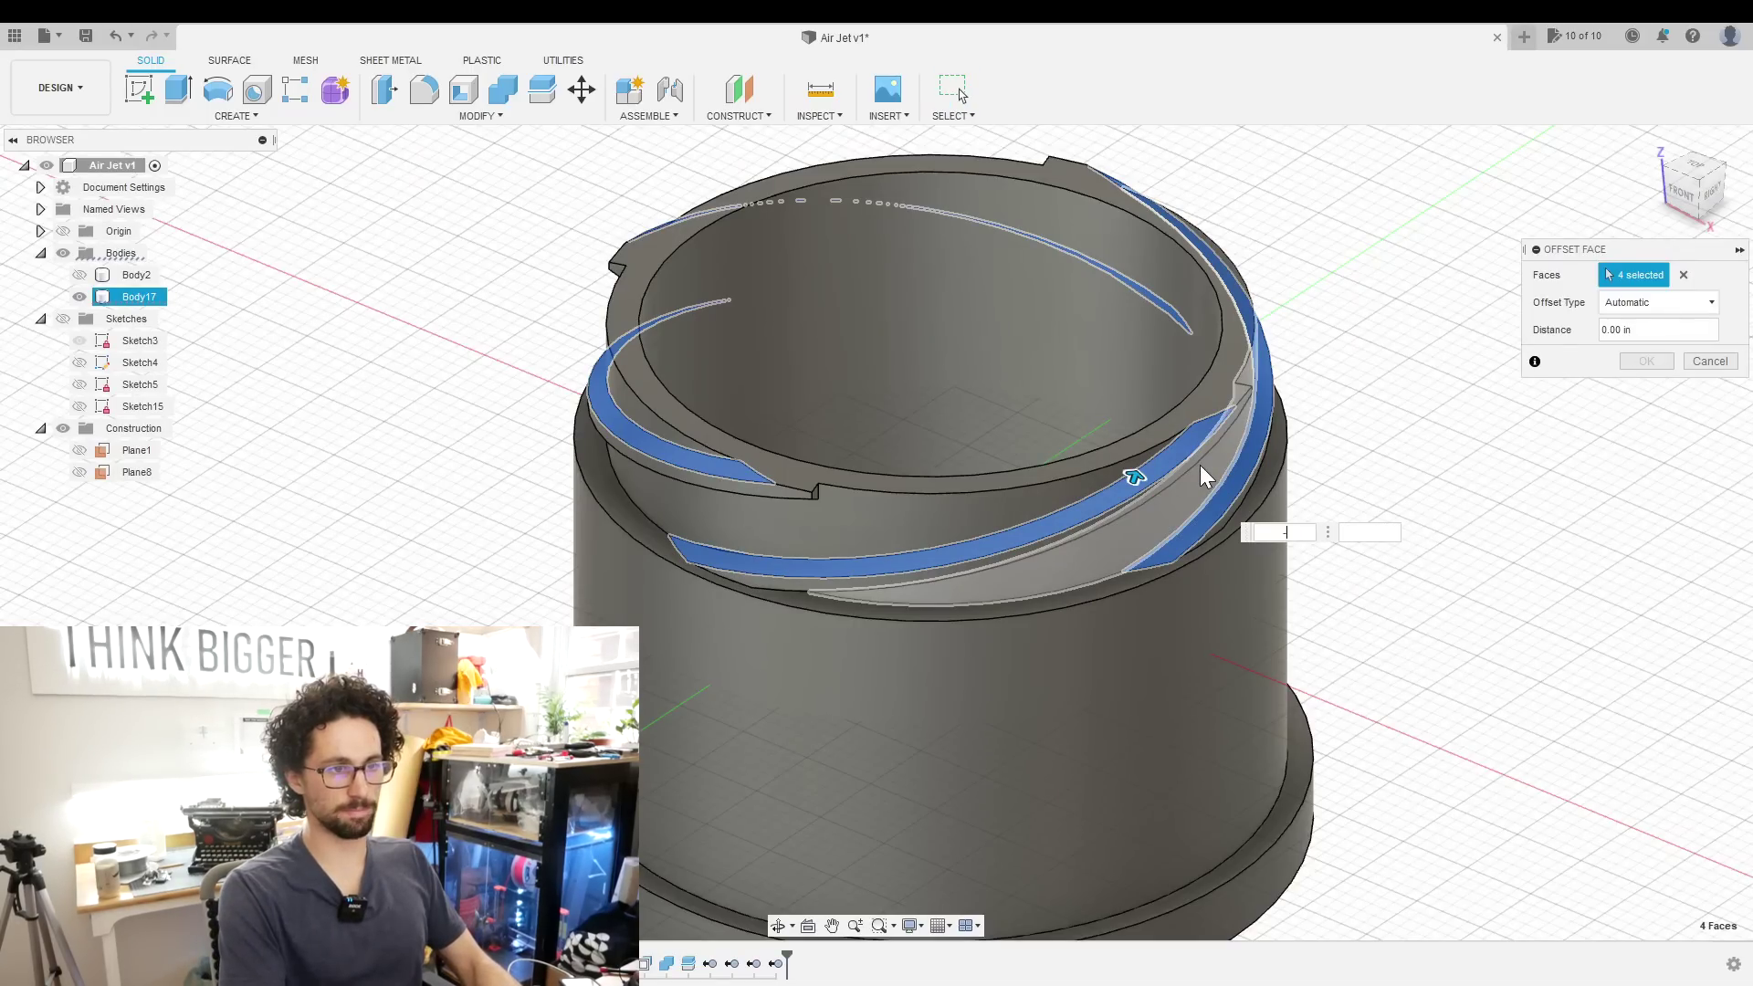
key(Return)
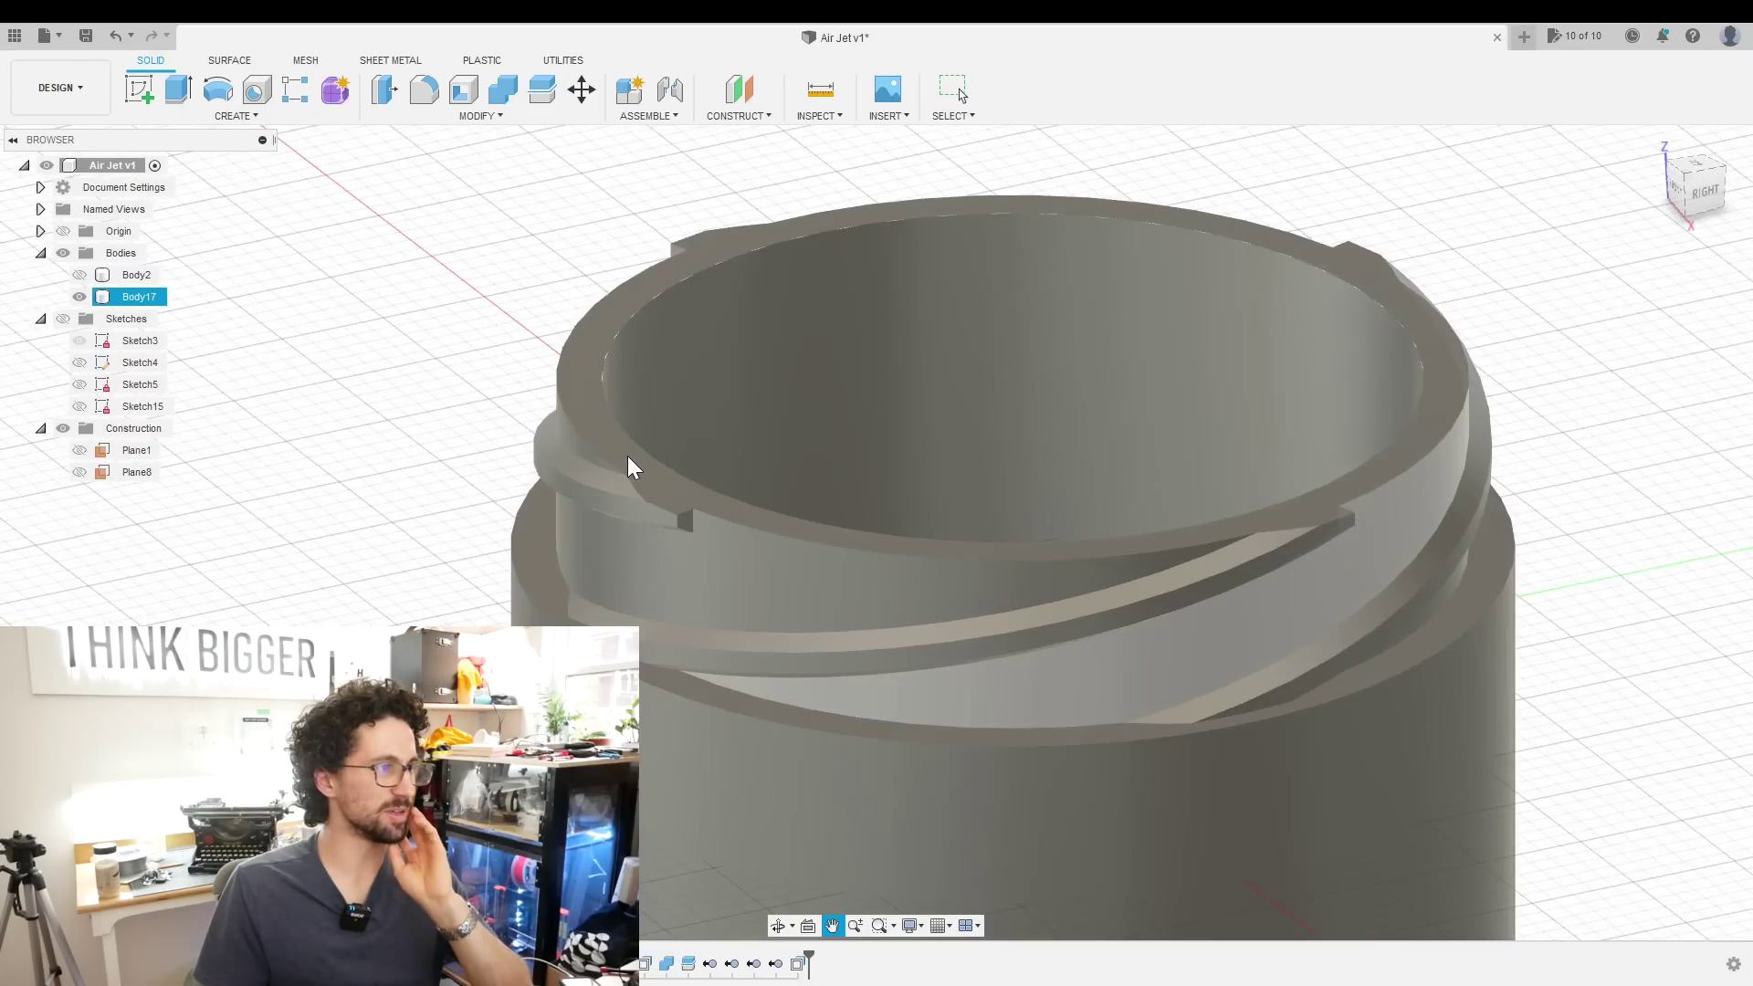
middle_drag(627, 457, 627, 458)
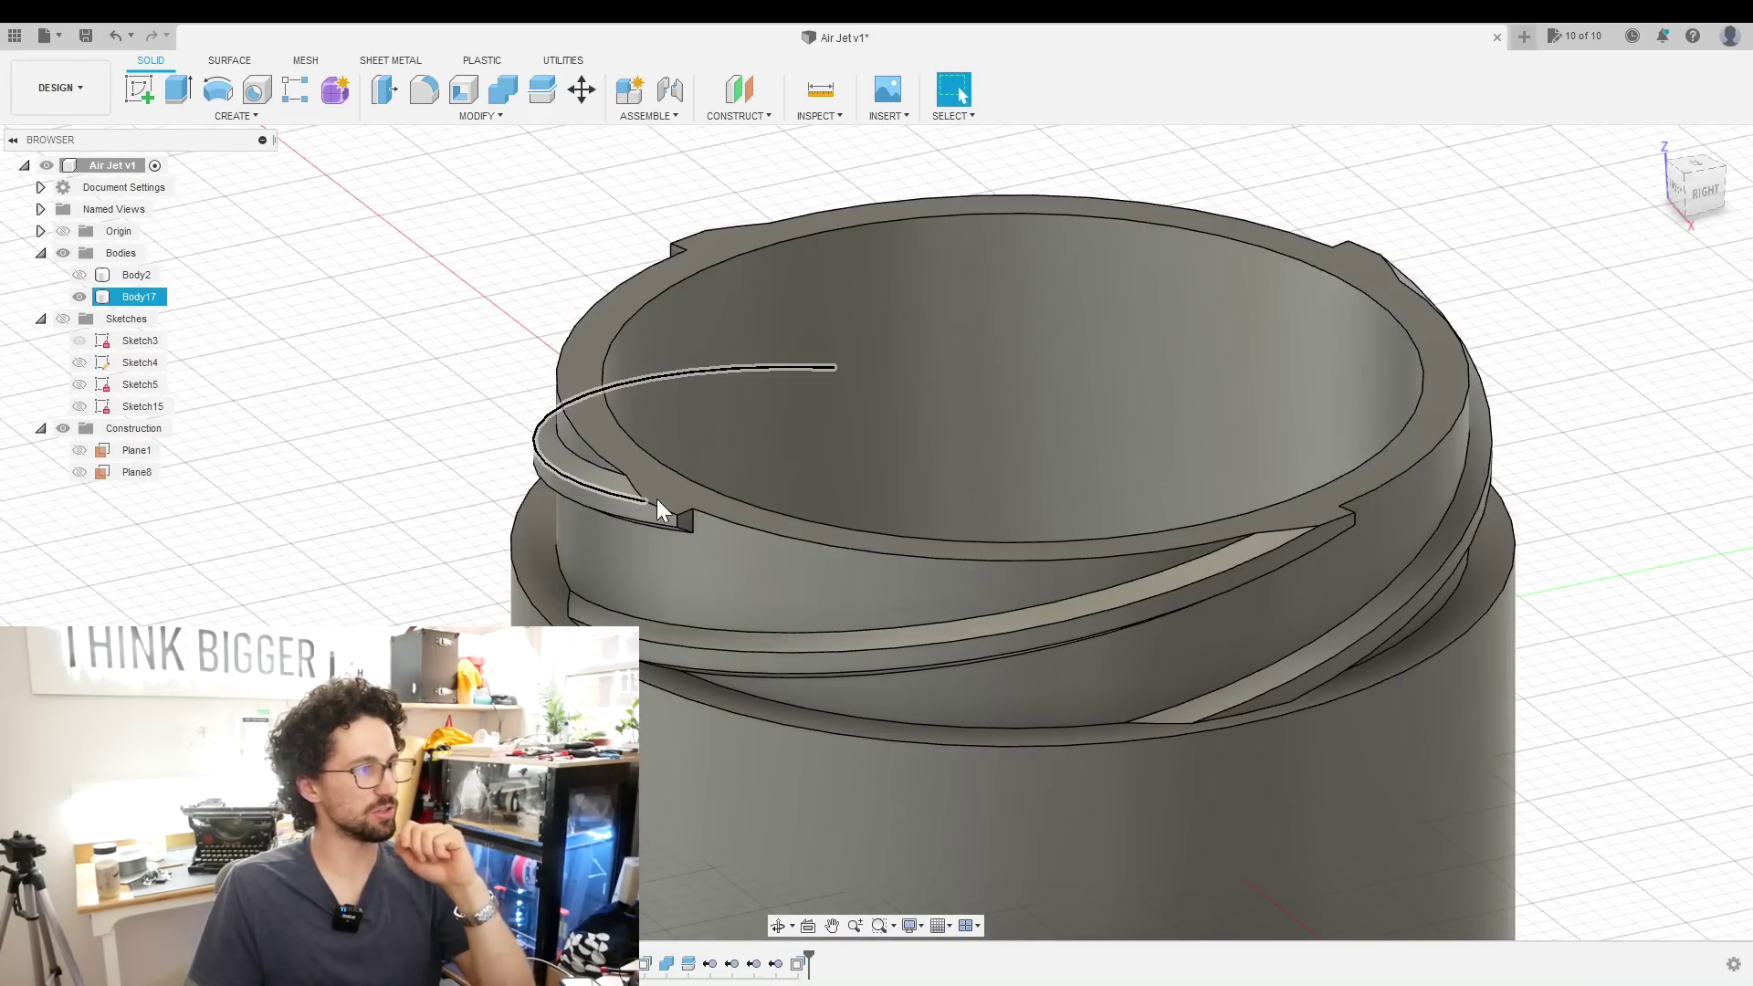
Pick the ring body's outer top rim edges at the thread end
click(341, 428)
scroll(341, 427, down, 2)
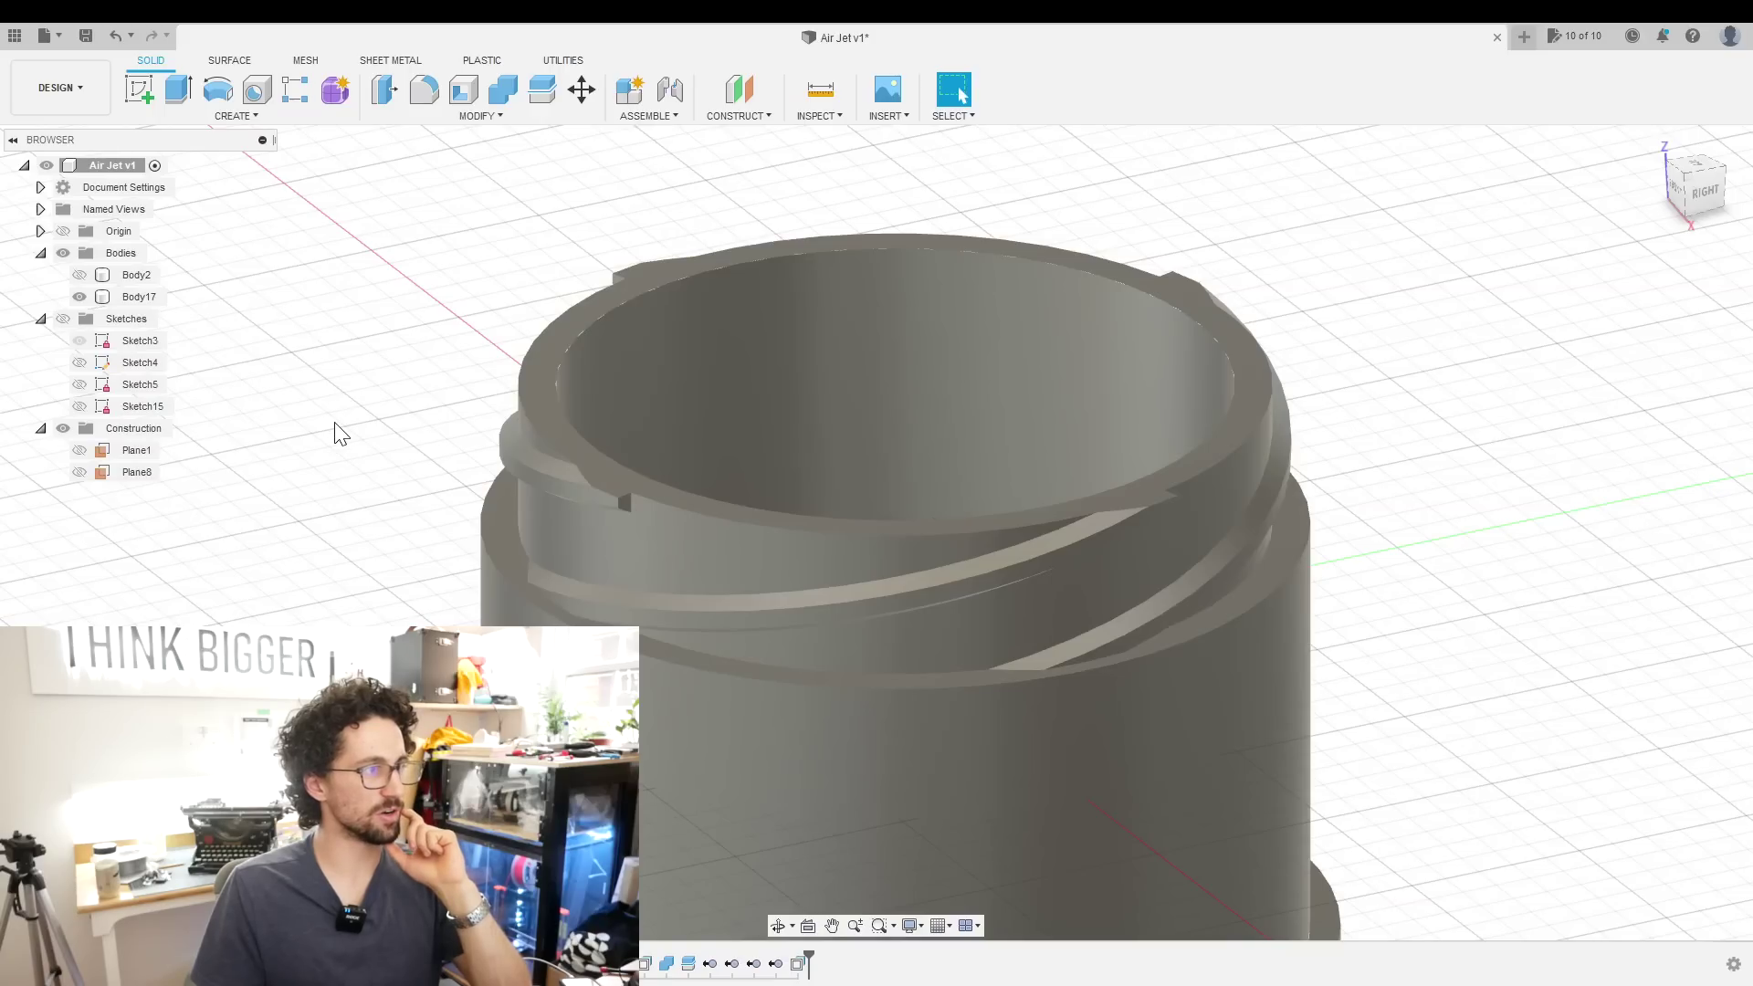
click(626, 501)
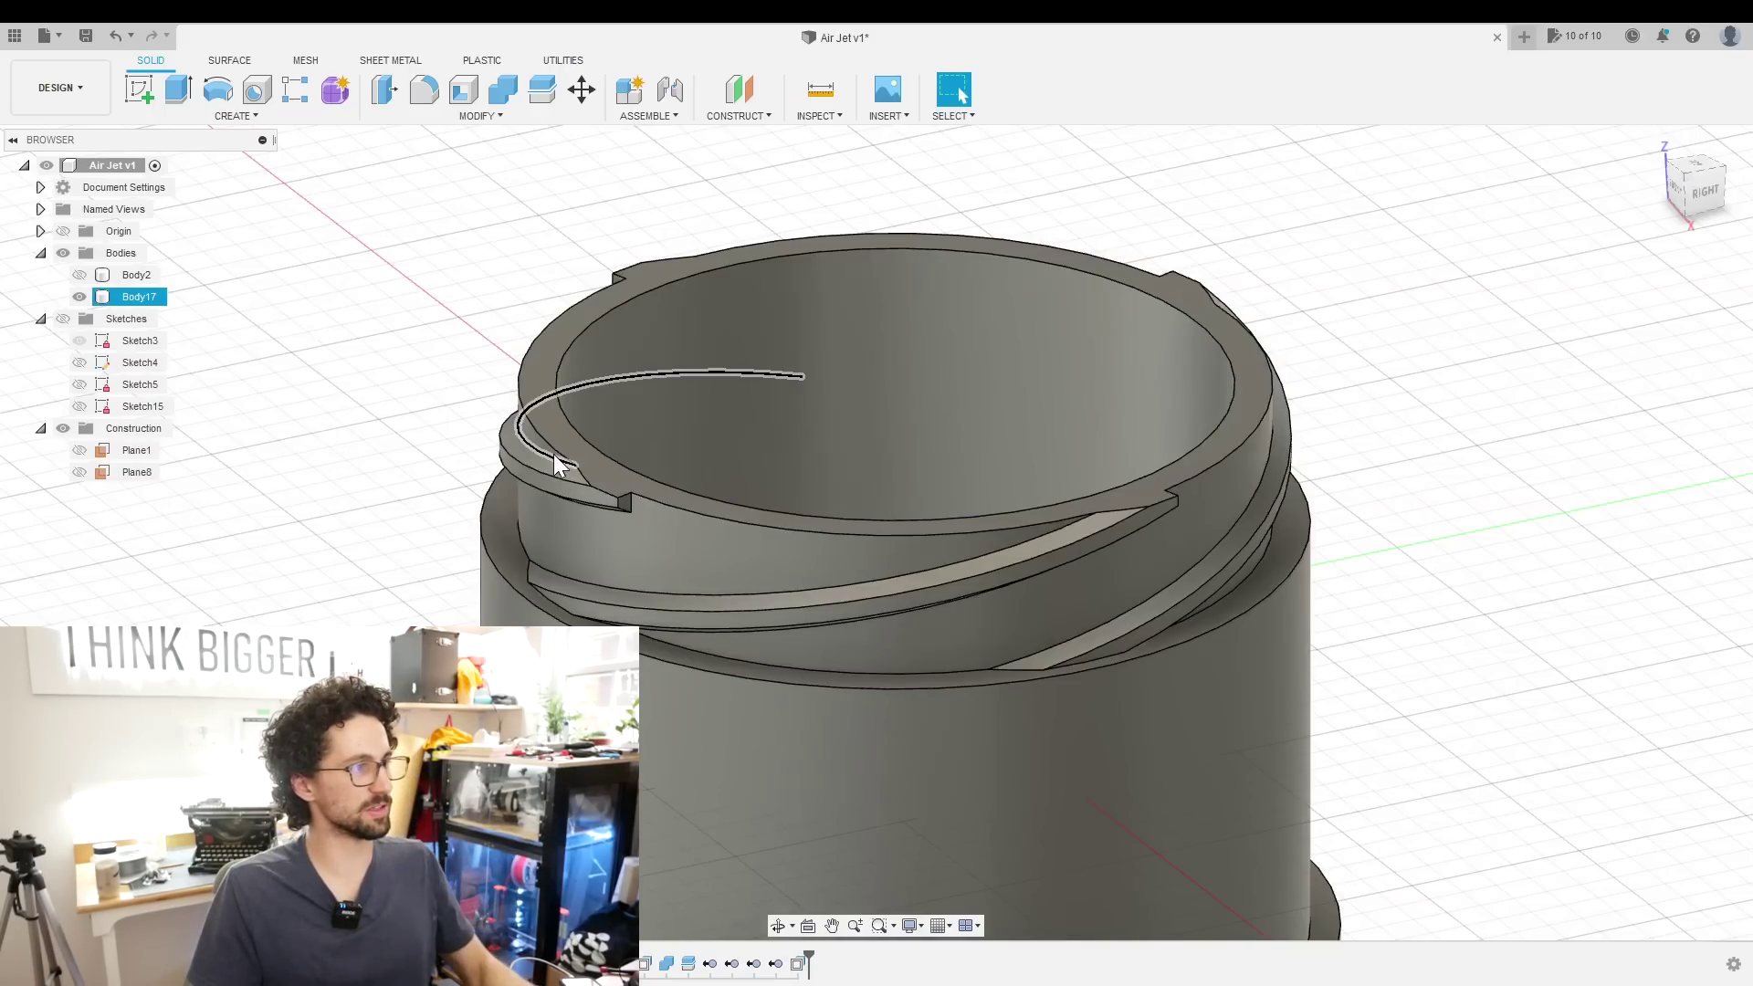
click(589, 481)
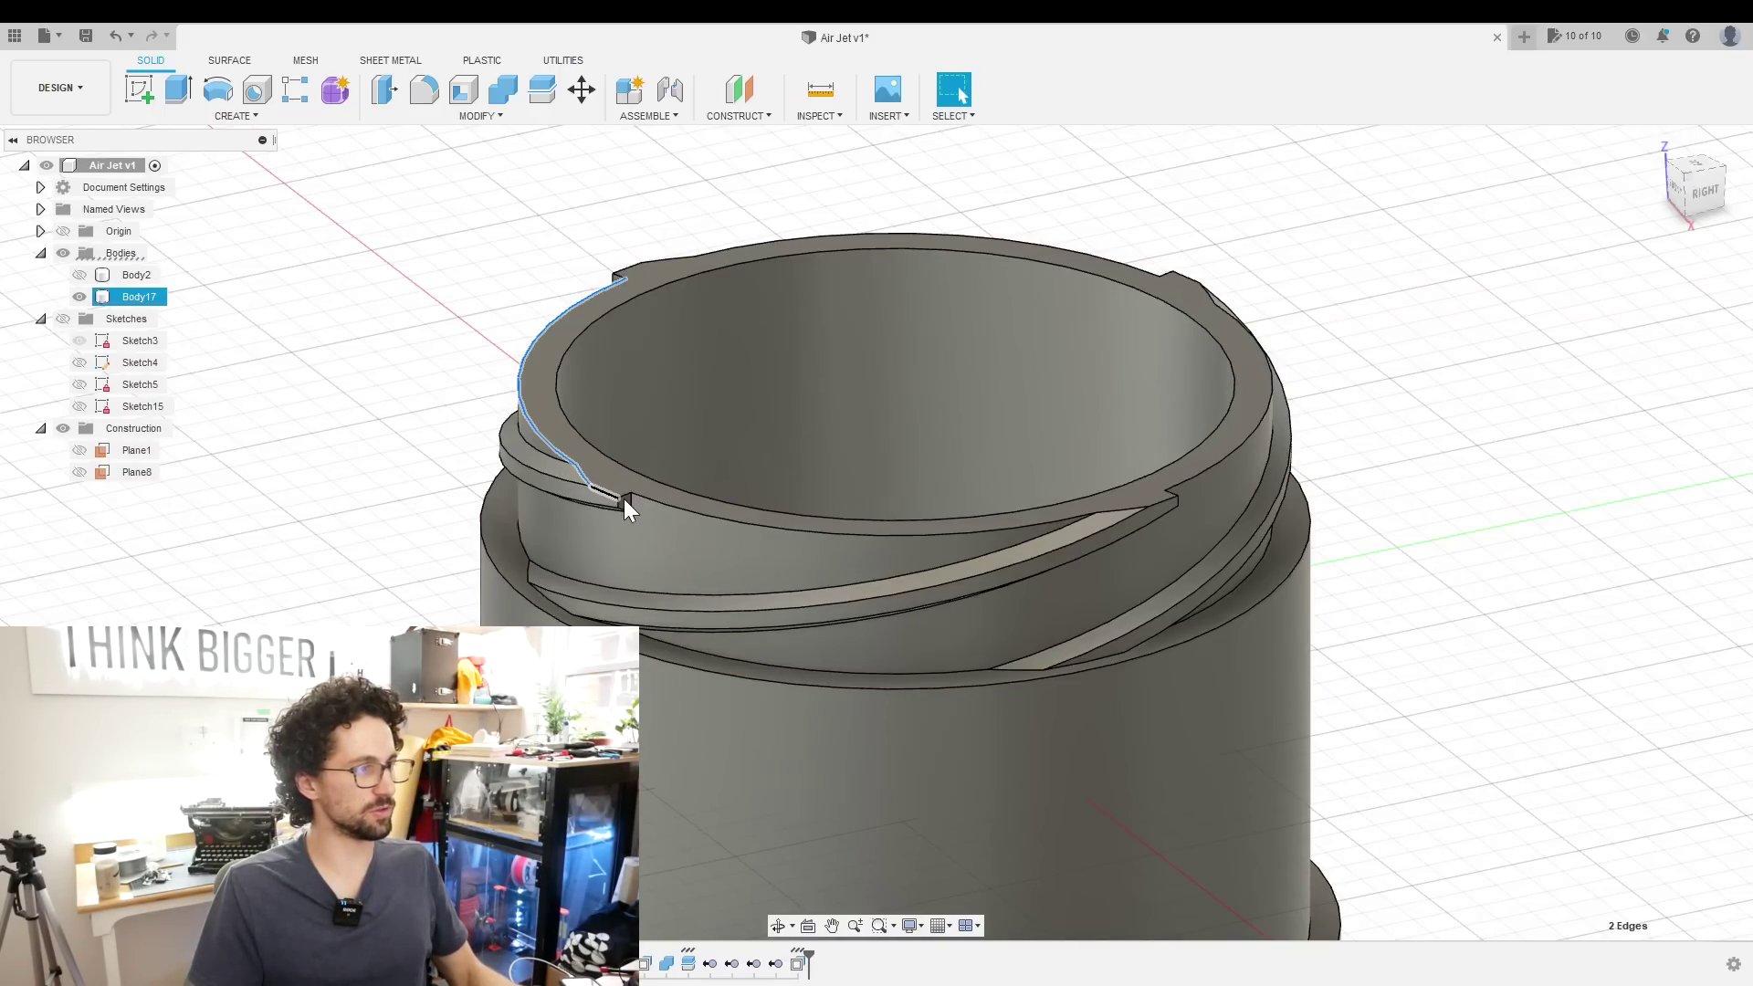
click(1370, 566)
middle_drag(1369, 566, 1228, 568)
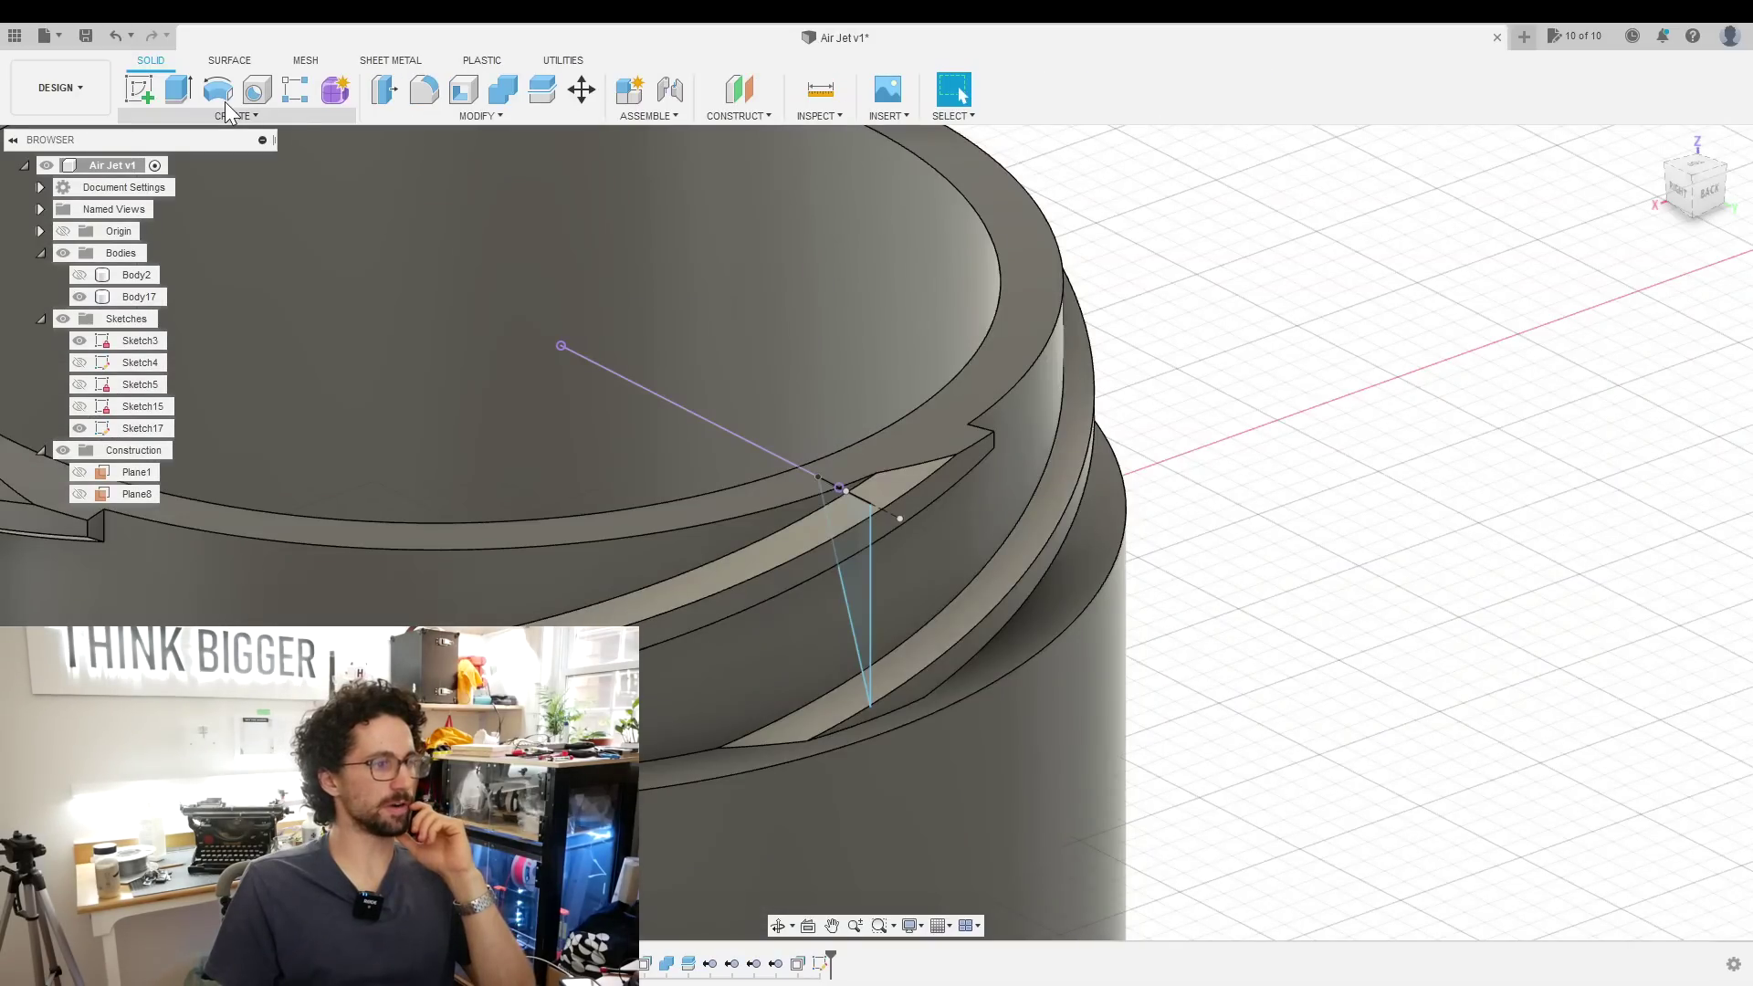
Revolve the small triangular profile around the ring's central axis into a new body
click(219, 91)
scroll(995, 423, down, 5)
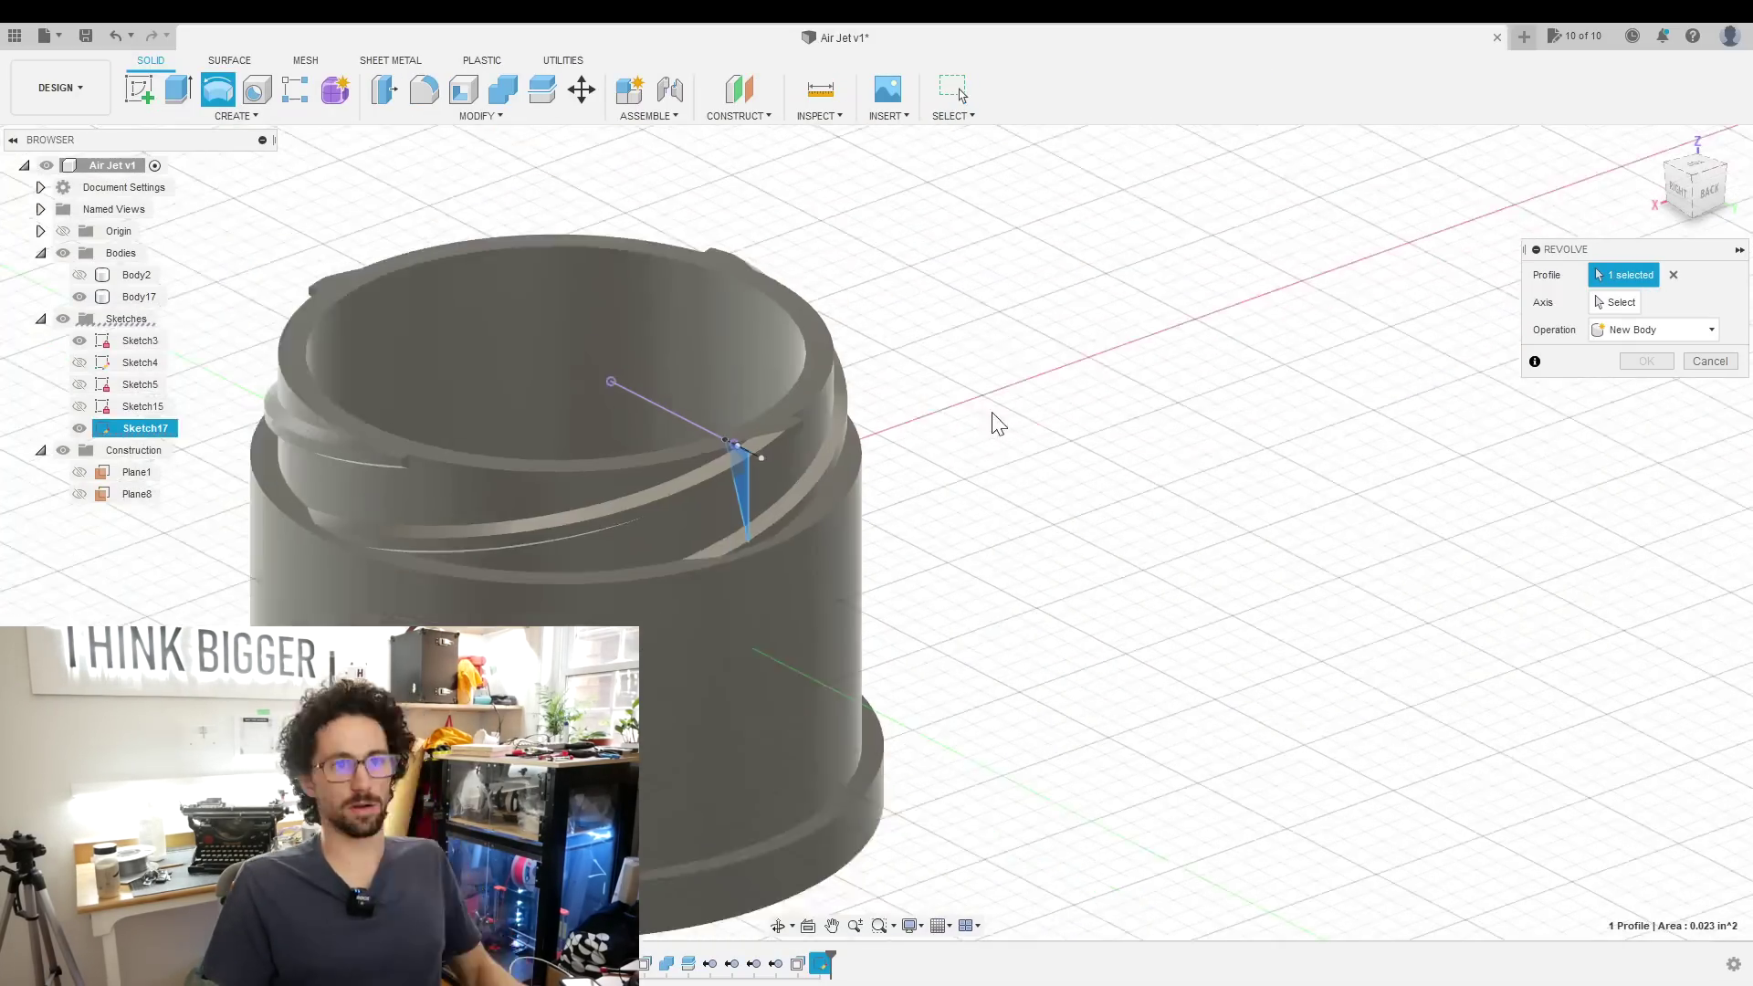
click(558, 462)
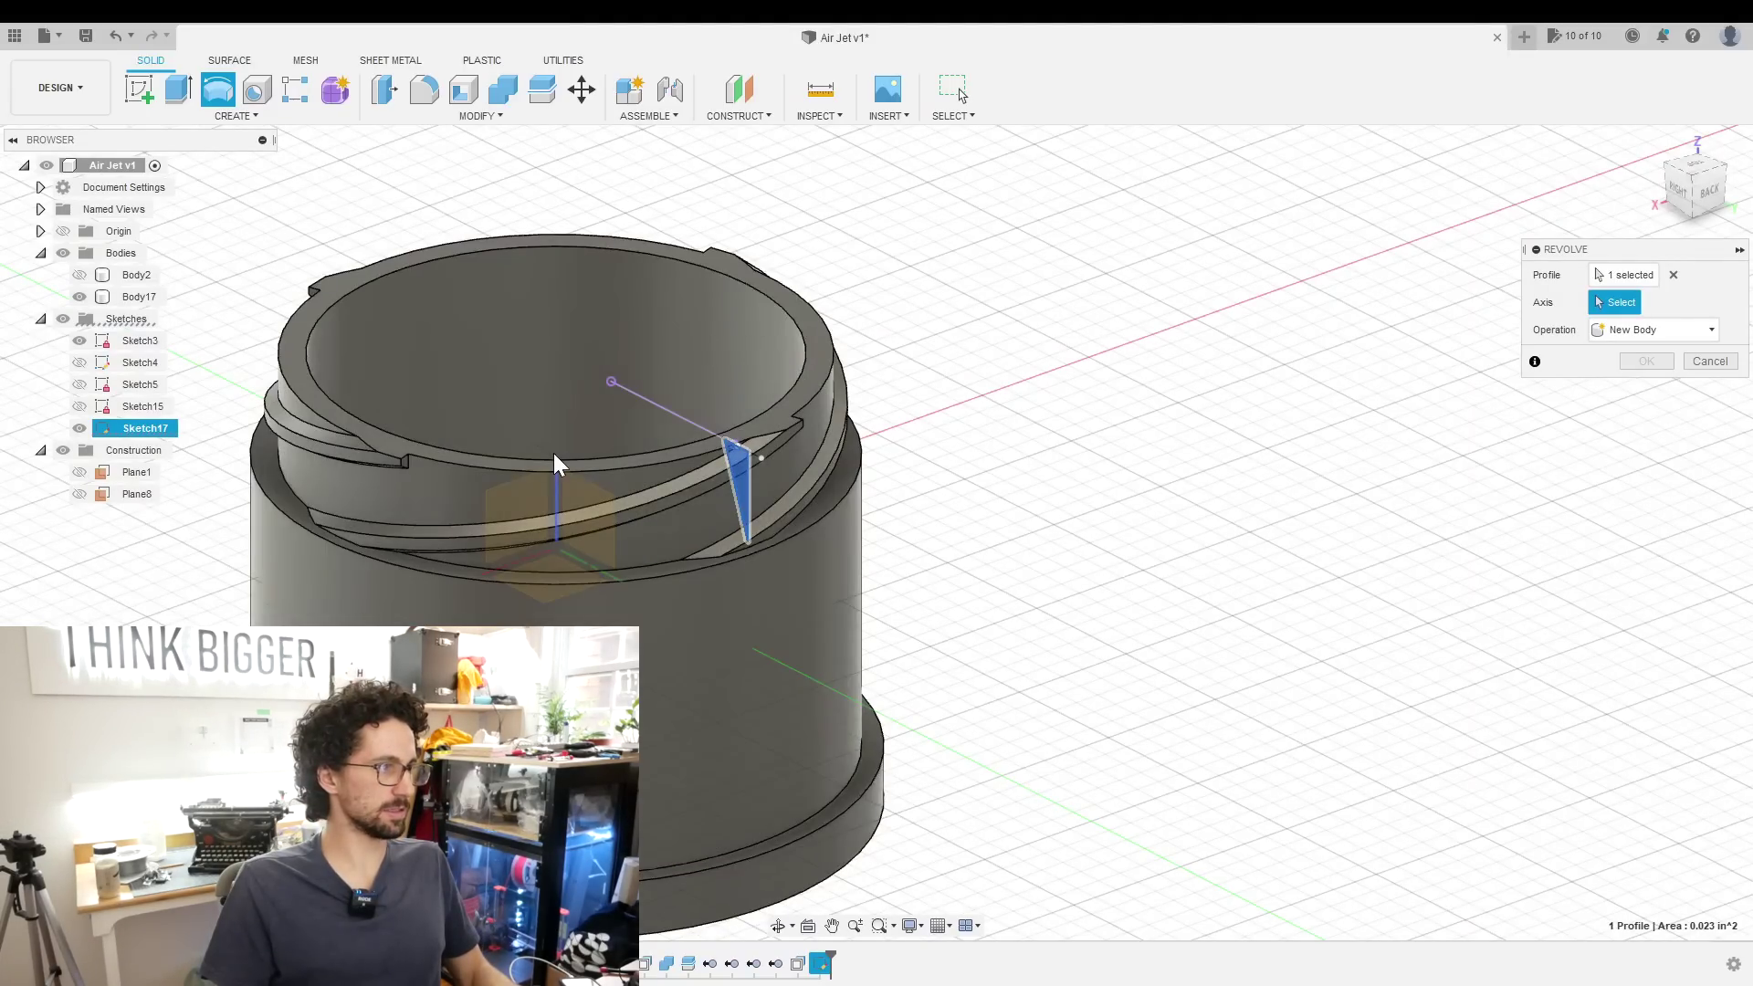
key(Return)
middle_drag(1117, 483, 1037, 529)
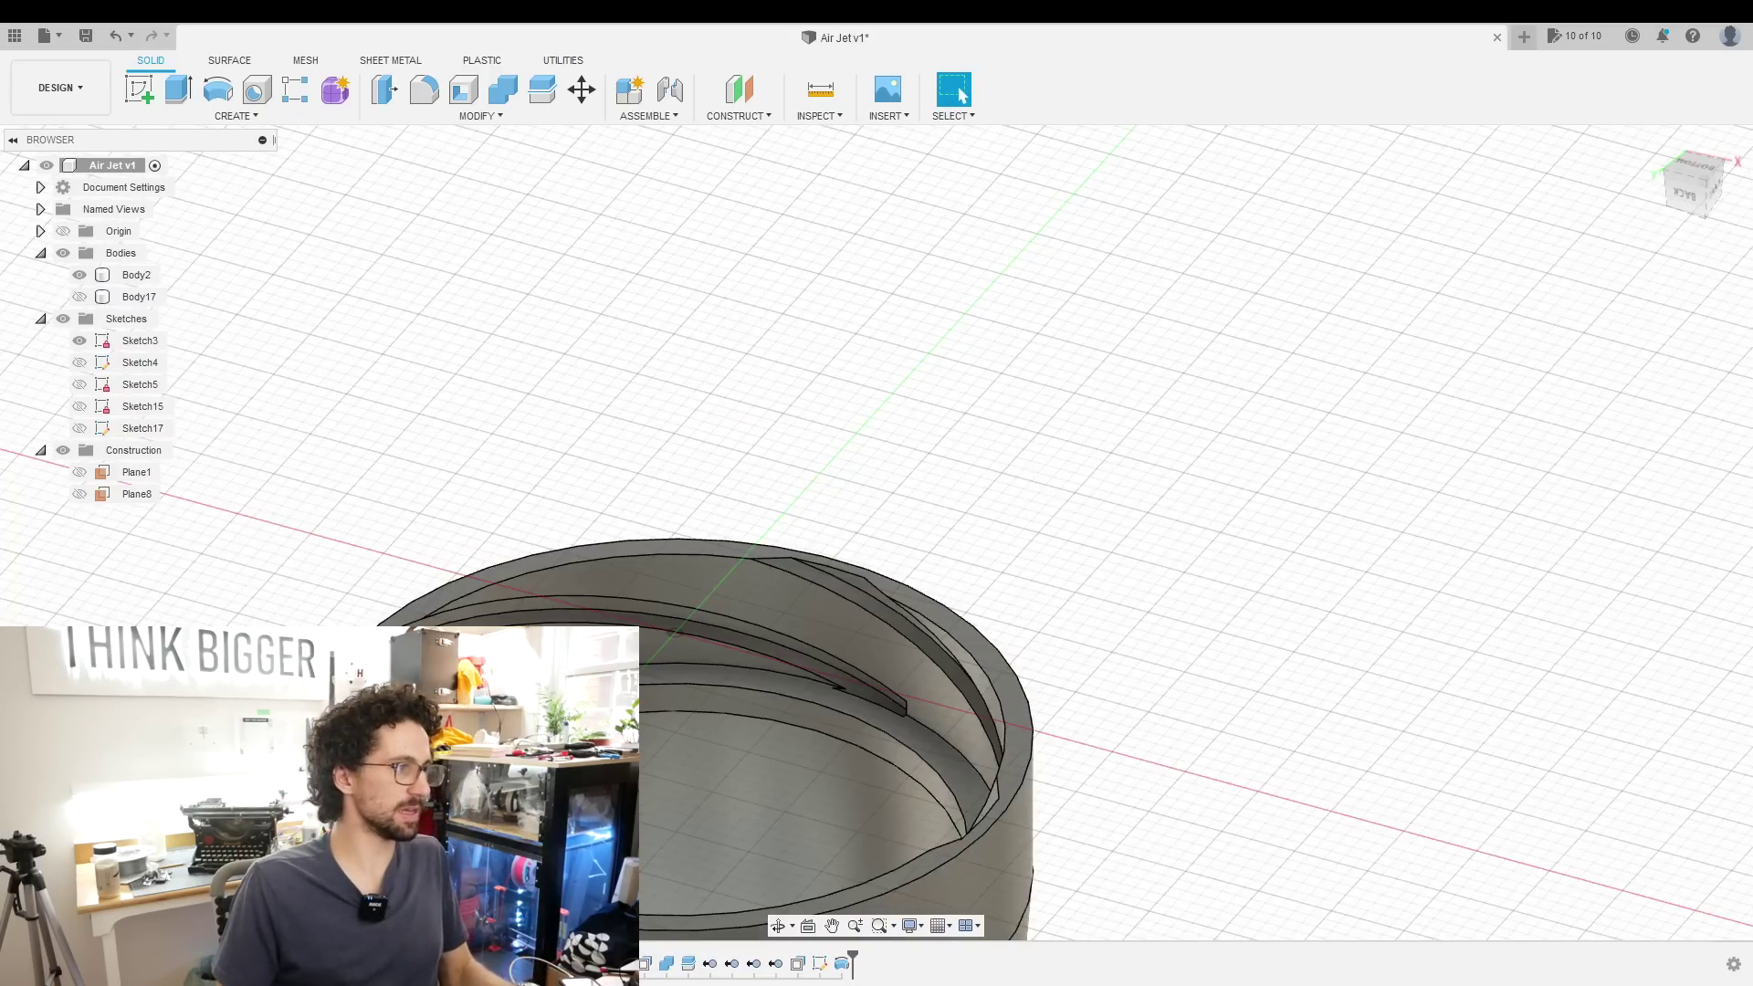
Revolve Sketch18 a full 360° around the axis as a cut on the nozzle body (Body2)
middle_drag(944, 472, 907, 387)
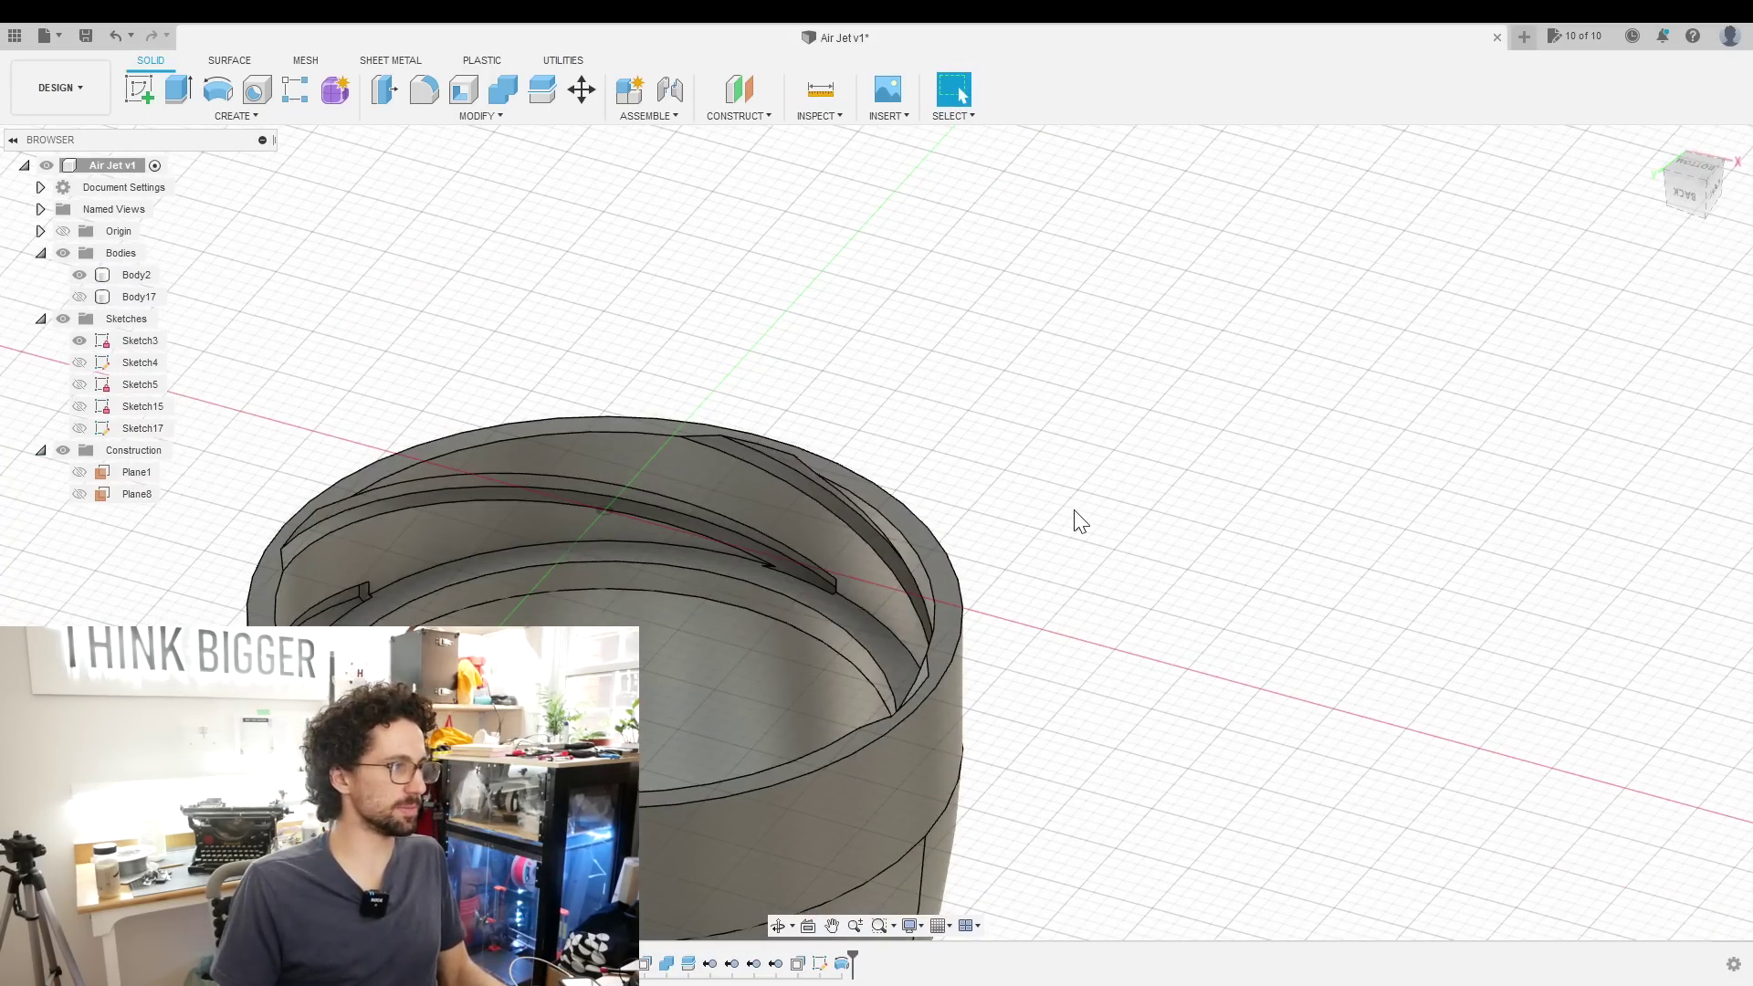
click(924, 521)
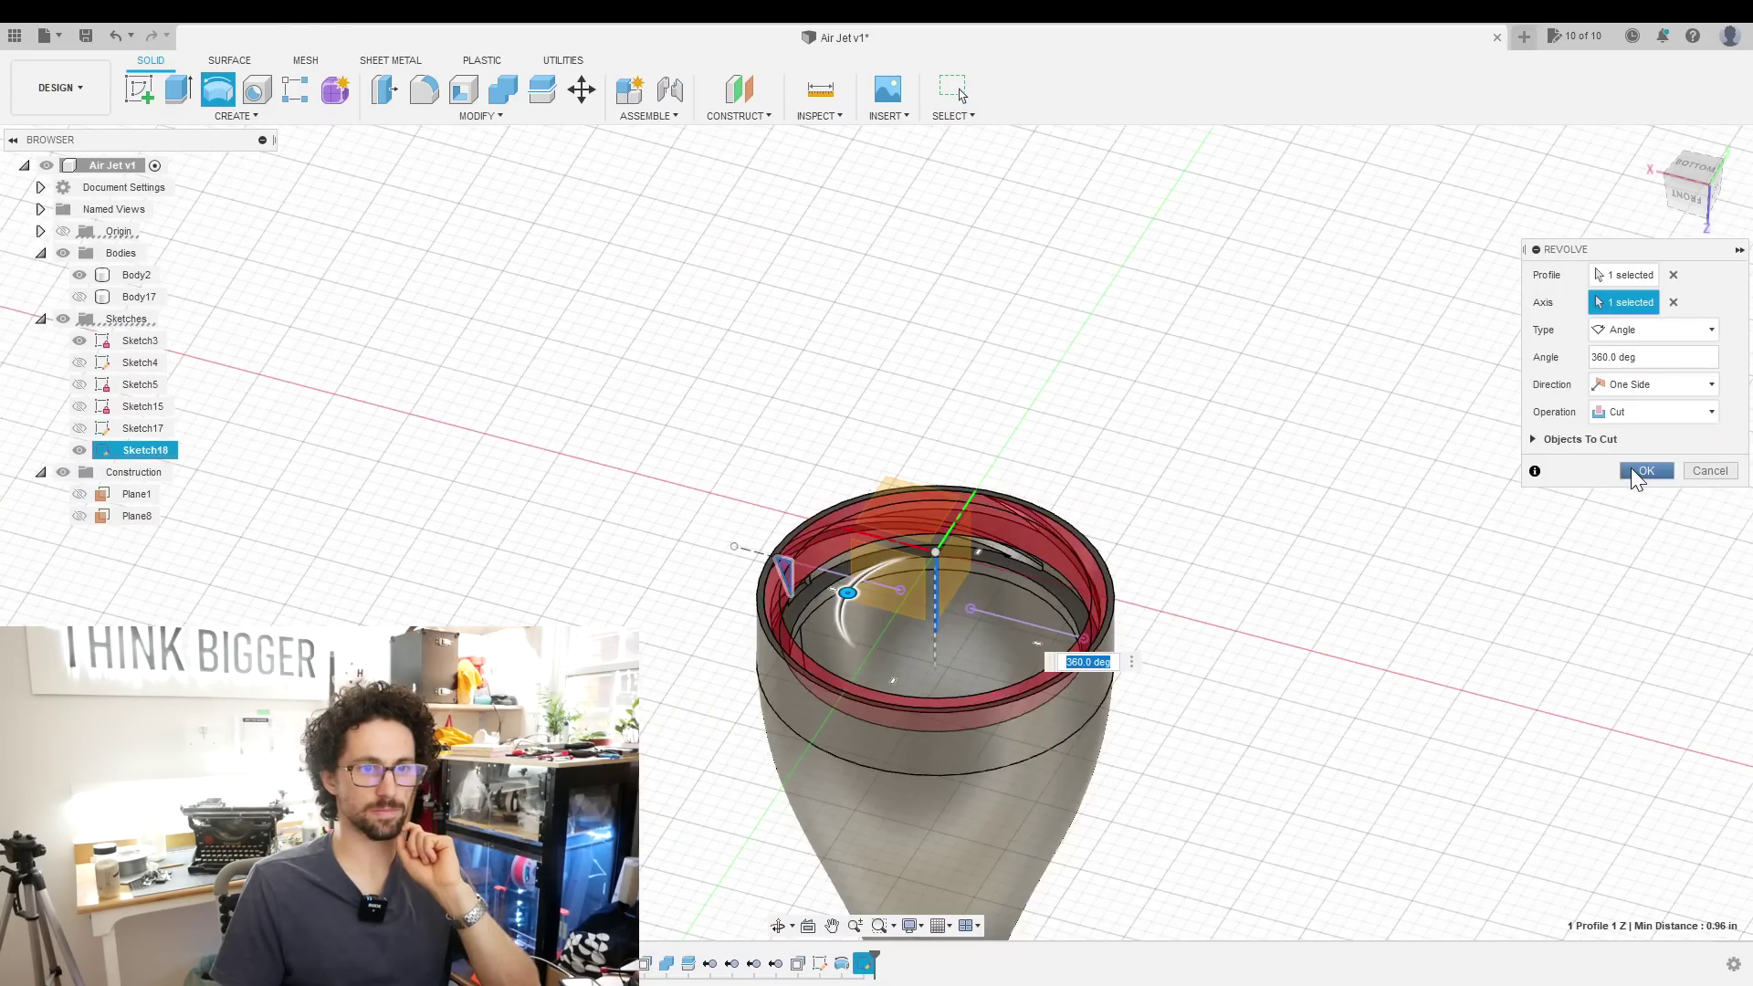
click(1639, 471)
shift+middle_drag(1635, 478, 1197, 497)
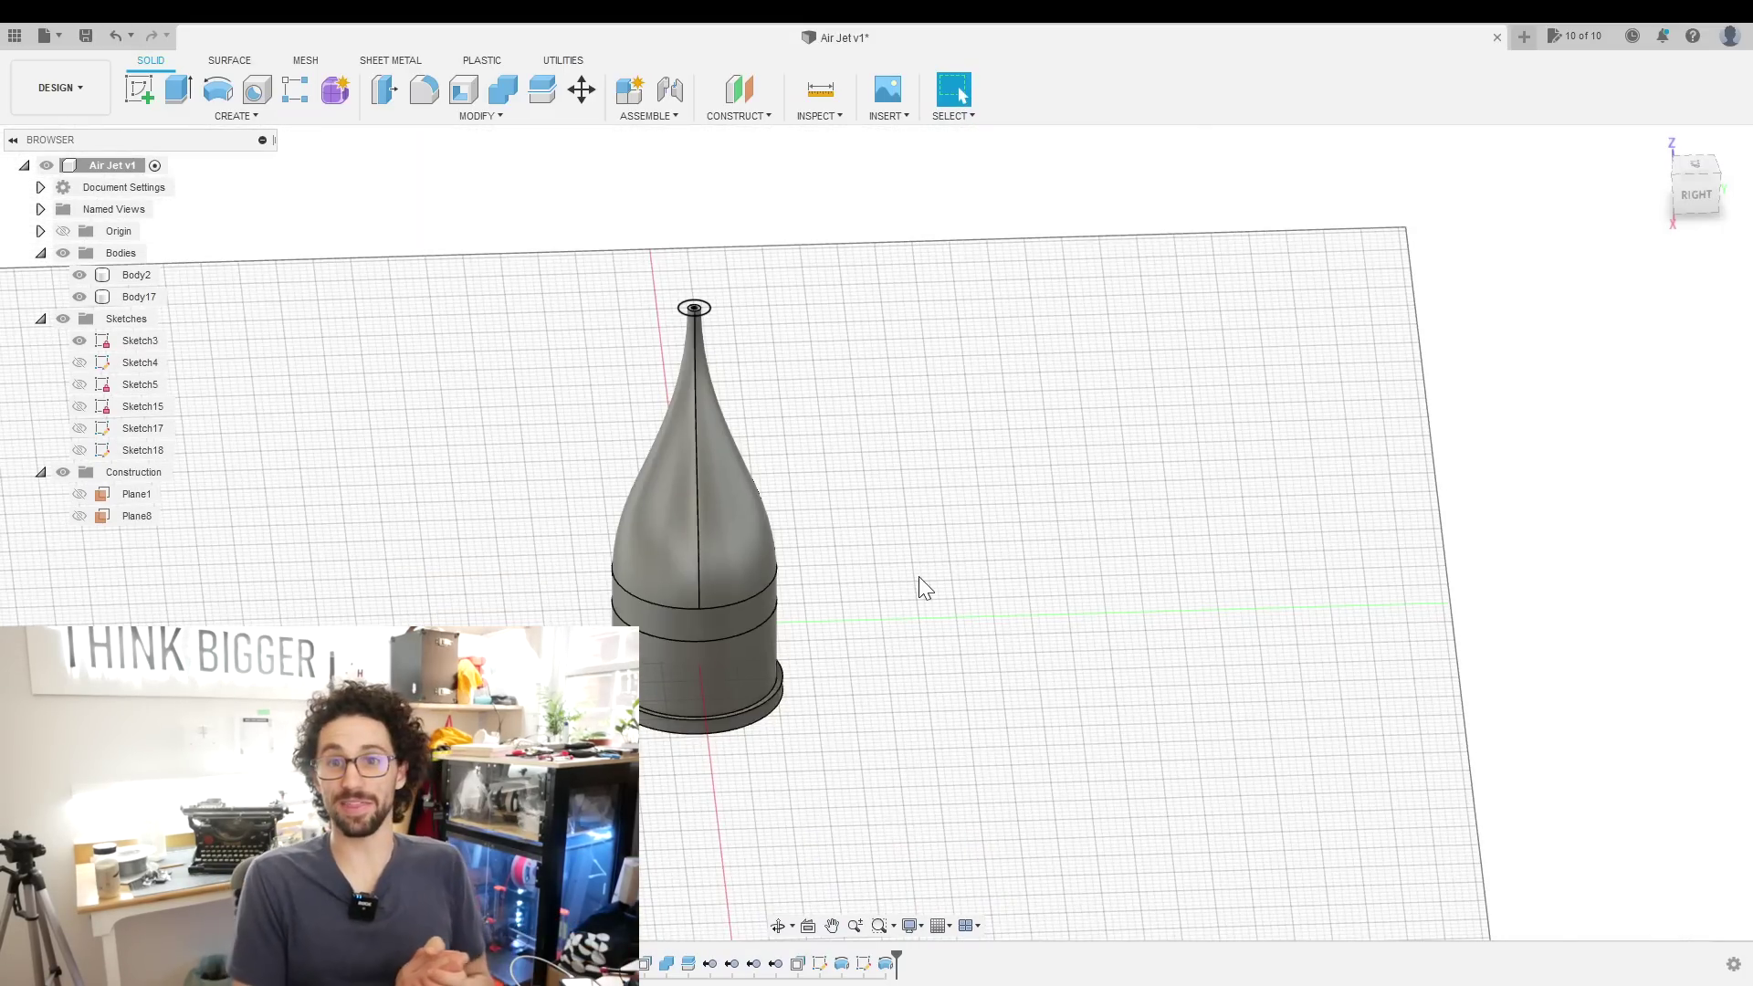